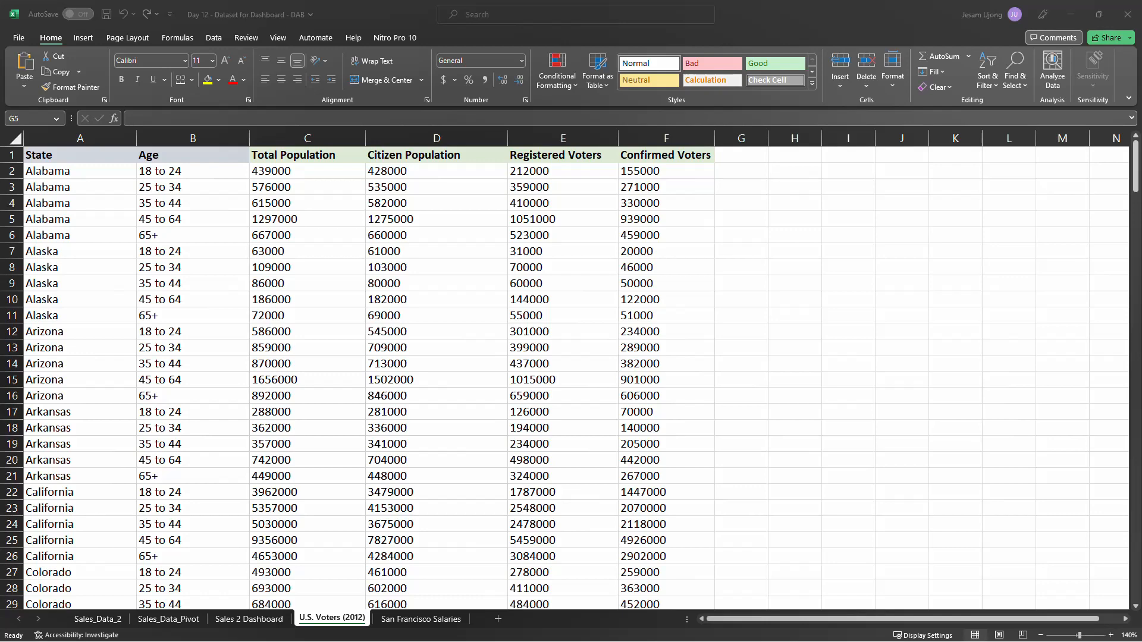
- Bring the Excel Test Assesment workbook to full-screen size and enlarge the Instructions and Test sheet to 210% zoom
drag(0, 71, 607, 62)
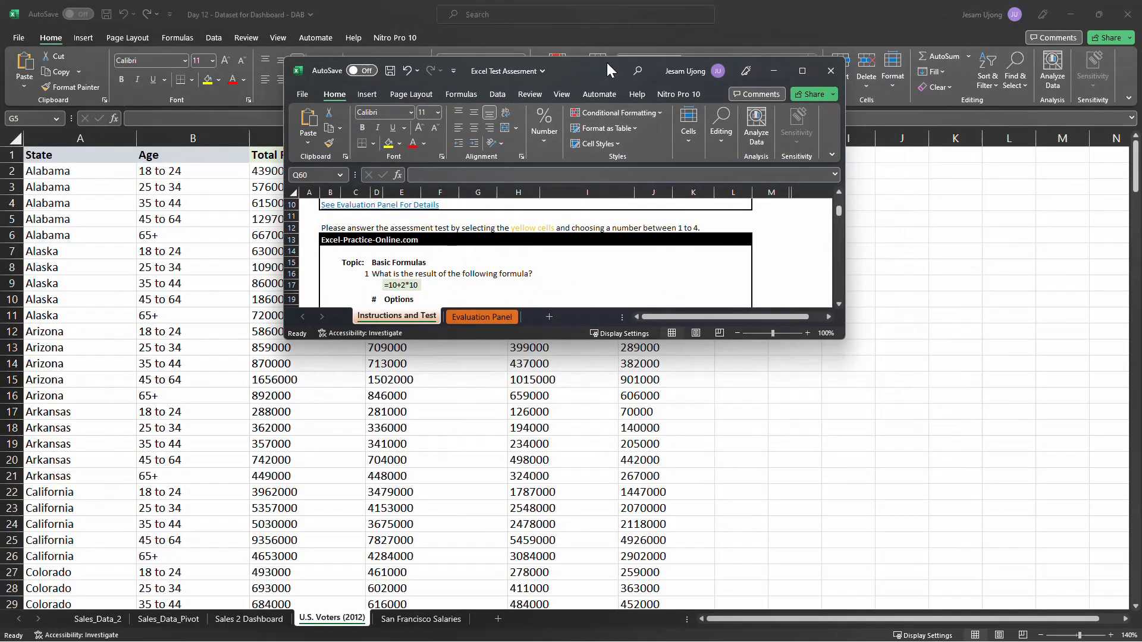
click(798, 71)
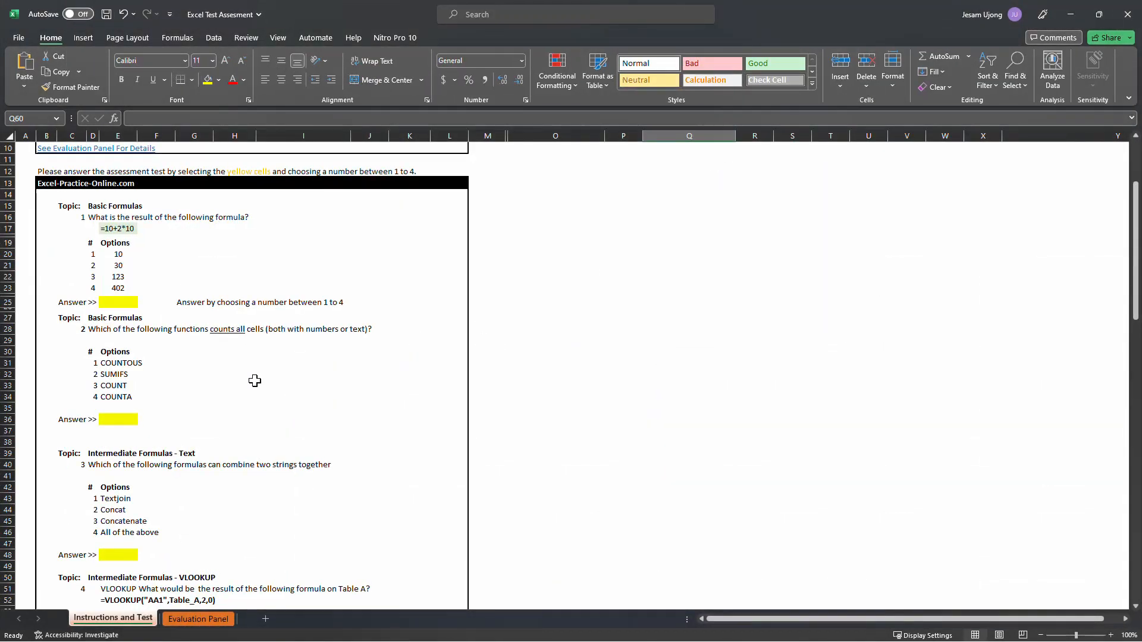
click(1111, 635)
click(1112, 636)
click(1111, 635)
click(1111, 635)
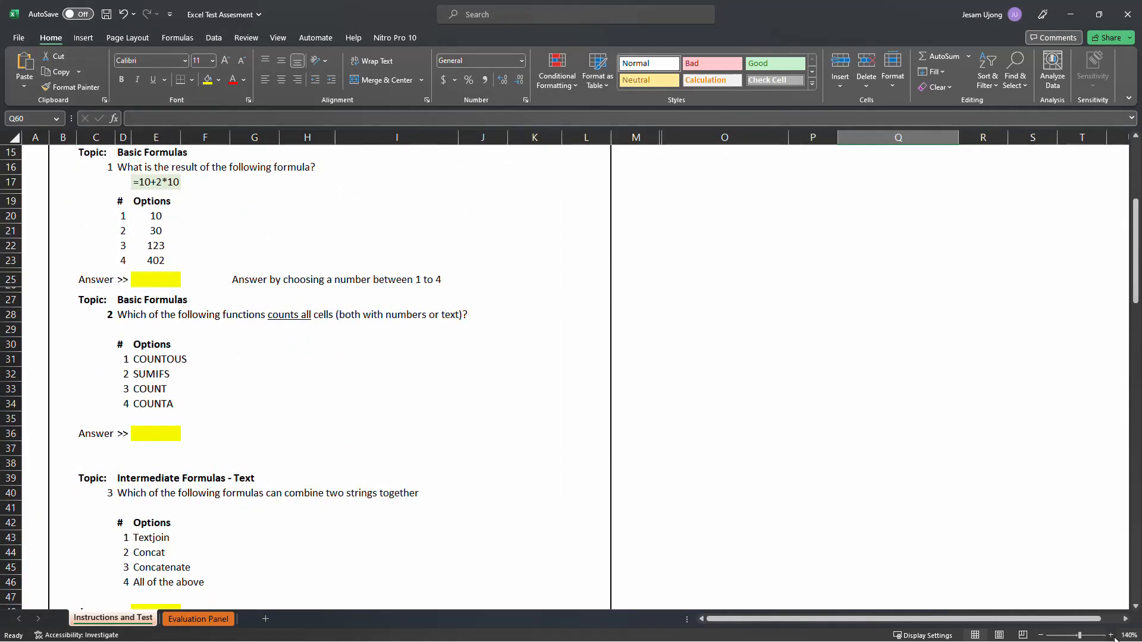
click(1111, 635)
click(1111, 635)
click(1111, 635)
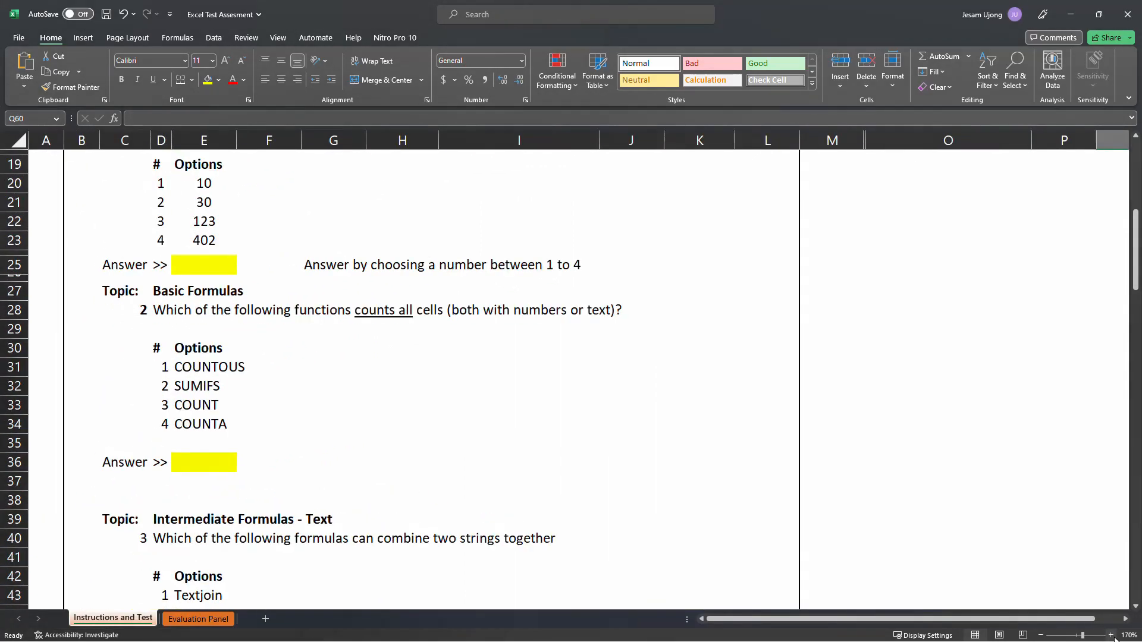
click(1111, 635)
click(1112, 635)
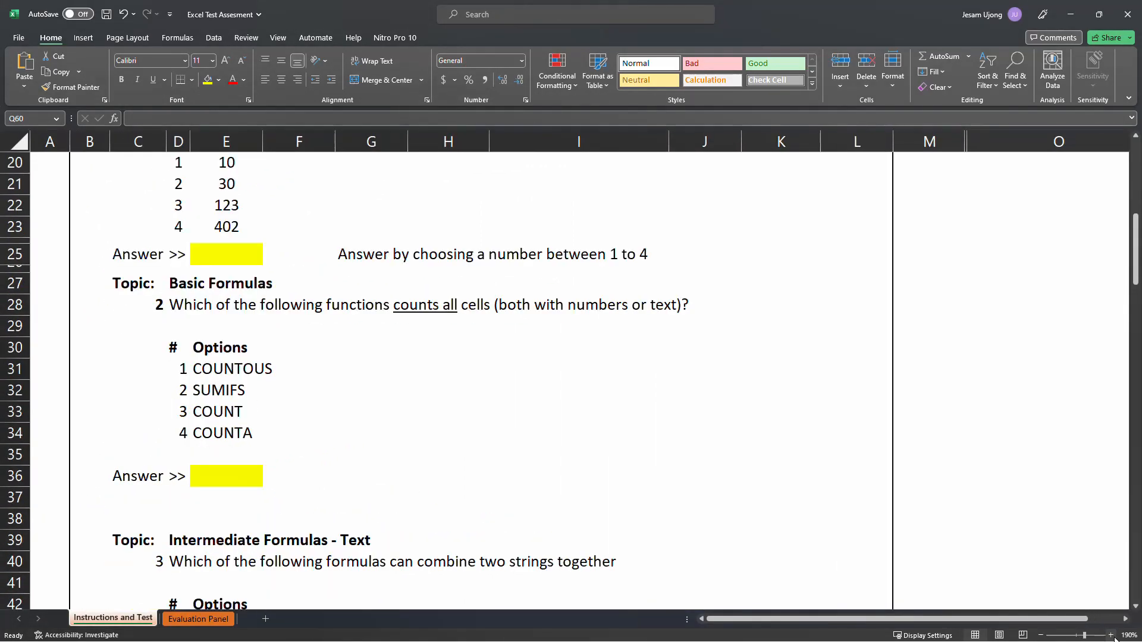
scroll(550, 507, up, 3)
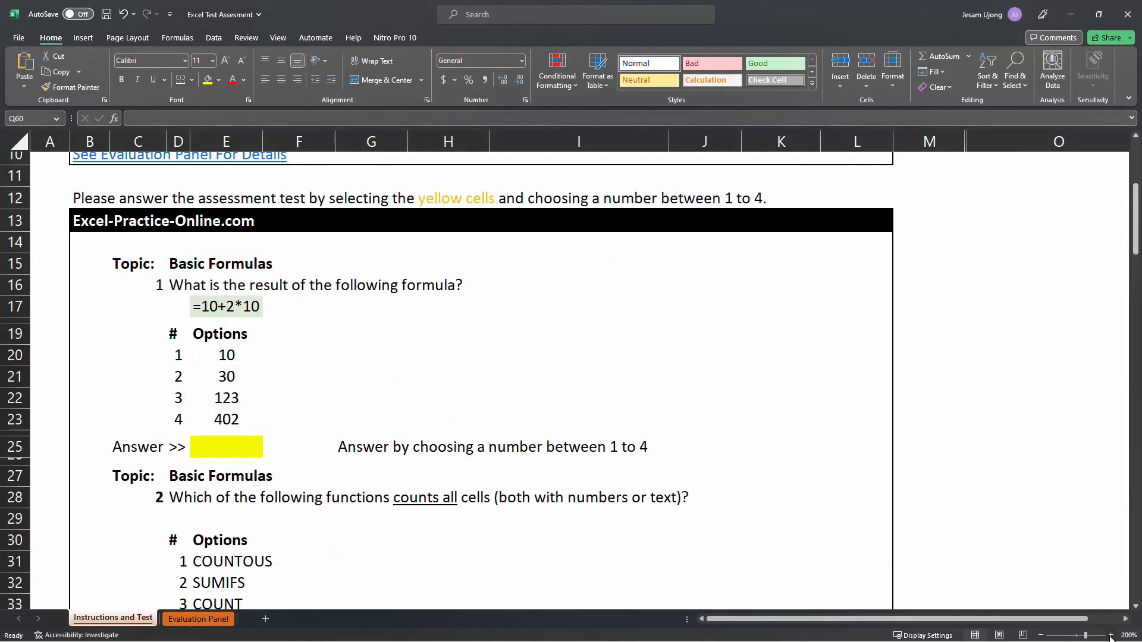
click(1112, 635)
scroll(526, 467, down, 2)
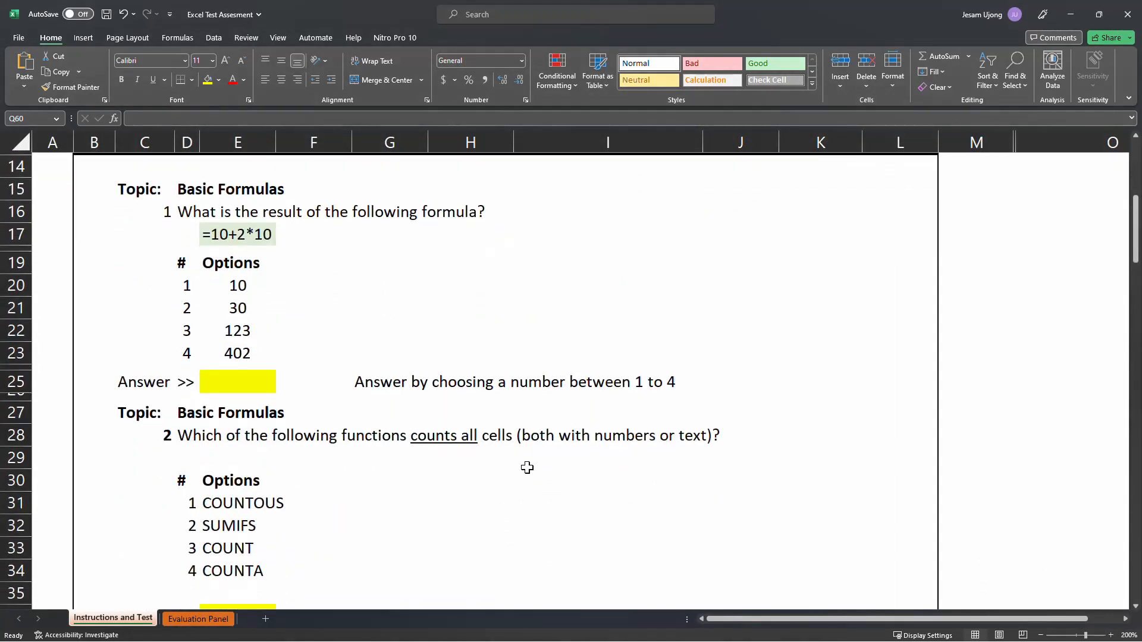
scroll(527, 469, up, 2)
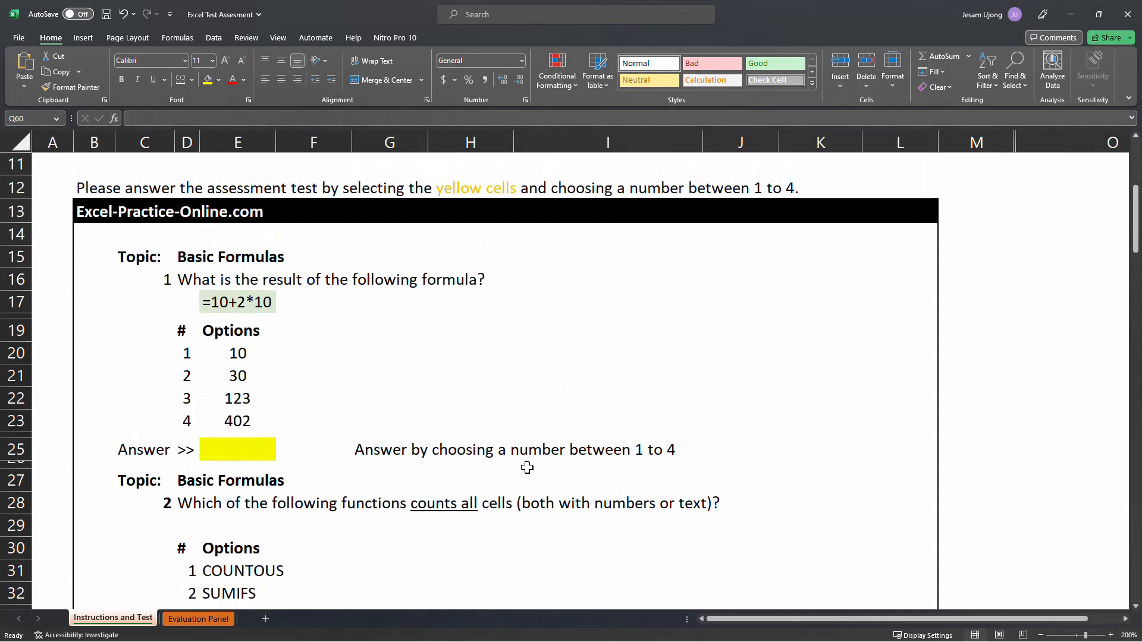
click(1111, 636)
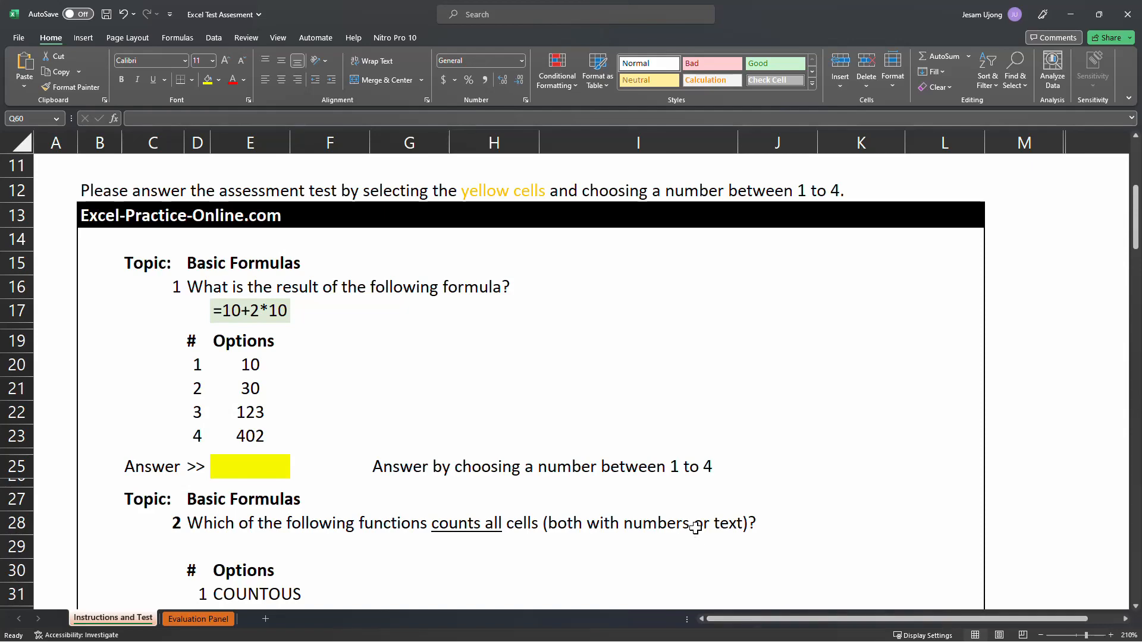
- Look through all ten assessment questions on the Instructions and Test sheet and return to question 1
scroll(334, 459, down, 15)
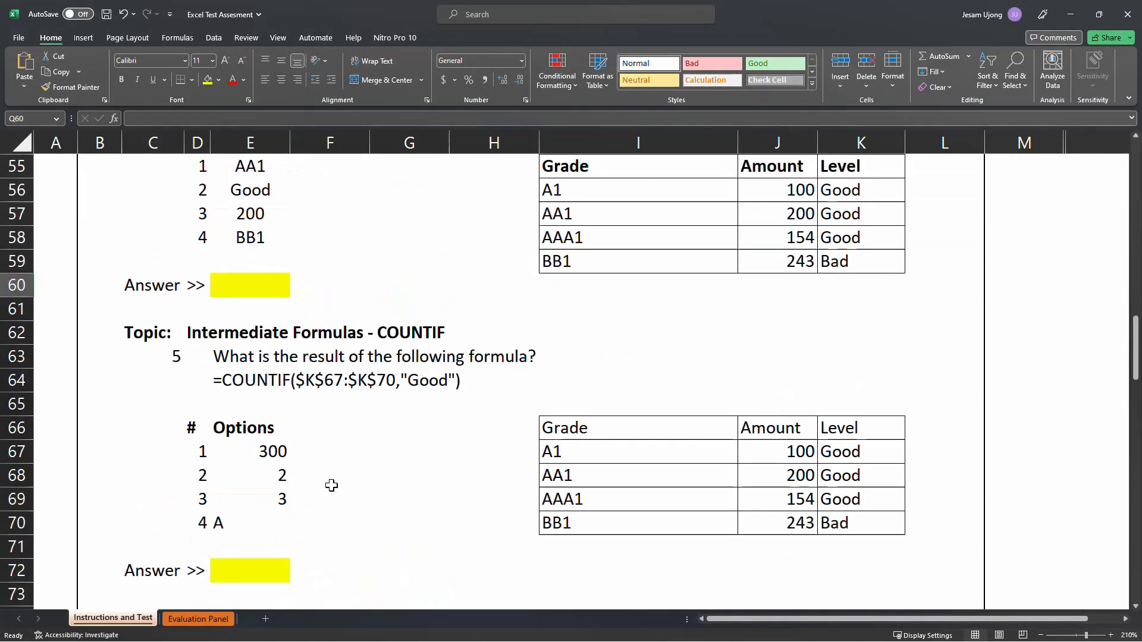
scroll(332, 485, down, 15)
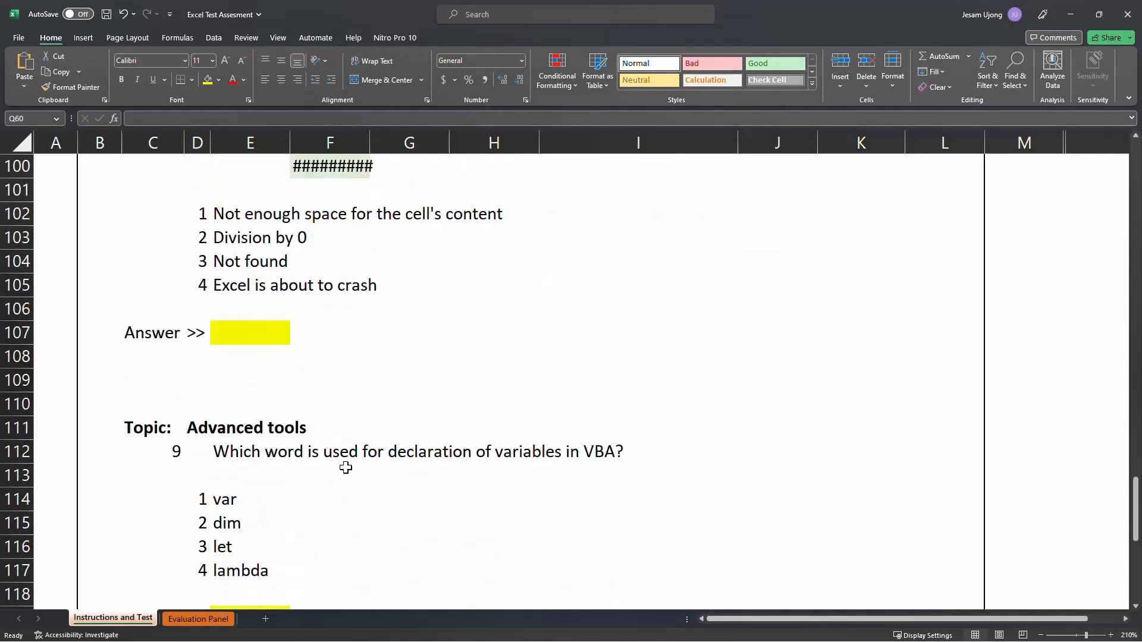
scroll(345, 468, down, 5)
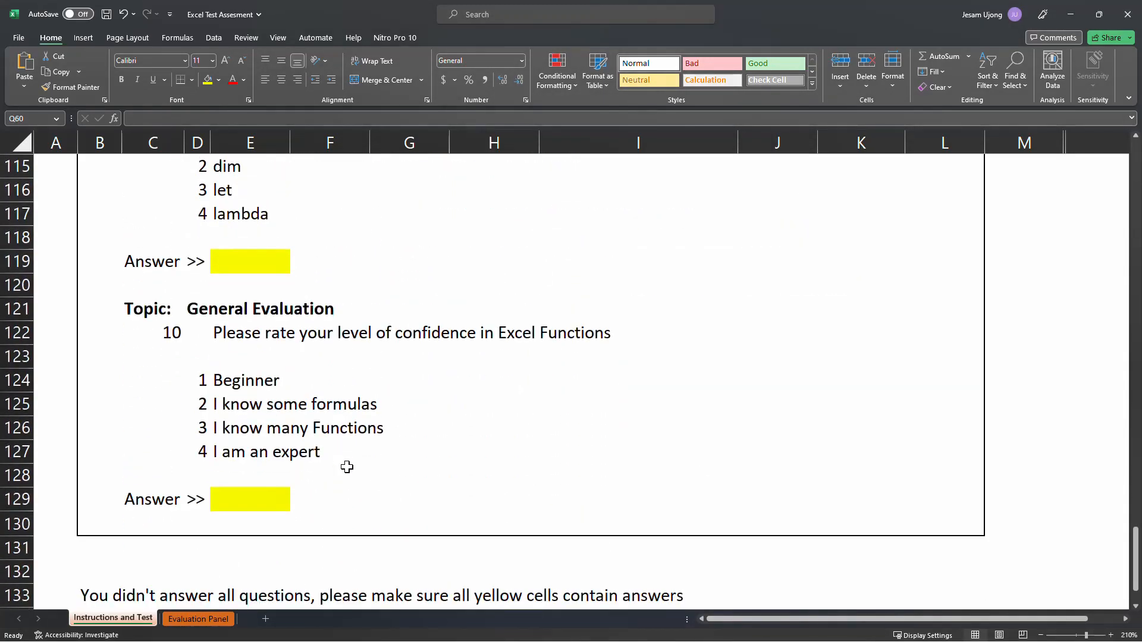
scroll(347, 467, up, 3)
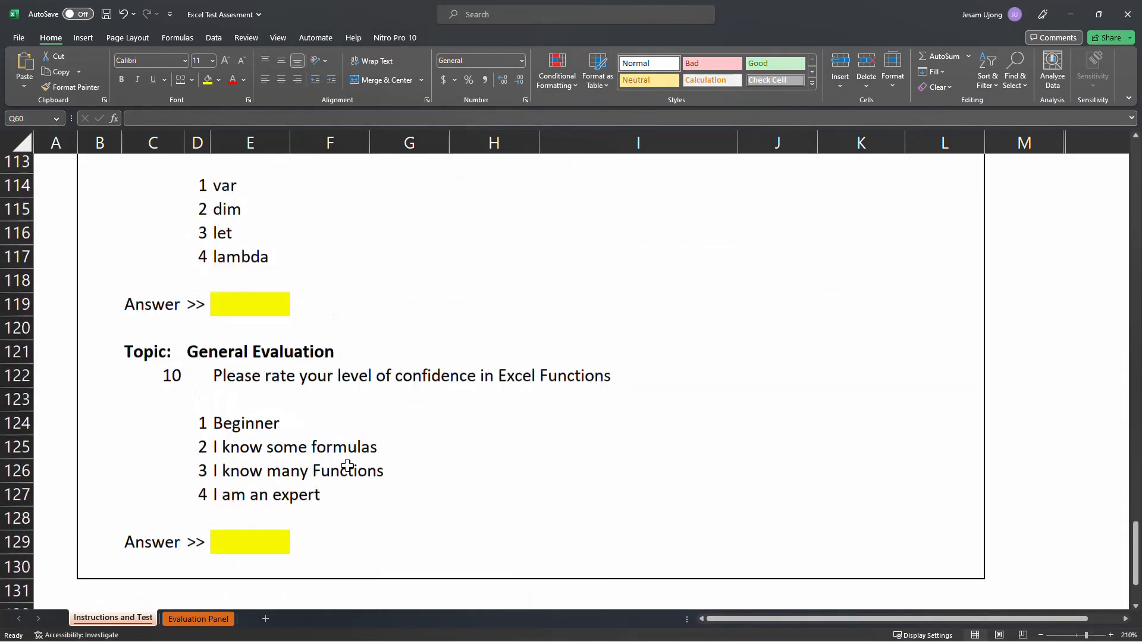
scroll(347, 466, up, 16)
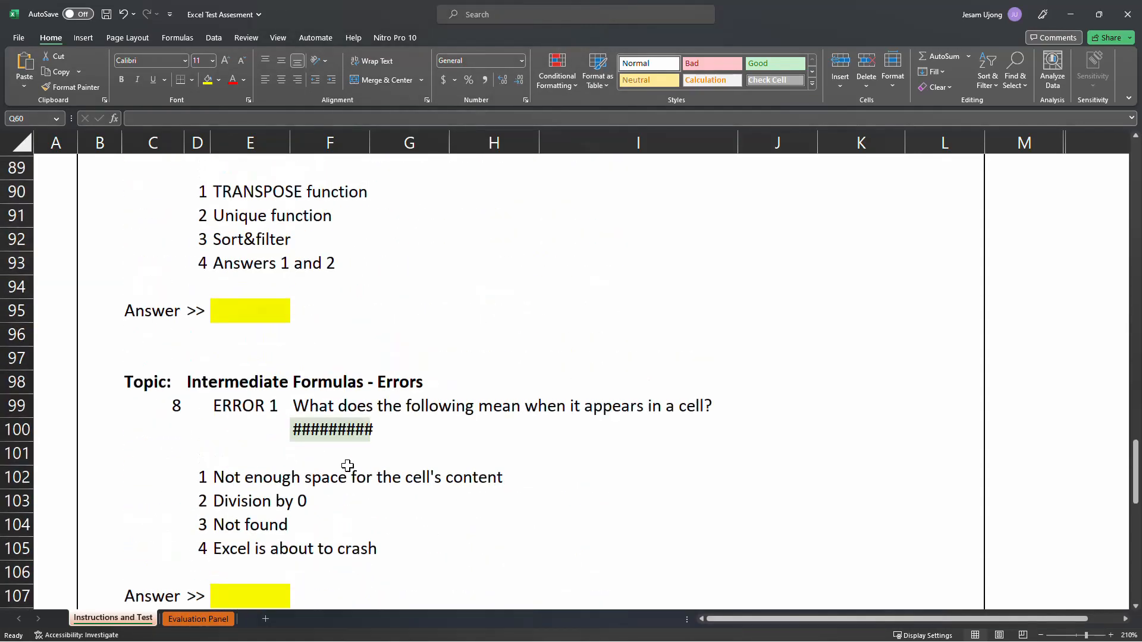
scroll(348, 466, up, 11)
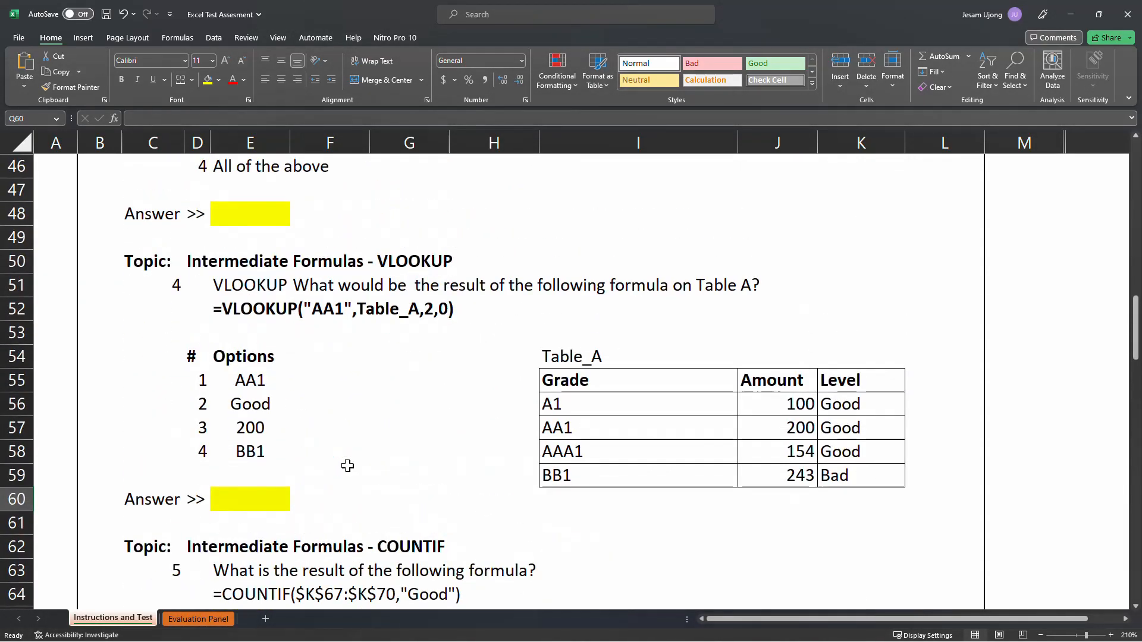
scroll(344, 466, up, 6)
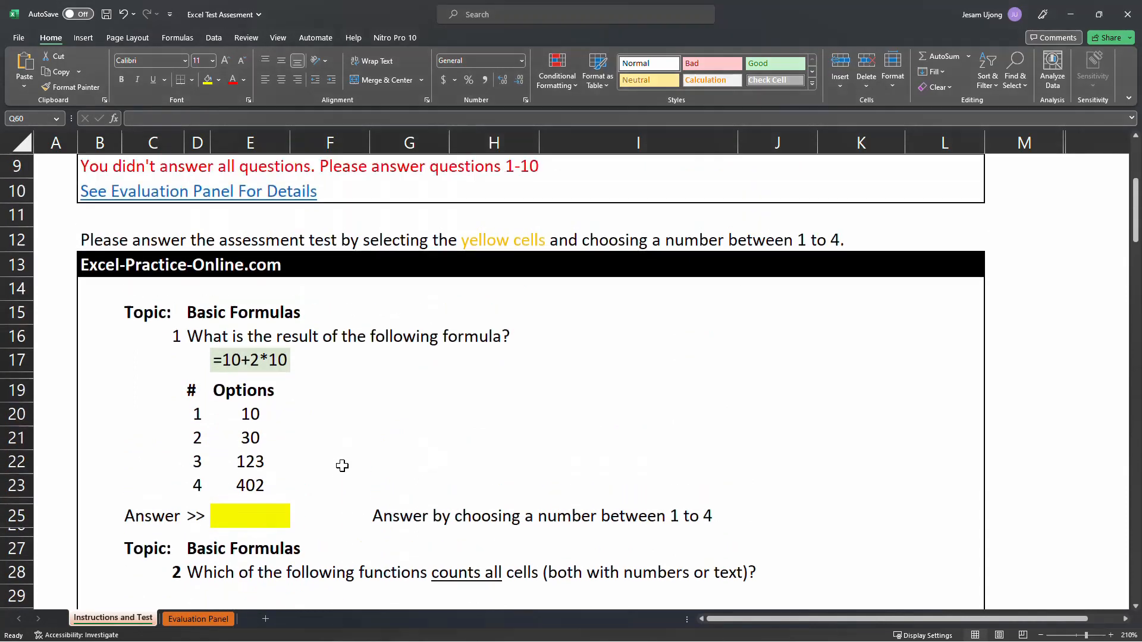
scroll(342, 466, down, 1)
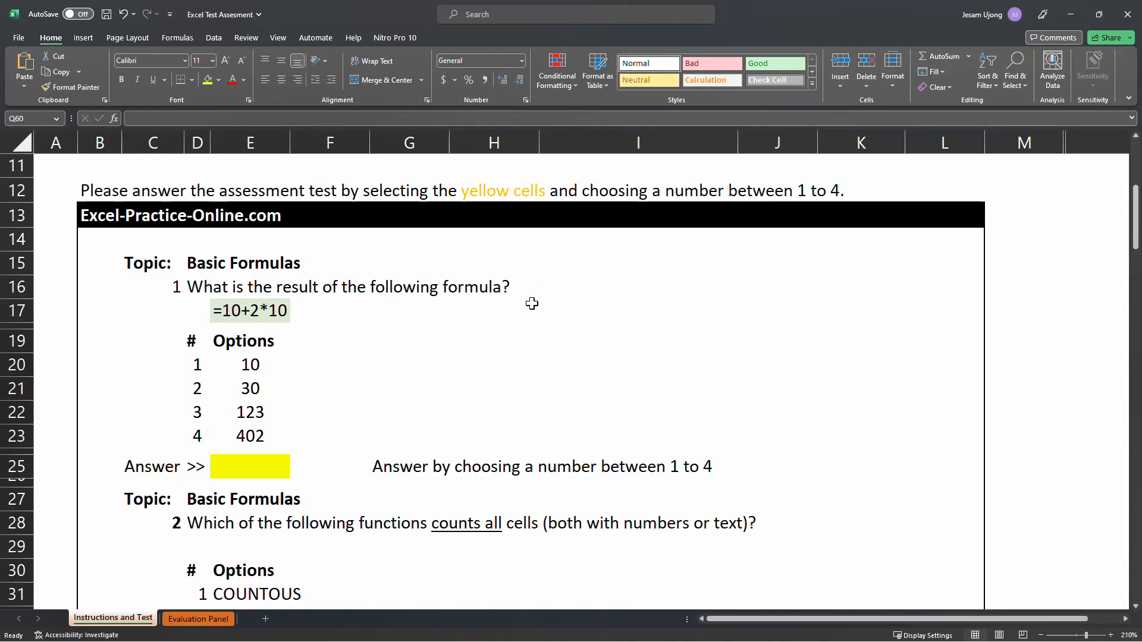
- Examine the wording of question 1 and the formula given in cell E17
click(295, 283)
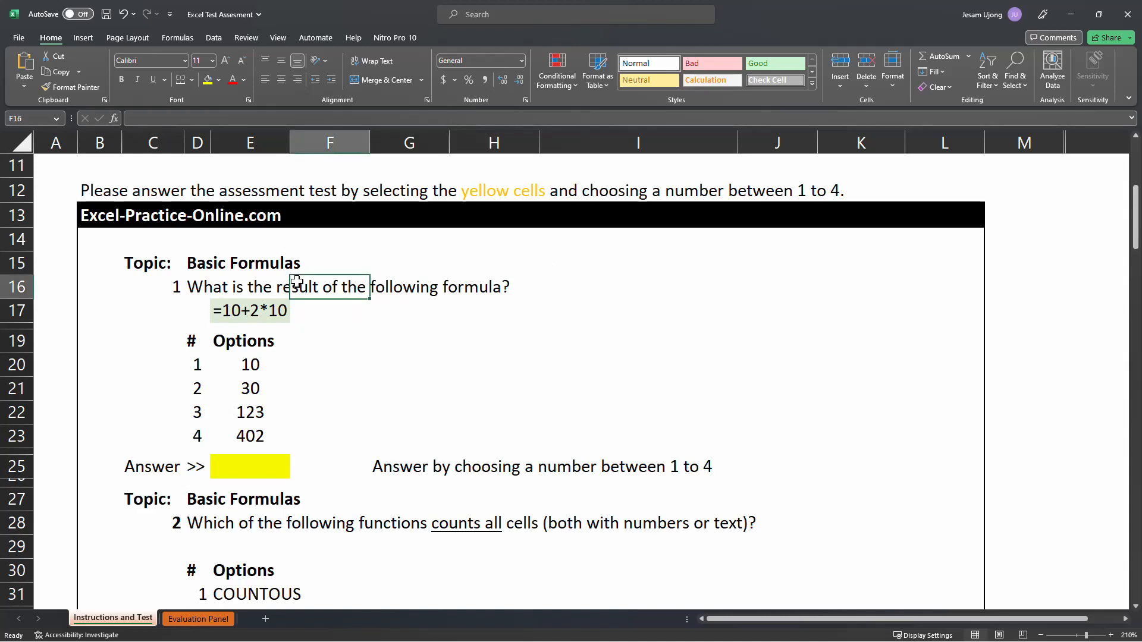
scroll(322, 324, down, 1)
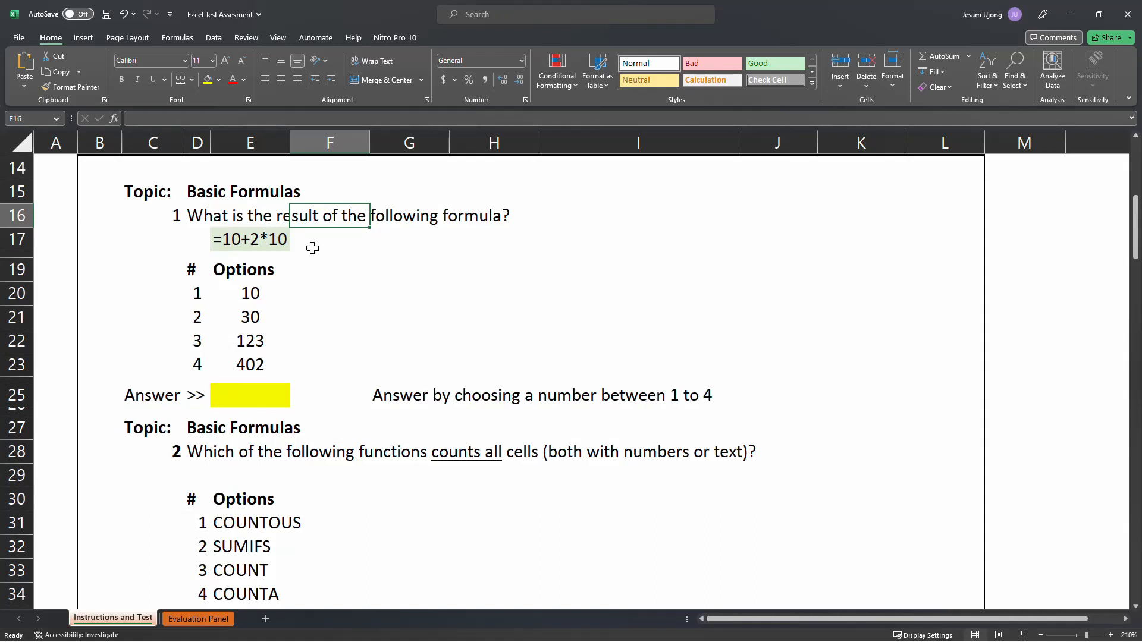
click(232, 217)
click(366, 215)
click(427, 223)
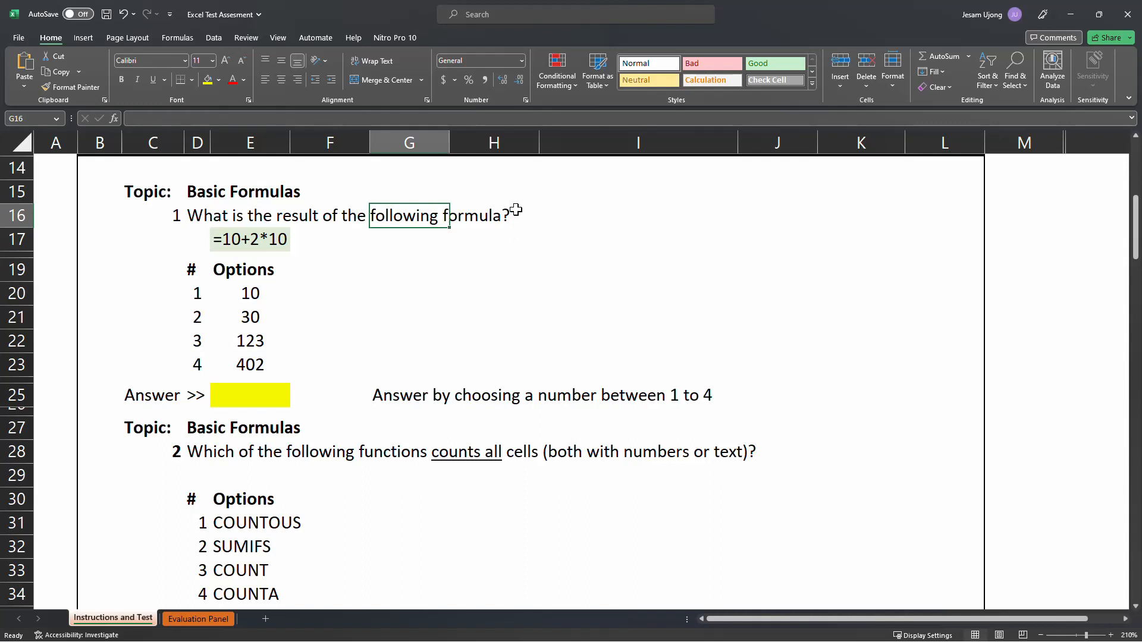
click(245, 240)
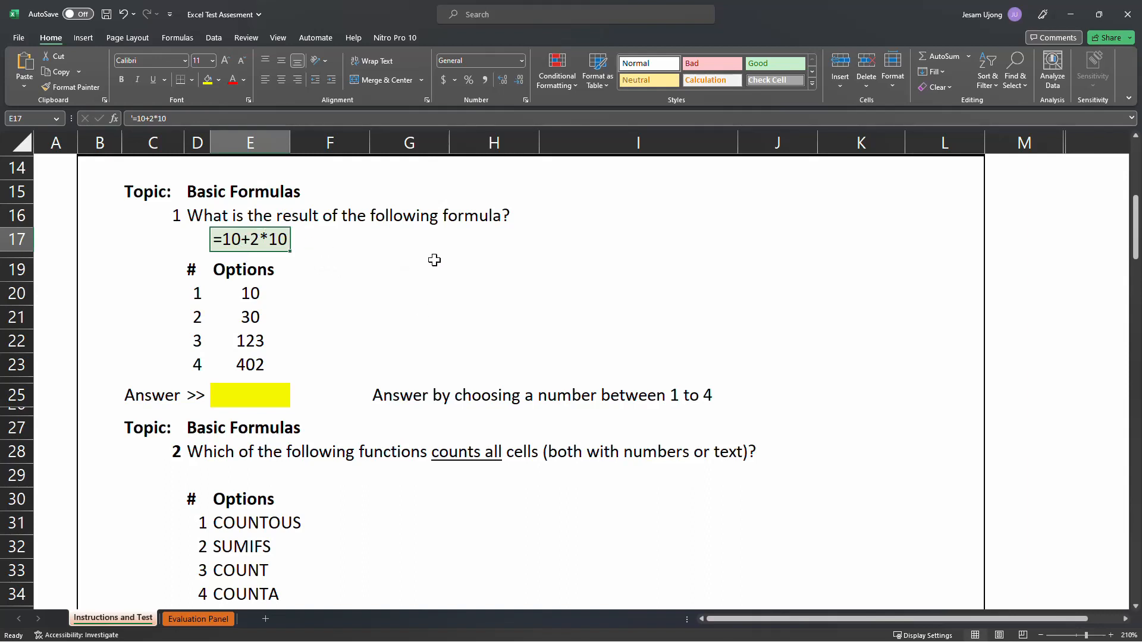
- Evaluate =10+2*10 in cell J17 as a check for question 1, and clear the cell again
click(756, 244)
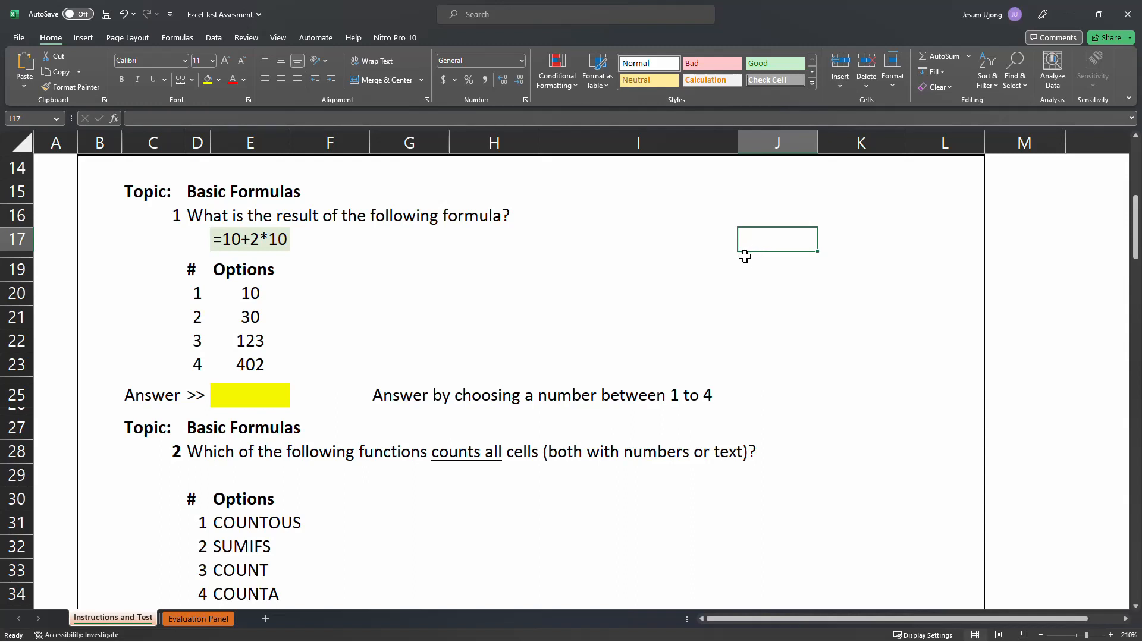
text(=10)
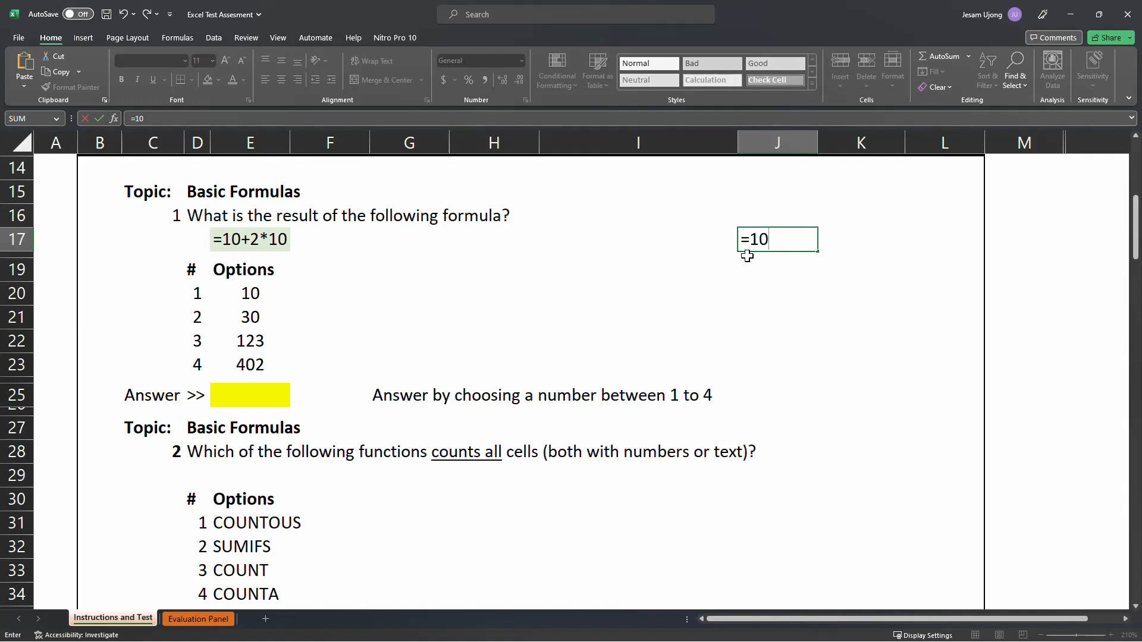
text(+2*10)
key(Return)
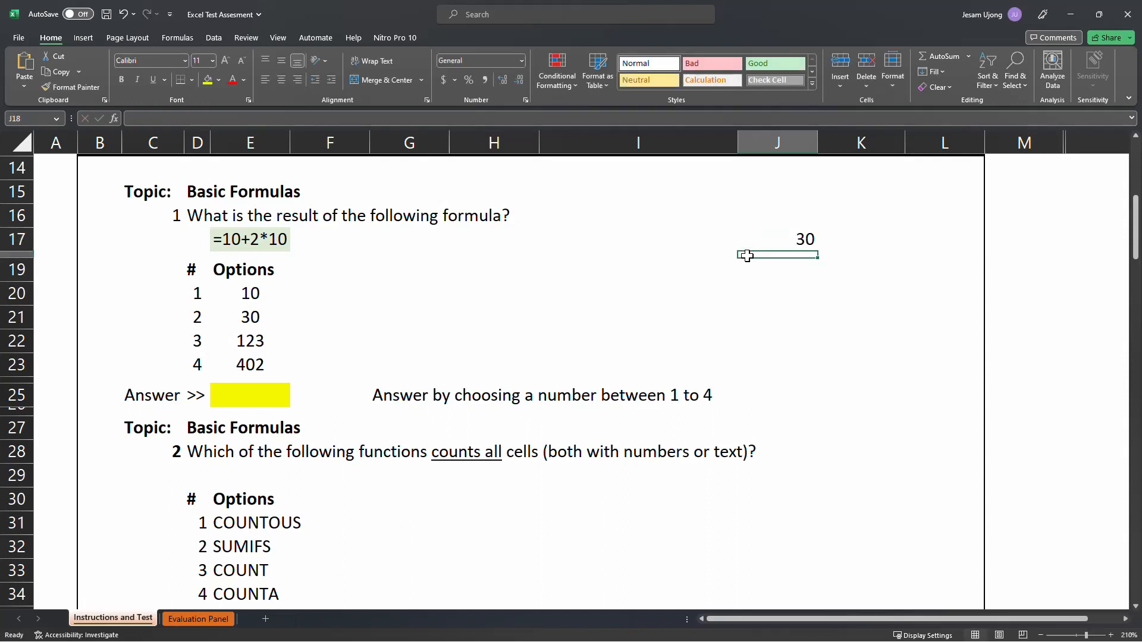
click(803, 238)
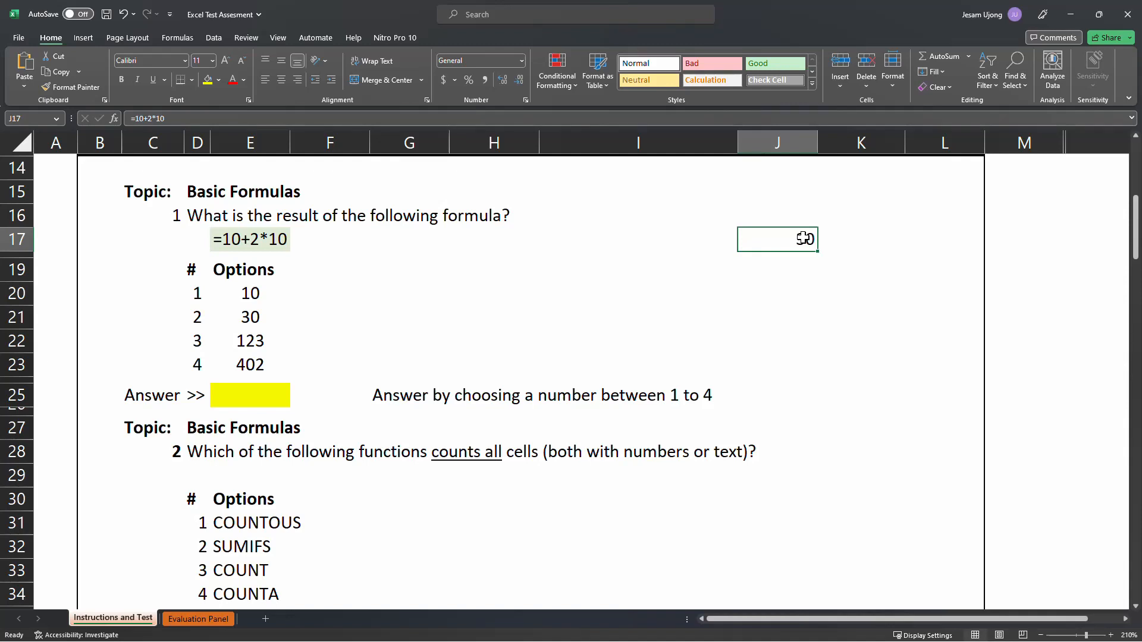
key(Delete)
- Choose 2 as the answer to question 1 in yellow cell E25
scroll(431, 322, up, 1)
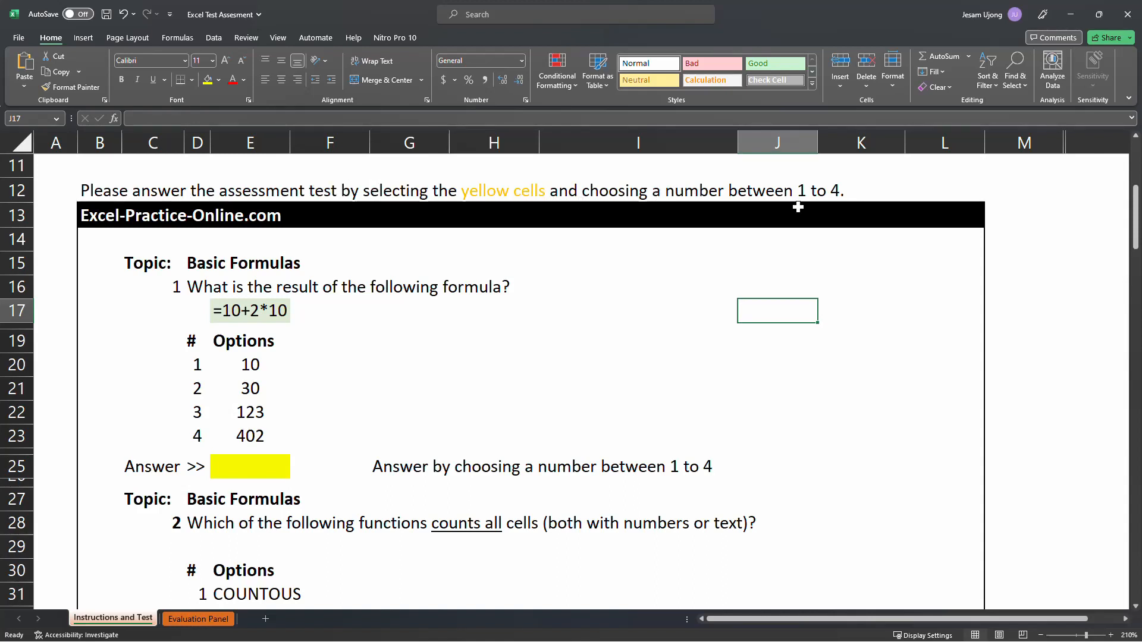
scroll(551, 306, down, 1)
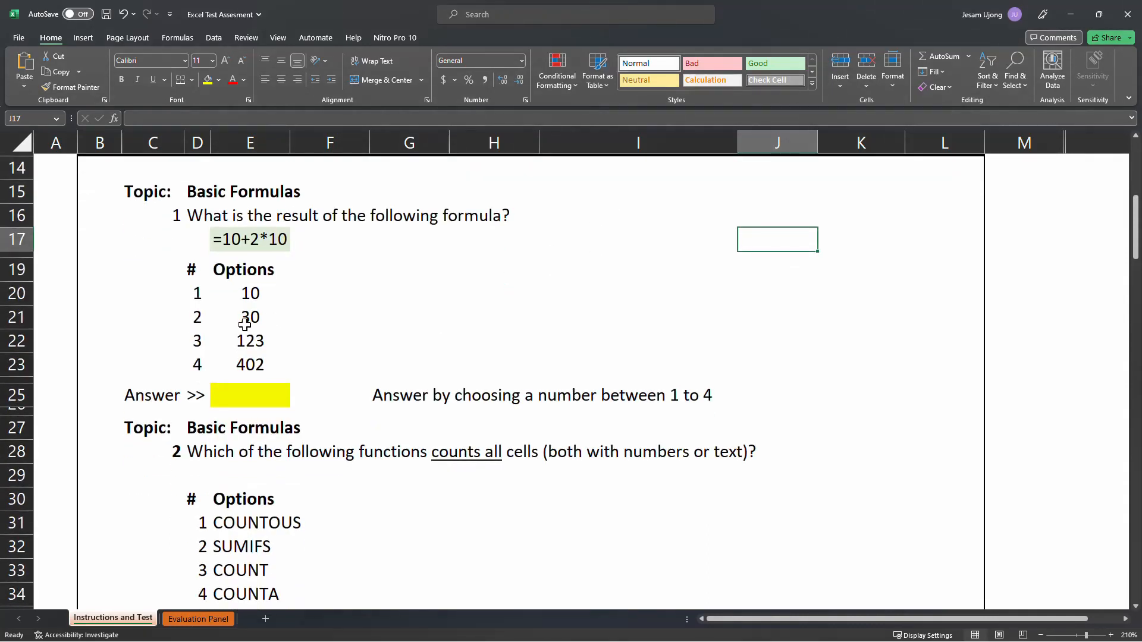
click(249, 402)
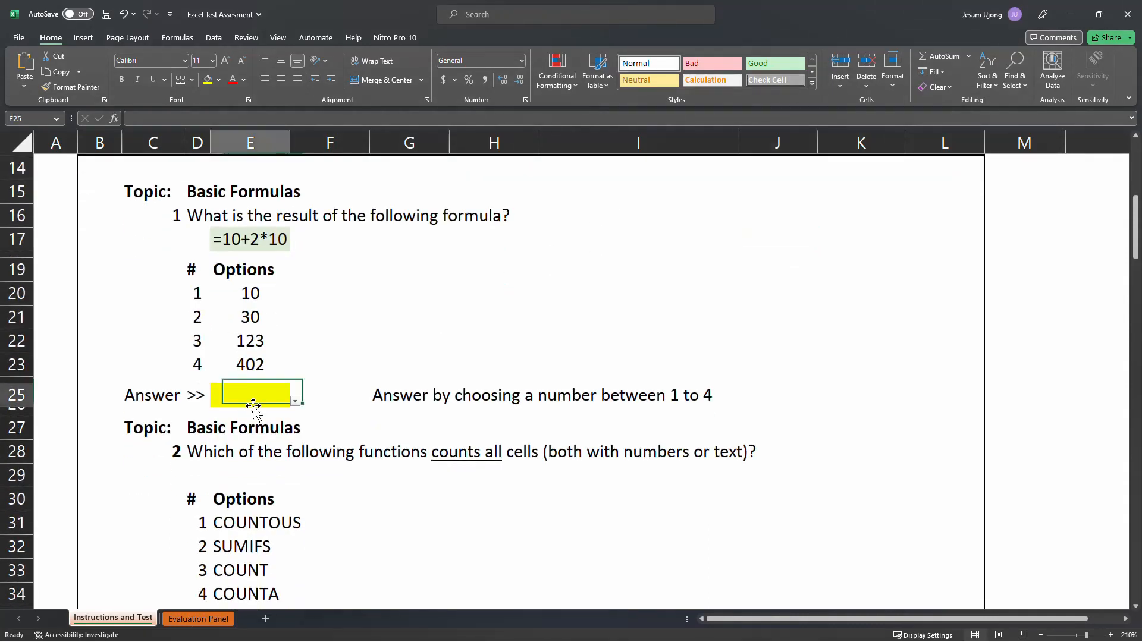
click(296, 402)
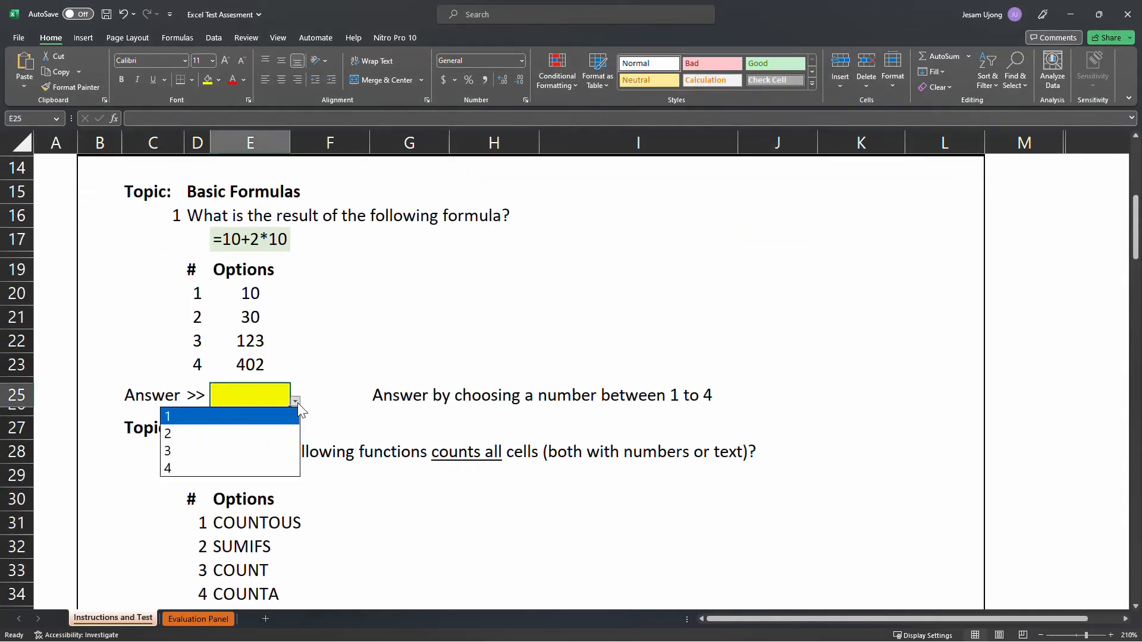
click(216, 433)
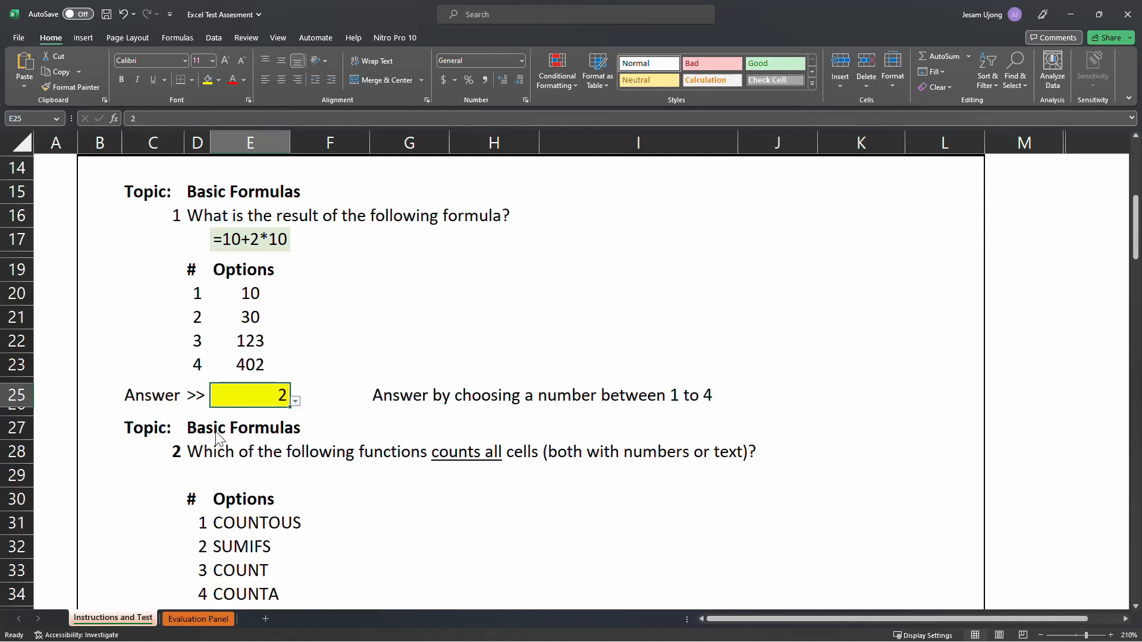
click(330, 368)
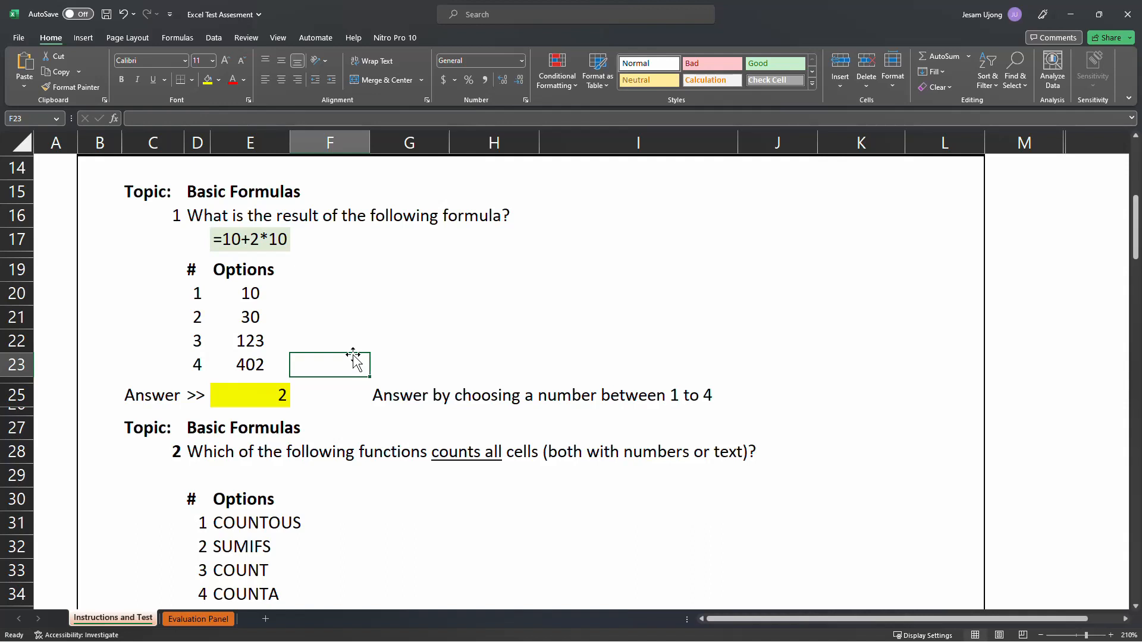
click(441, 333)
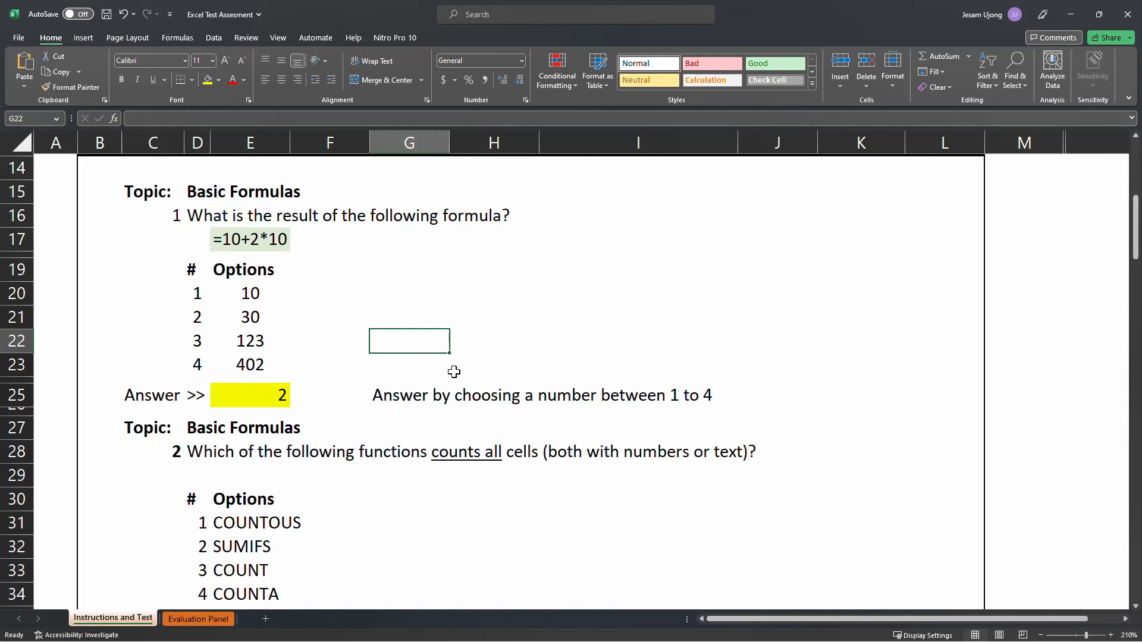
- Examine the wording of question 2 about the function that counts all cells, along with its four options
scroll(330, 386, down, 2)
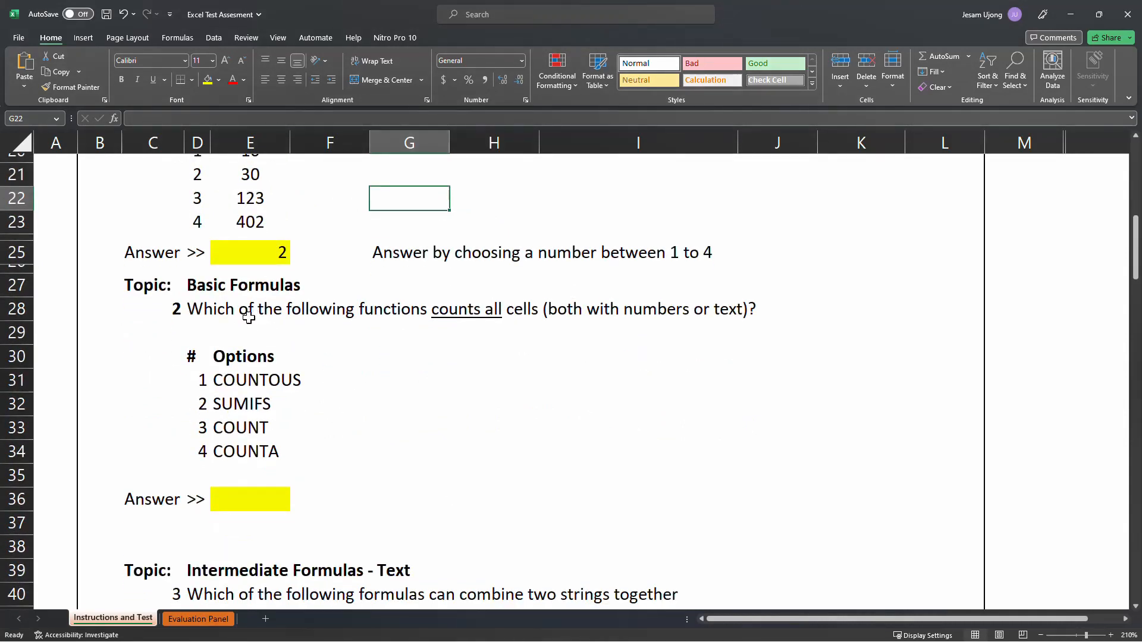
click(235, 317)
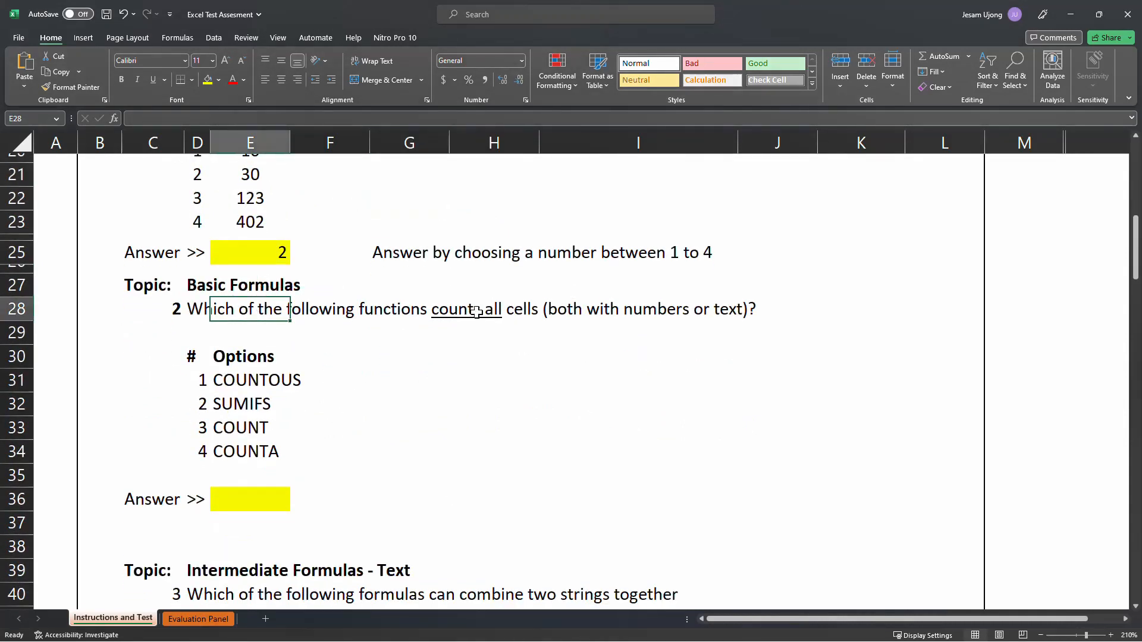
click(497, 312)
click(629, 307)
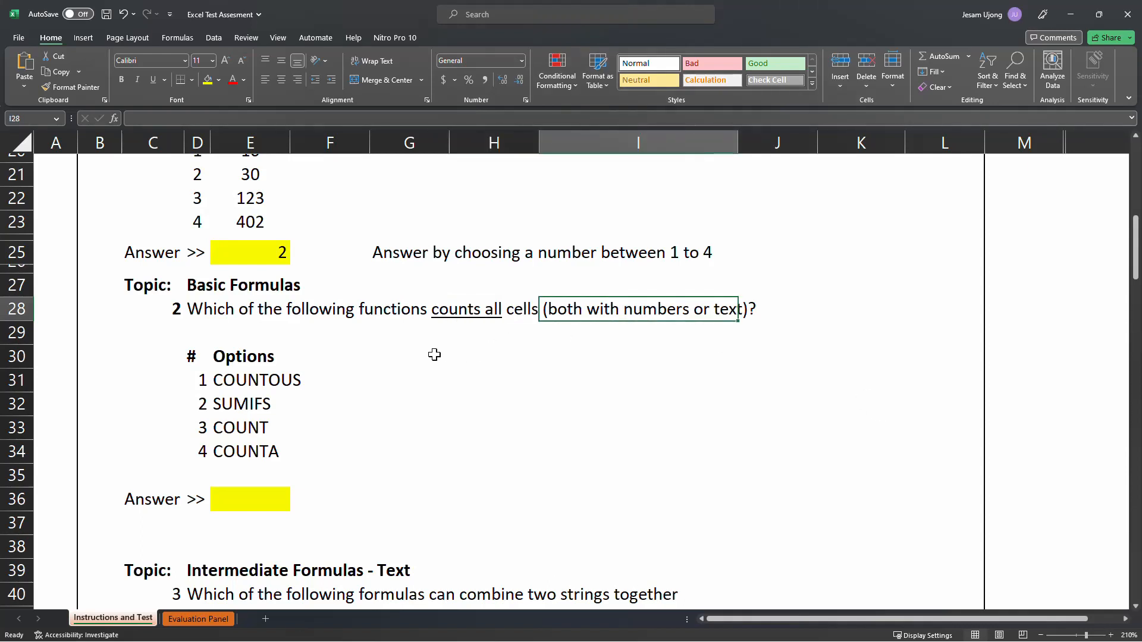
click(415, 363)
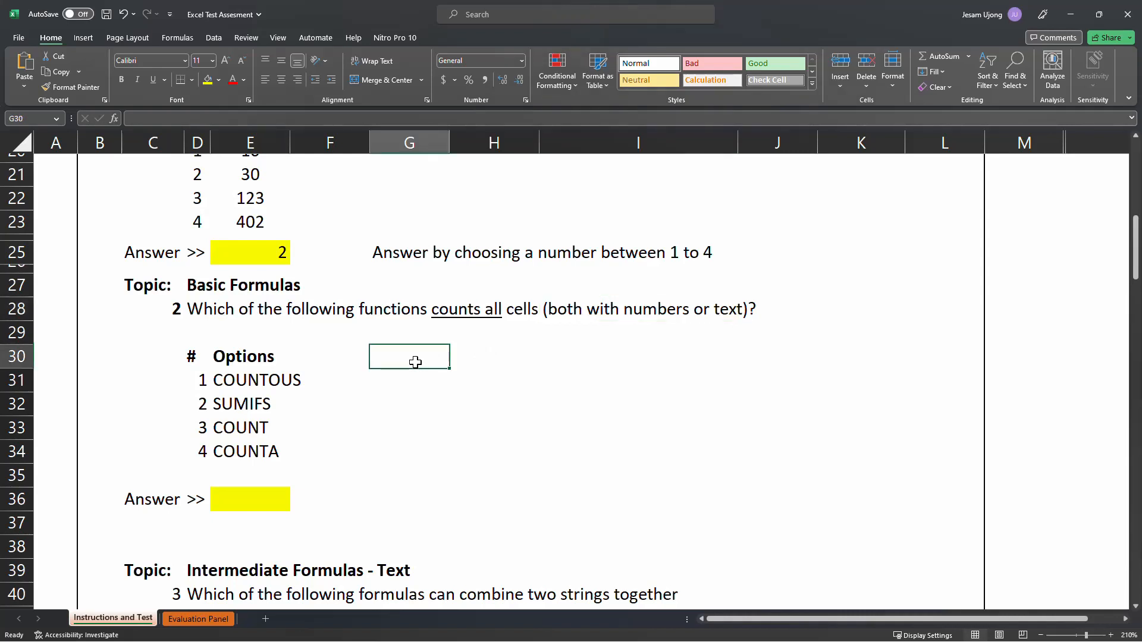
click(160, 307)
click(199, 309)
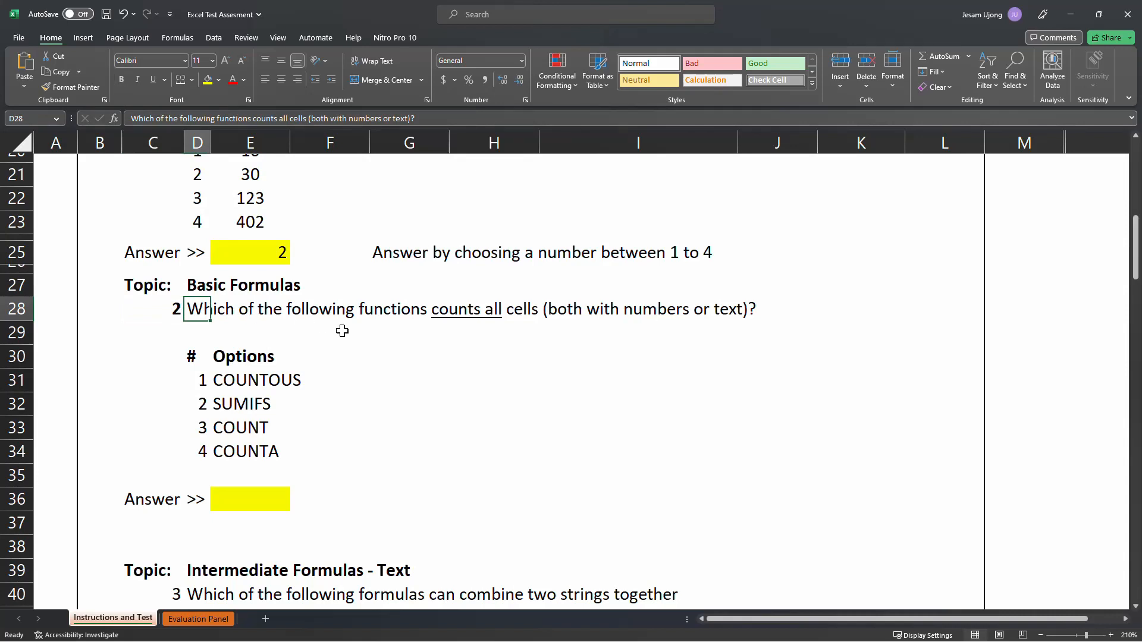
click(372, 355)
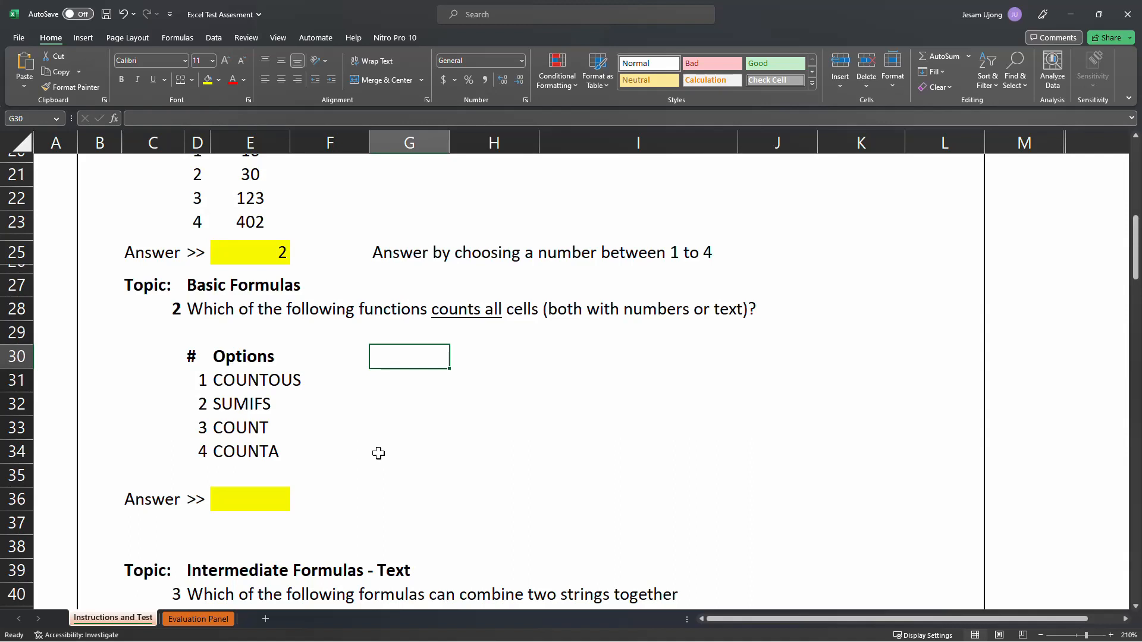
- Choose 4 (COUNTA) as the answer to question 2 in yellow cell E36
click(275, 504)
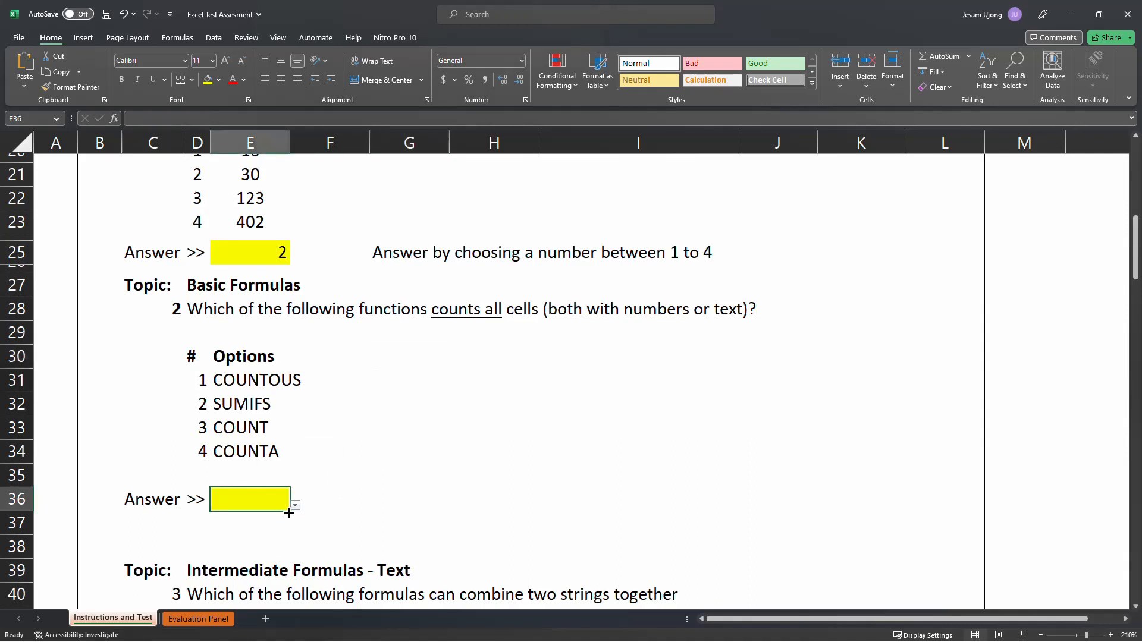
click(295, 506)
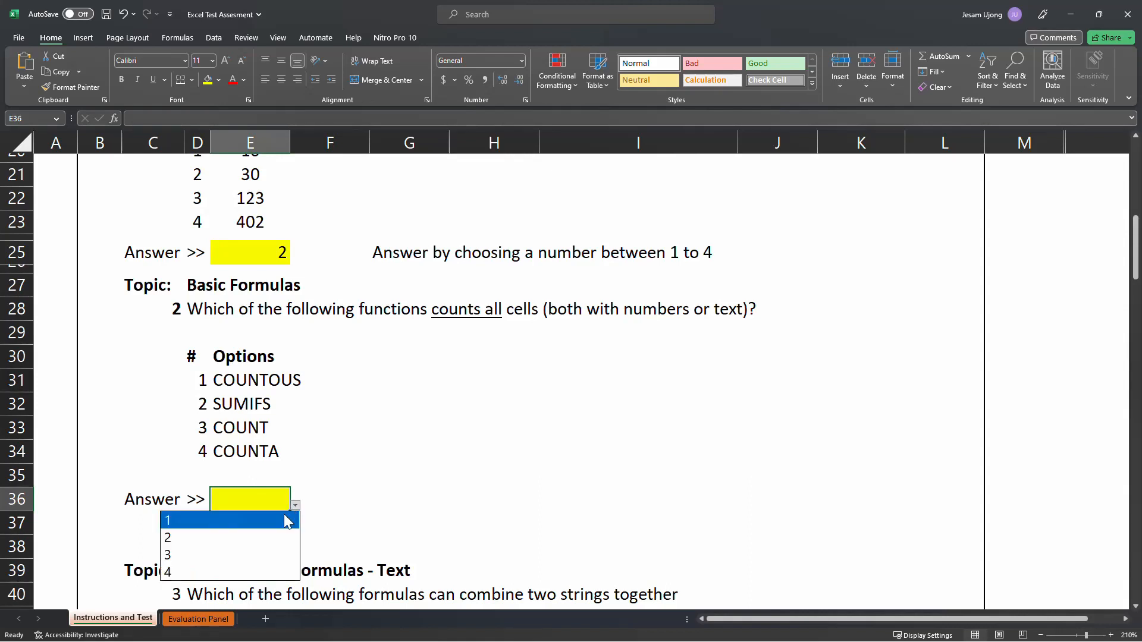
click(197, 566)
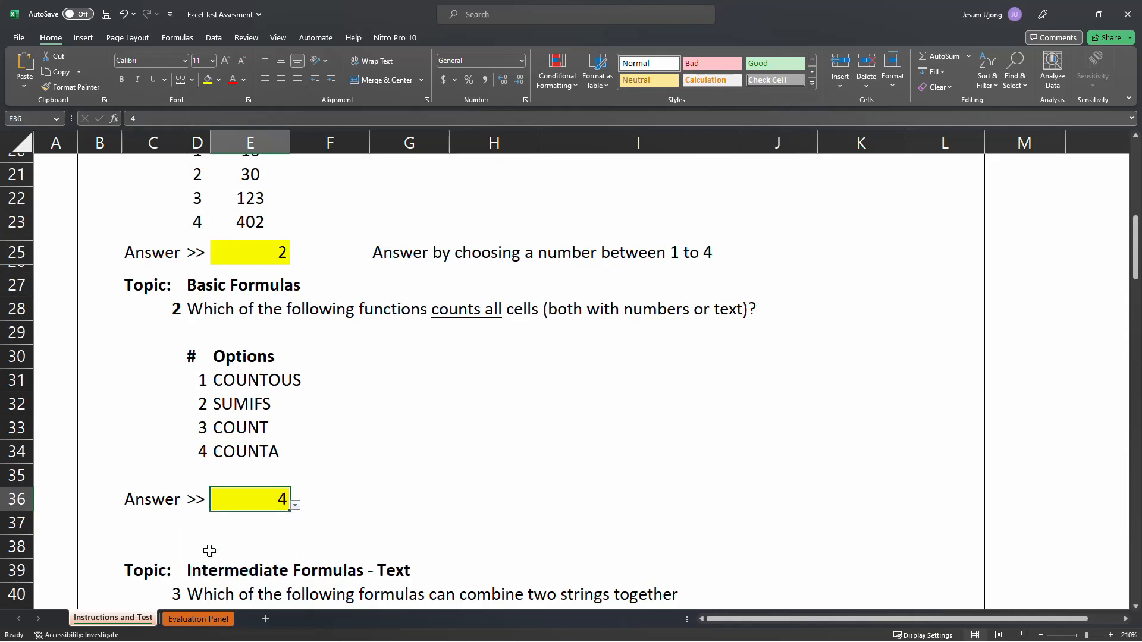
click(457, 436)
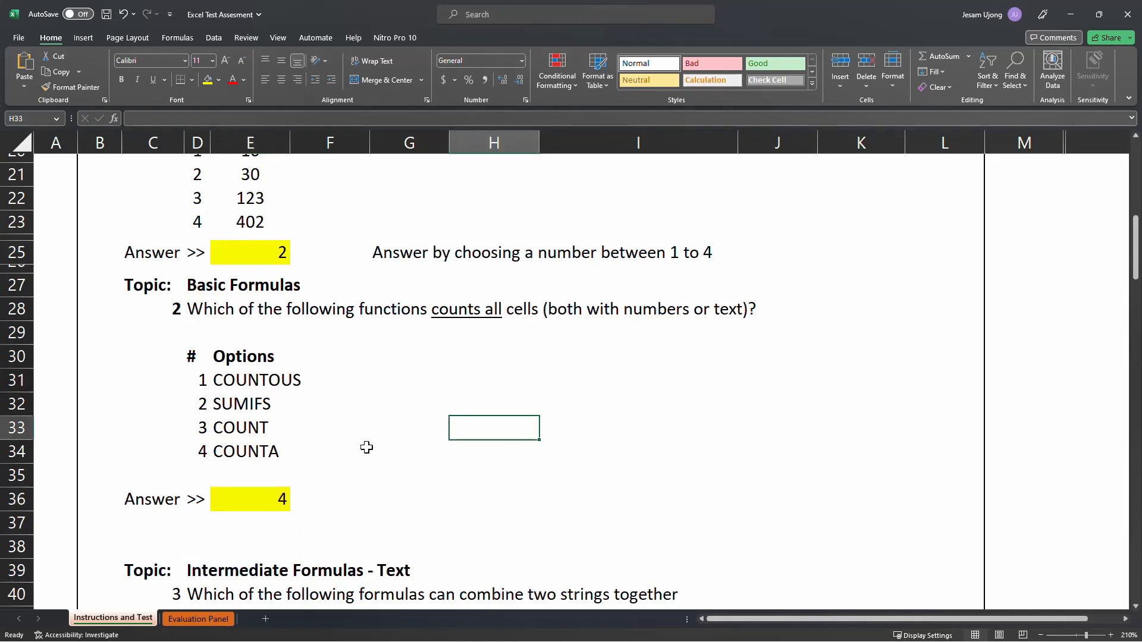
- Examine the wording of question 3 about formulas that combine two strings together
scroll(366, 447, down, 5)
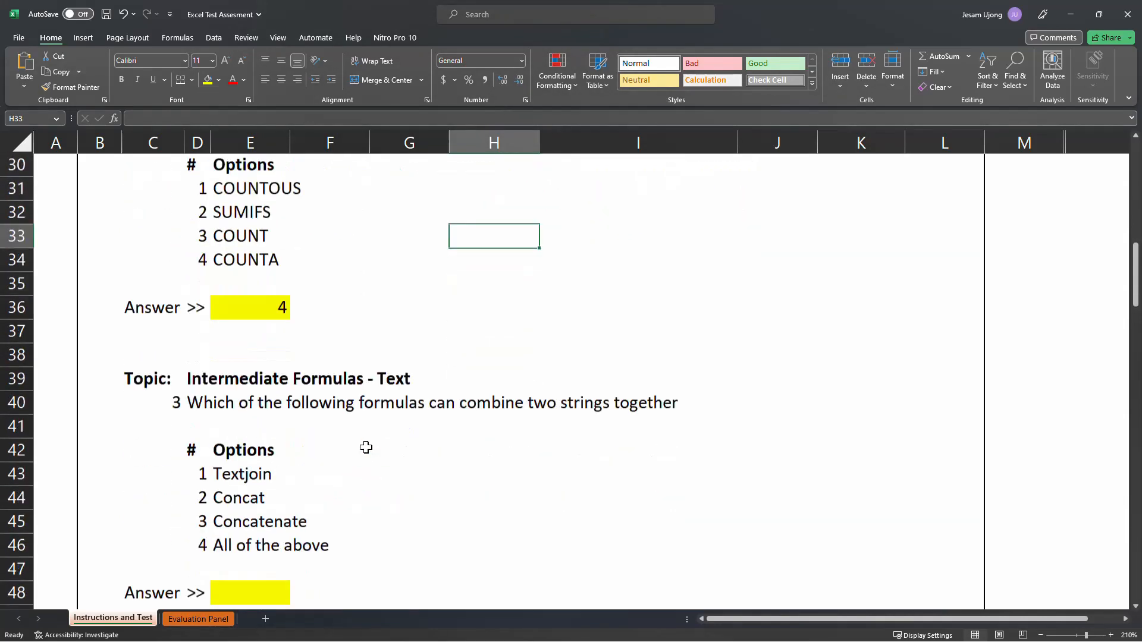
scroll(367, 448, down, 1)
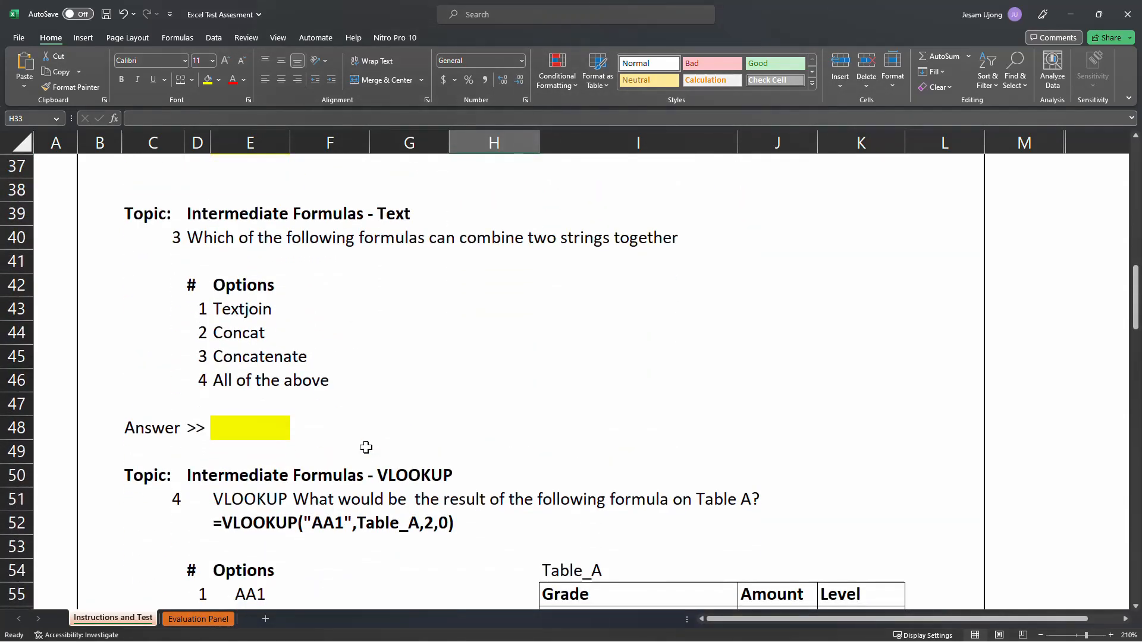
scroll(366, 447, up, 1)
scroll(366, 448, down, 1)
click(228, 238)
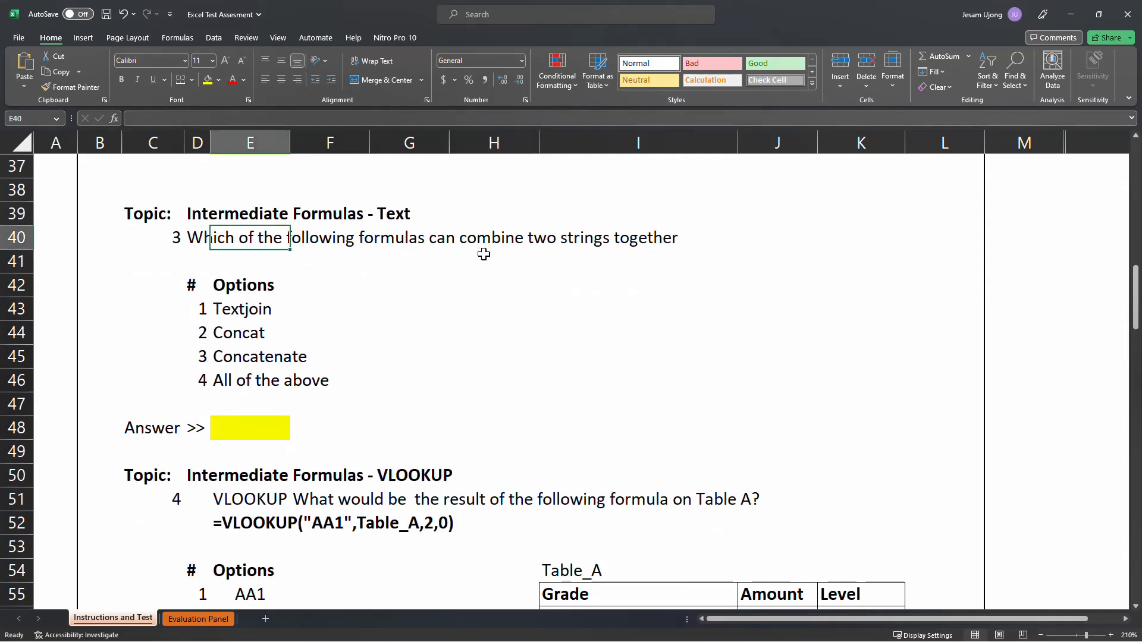
click(186, 240)
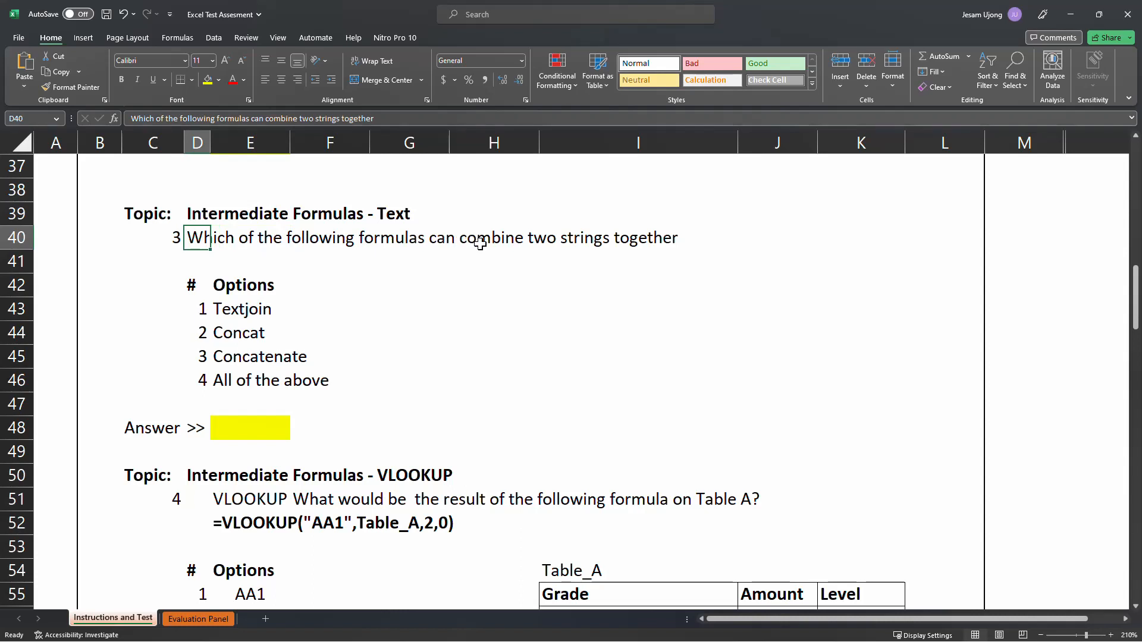
click(533, 241)
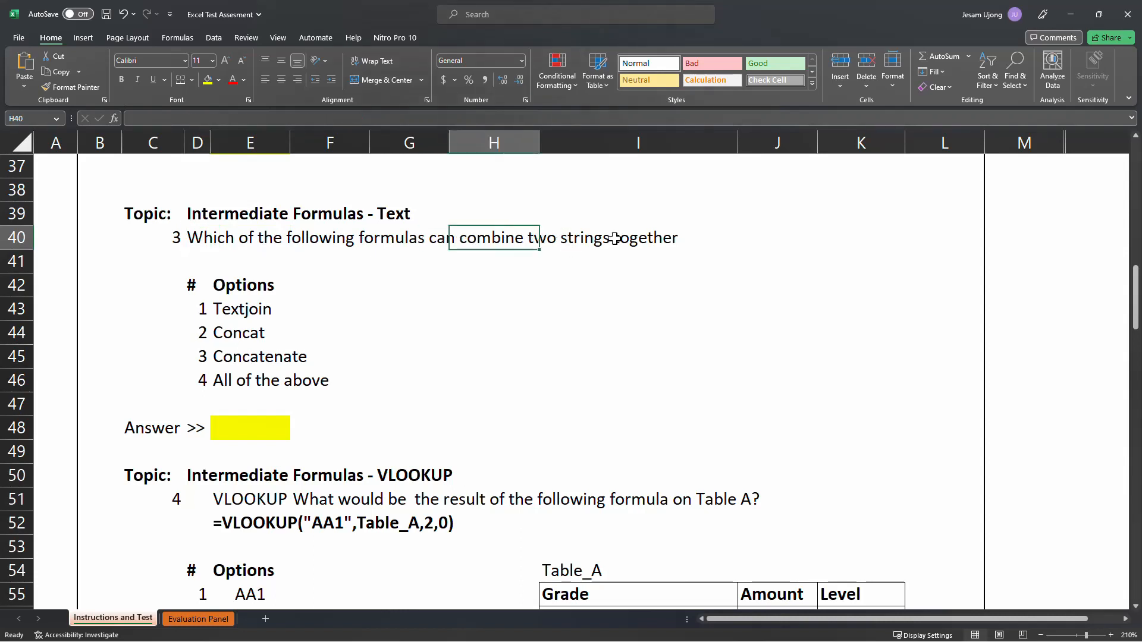
click(649, 238)
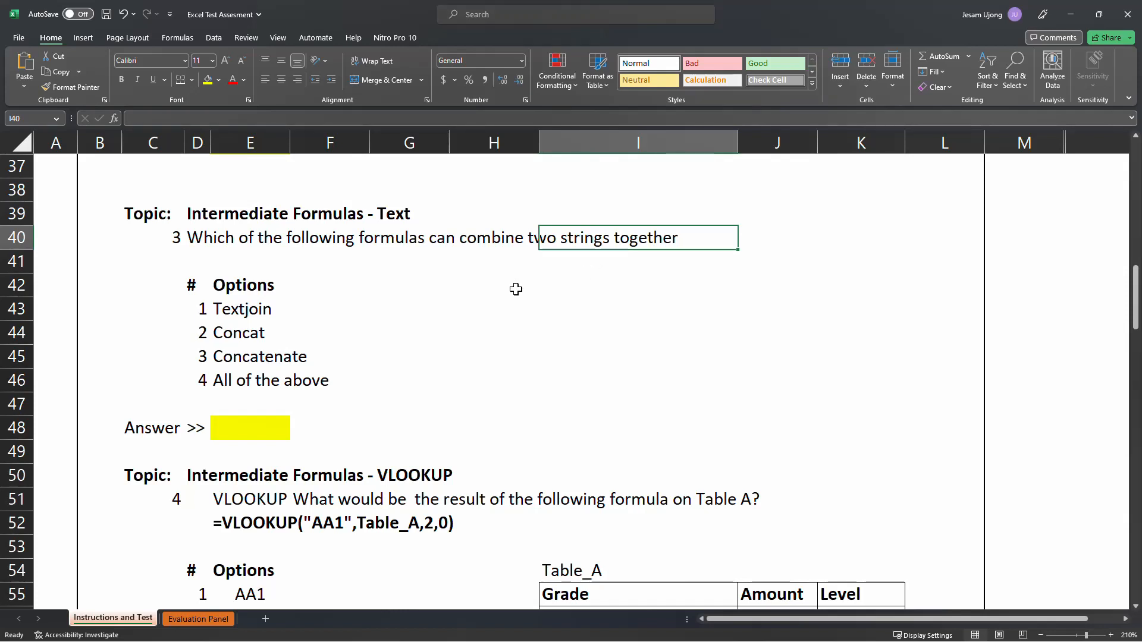
- Review the four options of question 3: Textjoin, Concat, Concatenate and All of the above
click(261, 308)
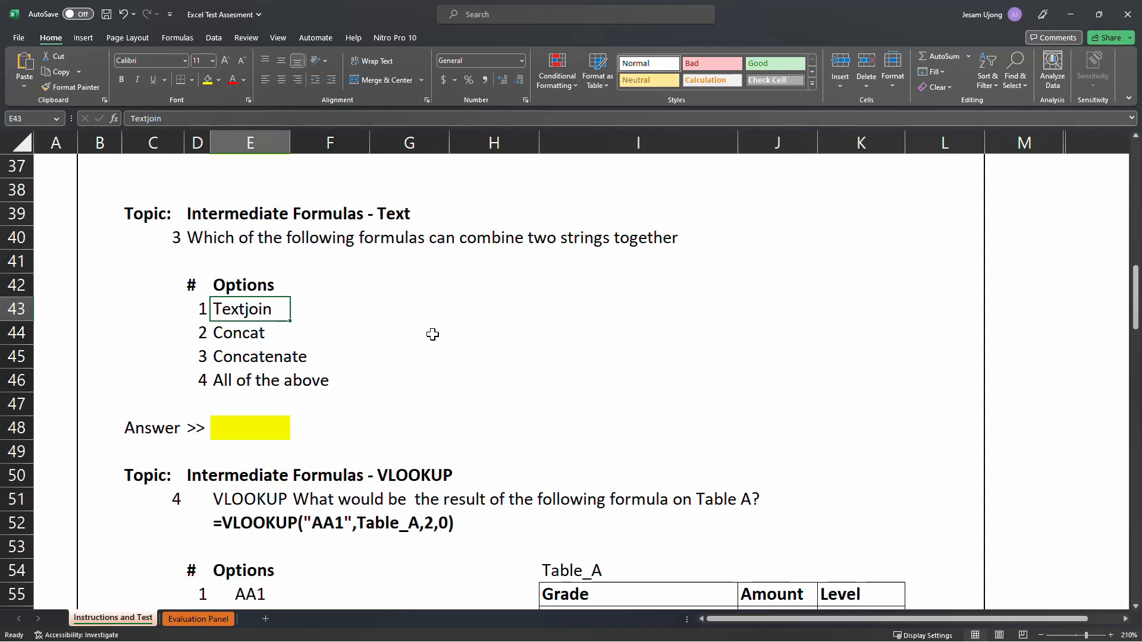
click(251, 378)
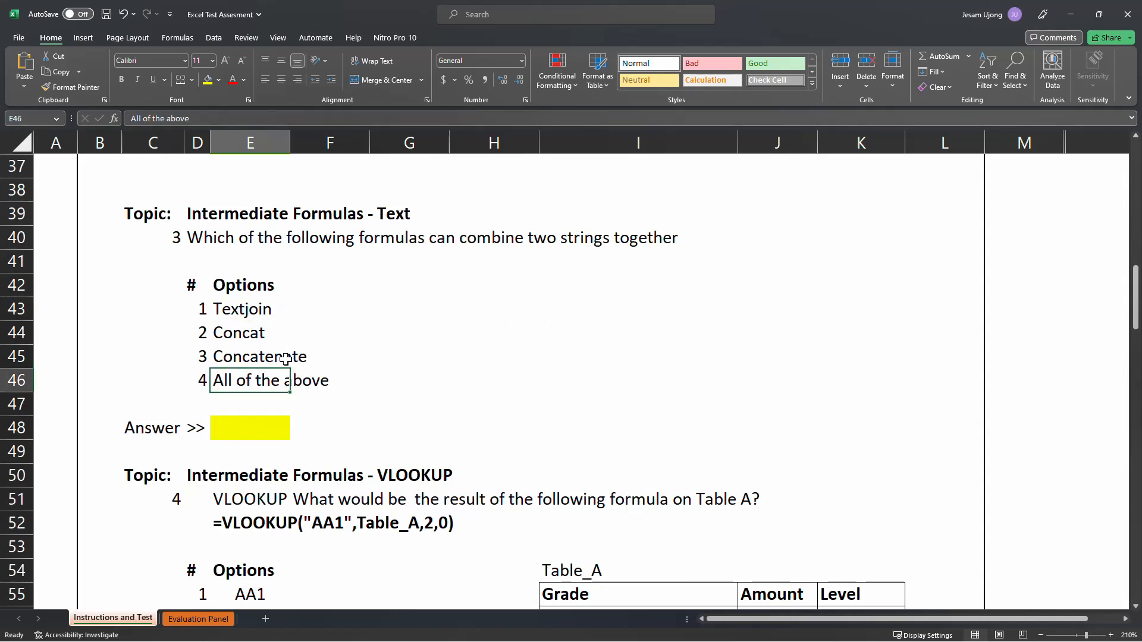
click(277, 355)
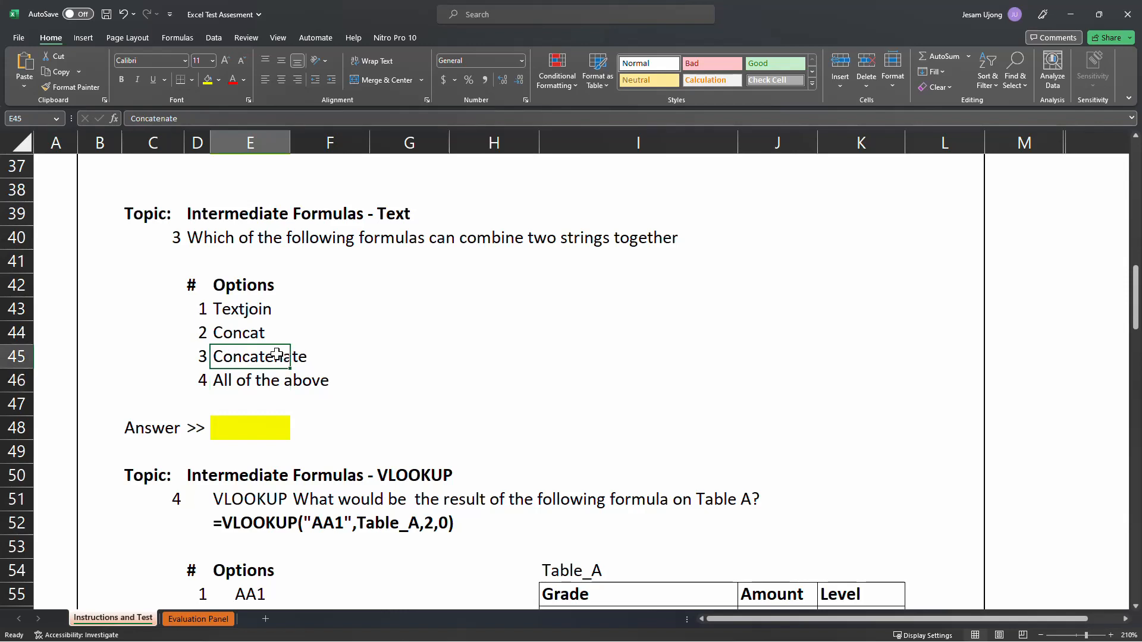
click(253, 330)
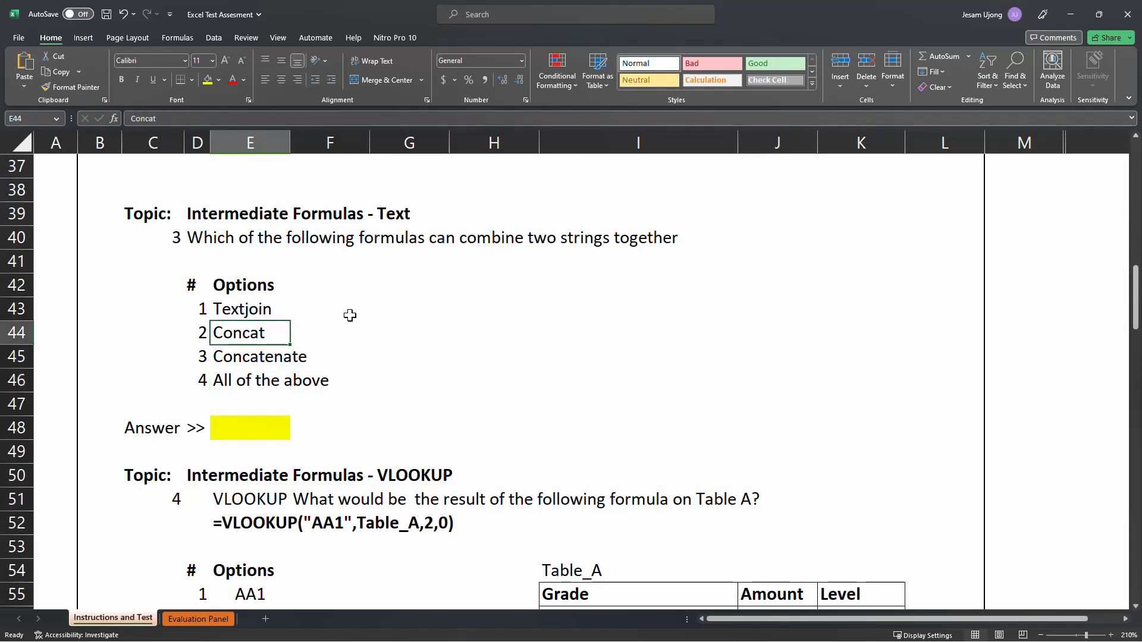
click(303, 352)
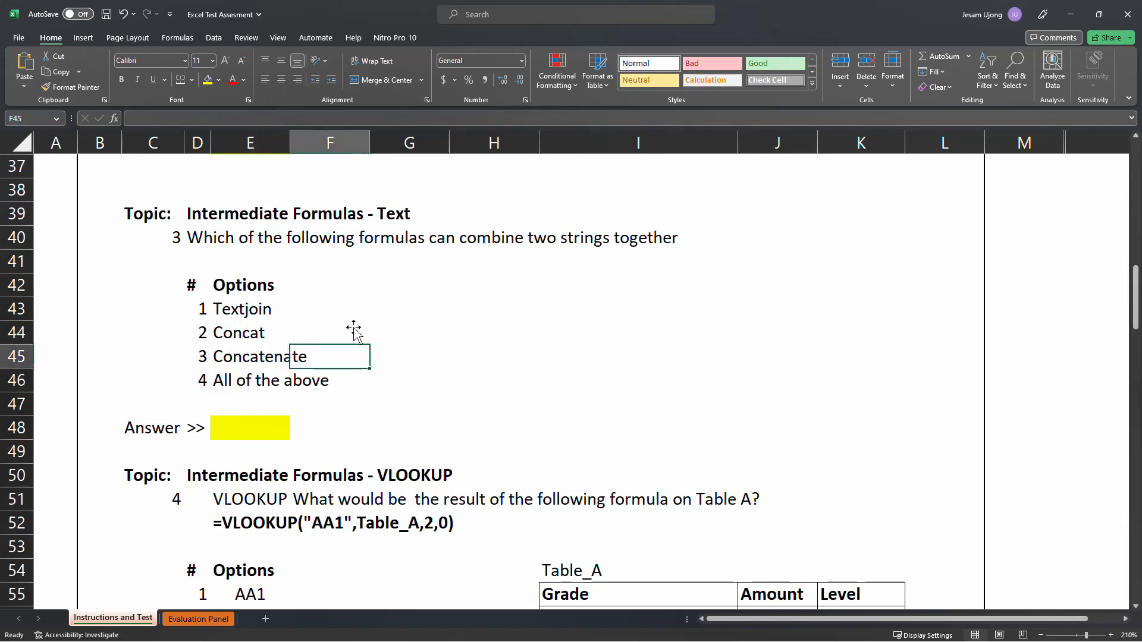
click(255, 305)
click(367, 372)
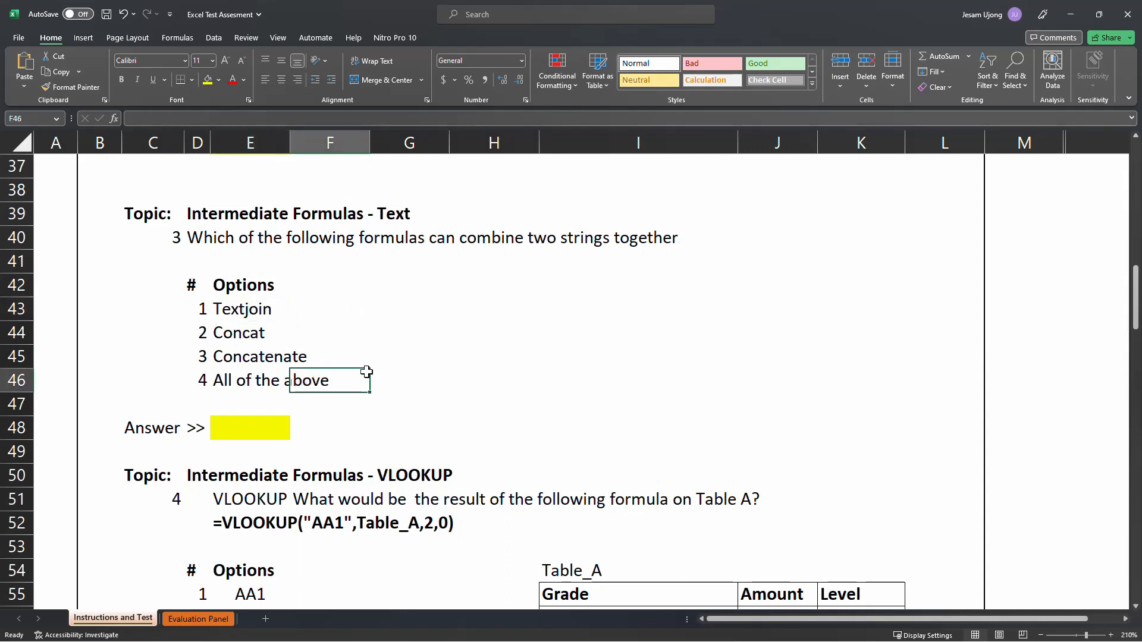
click(216, 381)
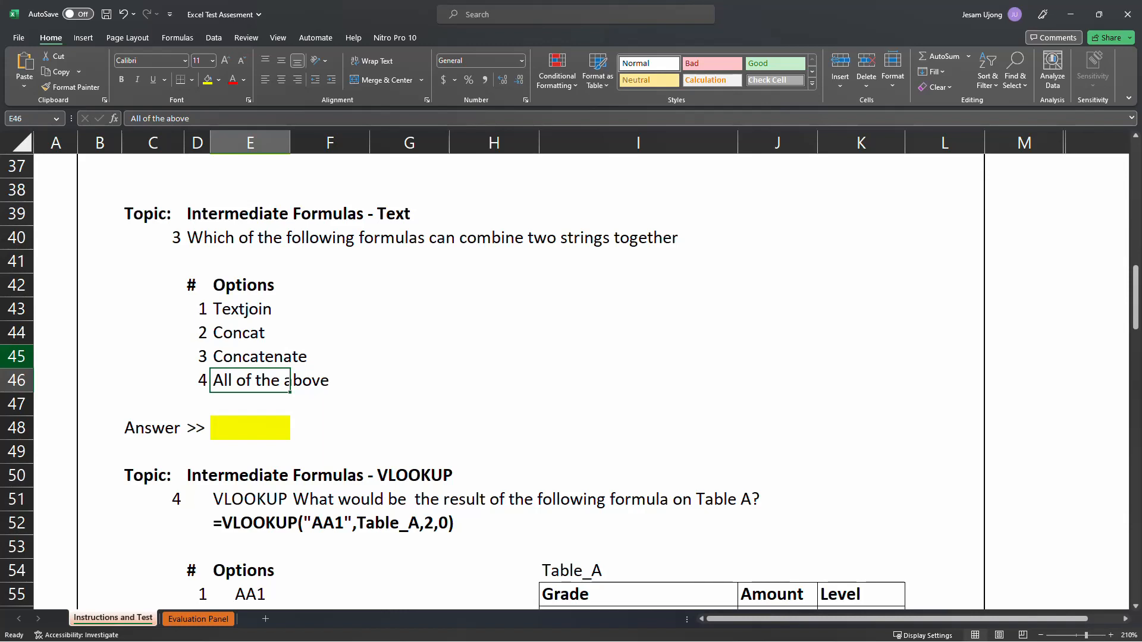
- Choose 4 (All of the above) as the answer to question 3 in yellow cell E48
click(246, 429)
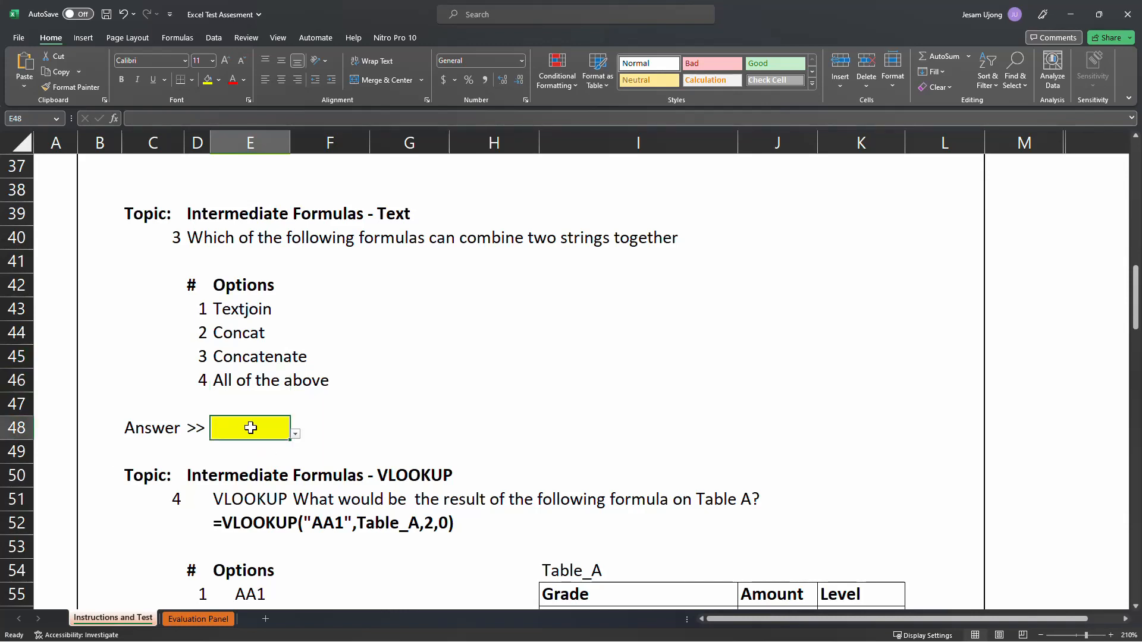
click(295, 434)
click(211, 501)
click(379, 381)
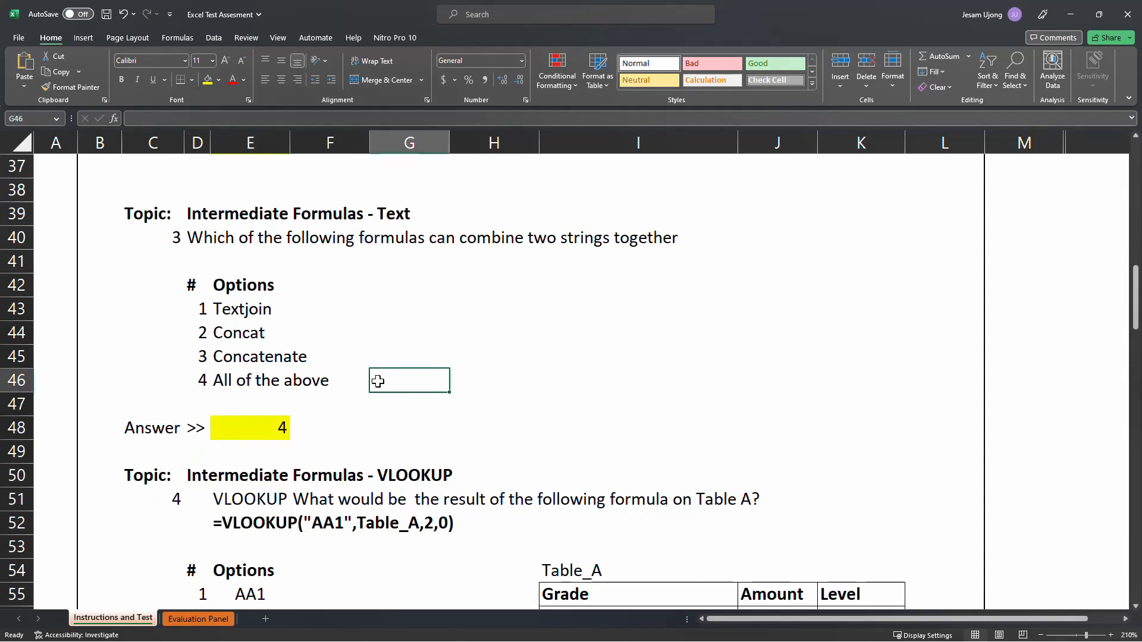
- Examine the wording of question 4 and the arguments of its VLOOKUP formula in row 52
scroll(379, 381, down, 1)
scroll(378, 381, down, 2)
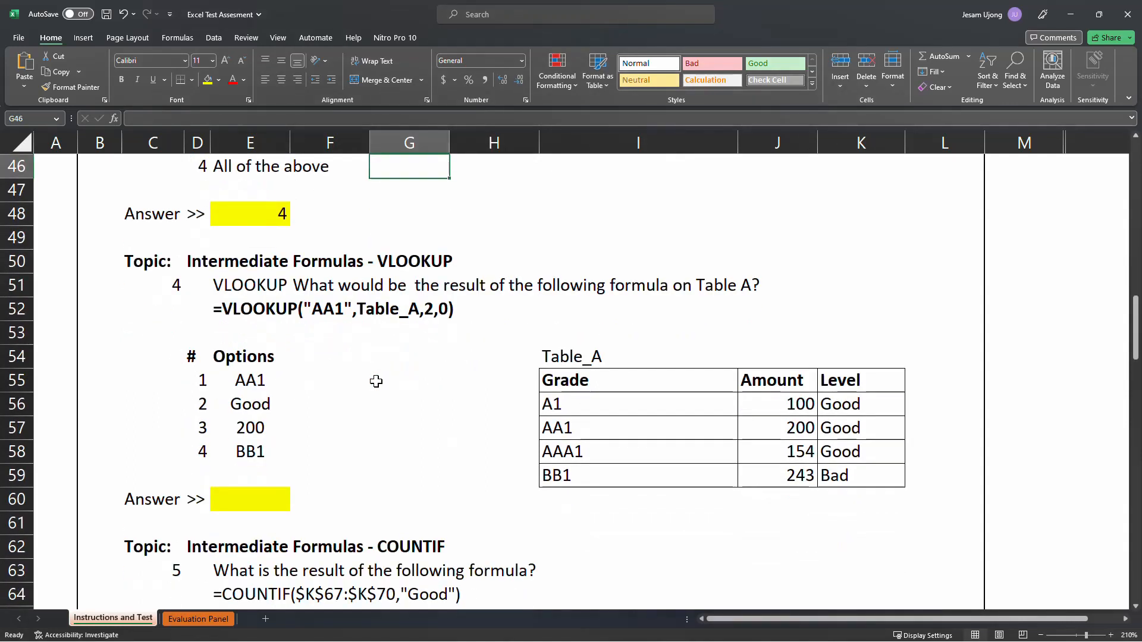
click(270, 287)
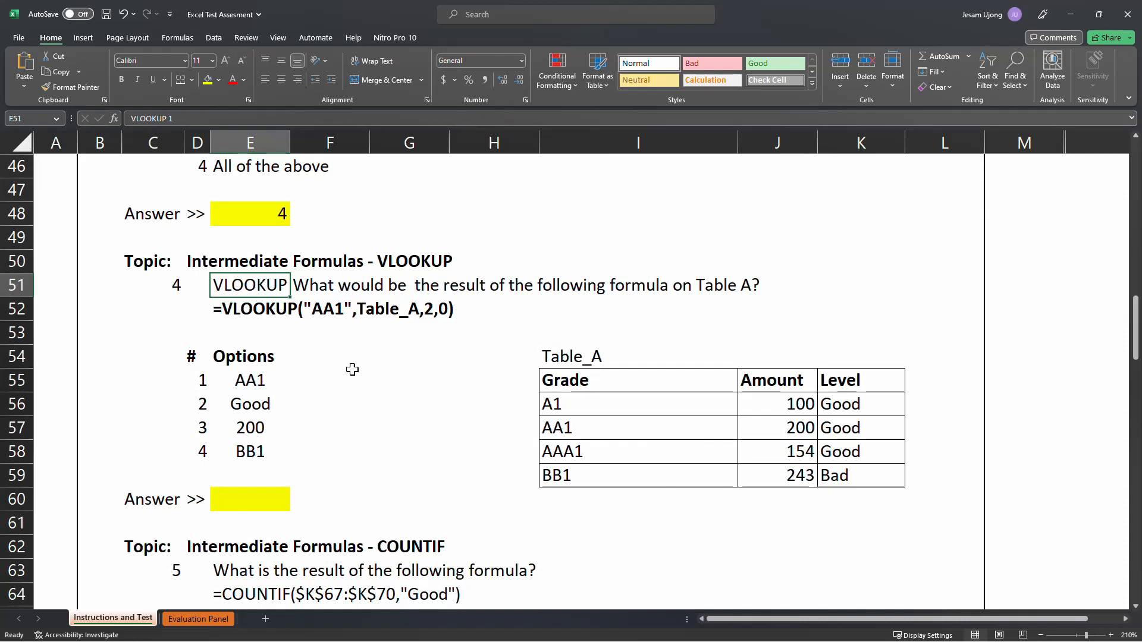
click(329, 295)
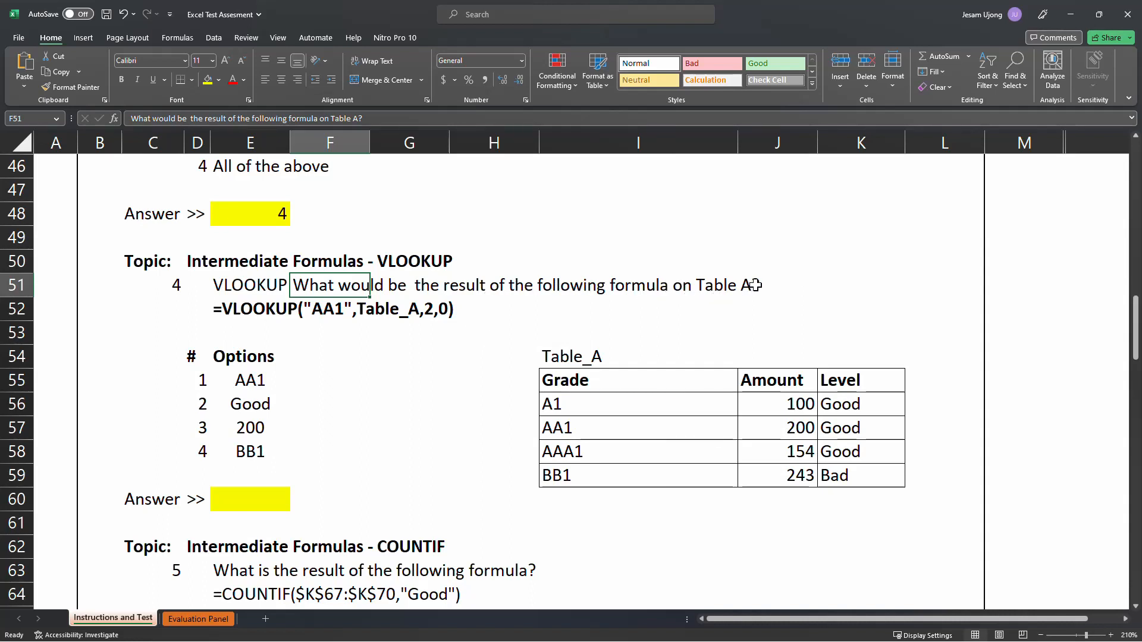
click(574, 361)
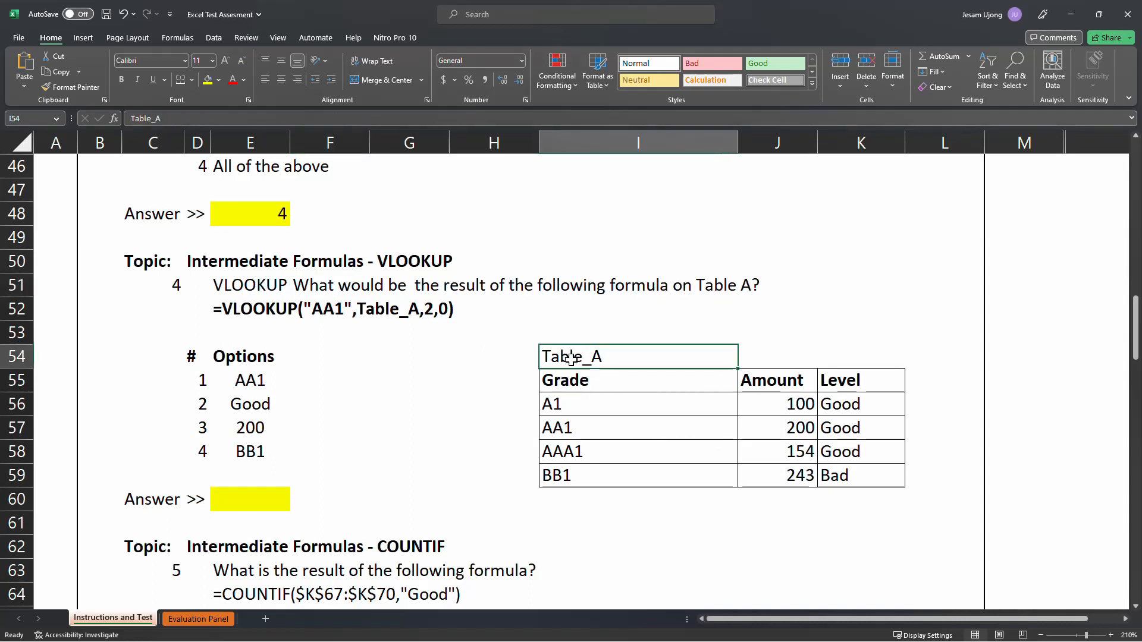
click(257, 316)
click(333, 311)
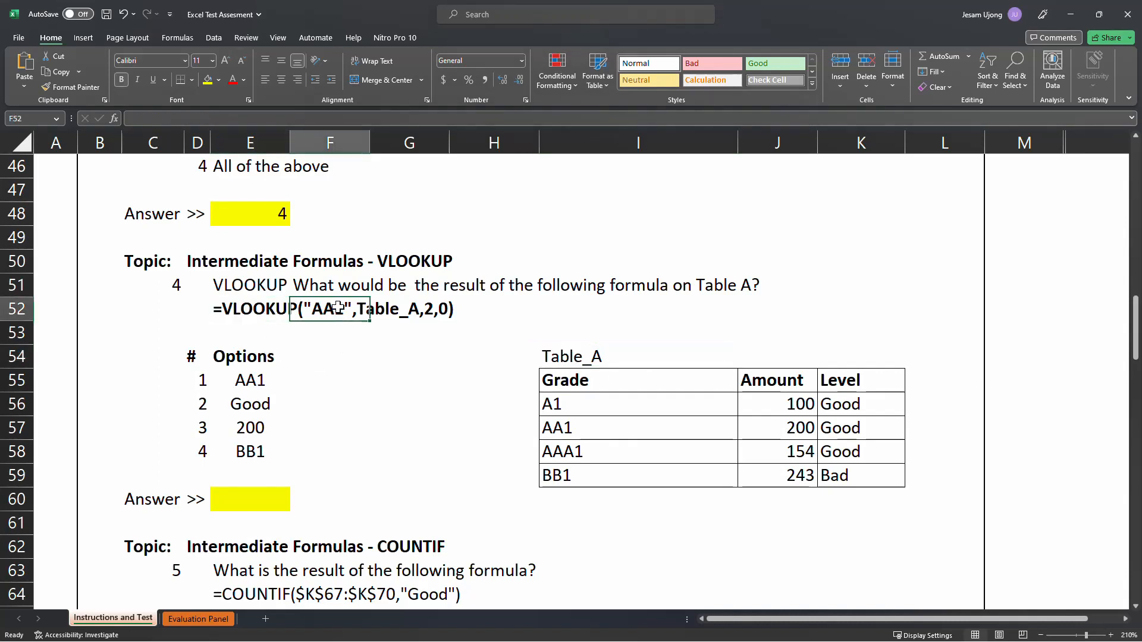
click(410, 314)
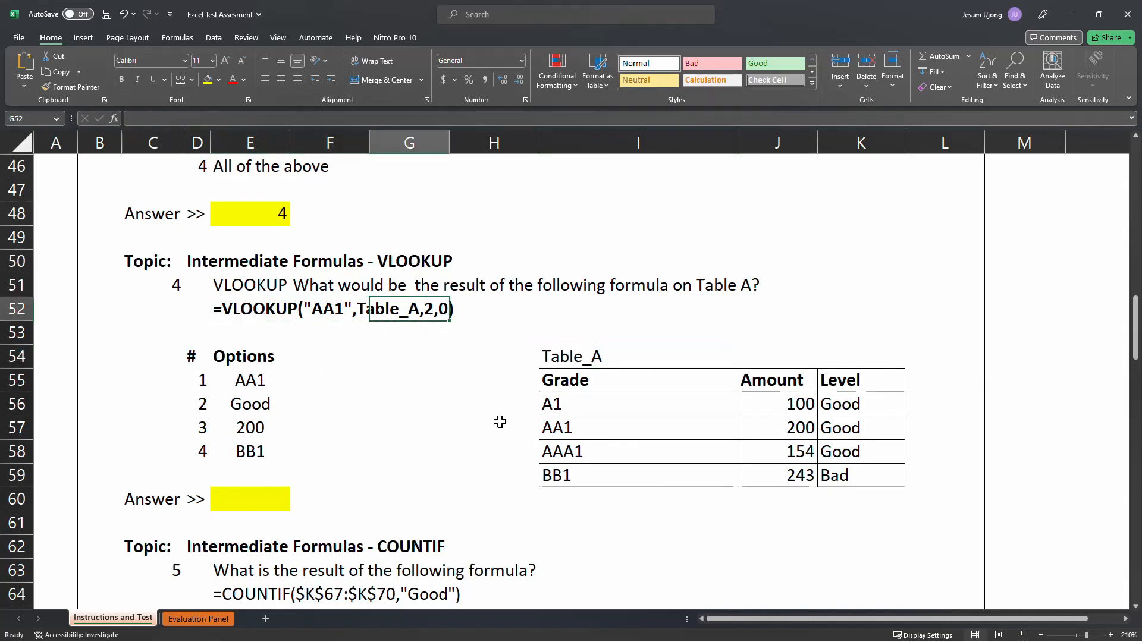
- Examine the Grade, Amount and Level columns of Table_A for question 4
click(927, 341)
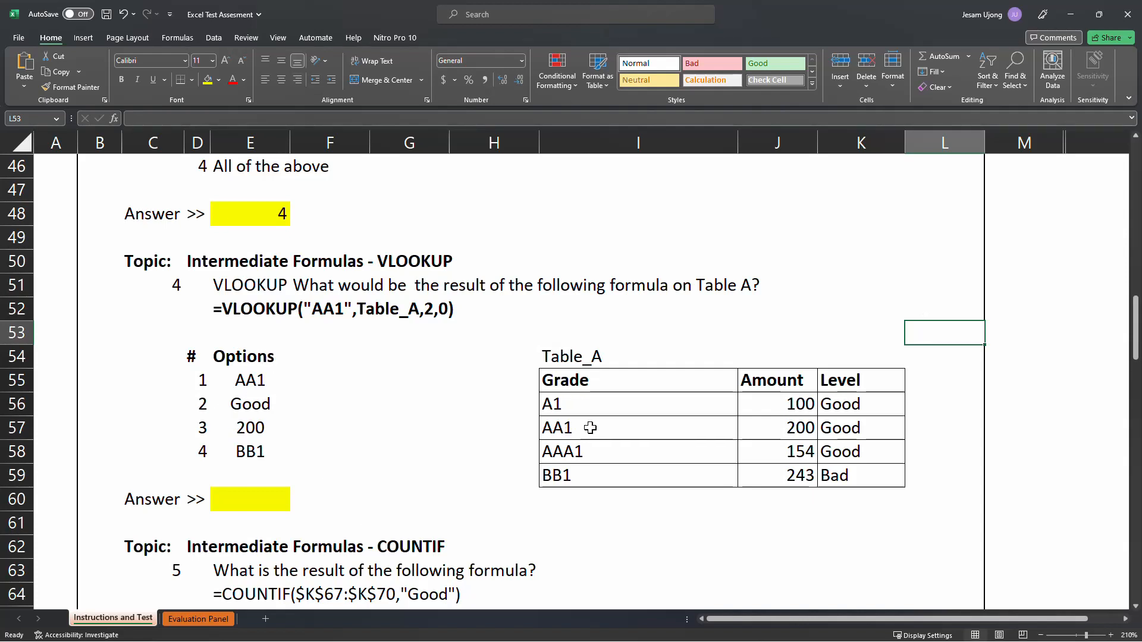
click(616, 389)
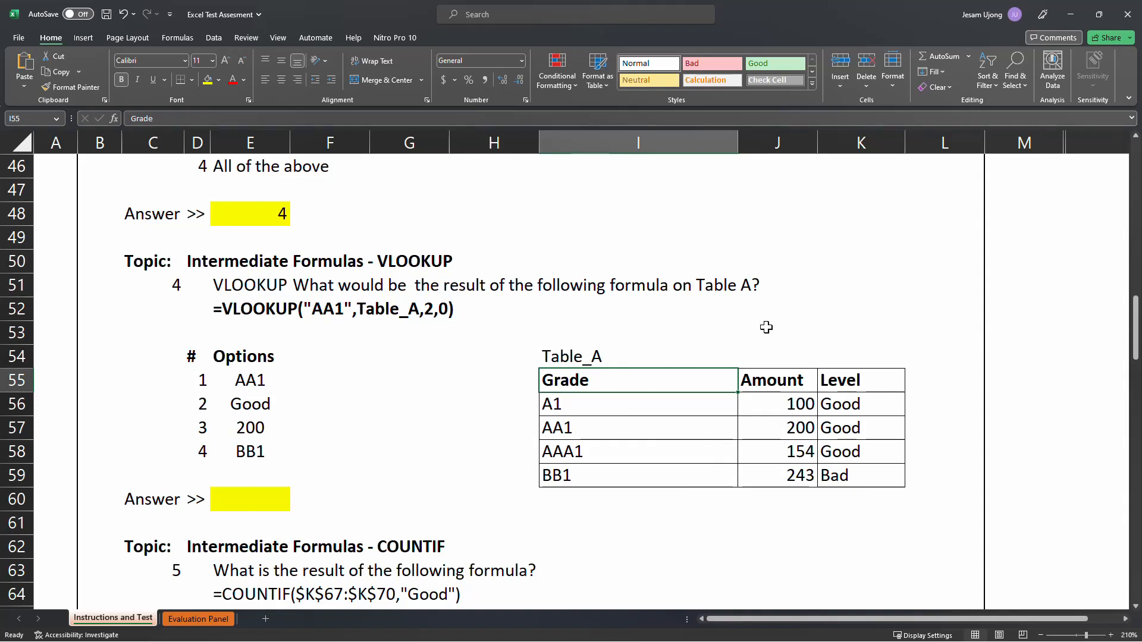
click(946, 378)
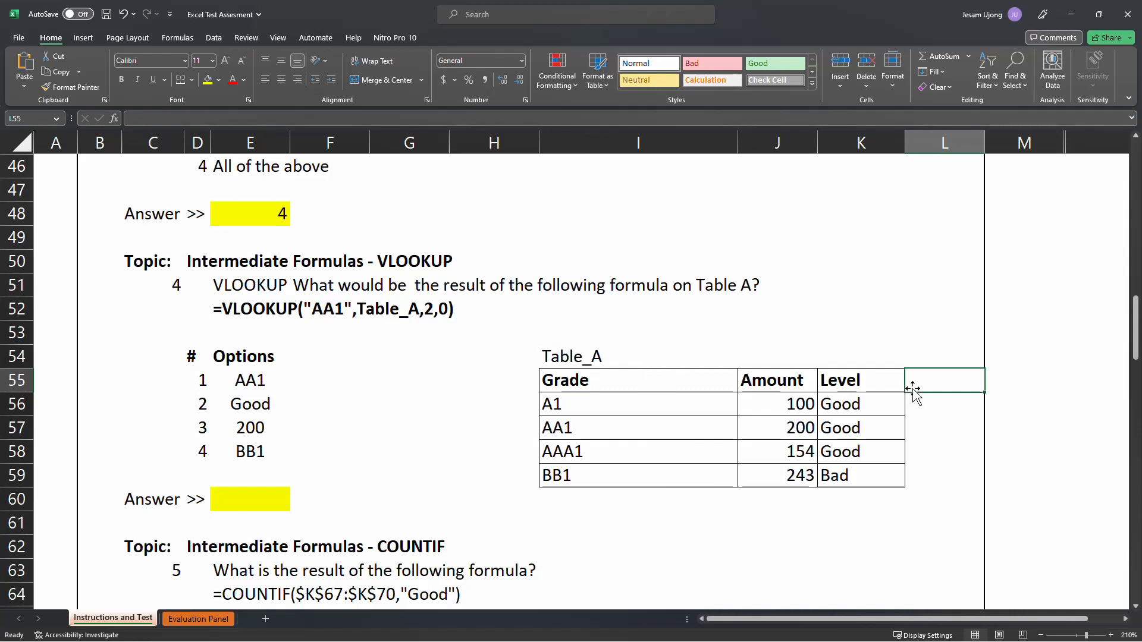
click(888, 385)
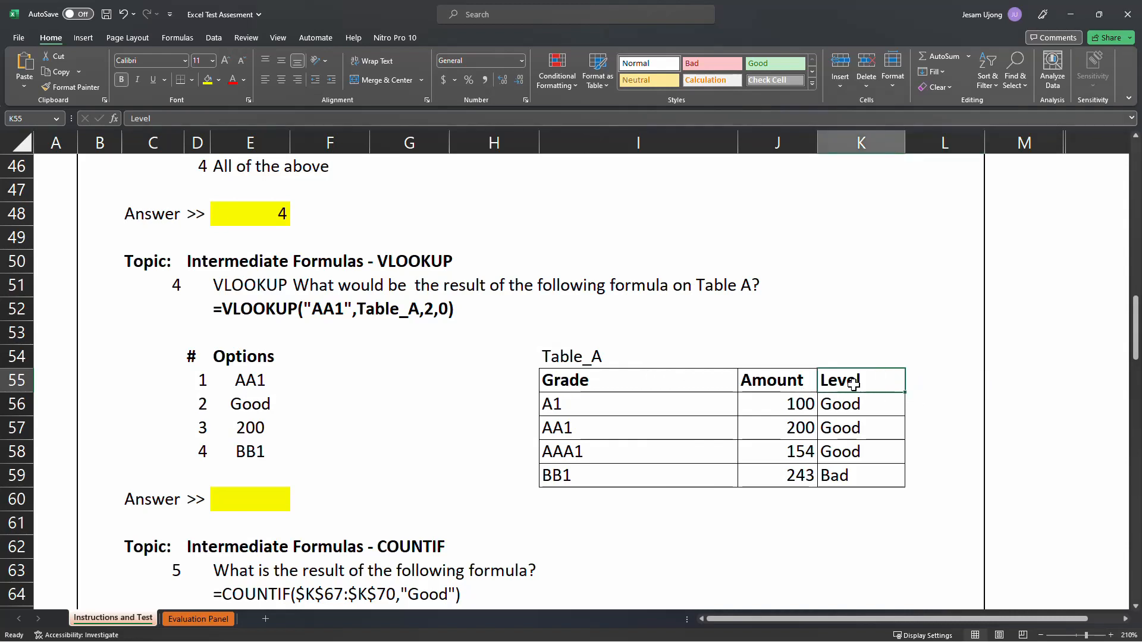
click(696, 384)
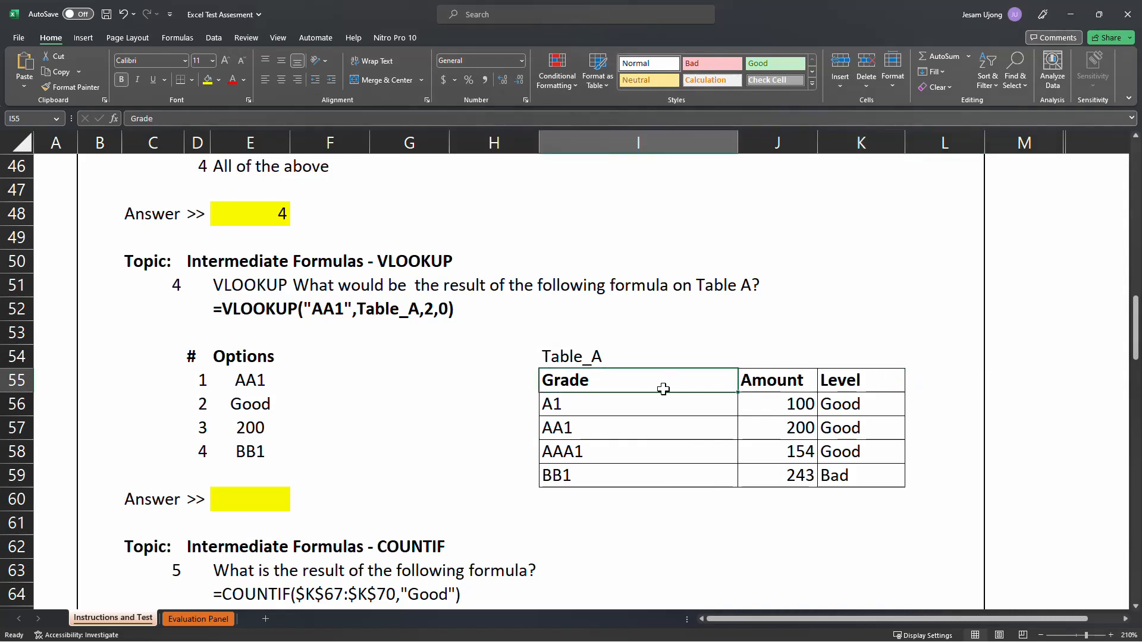
drag(663, 378, 655, 470)
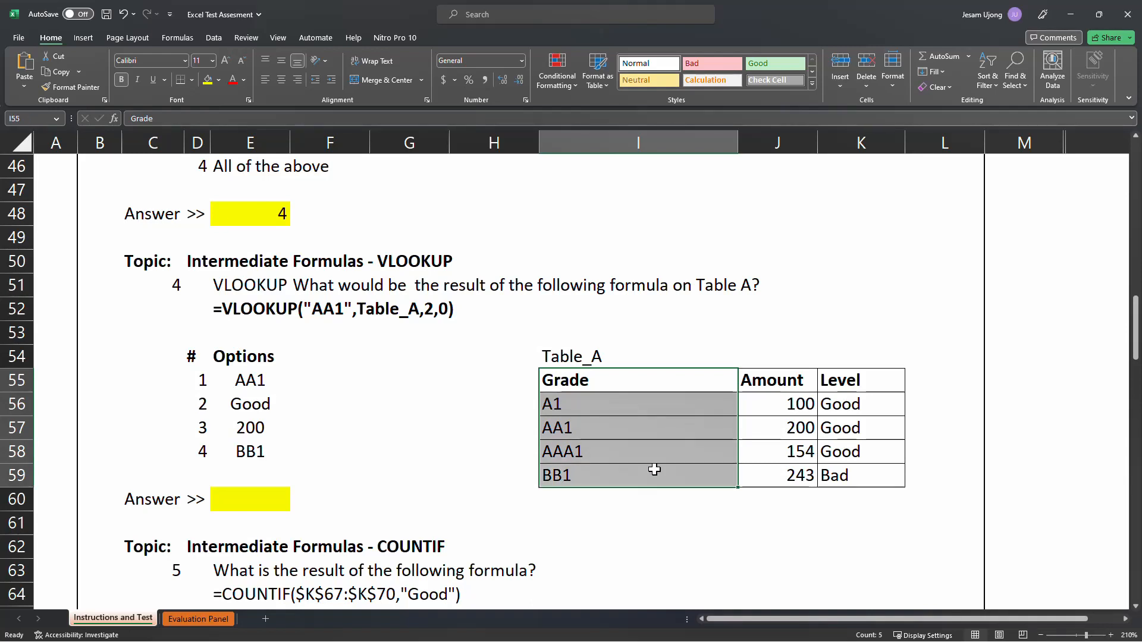
drag(842, 381, 858, 457)
click(784, 385)
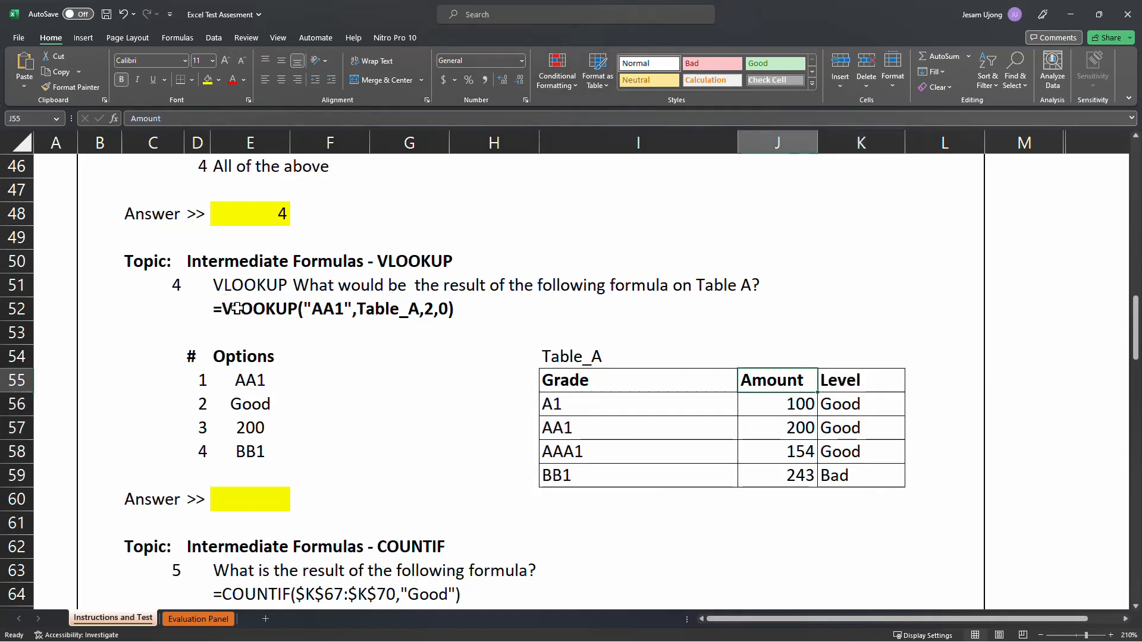
- Trace the lookup of AA1 from Table_A's Grade column to its second column, and check the formula's arguments 2 and 0
click(582, 430)
drag(577, 378, 869, 499)
drag(576, 374, 586, 468)
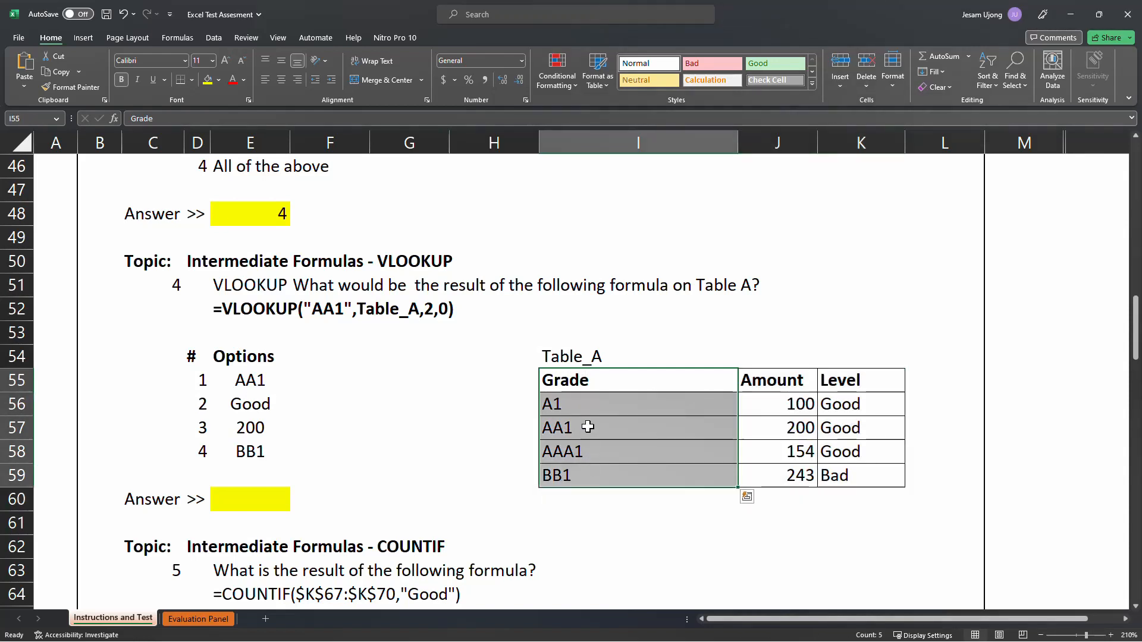
click(567, 430)
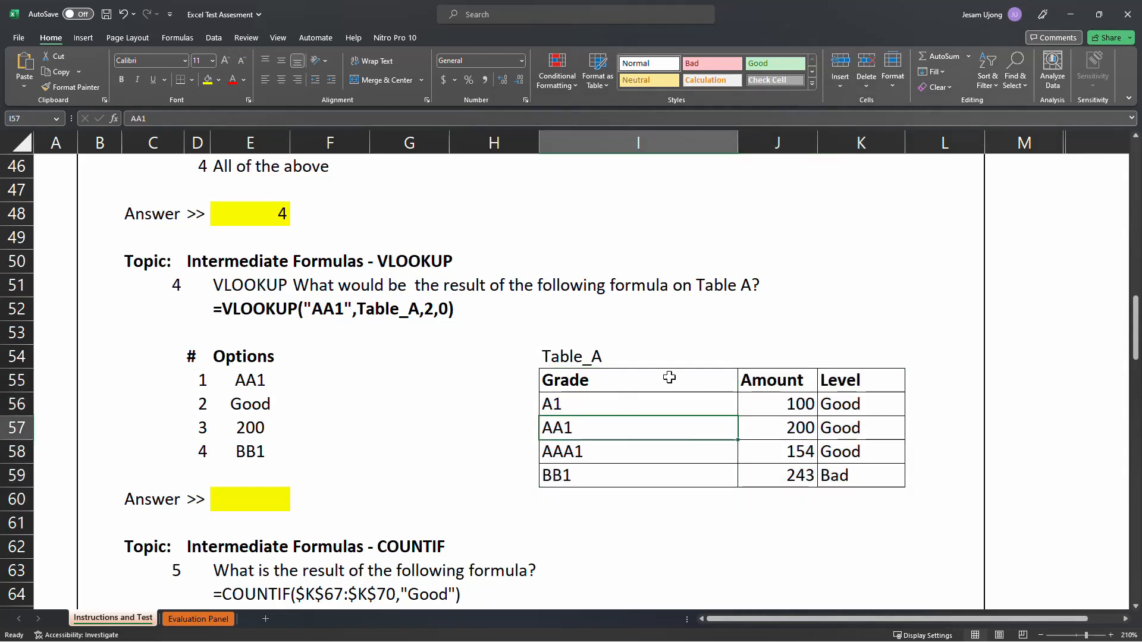
click(785, 433)
drag(787, 382, 776, 499)
click(429, 308)
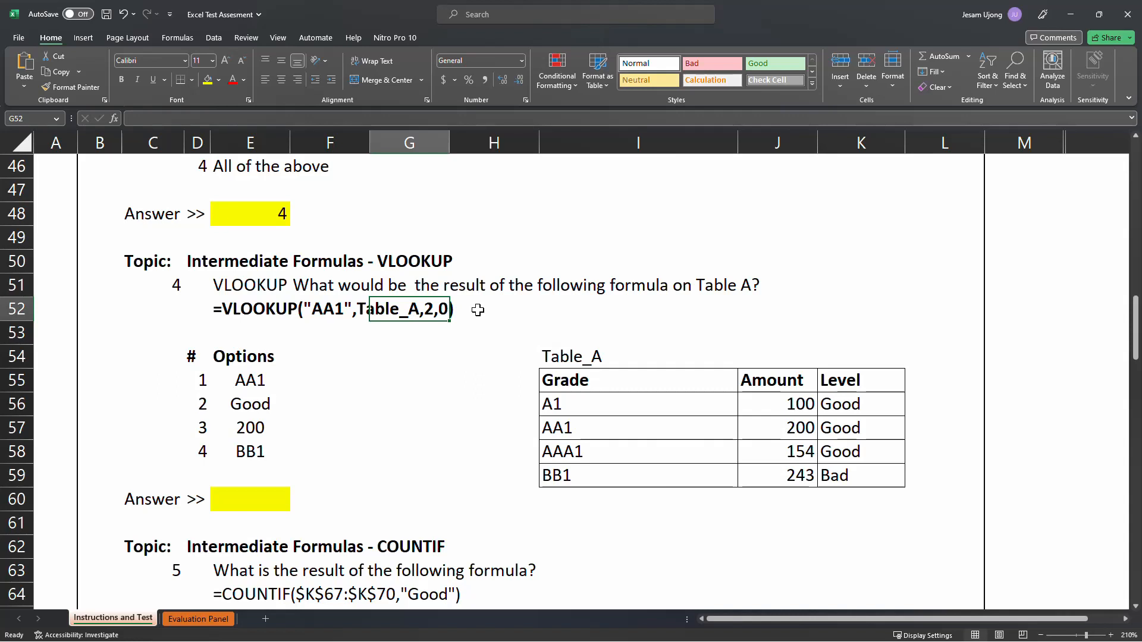
click(453, 309)
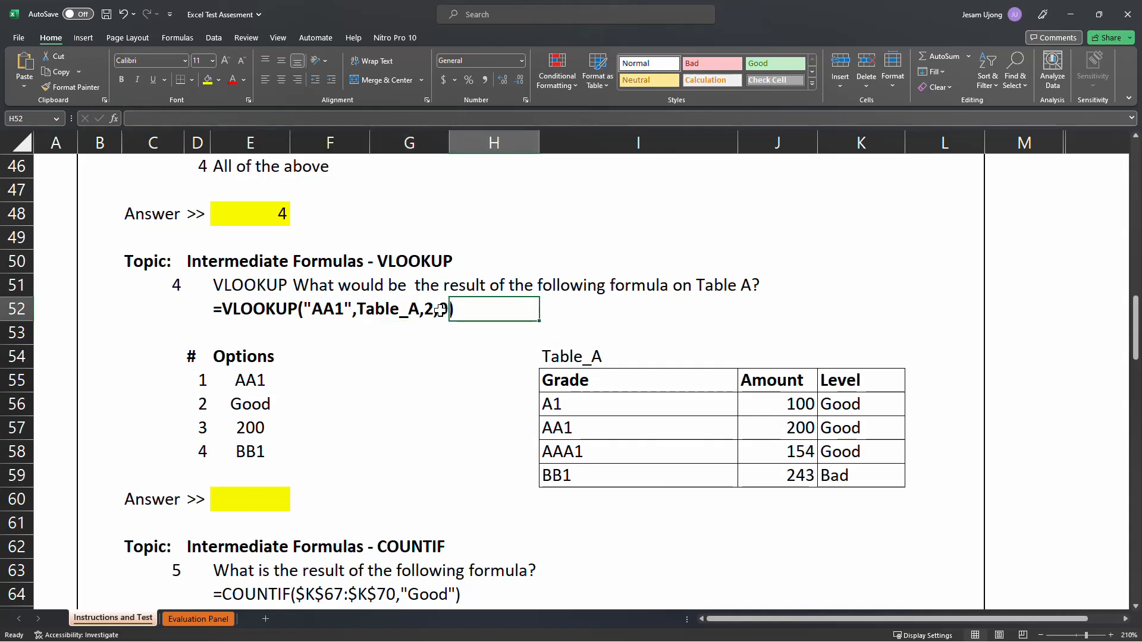
click(438, 310)
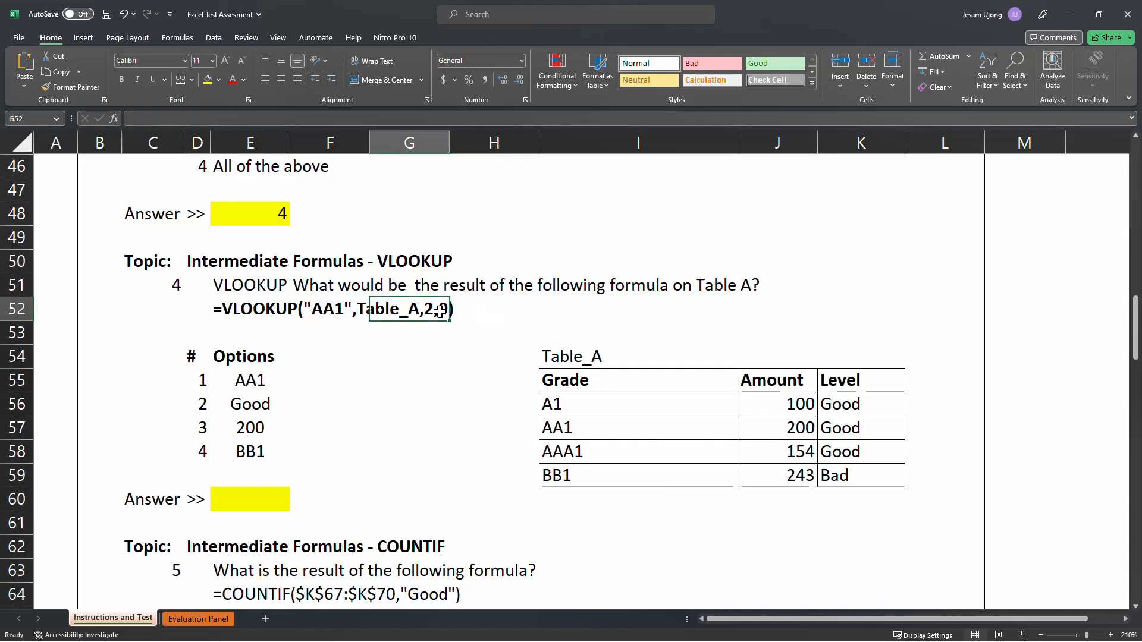
click(479, 313)
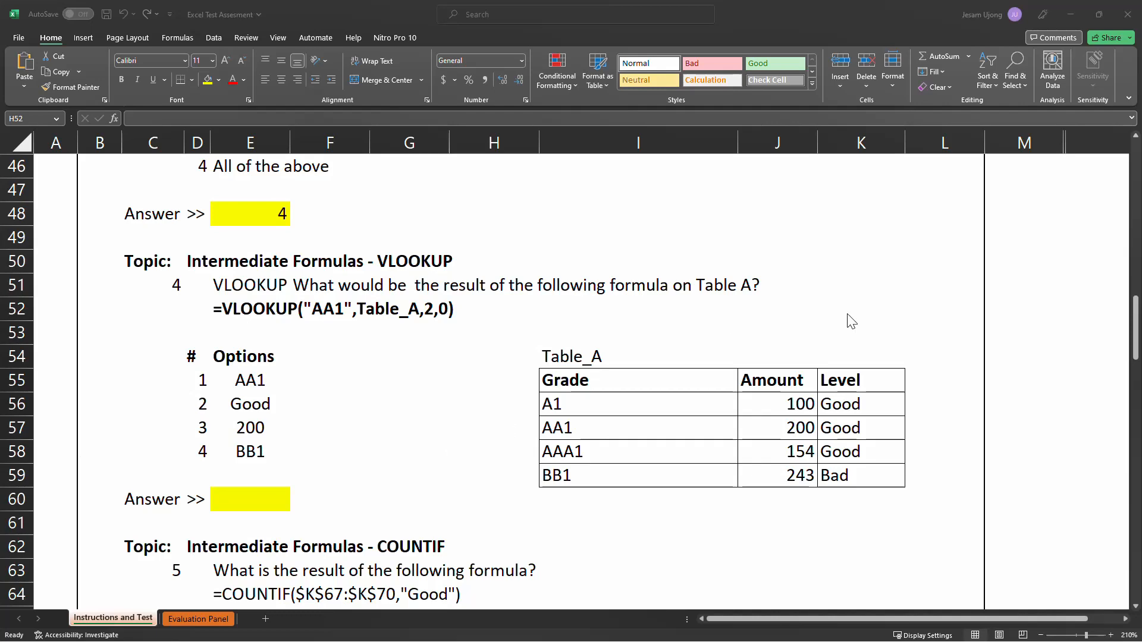
- Choose 3 (200) as the answer to question 4 in yellow cell E60
click(273, 502)
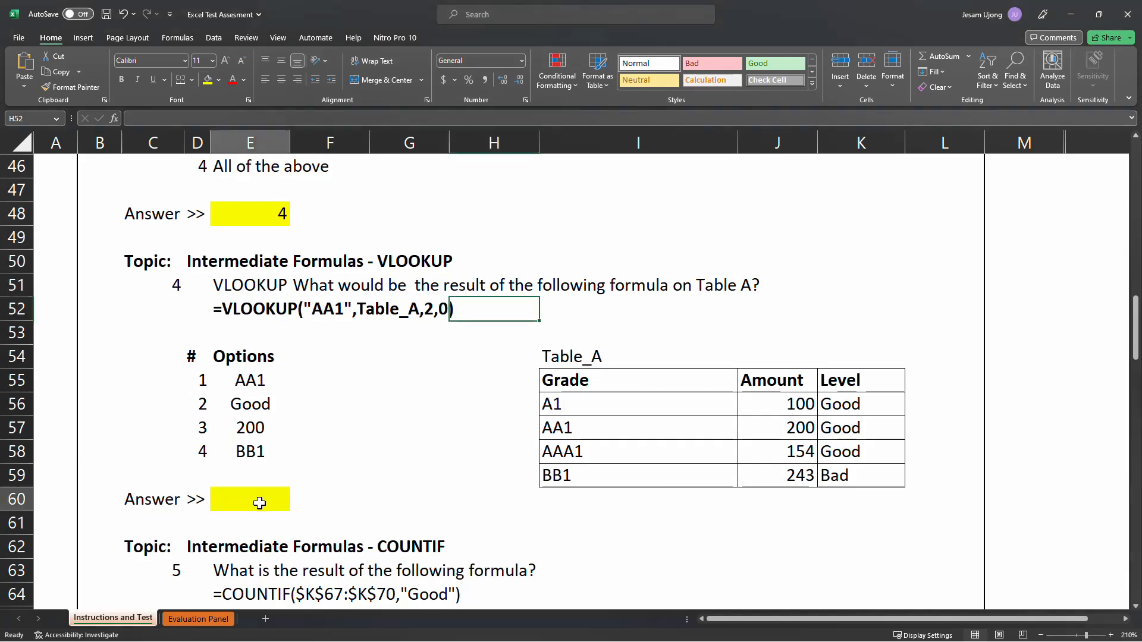
scroll(323, 413, down, 1)
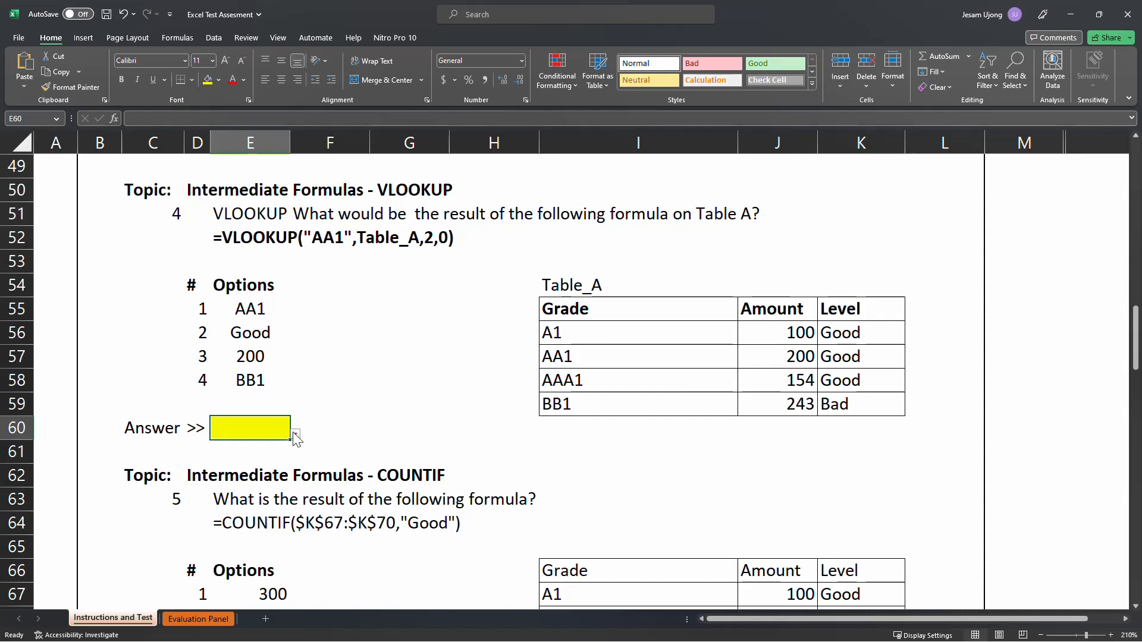
click(295, 434)
click(237, 480)
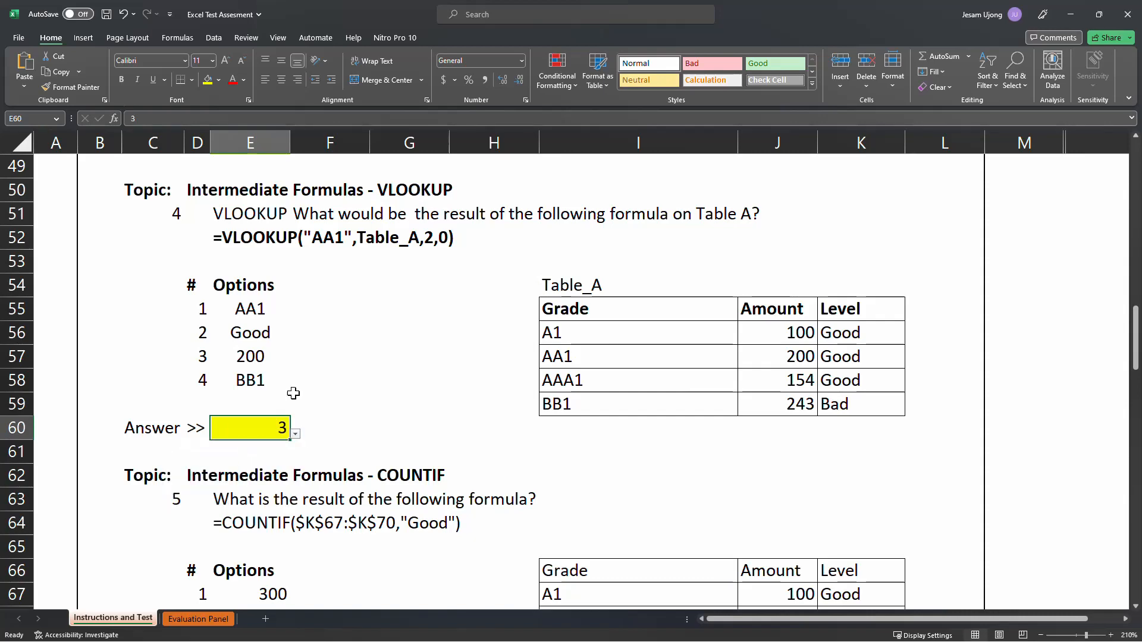
click(377, 385)
- Examine the wording of question 5 and the range and criteria of its COUNTIF formula in row 64
scroll(439, 410, down, 3)
scroll(439, 409, down, 2)
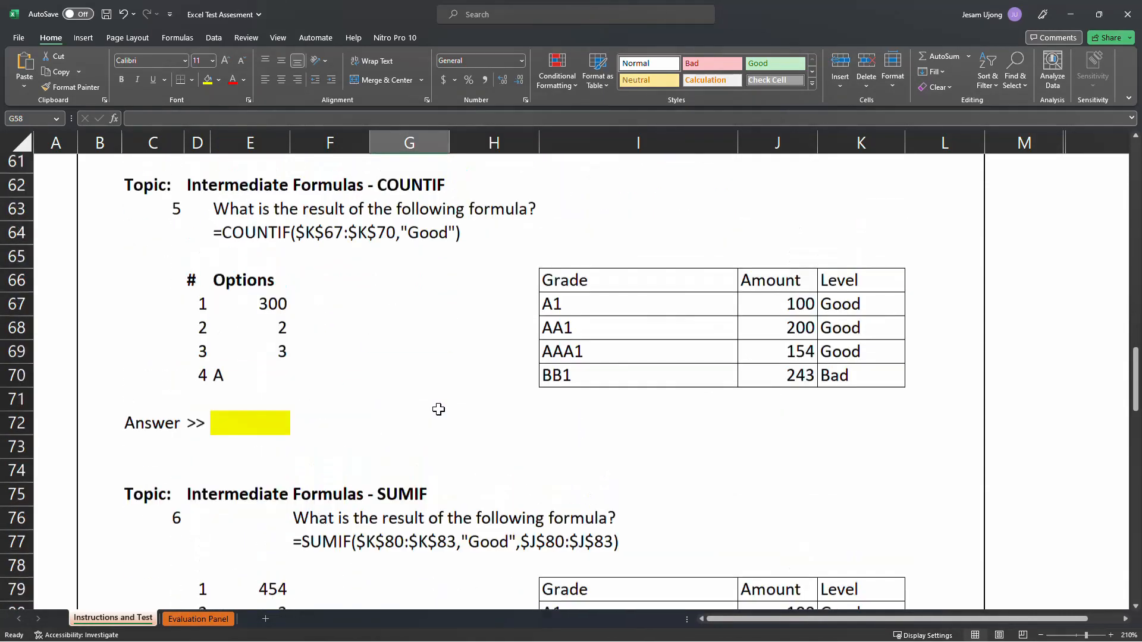
scroll(439, 409, up, 2)
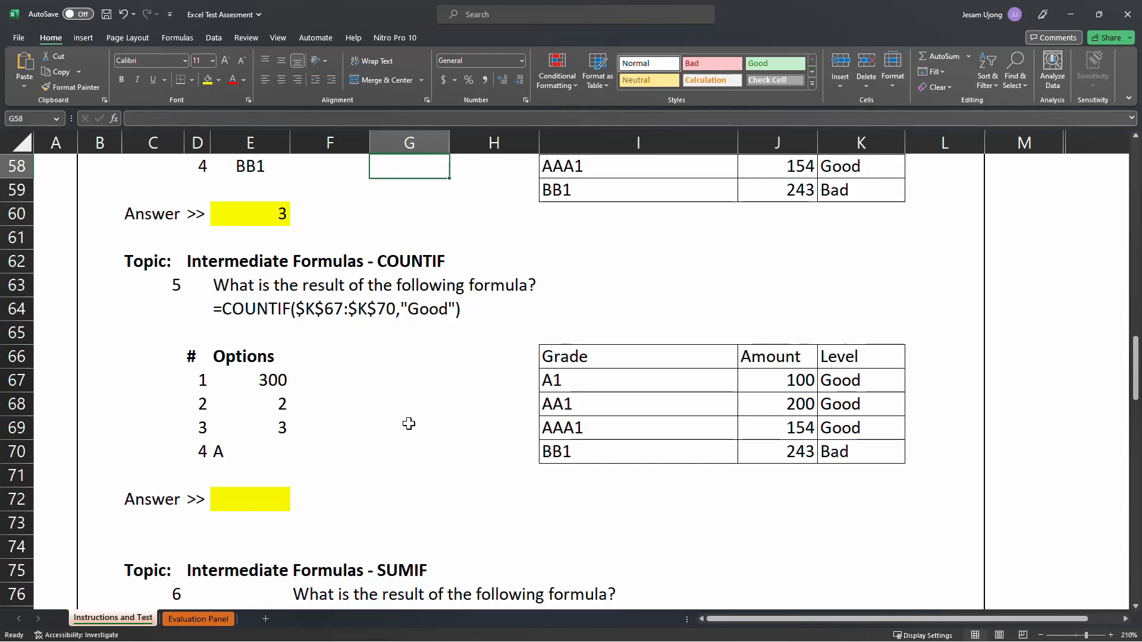
click(333, 286)
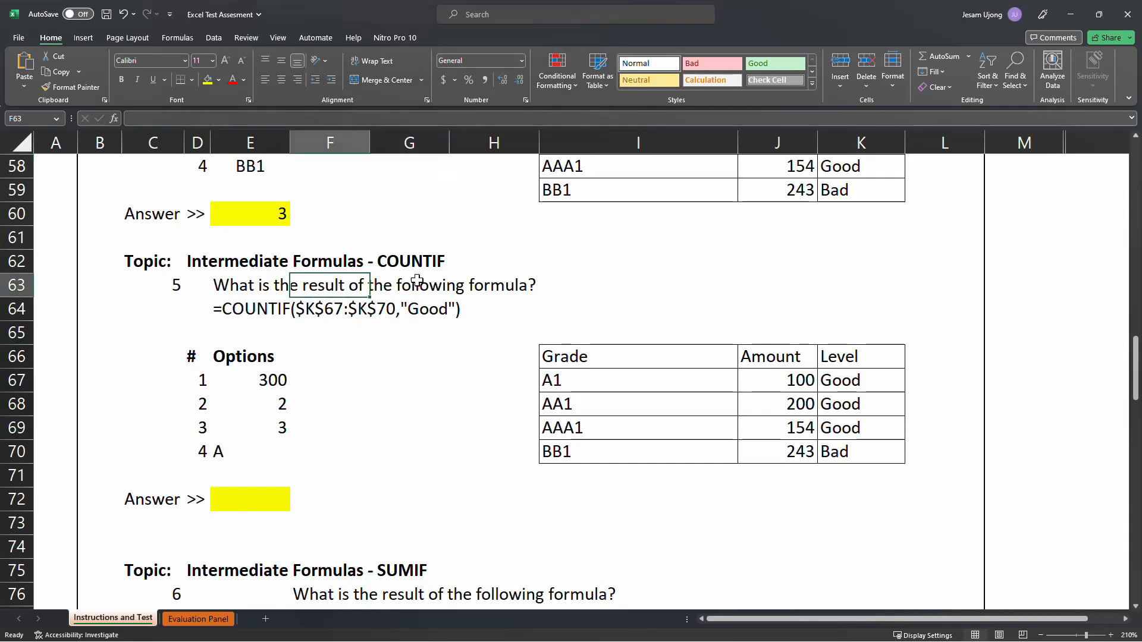
click(467, 286)
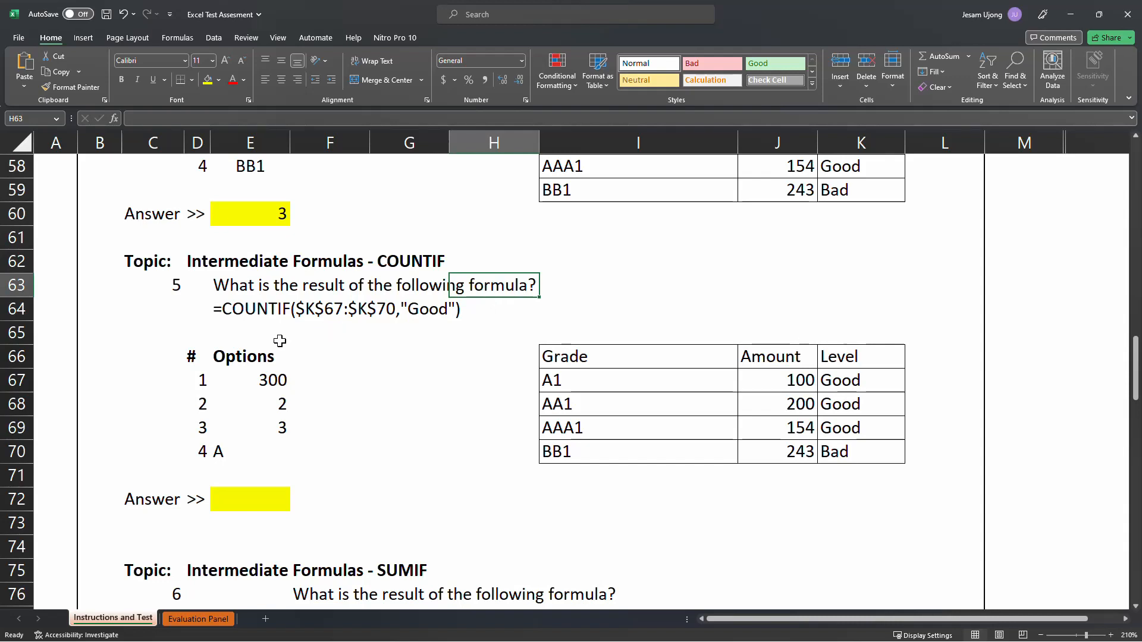
click(259, 310)
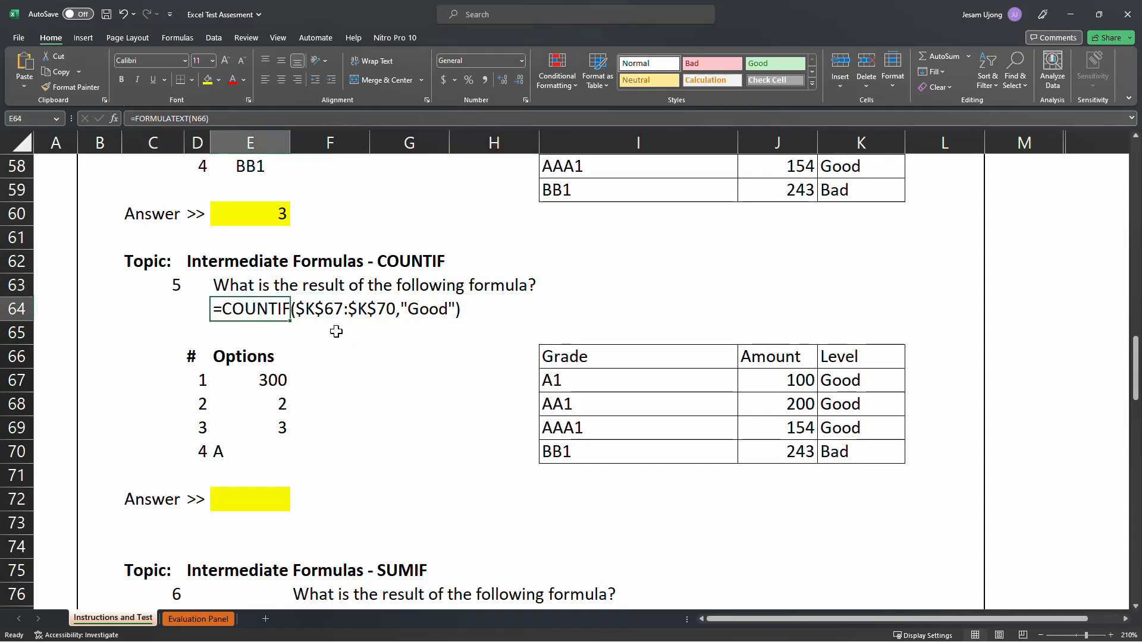
click(326, 305)
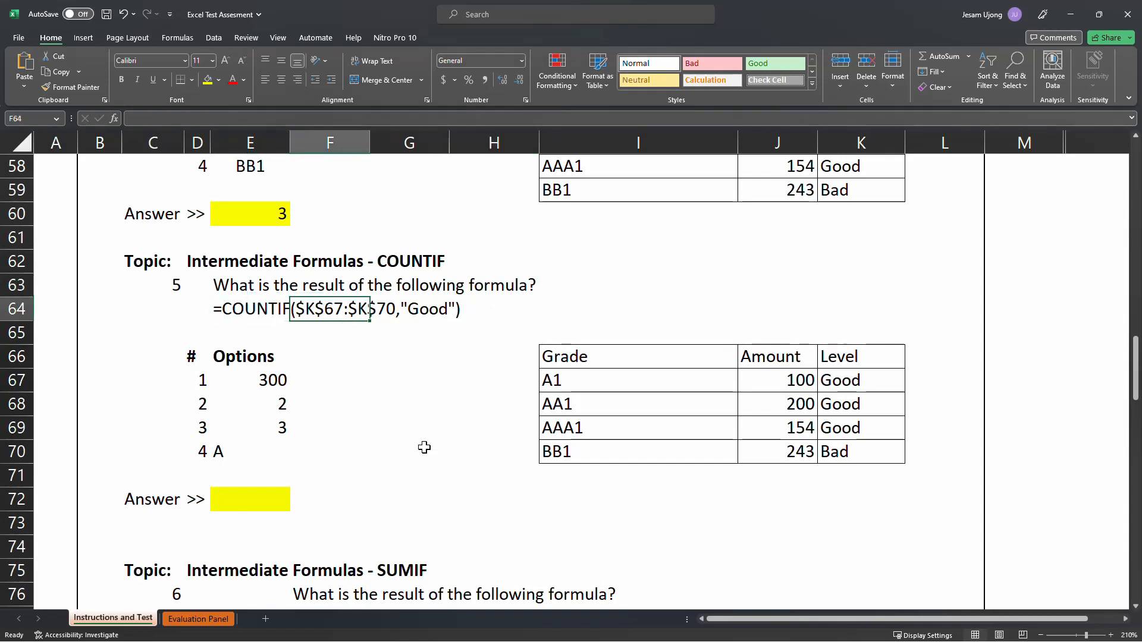
click(386, 311)
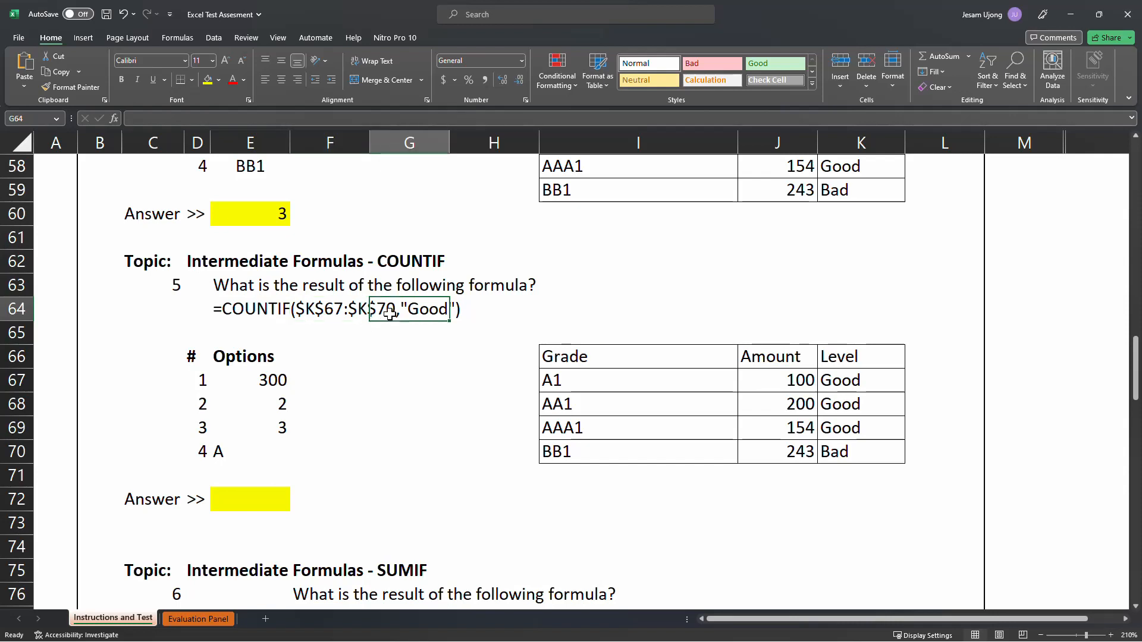
click(453, 313)
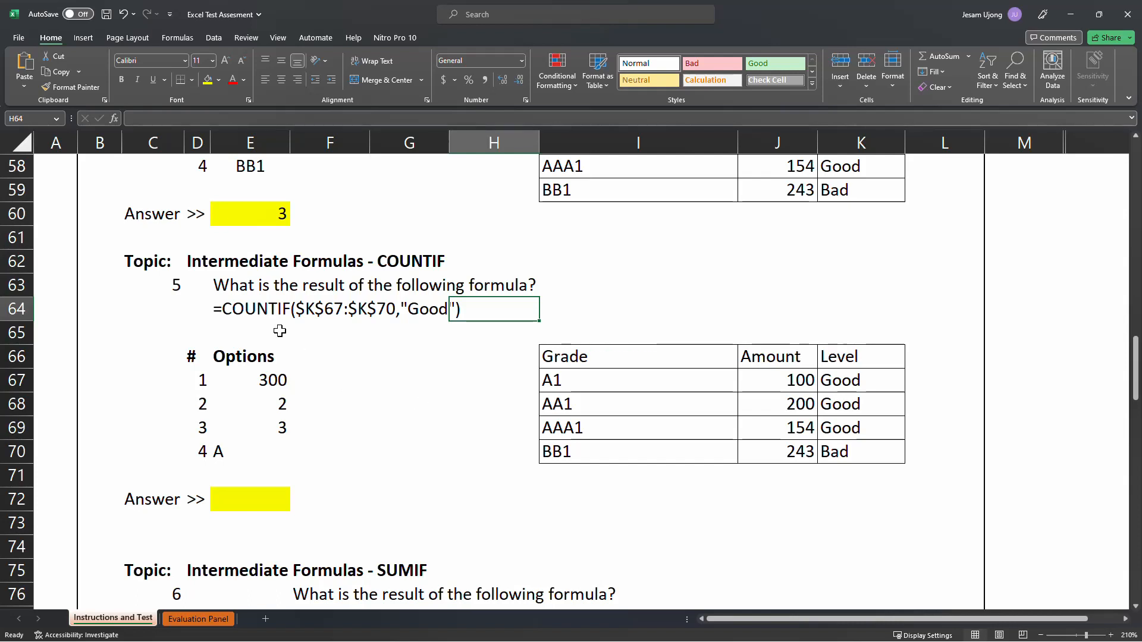
click(327, 313)
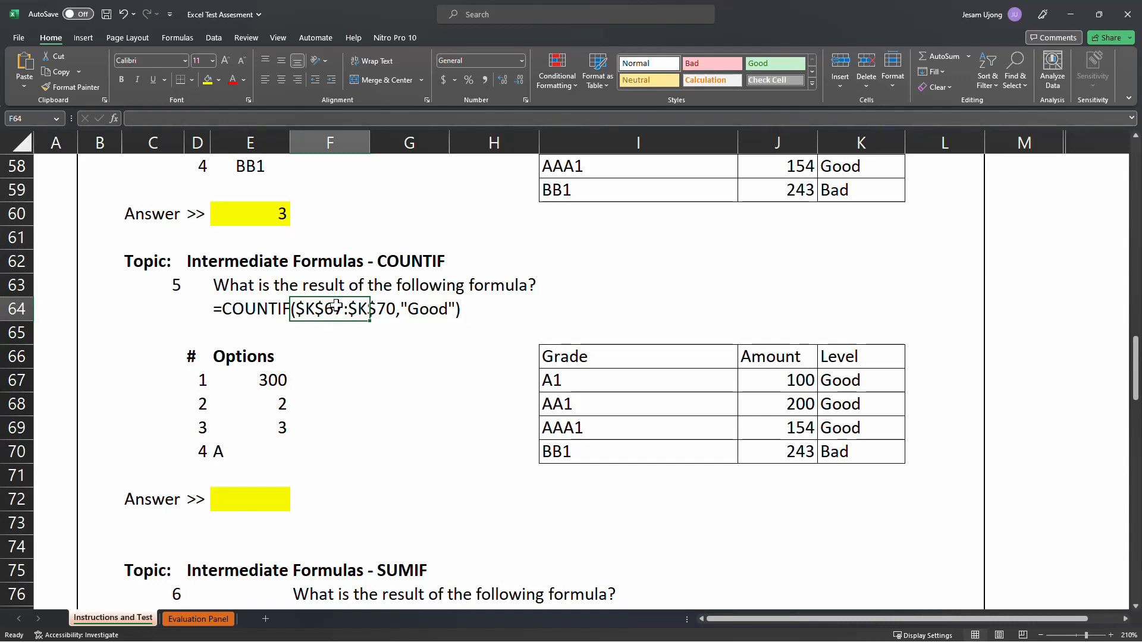
click(498, 311)
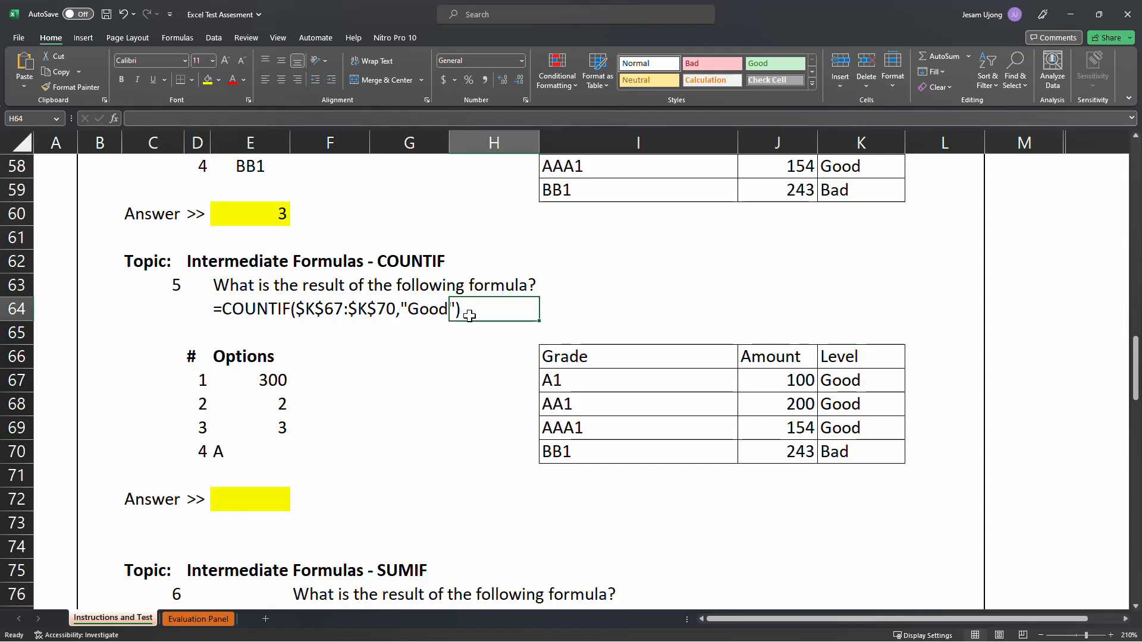
- Inspect column K, which the COUNTIF range refers to, beside question 5's formula and options
click(865, 143)
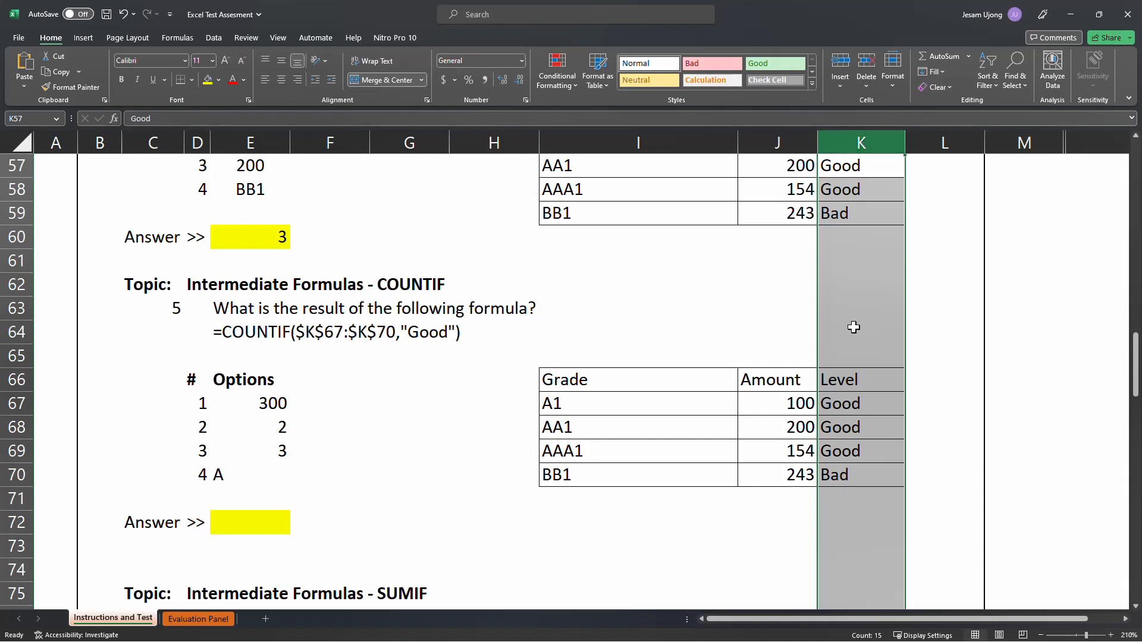
click(409, 452)
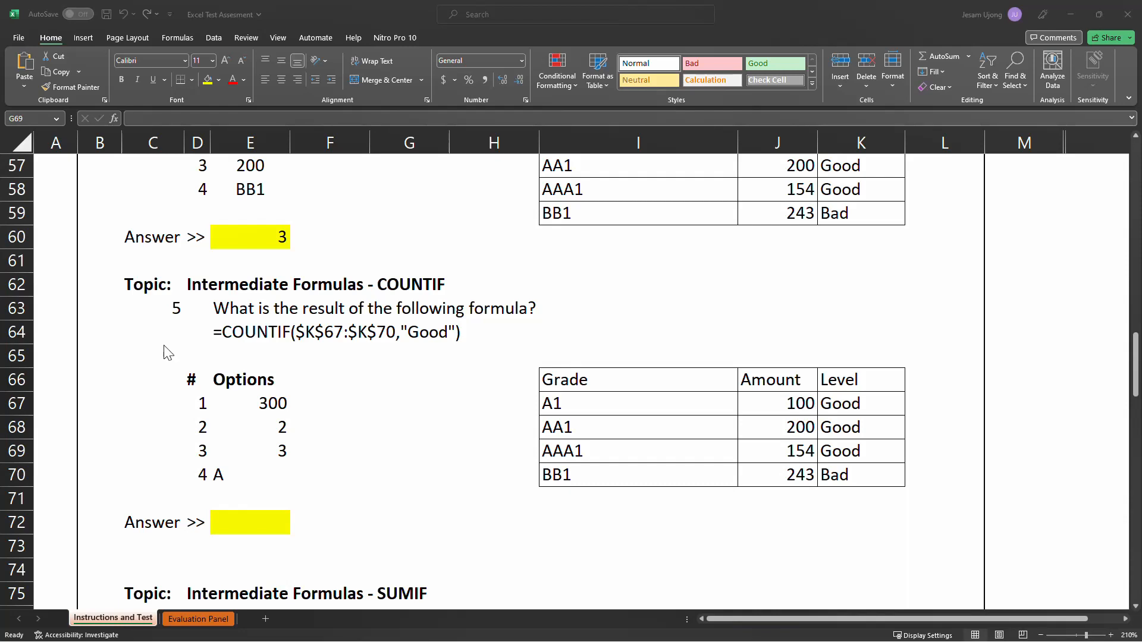
click(262, 336)
click(262, 335)
click(488, 516)
drag(734, 311, 739, 306)
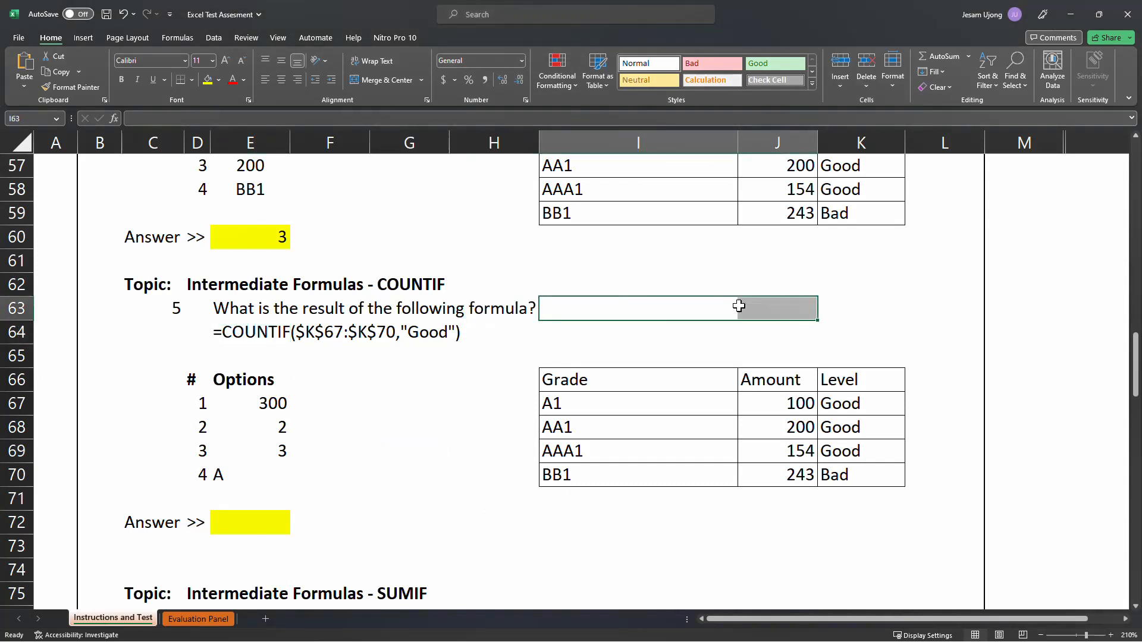
click(776, 344)
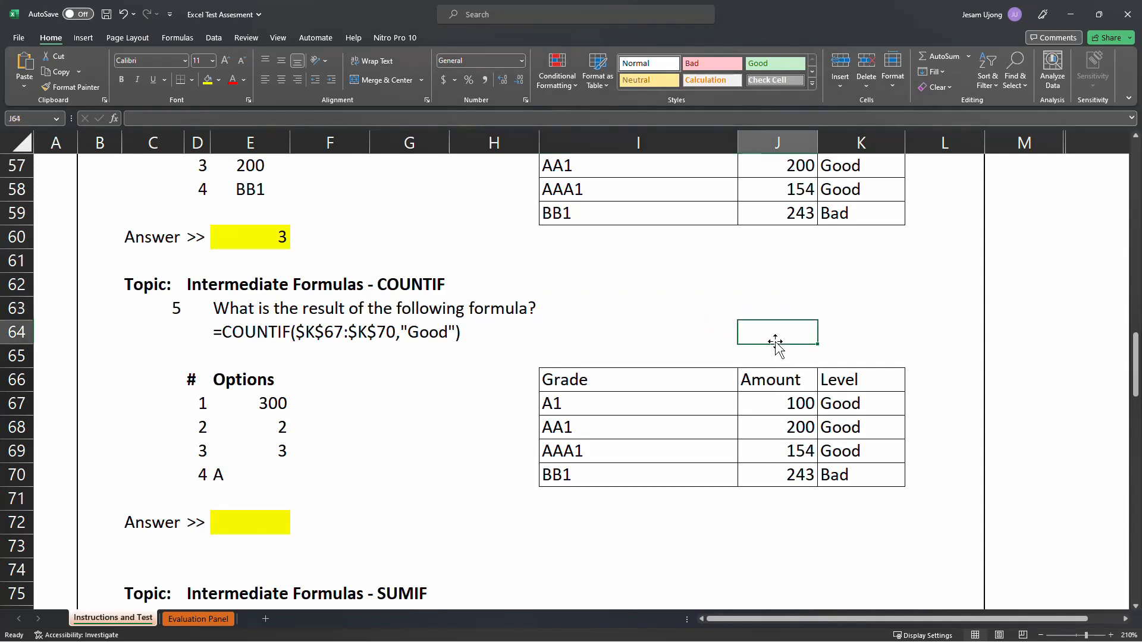
text(=counti)
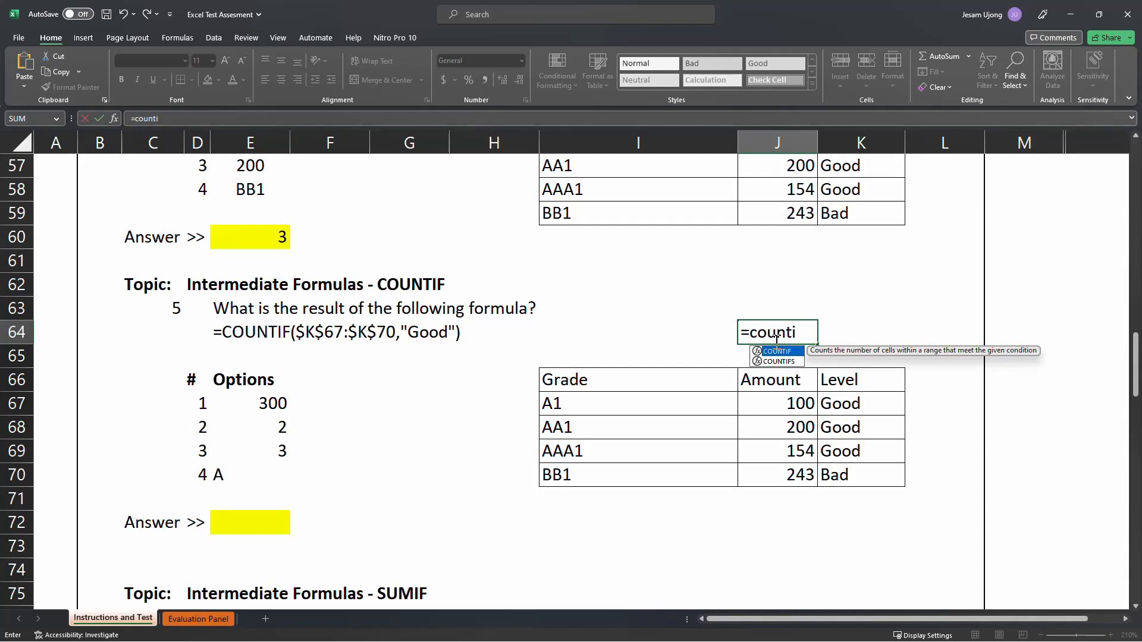
key(Tab)
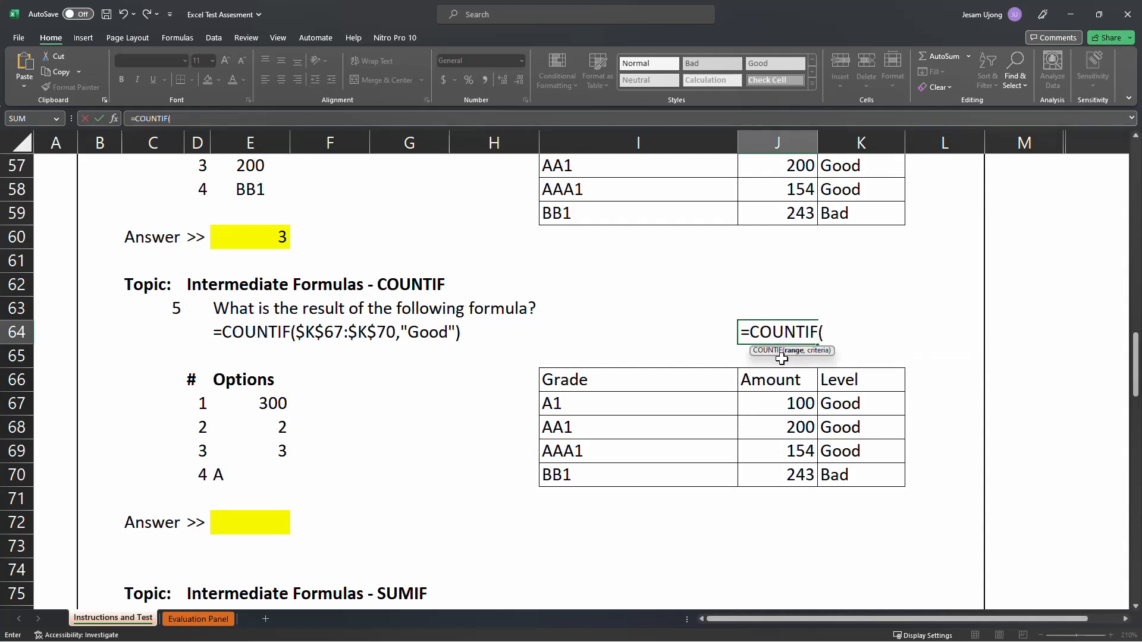
key(Escape)
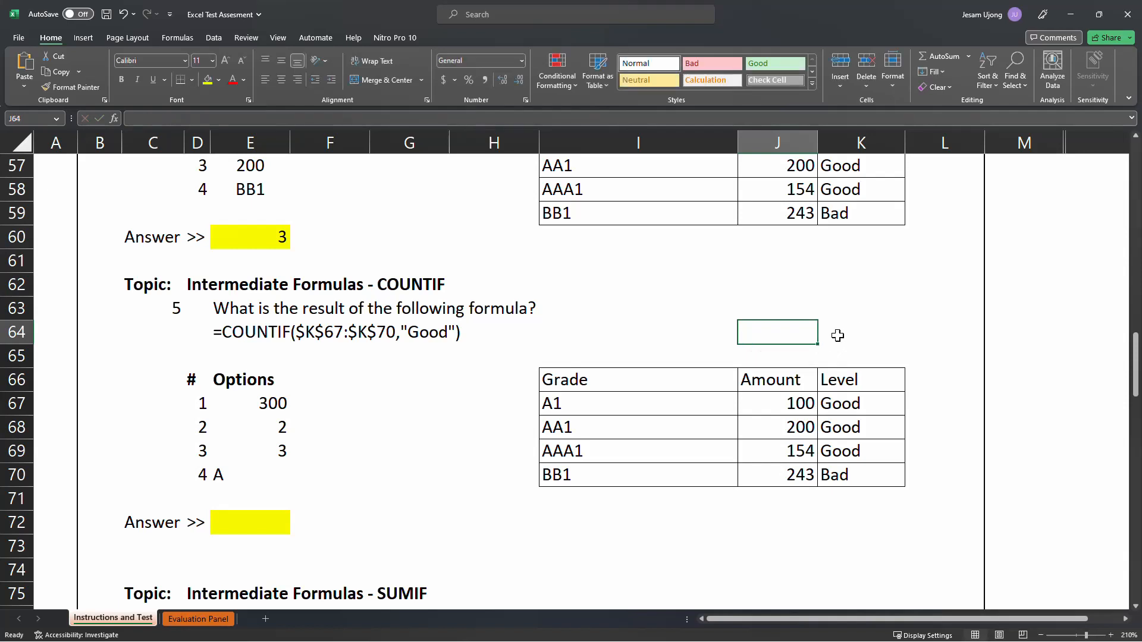
click(837, 329)
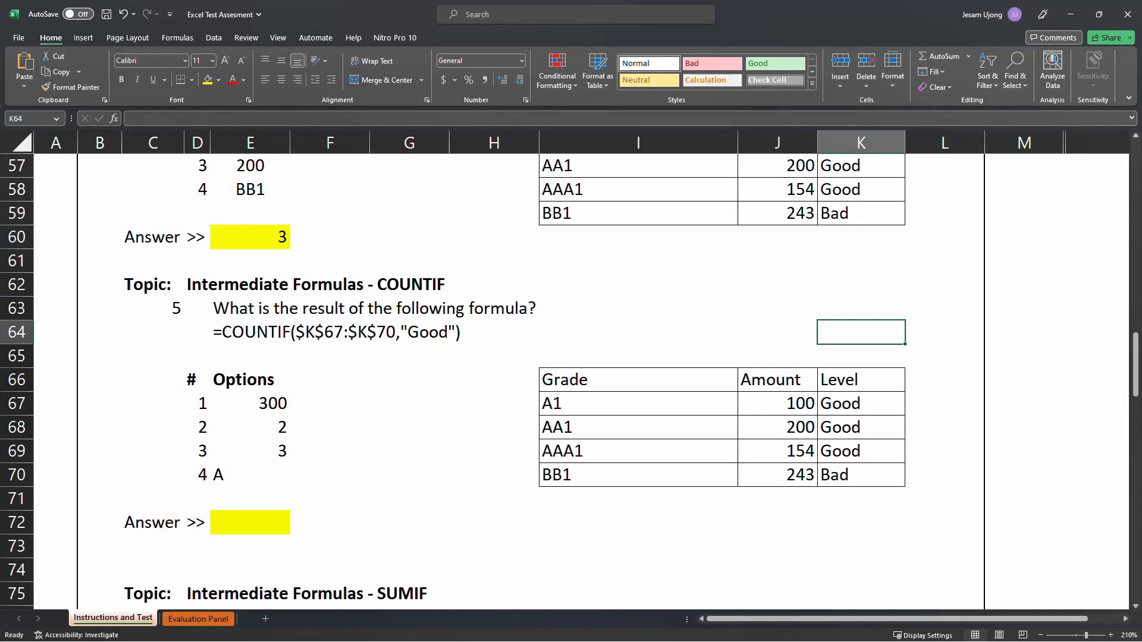
key(alt+Tab)
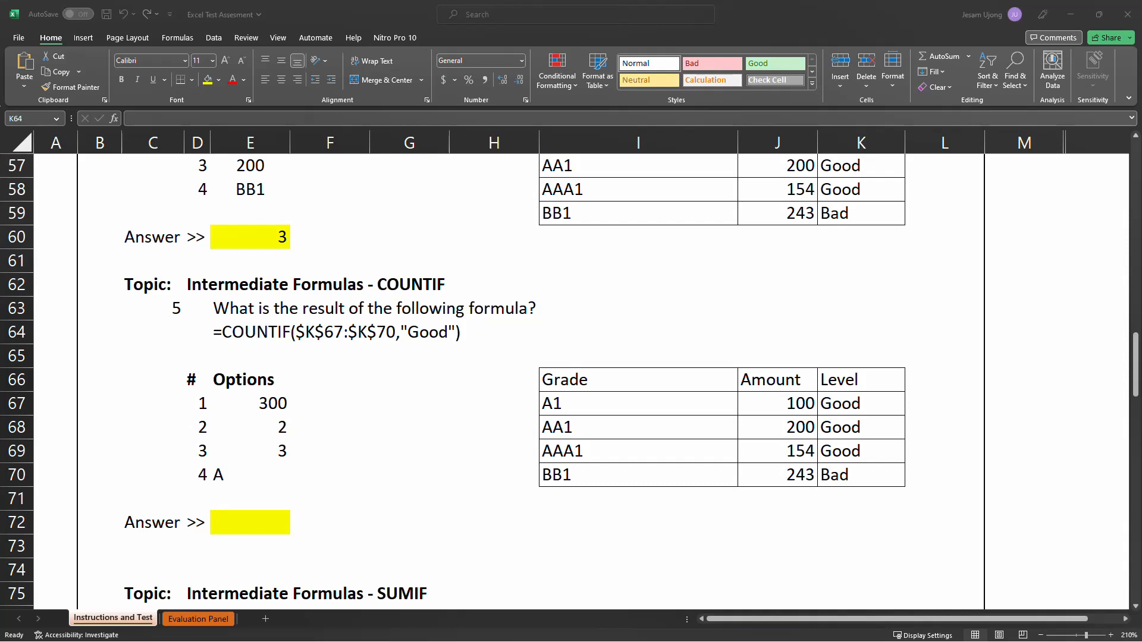
key(alt+Tab)
click(204, 493)
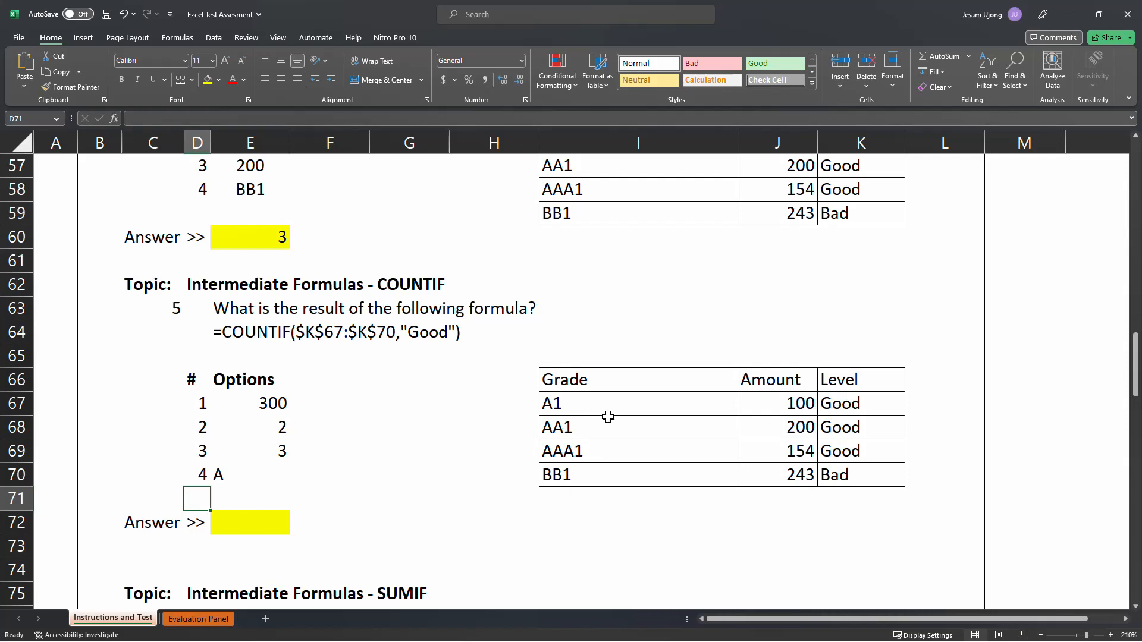
click(552, 375)
click(512, 394)
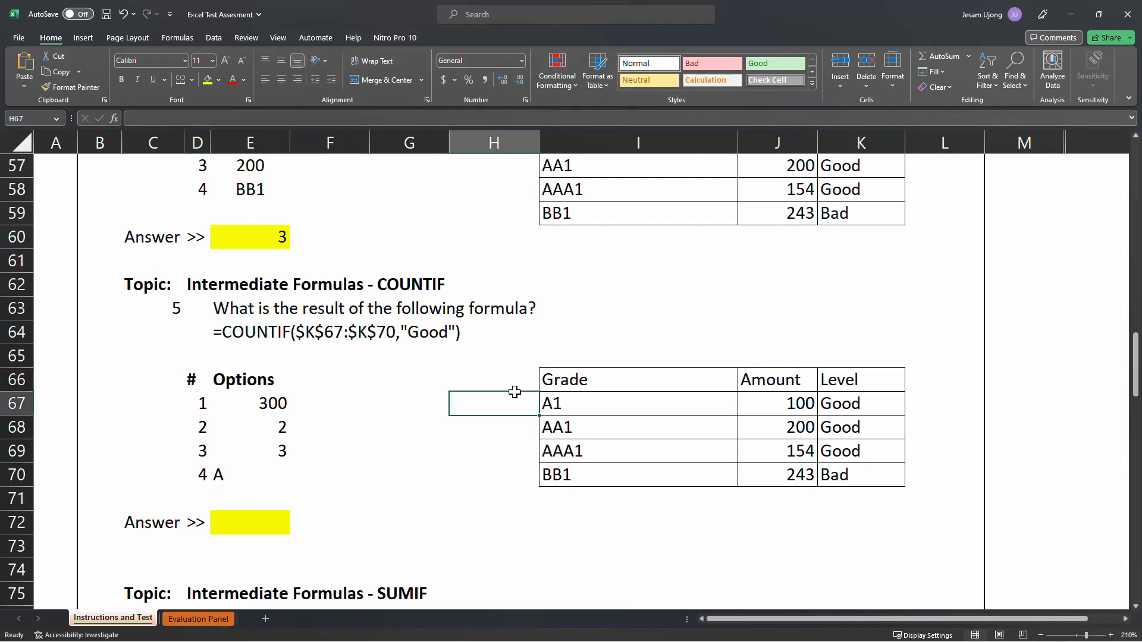
click(485, 373)
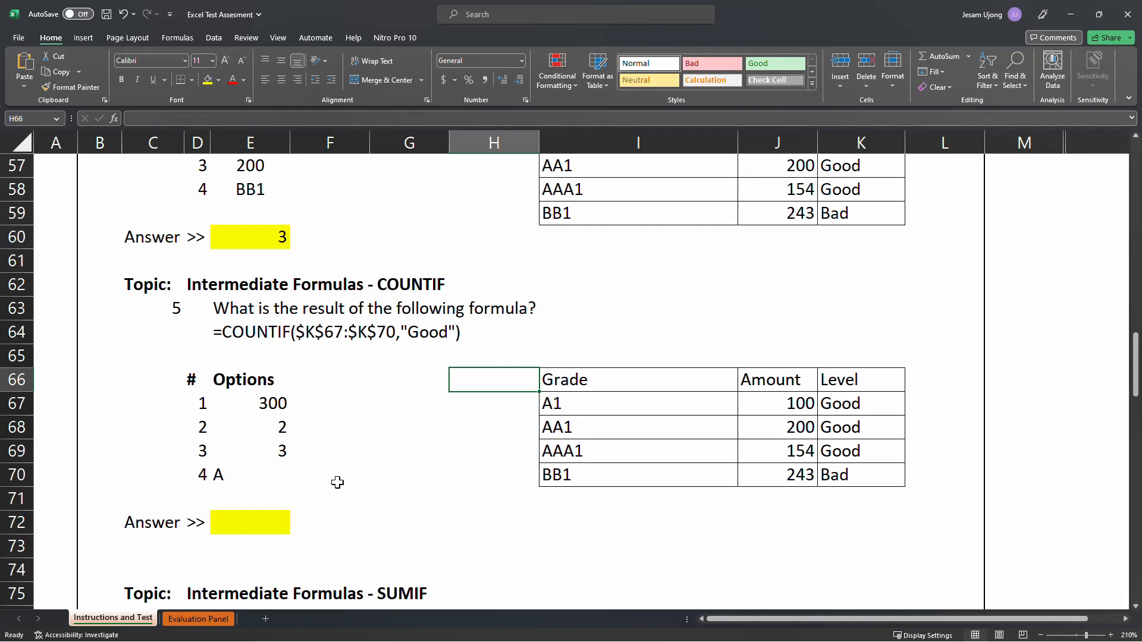
- Check the Level entries in K67:K70 against the "Good" criterion of question 5's COUNTIF formula and compare with the listed options
click(860, 402)
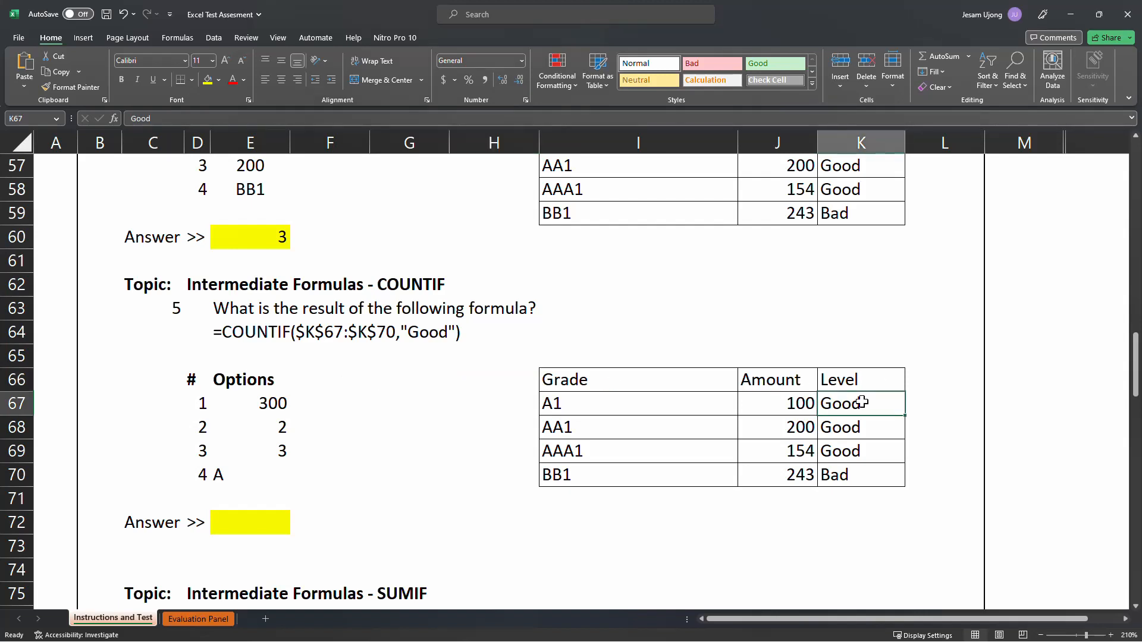
drag(862, 402, 855, 473)
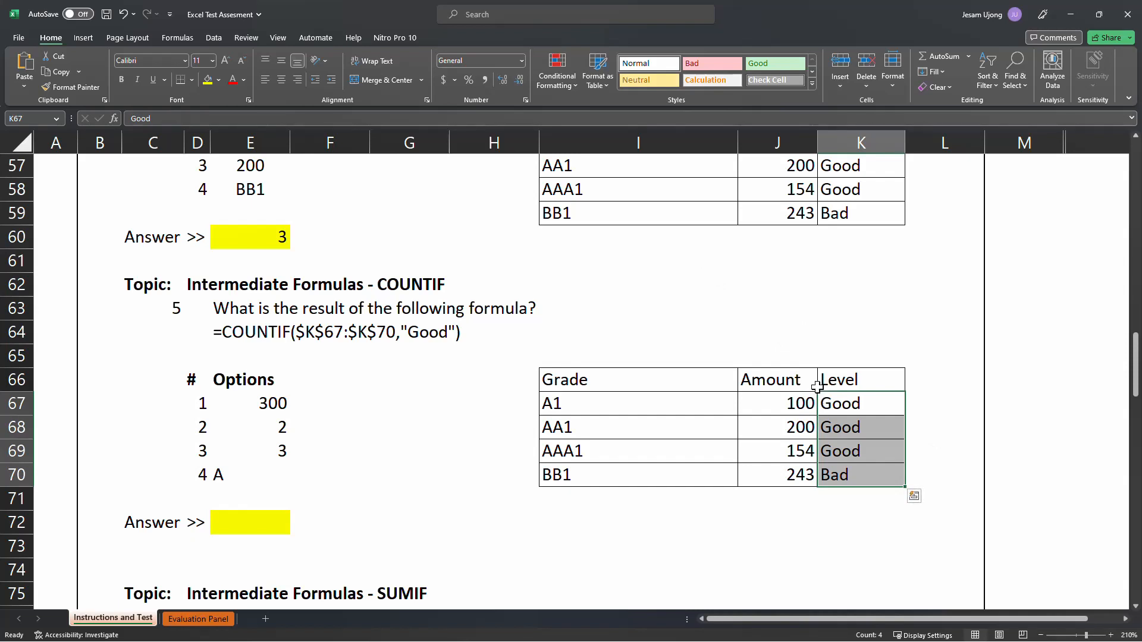
click(871, 402)
click(449, 341)
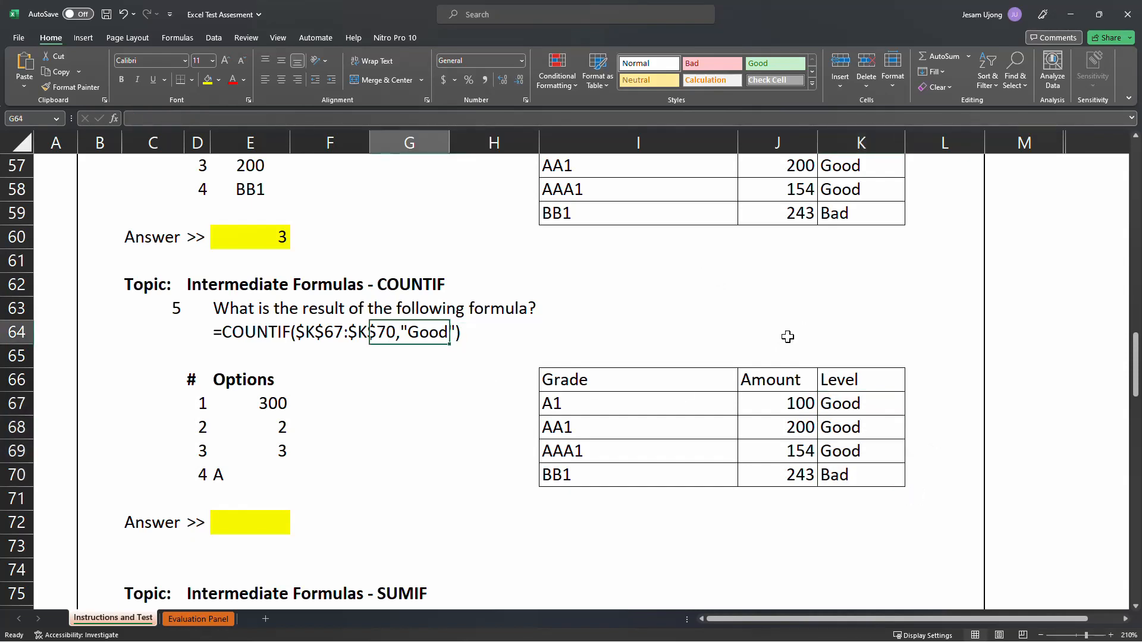
drag(865, 407, 871, 444)
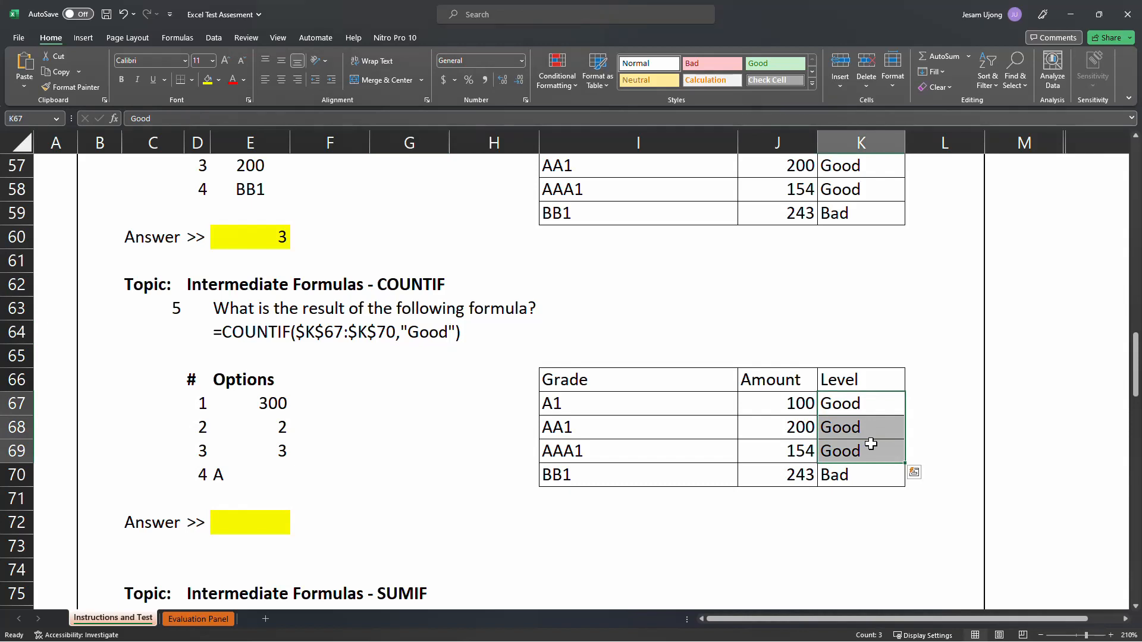
click(280, 449)
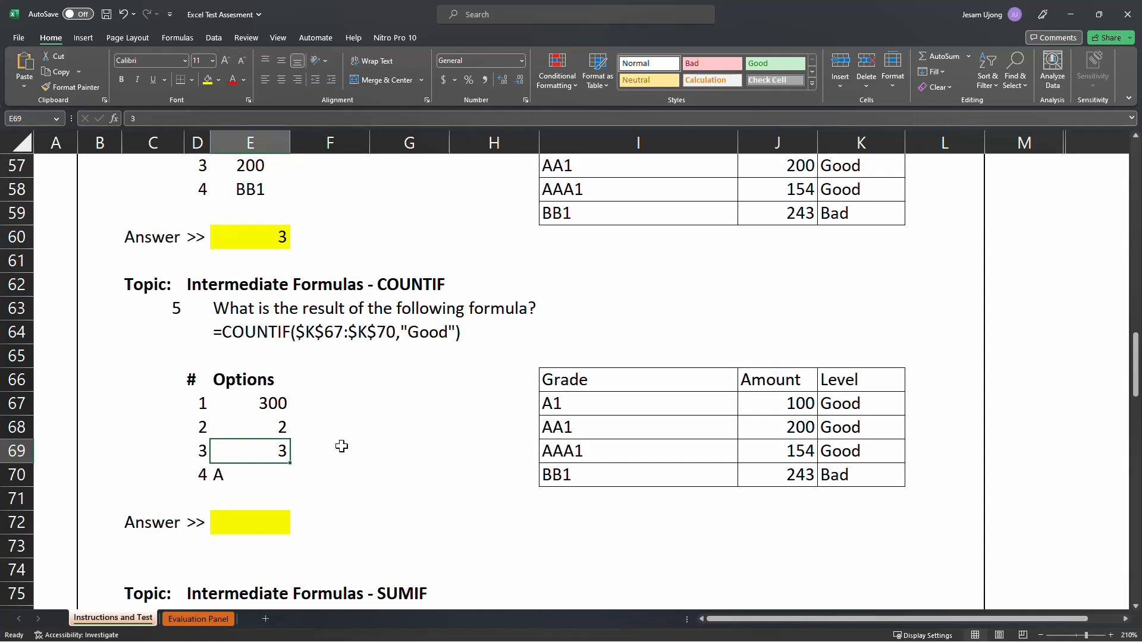
click(874, 402)
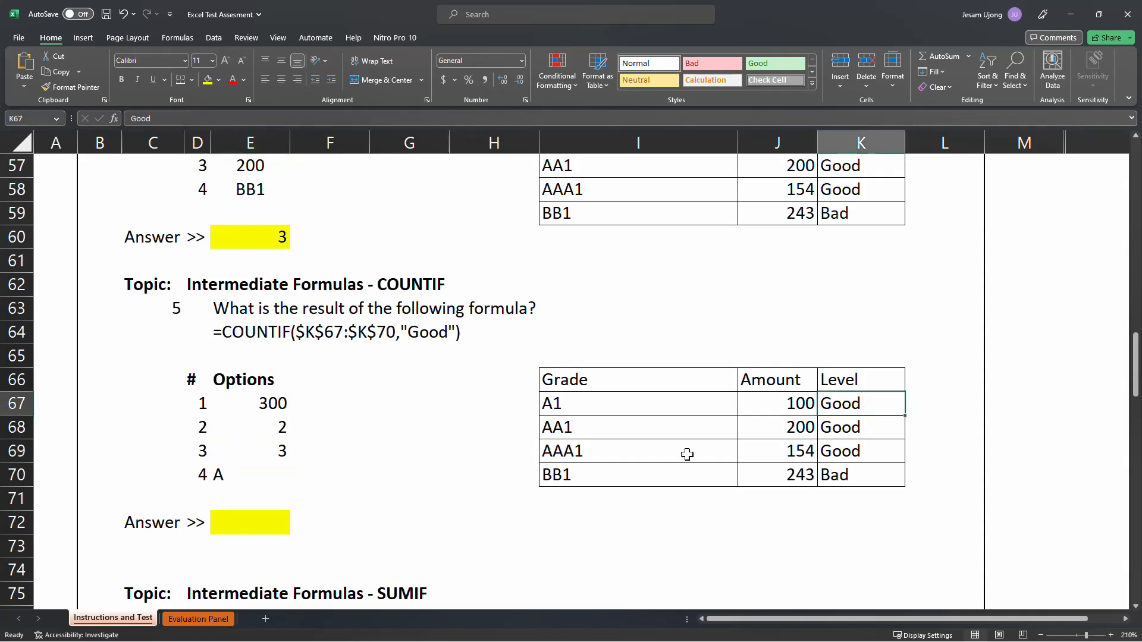
- Choose 3 as the answer to question 5 in yellow cell E72
click(244, 521)
scroll(298, 491, down, 1)
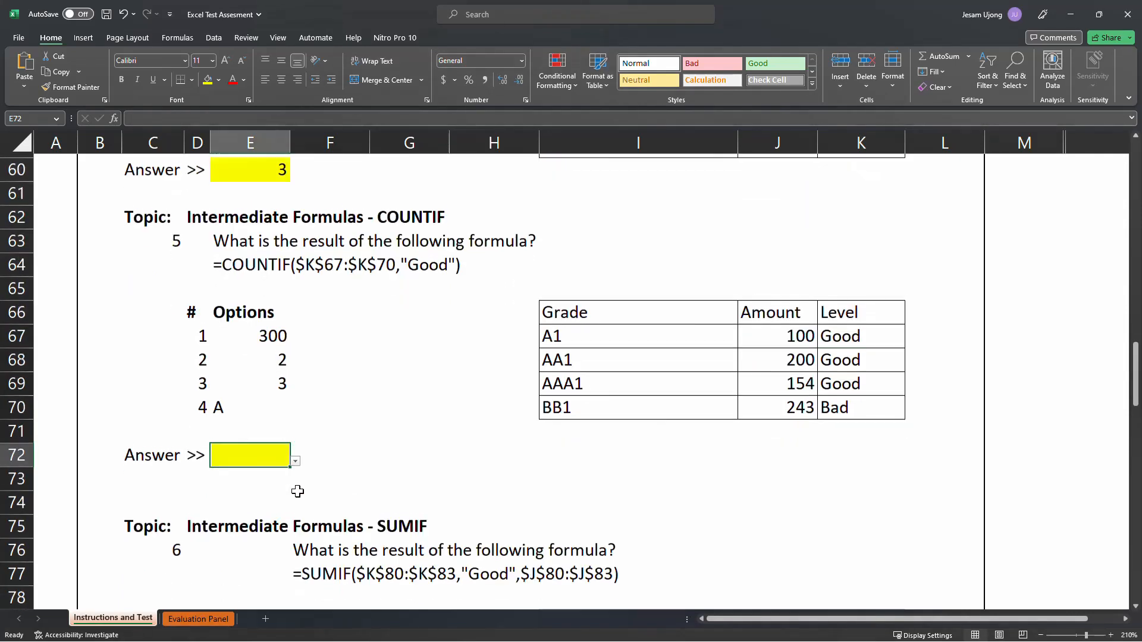
click(294, 457)
click(227, 503)
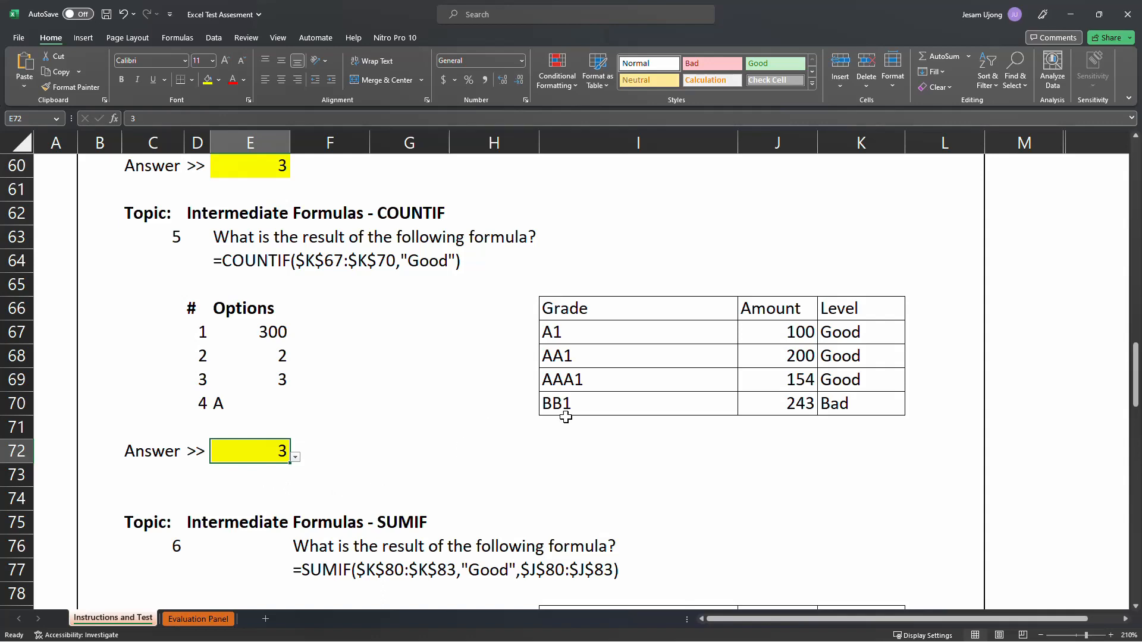
- Review columns I, J and K of question 5's table to locate the column that the COUNTIF range refers to
scroll(605, 420, up, 1)
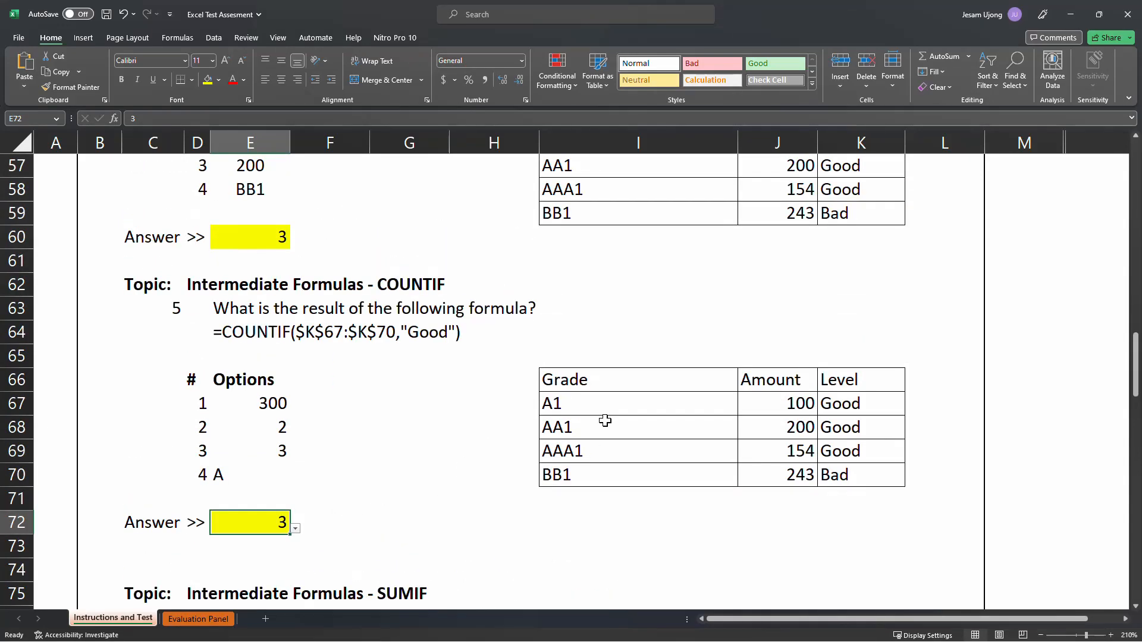
scroll(605, 421, up, 1)
scroll(605, 421, down, 1)
click(864, 400)
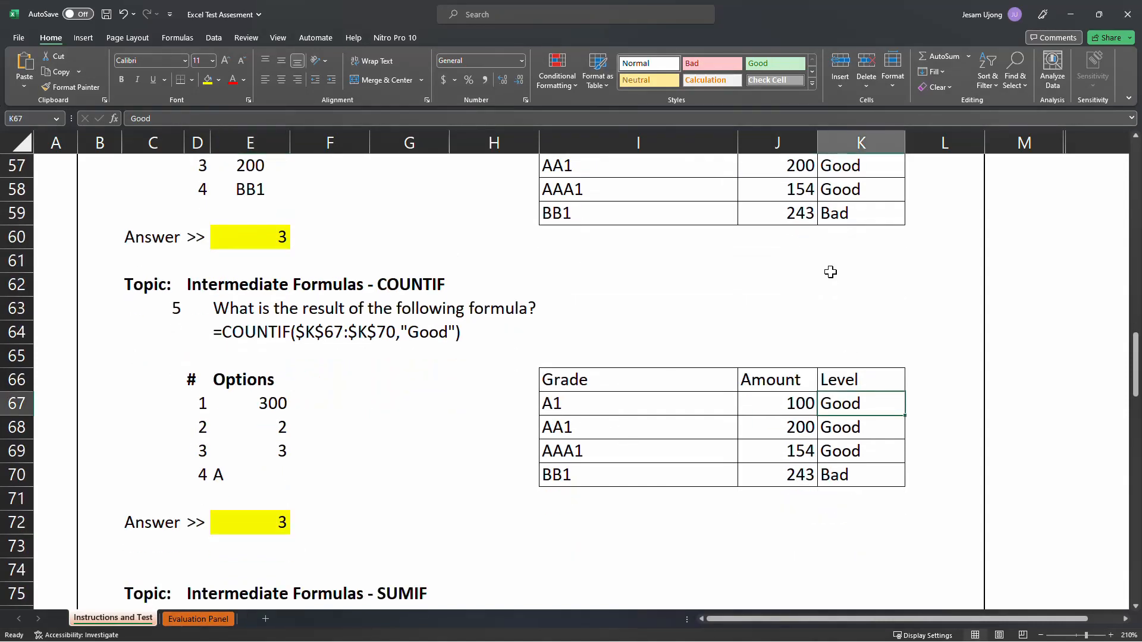
click(622, 142)
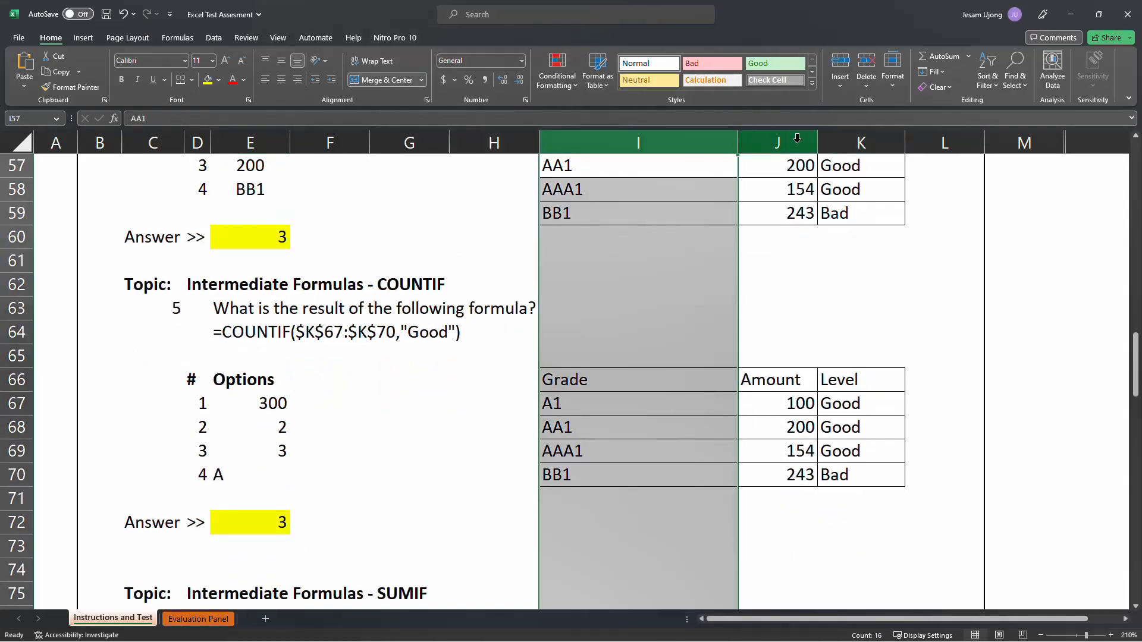
click(798, 140)
click(868, 139)
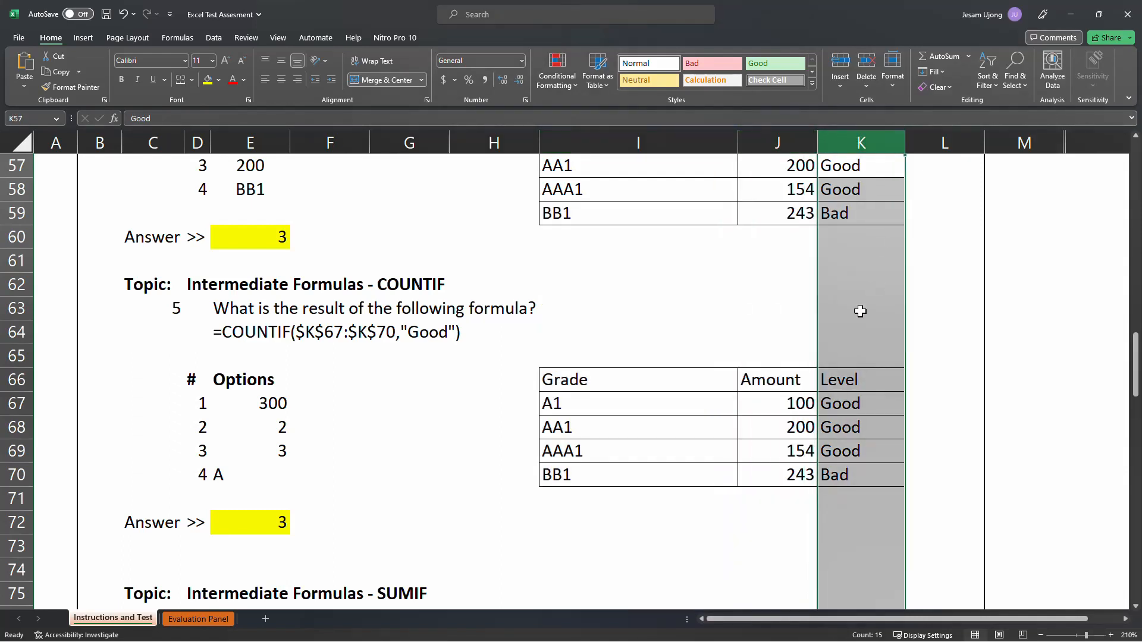
click(756, 138)
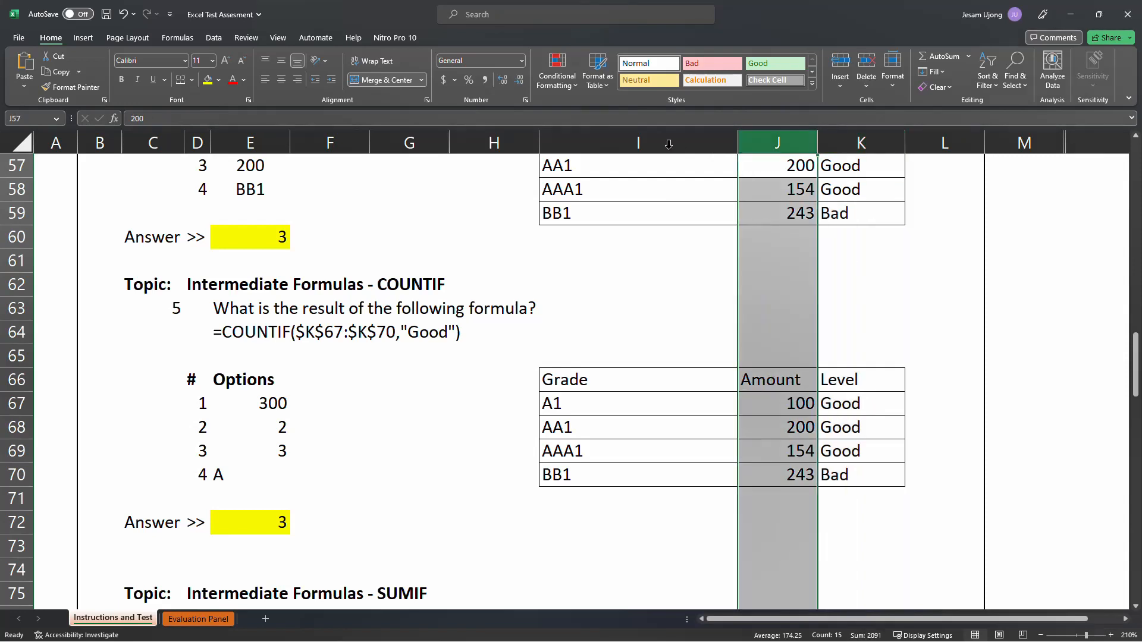
click(668, 144)
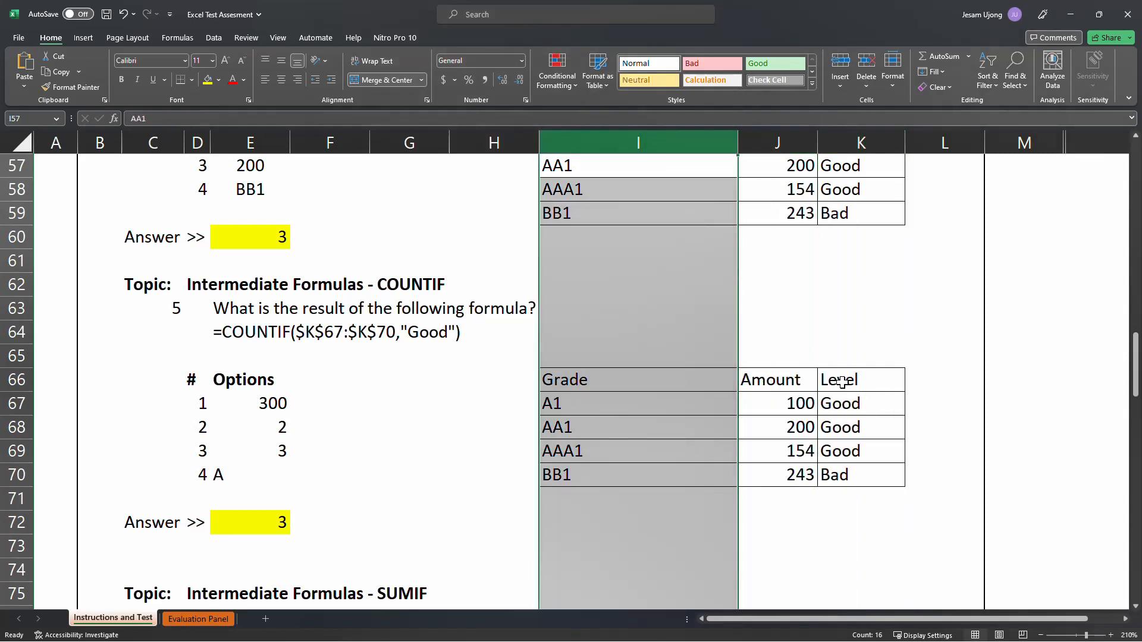
- Recheck the Grade, Amount and Level headers in row 66 against the range and criterion of the COUNTIF formula
click(842, 383)
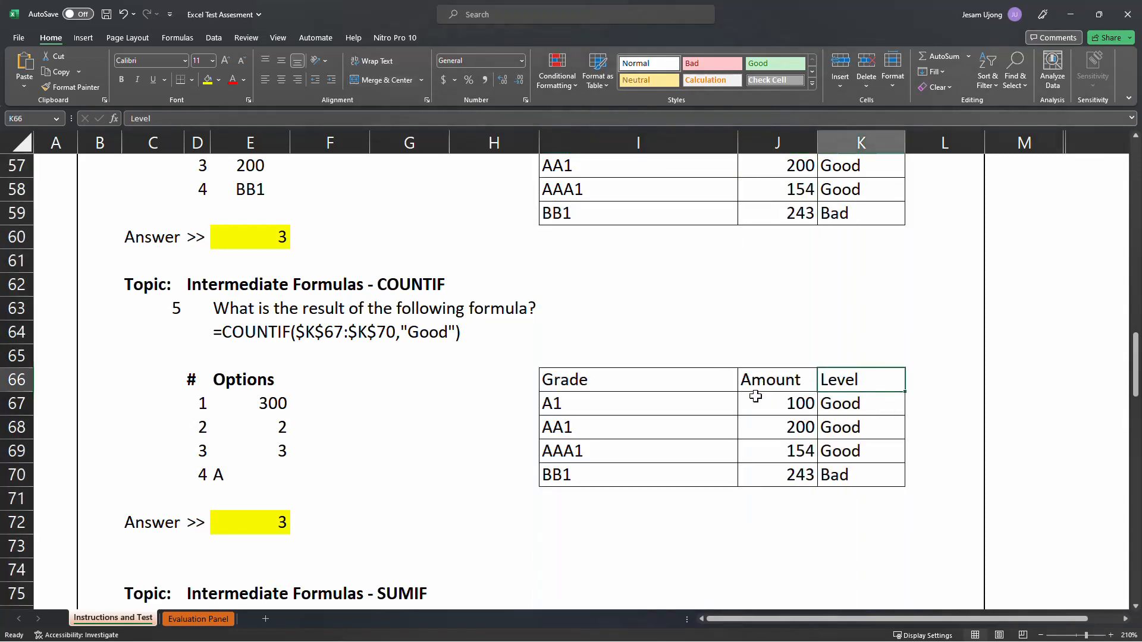
click(667, 376)
drag(785, 375, 860, 465)
click(391, 337)
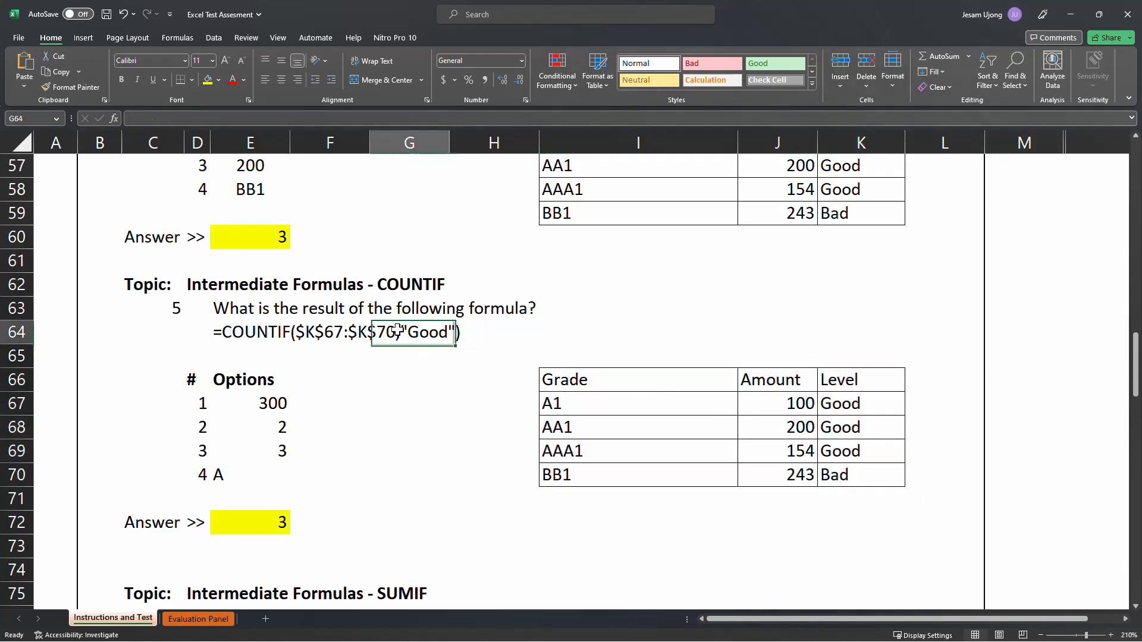
click(470, 418)
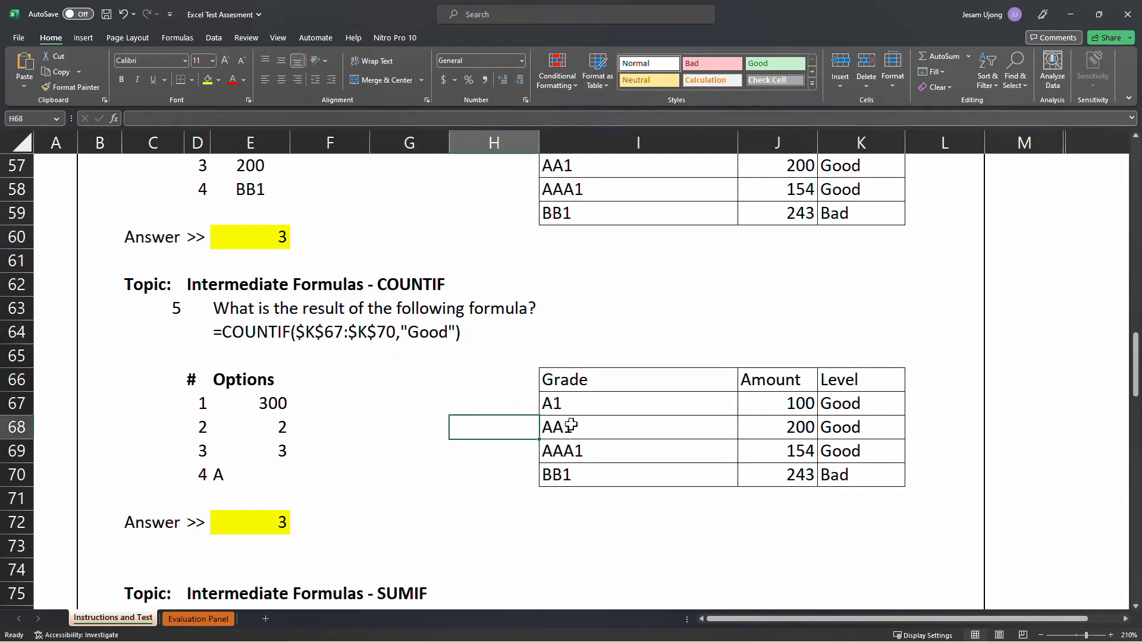
click(911, 376)
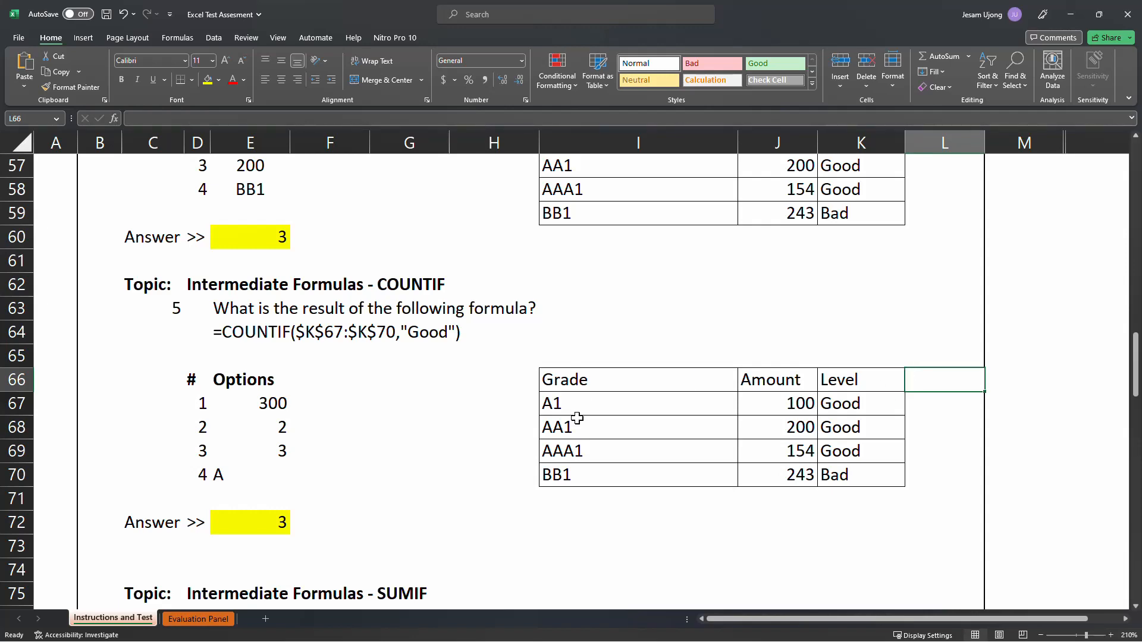
- Examine question 6 and the criteria range, "Good" criterion and sum range of its SUMIF formula in row 77
scroll(485, 412, down, 2)
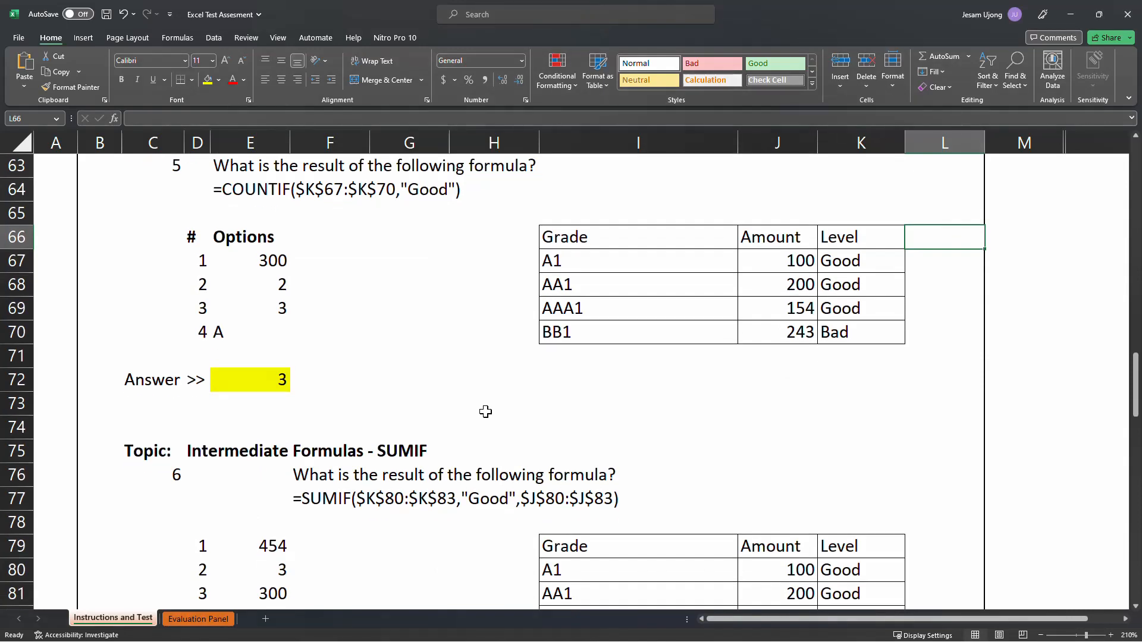
scroll(472, 397, down, 3)
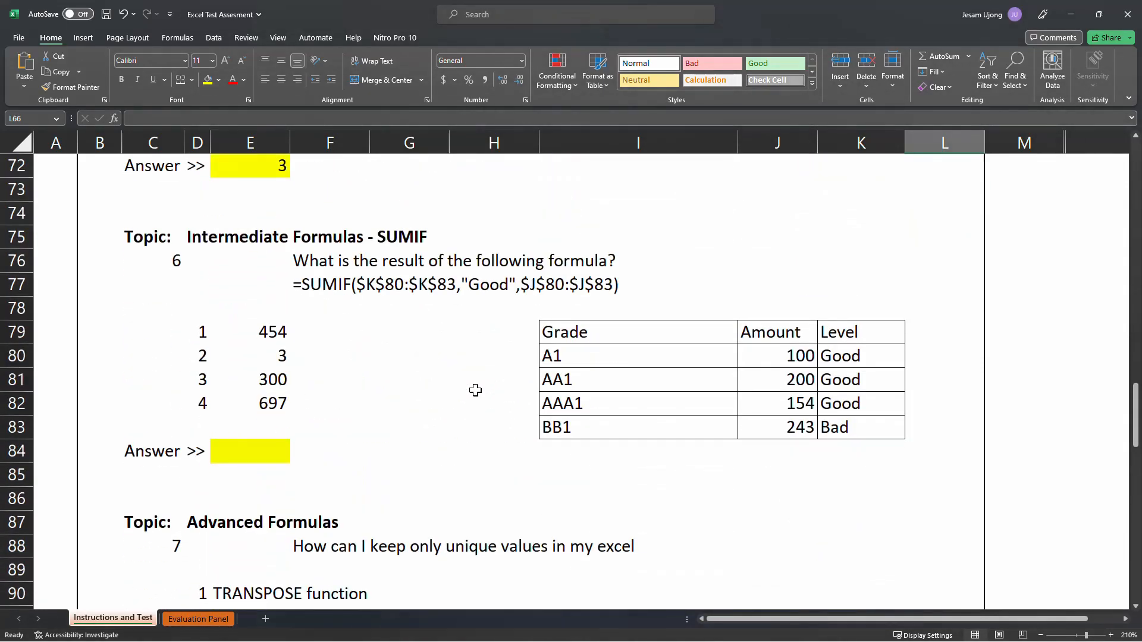
scroll(475, 390, up, 2)
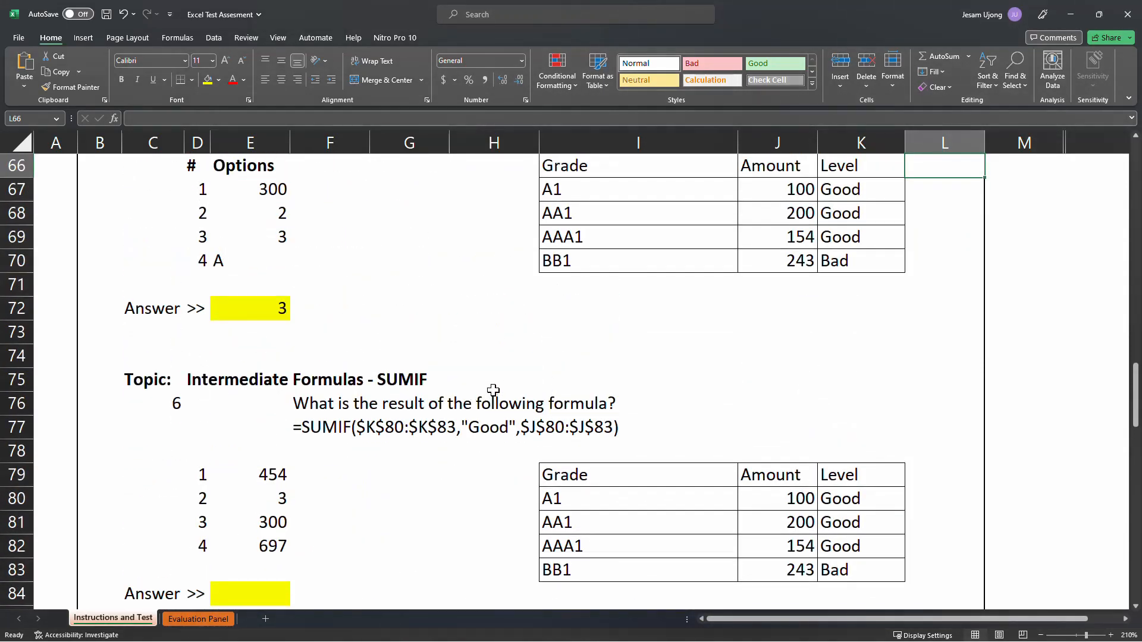
scroll(493, 390, down, 2)
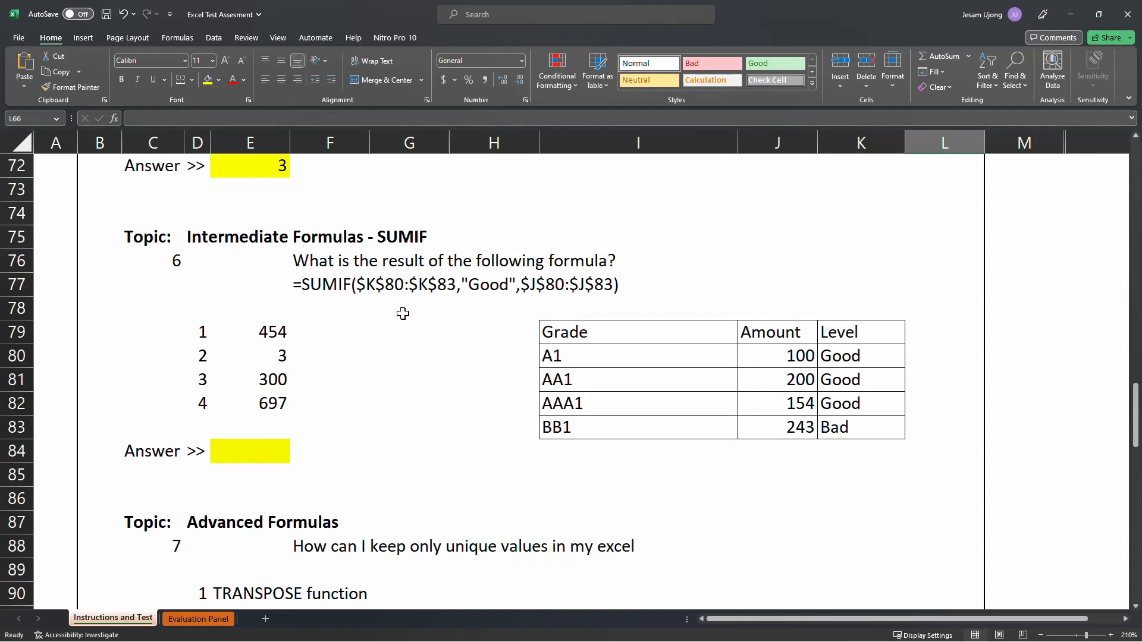
click(392, 286)
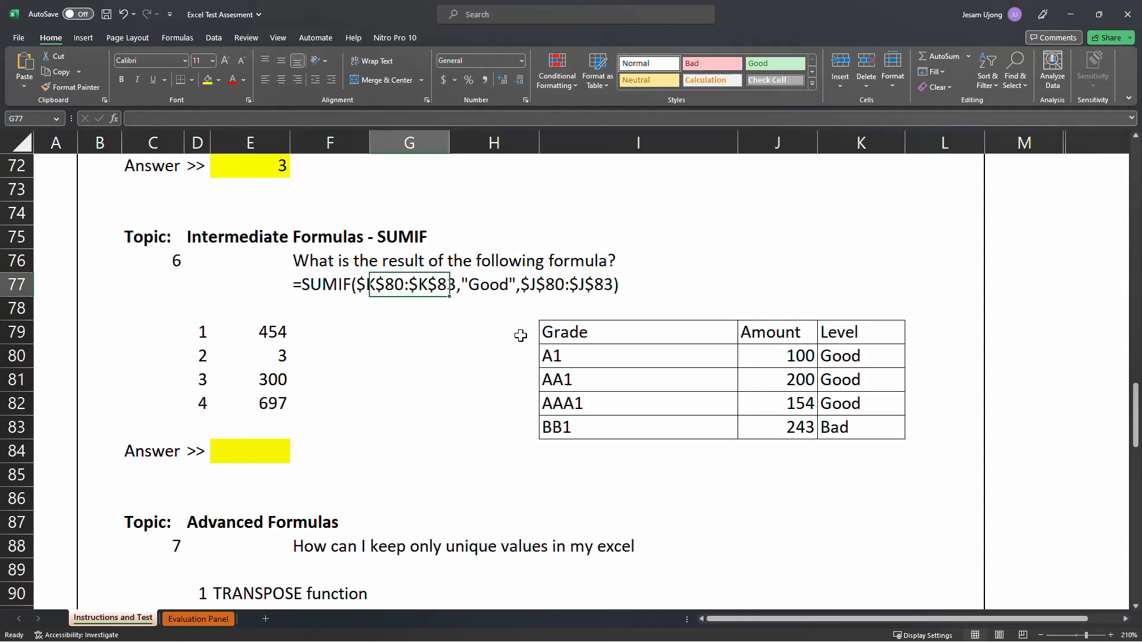
click(489, 284)
click(573, 282)
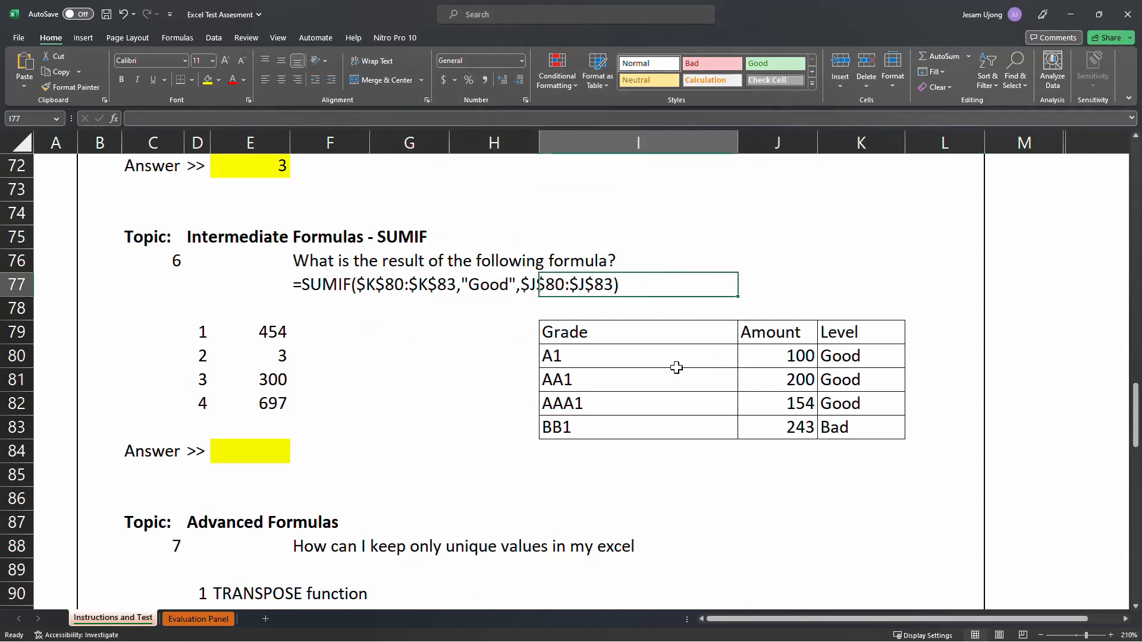
click(350, 288)
click(585, 460)
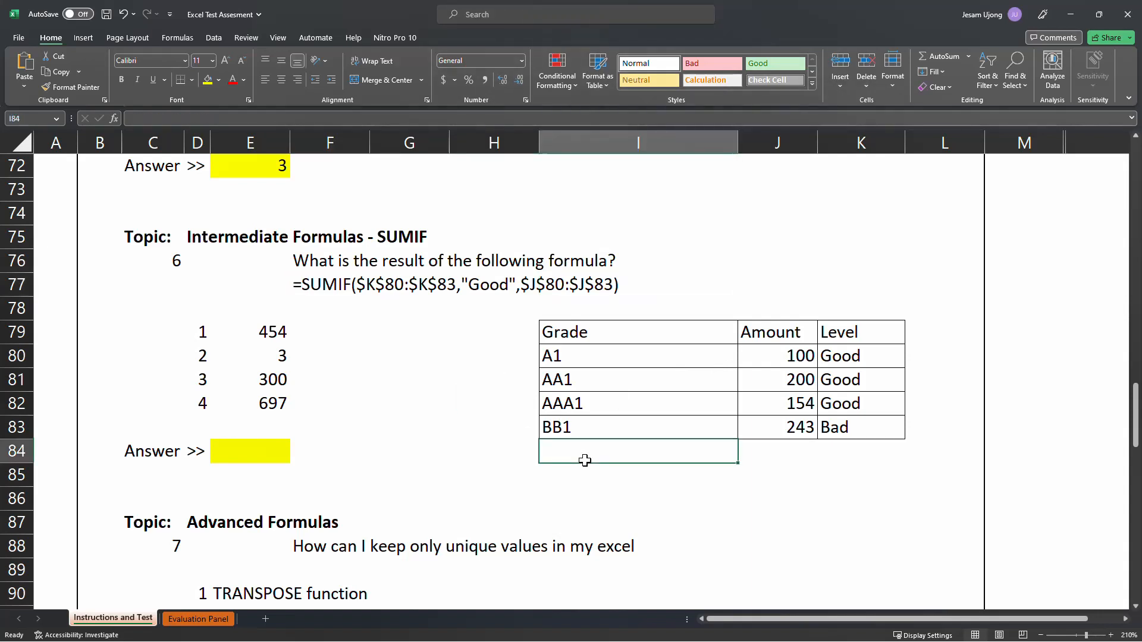
- Highlight rows 80 to 83 to locate the table rows that question 6's SUMIF ranges cover
click(834, 455)
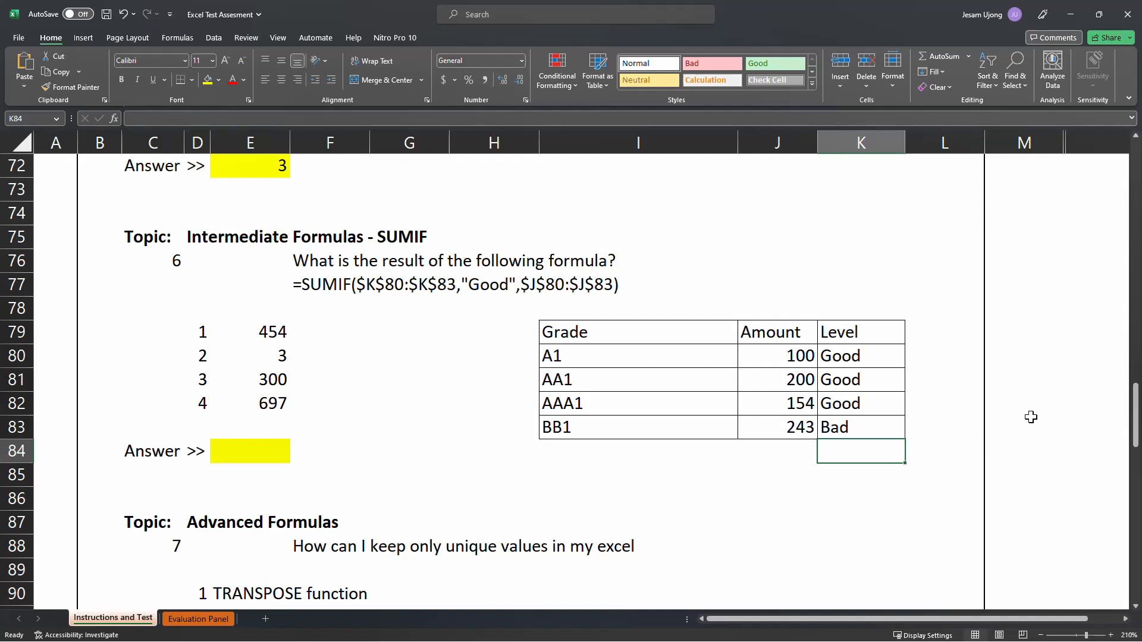
click(983, 345)
drag(983, 345, 984, 342)
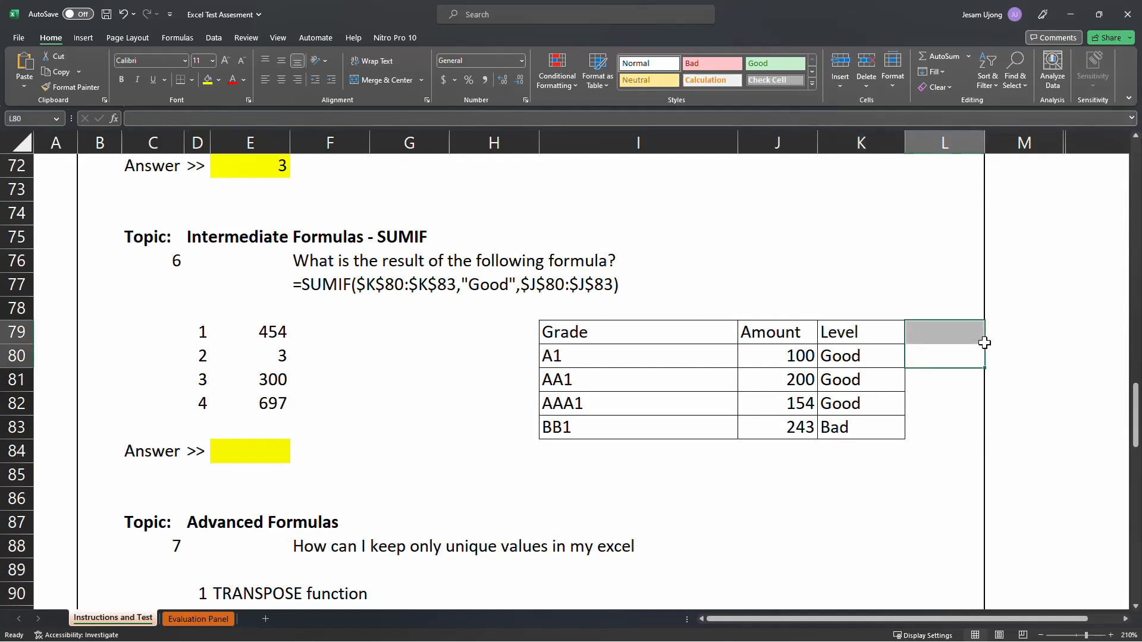
click(886, 235)
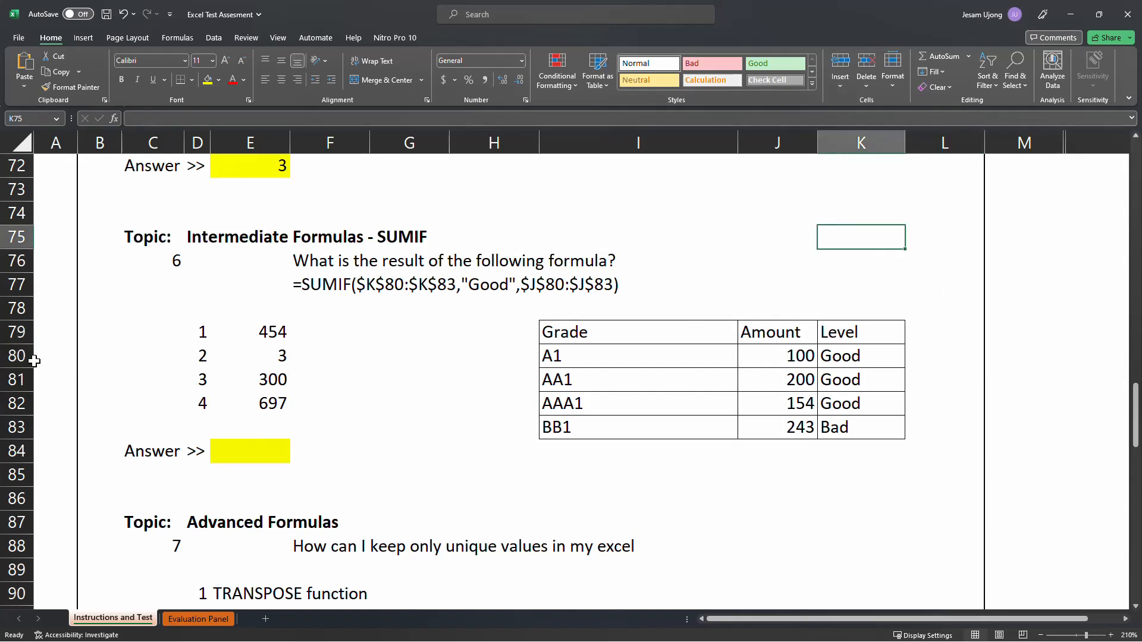
drag(18, 357, 16, 429)
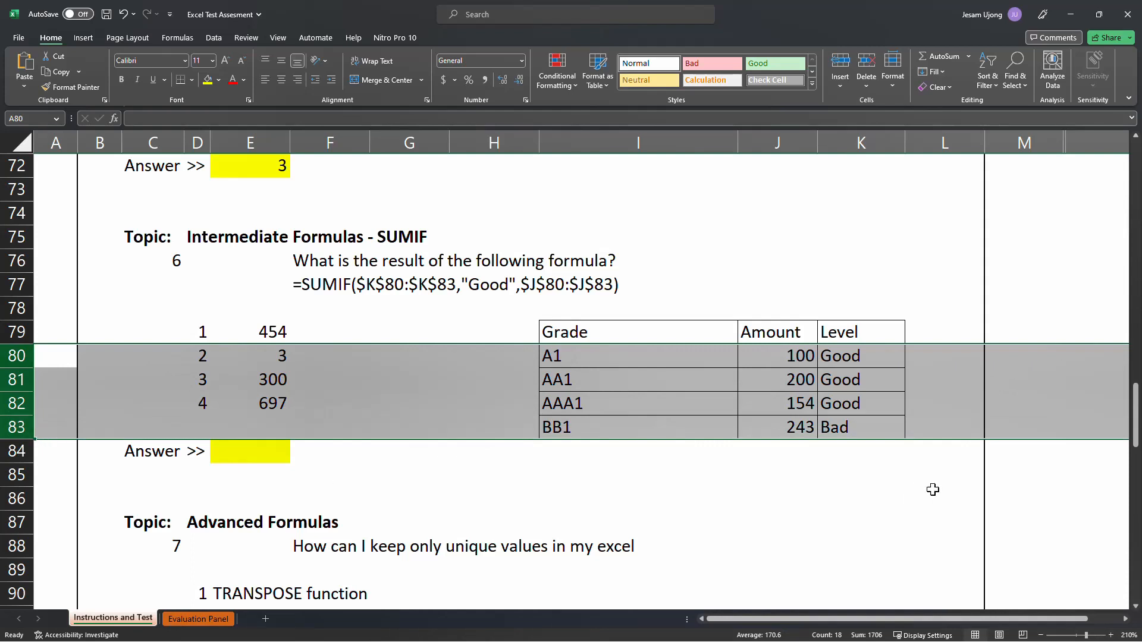
- Reread question 6's SUMIF formula in cell F77
click(937, 494)
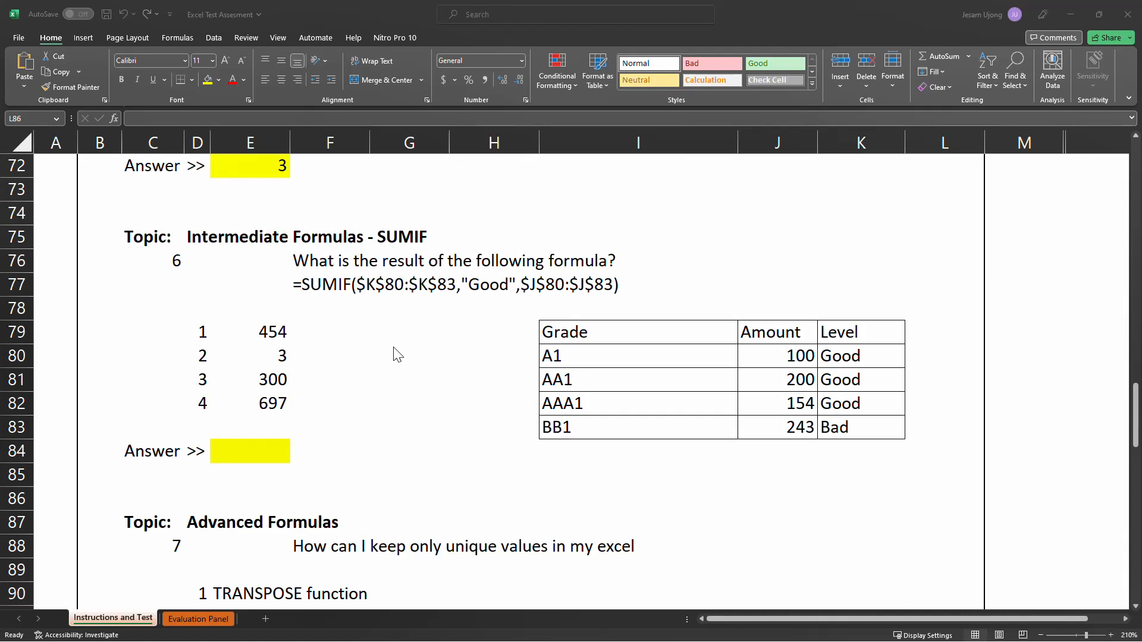
click(345, 289)
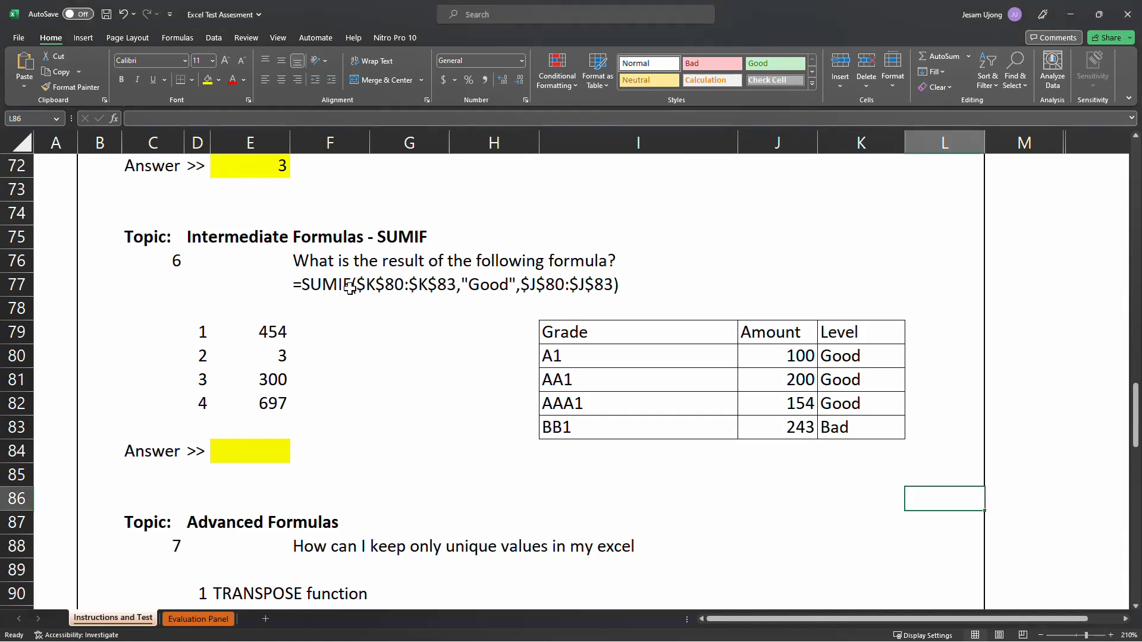
click(349, 289)
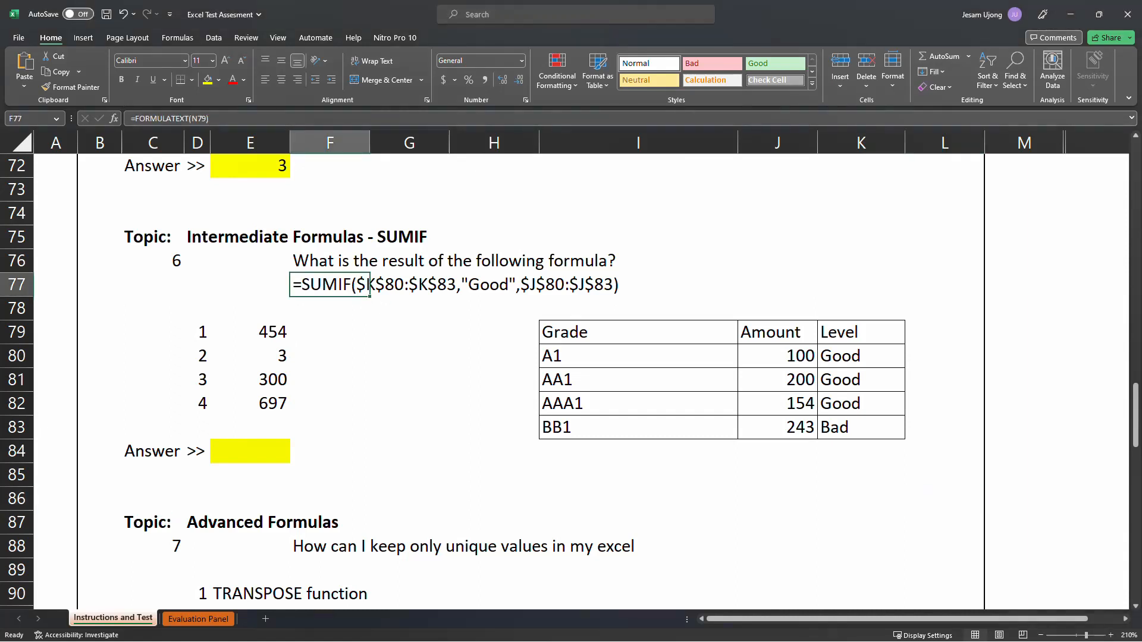
click(356, 292)
- Start a trial SUMIF formula in cell J77 to view its argument syntax, and discard it without entering anything
click(701, 280)
click(793, 284)
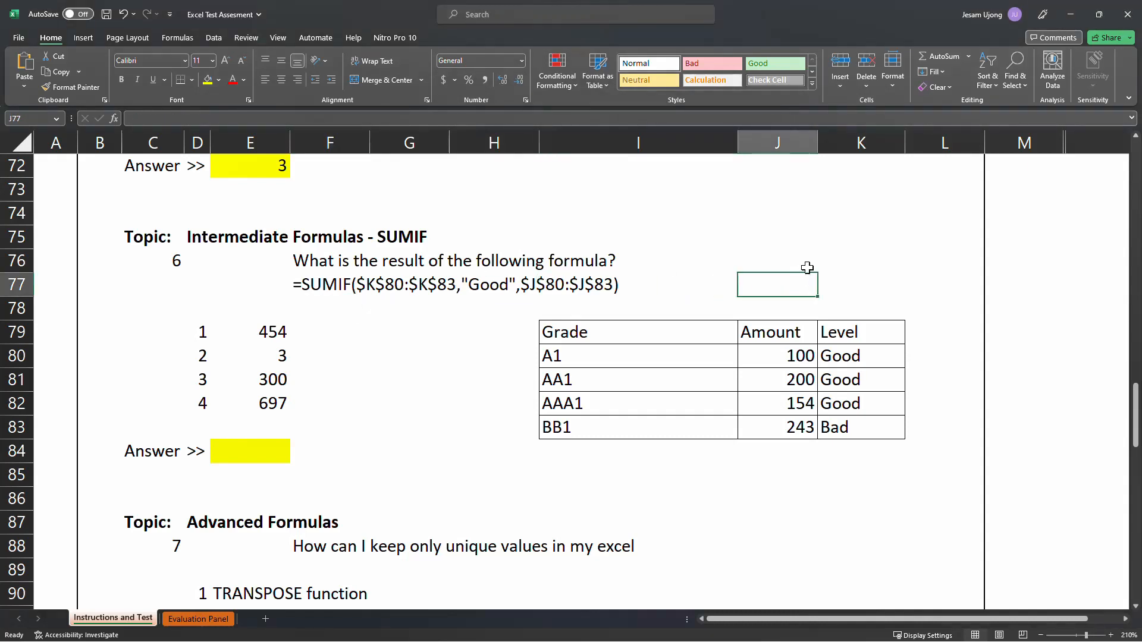
text(=sumif)
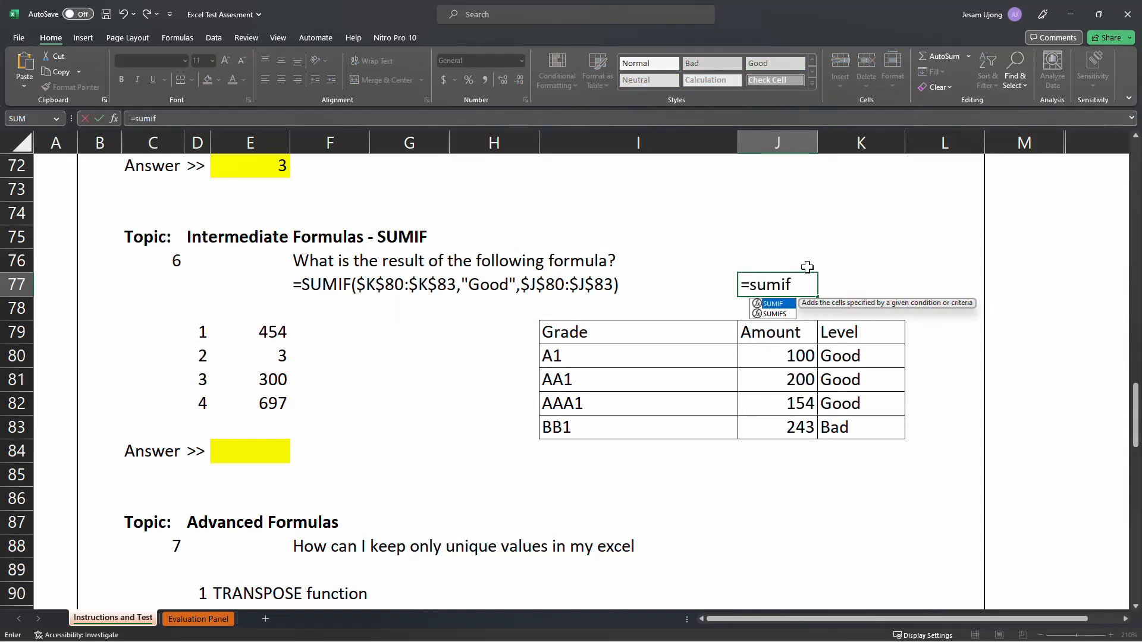
key(Tab)
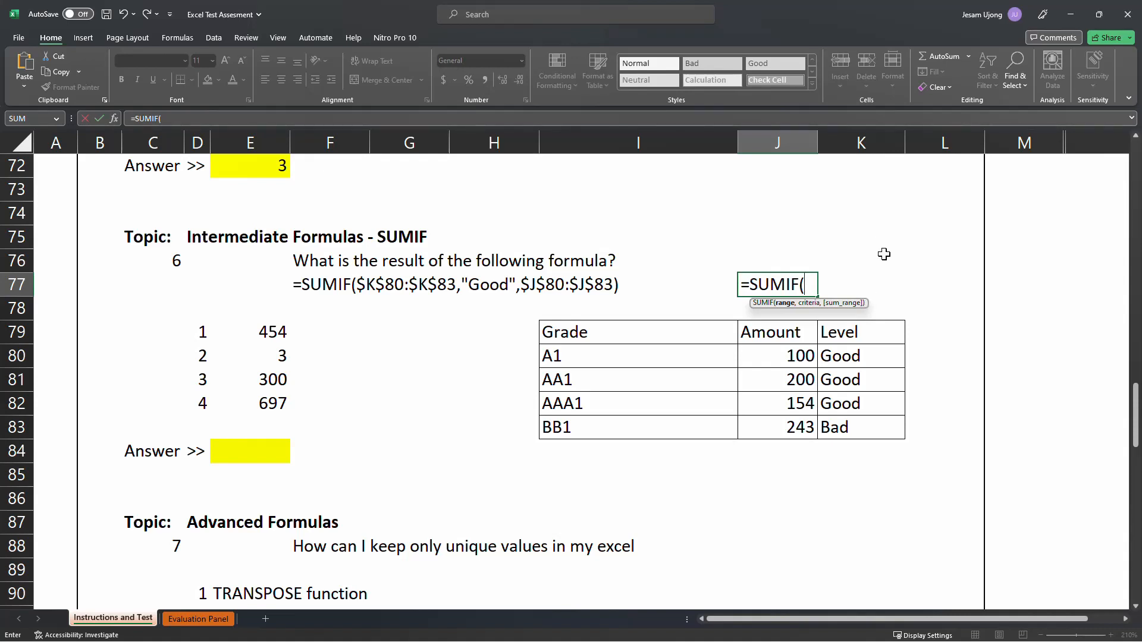
key(Escape)
click(868, 271)
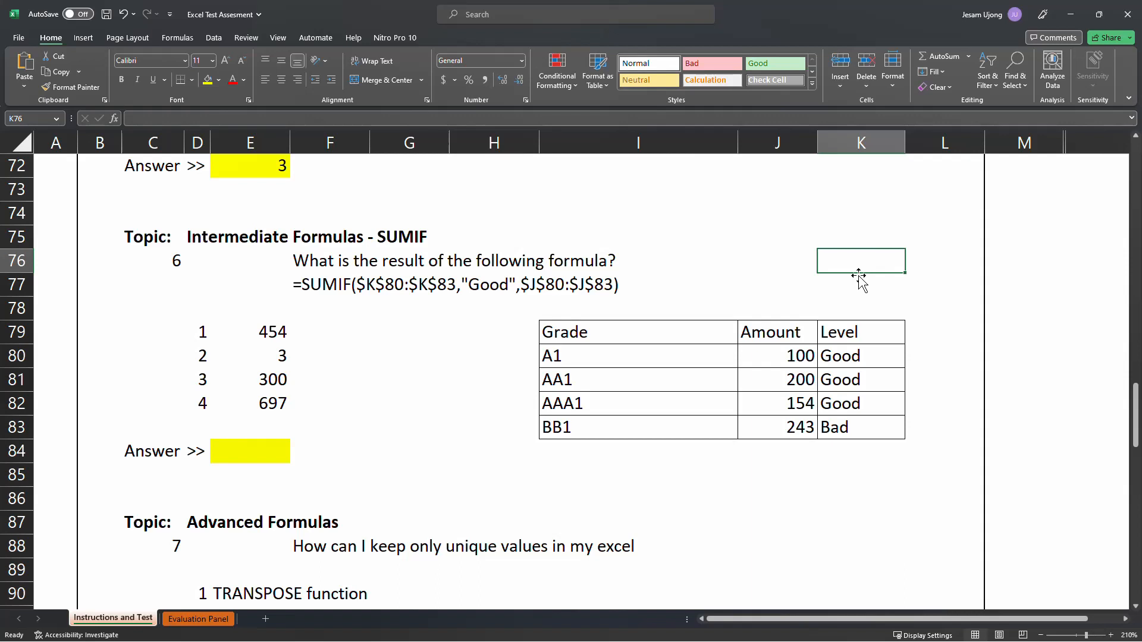
click(804, 291)
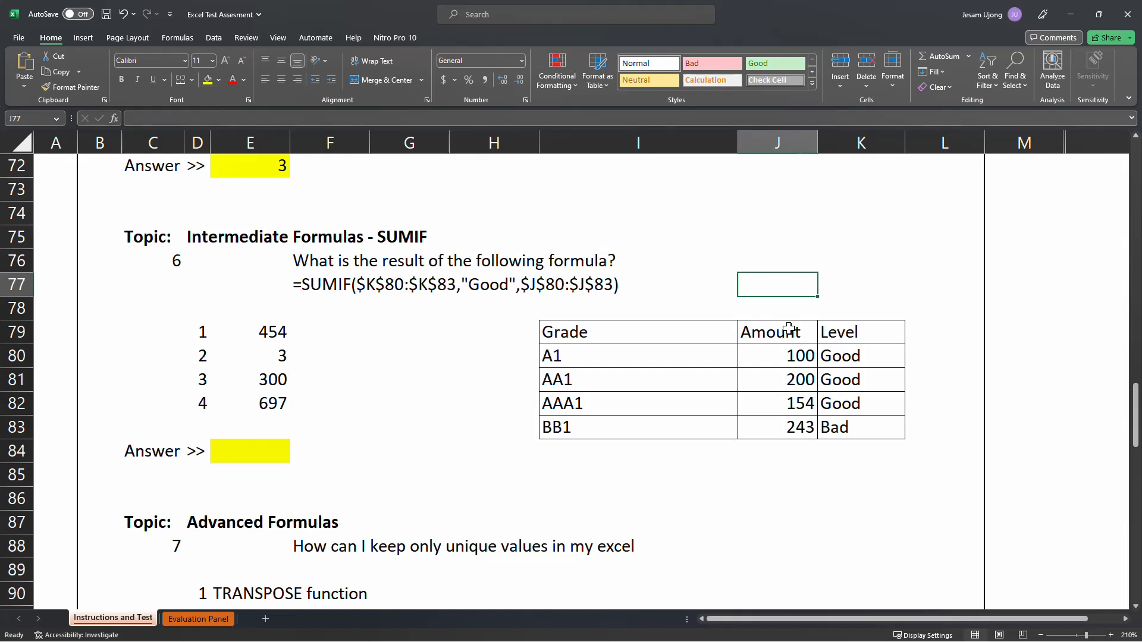
click(923, 329)
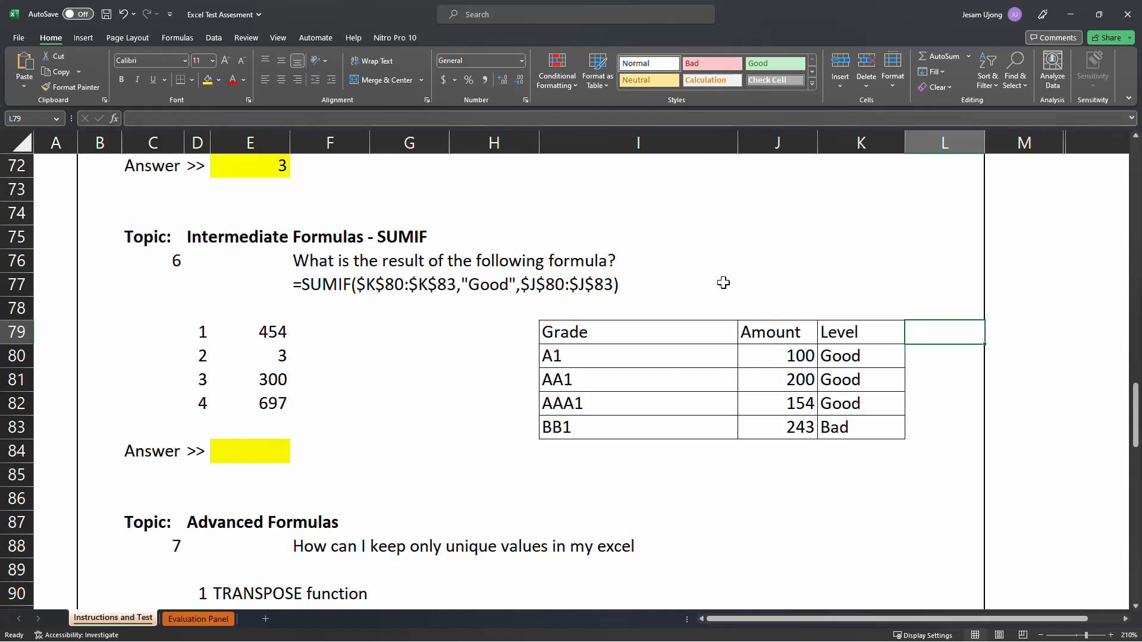
- Highlight columns K, J and I and cell K80 to match the SUMIF formula's column references with the table's headers
click(853, 142)
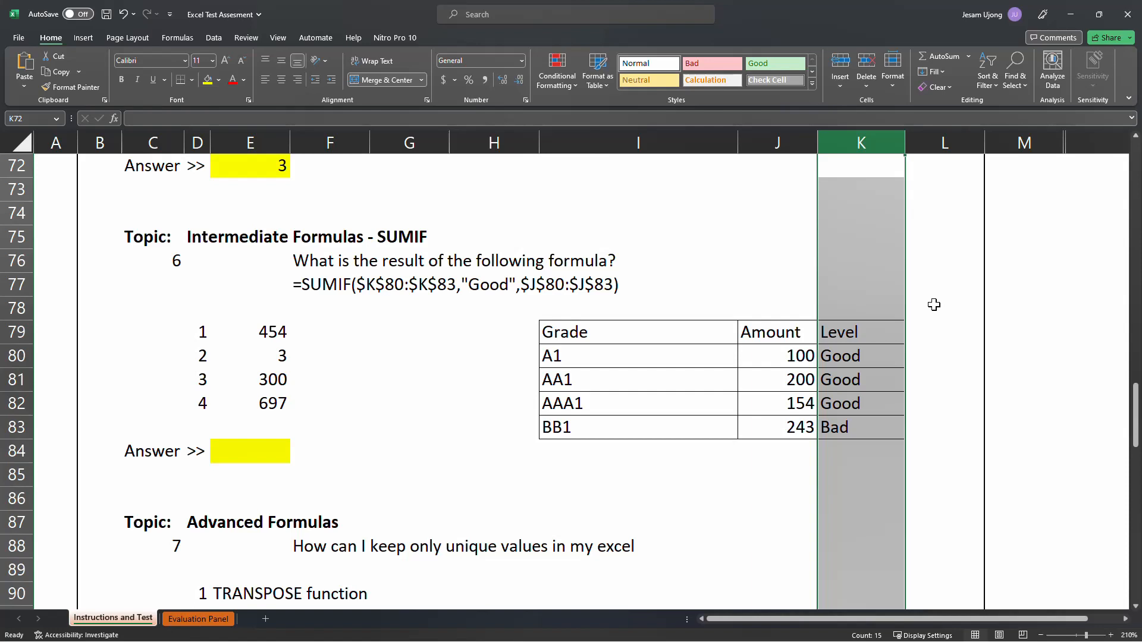
click(779, 142)
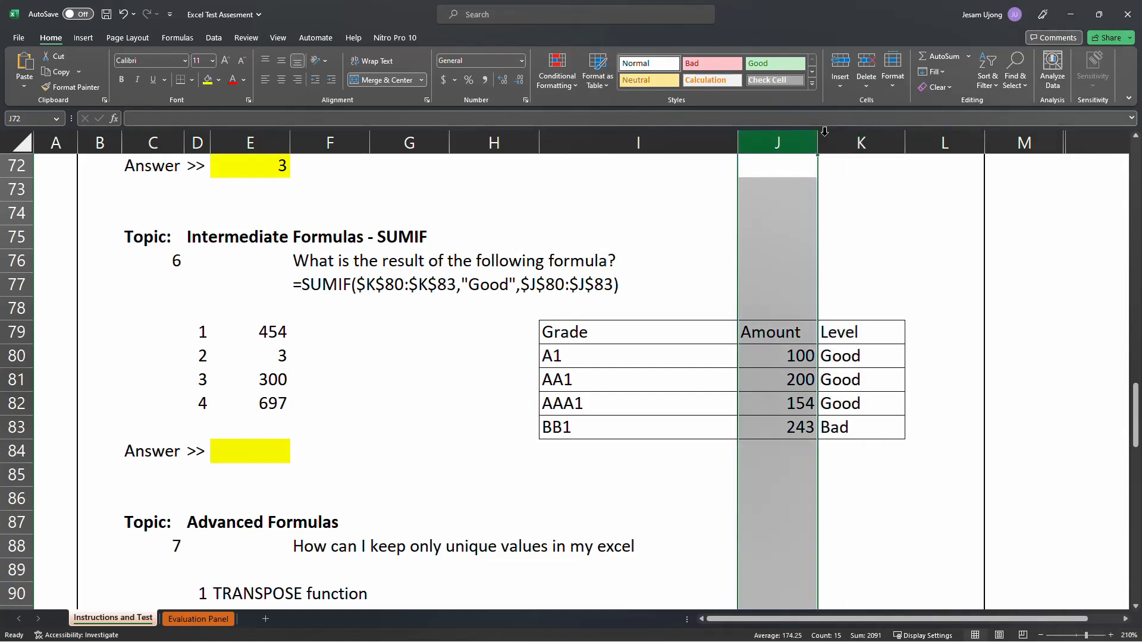
click(874, 137)
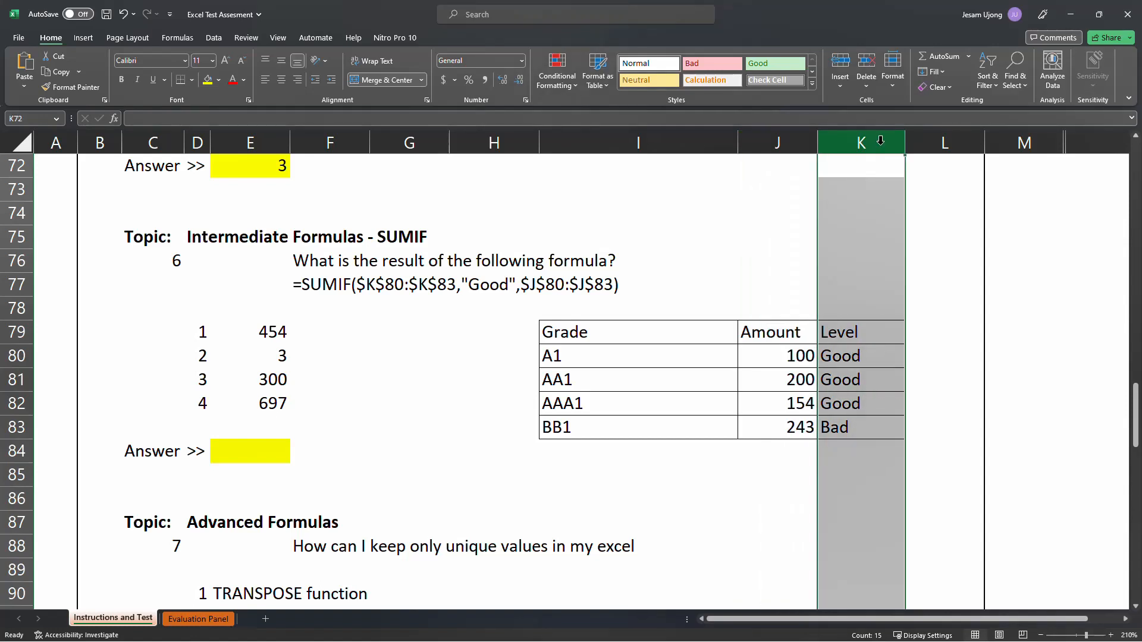
click(859, 359)
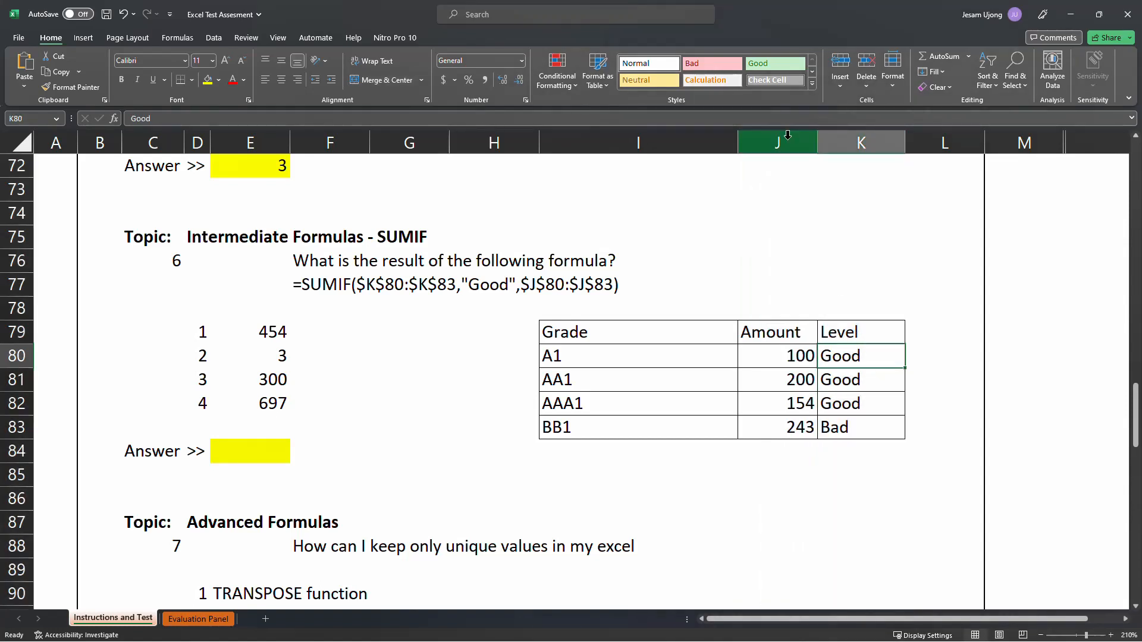
click(651, 138)
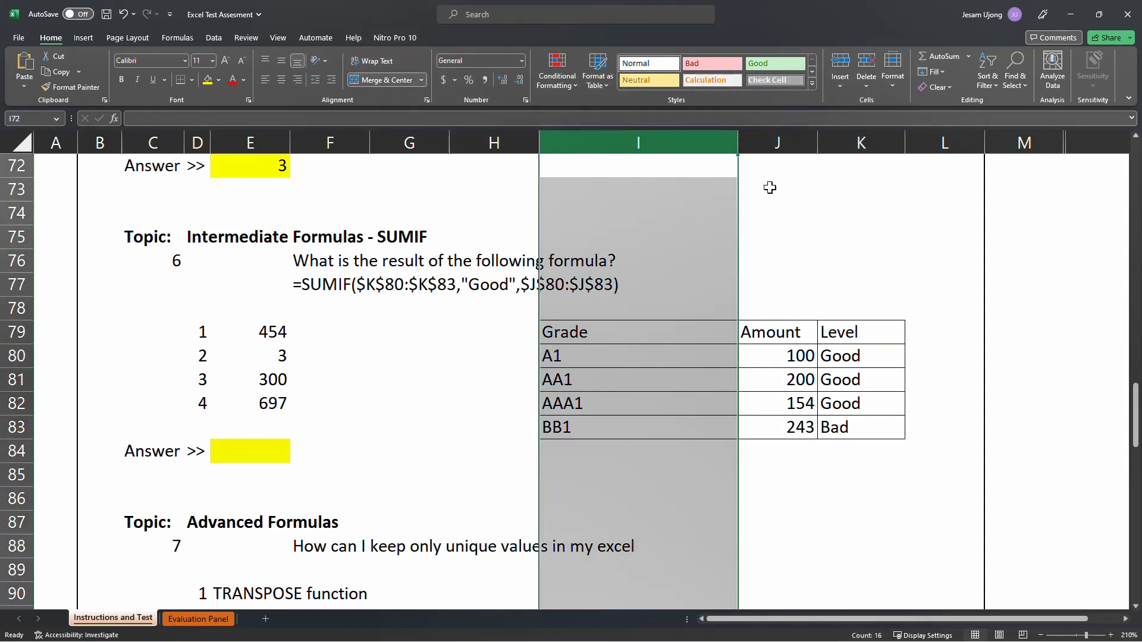
click(877, 141)
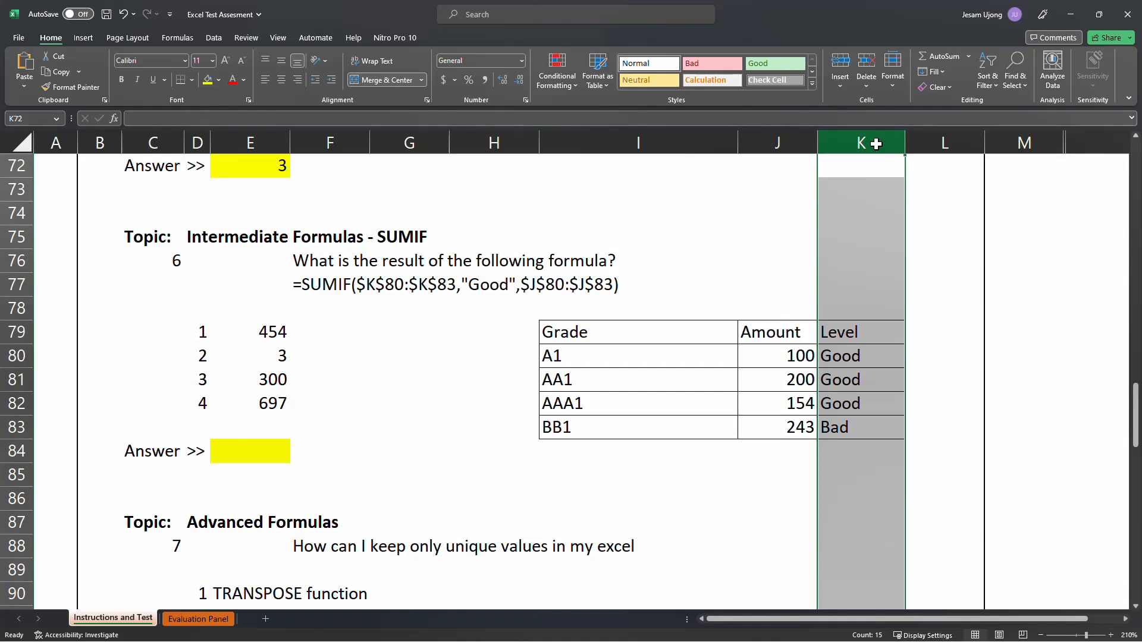
click(863, 357)
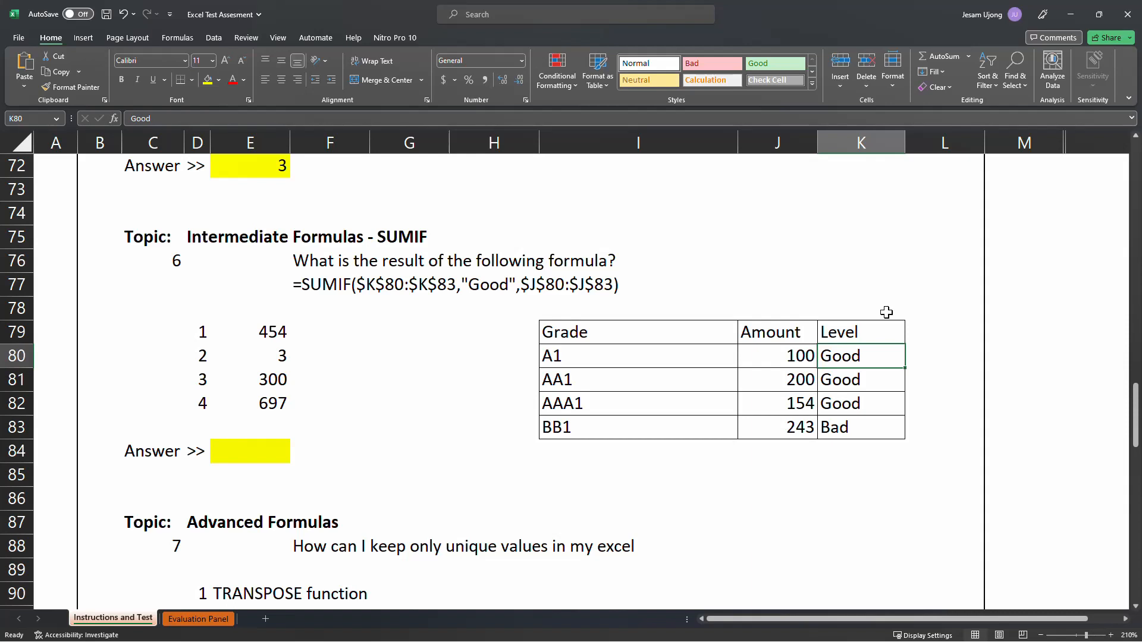
click(777, 142)
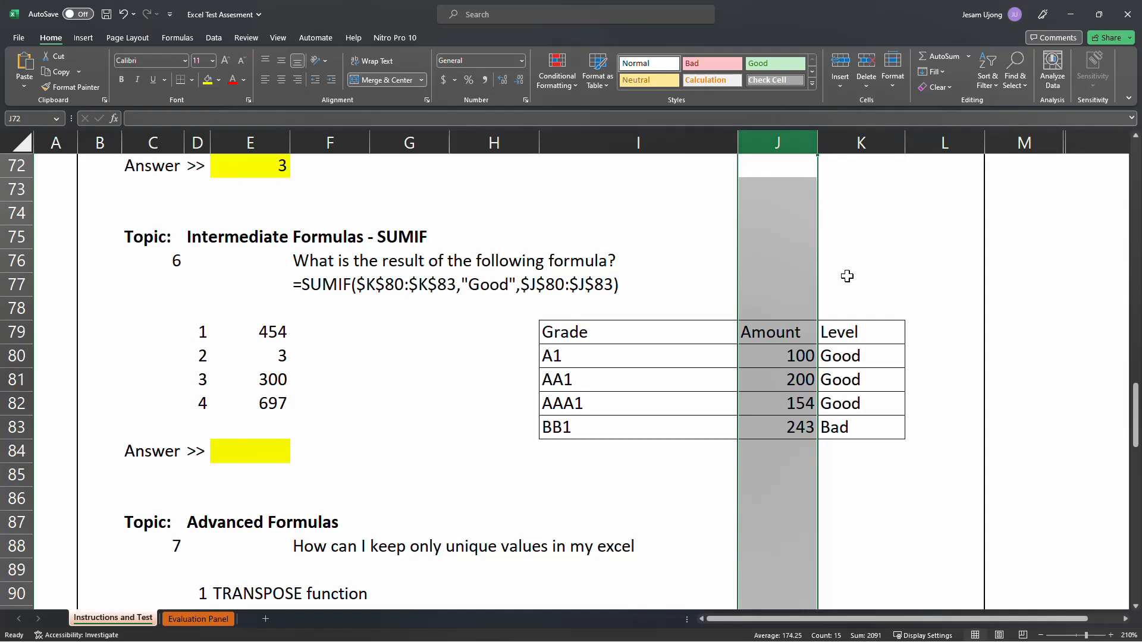
- Bring up the SUMIF argument hint again in J77 to compare range, criteria and sum_range with question 6's formula, and cancel the entry
click(771, 287)
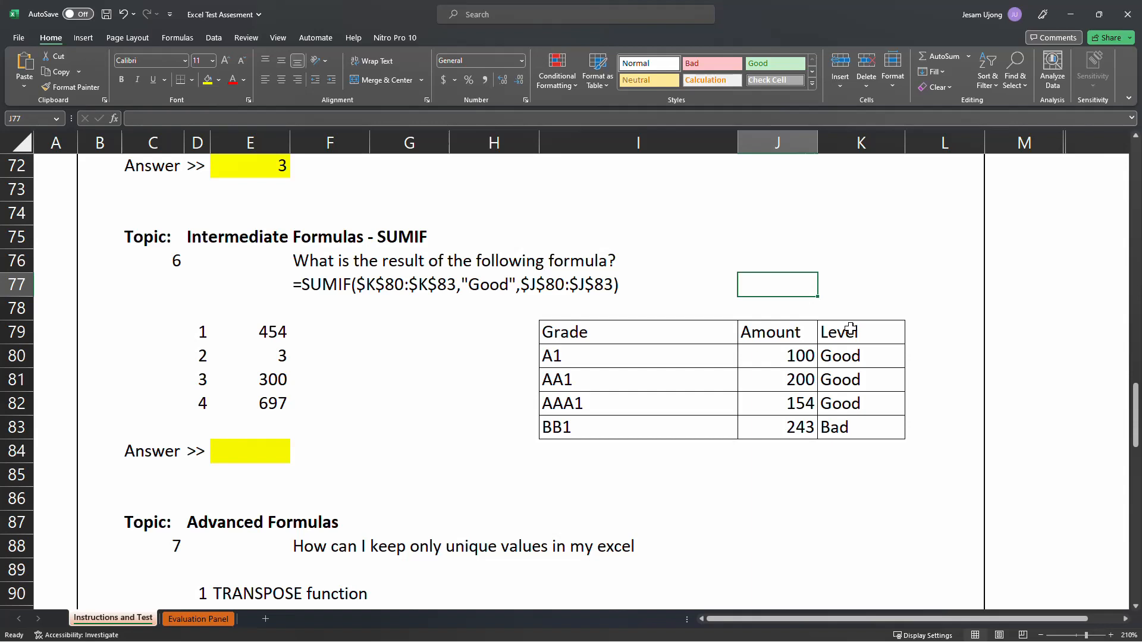
text(=)
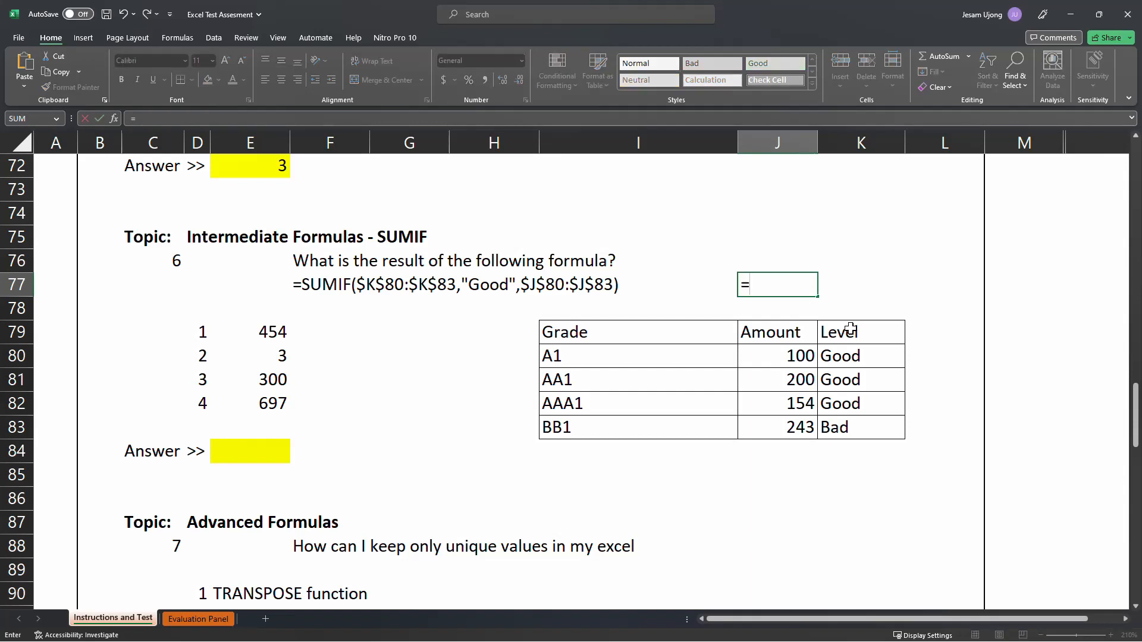
text(s)
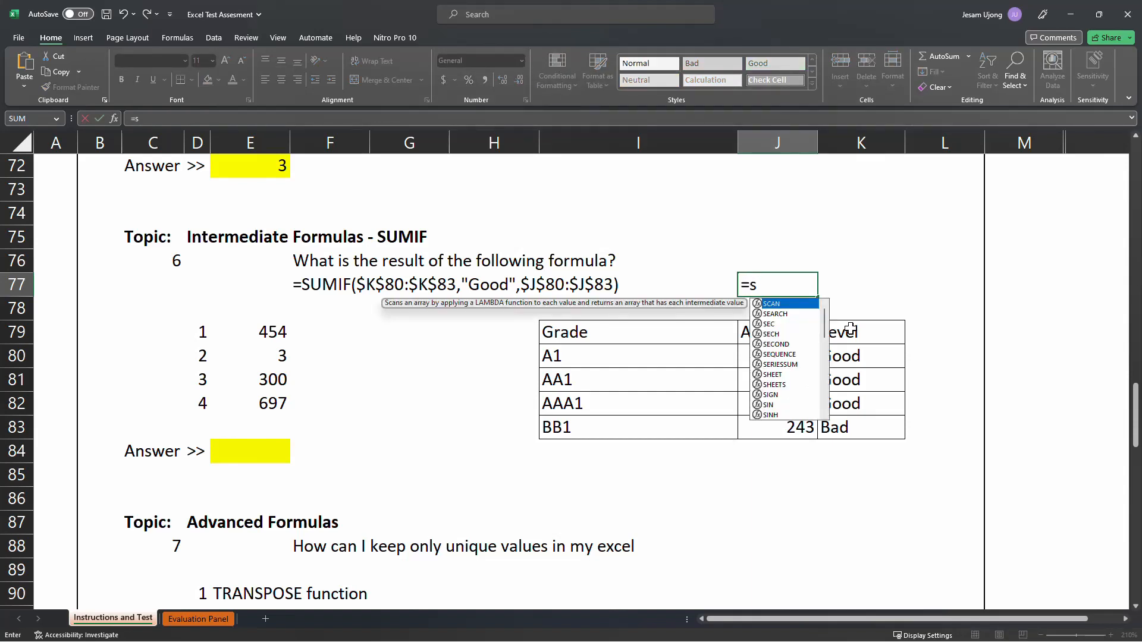
text(umif)
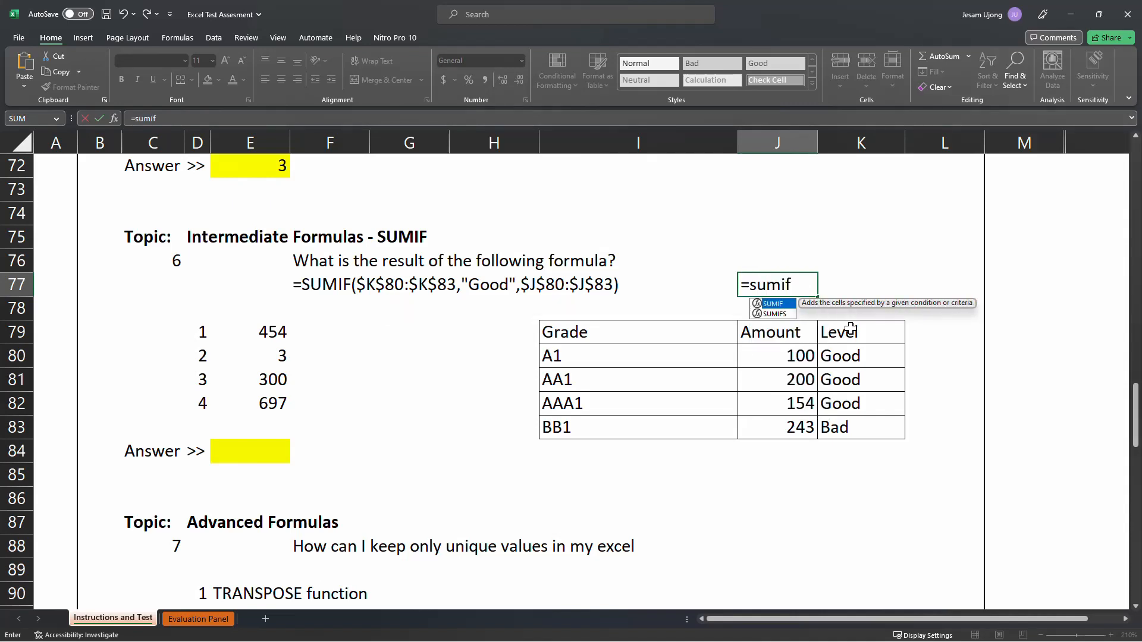
key(Tab)
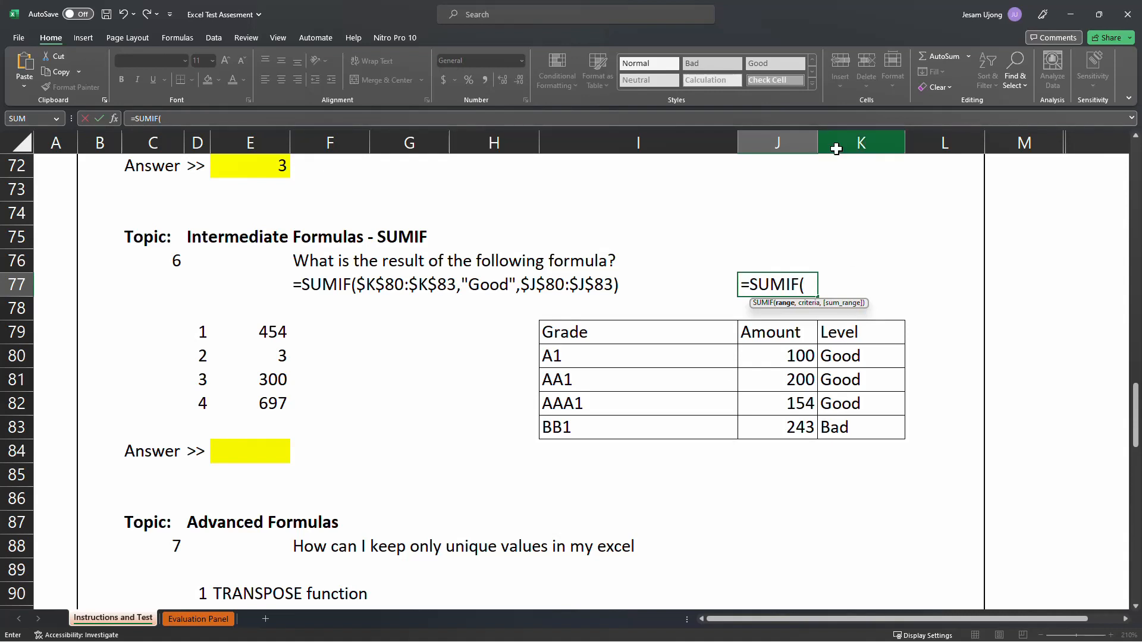
key(Escape)
- Highlight K80:K83 as the SUMIF criteria range and J80:J83 as its sum range in question 6's table
click(857, 141)
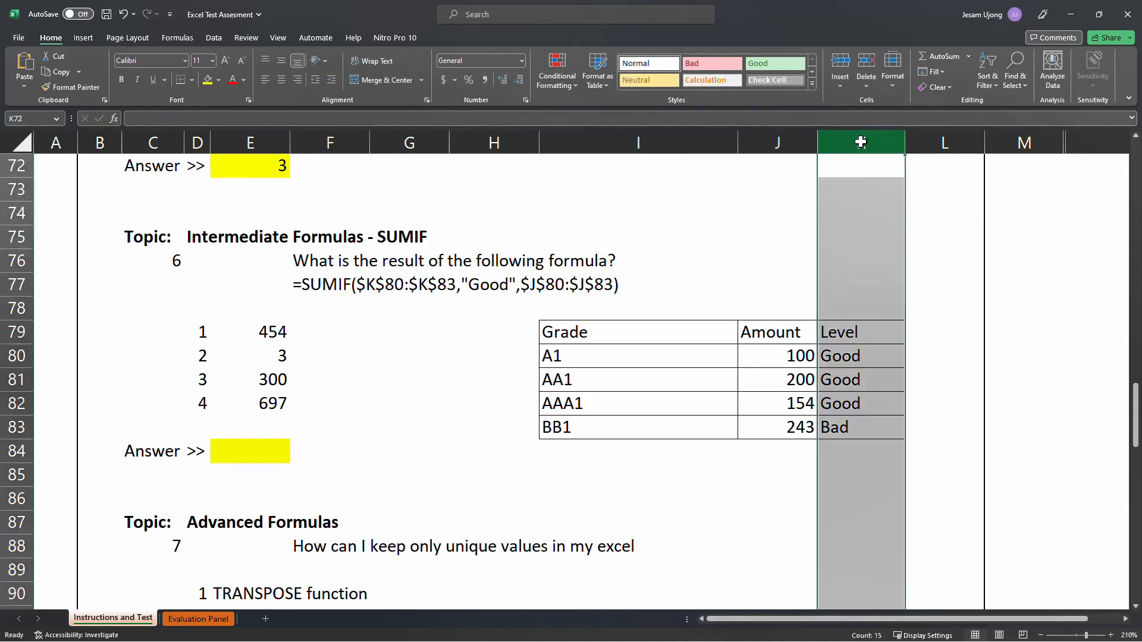
click(844, 354)
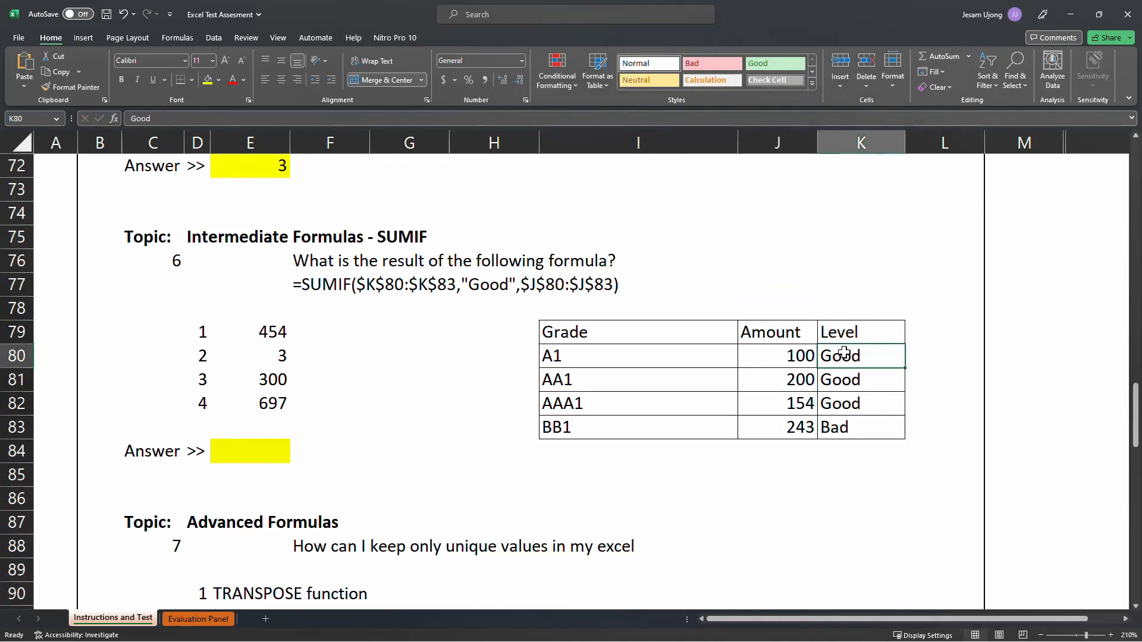
drag(844, 353, 854, 422)
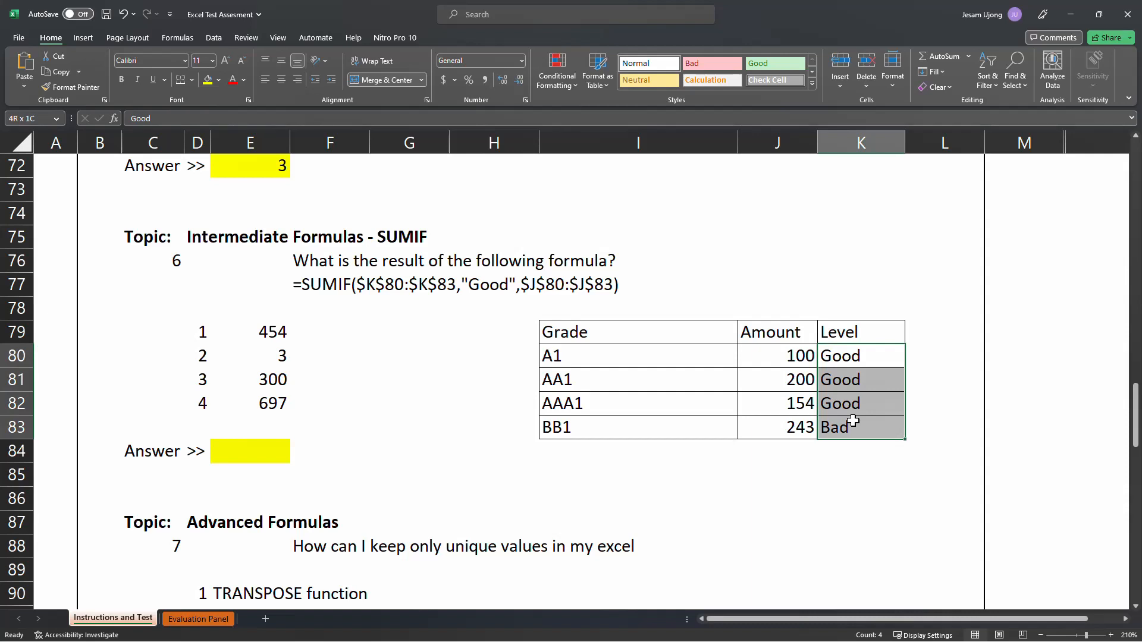
drag(854, 422, 854, 422)
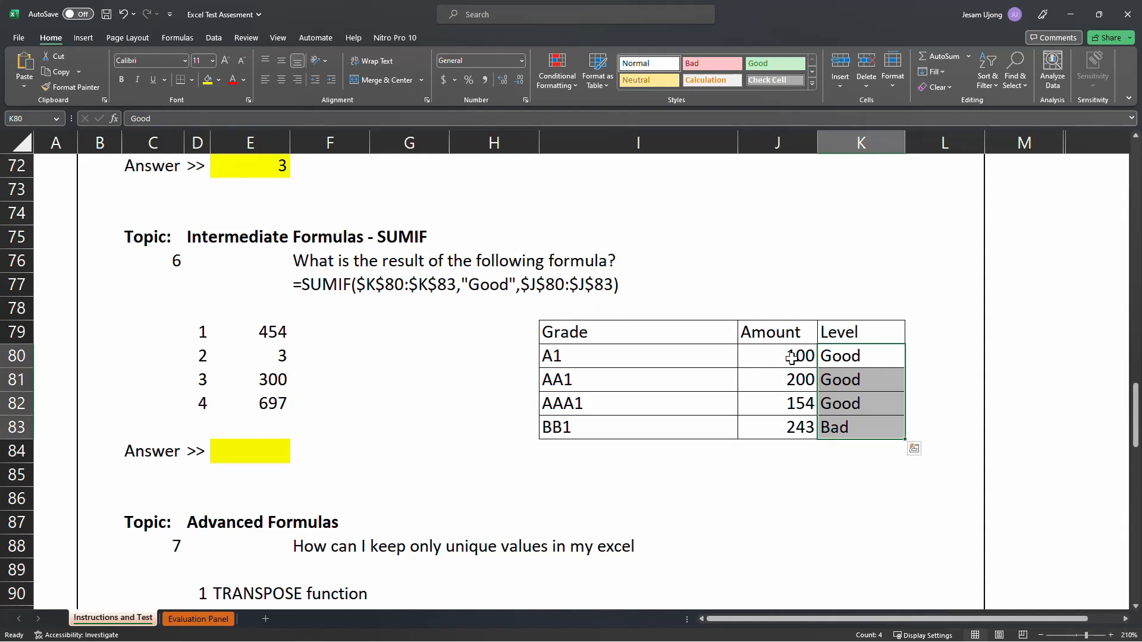
drag(785, 357, 782, 429)
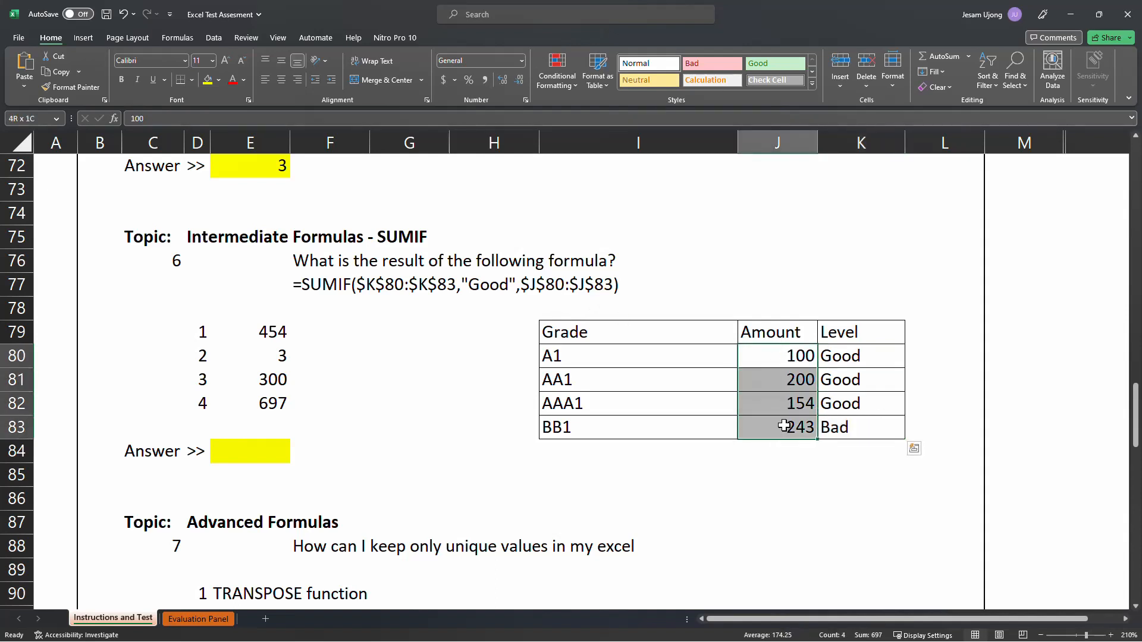
click(873, 351)
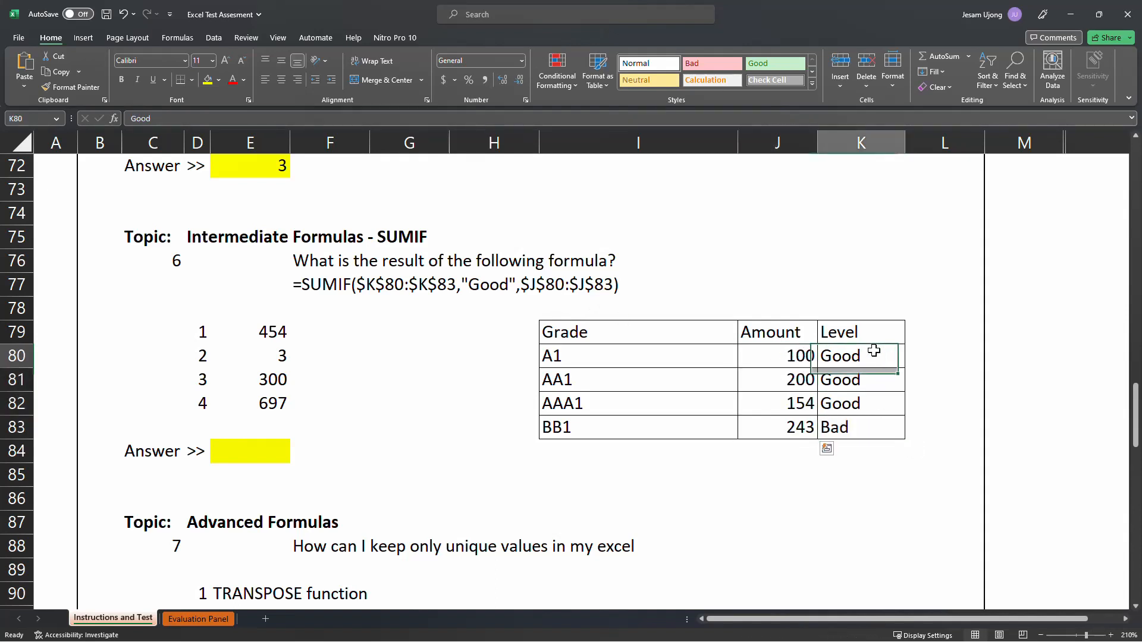
drag(873, 351, 878, 423)
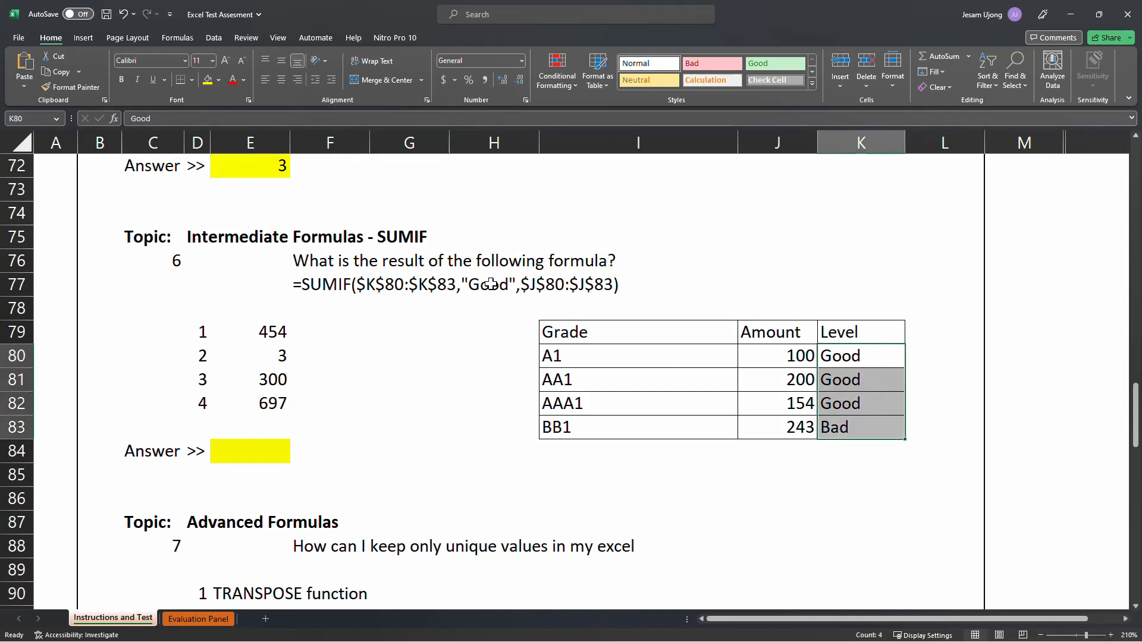
- Identify the "Good" rows in K80:K82 and select their amounts in J80:J82 to read the sum
drag(850, 357, 867, 398)
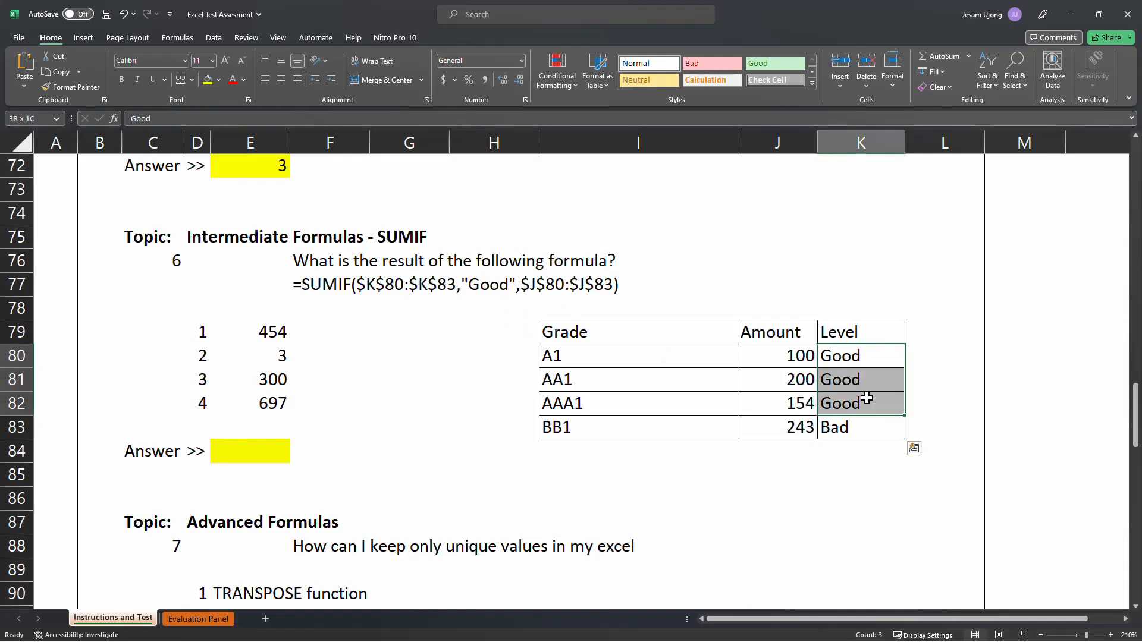
drag(804, 357, 801, 393)
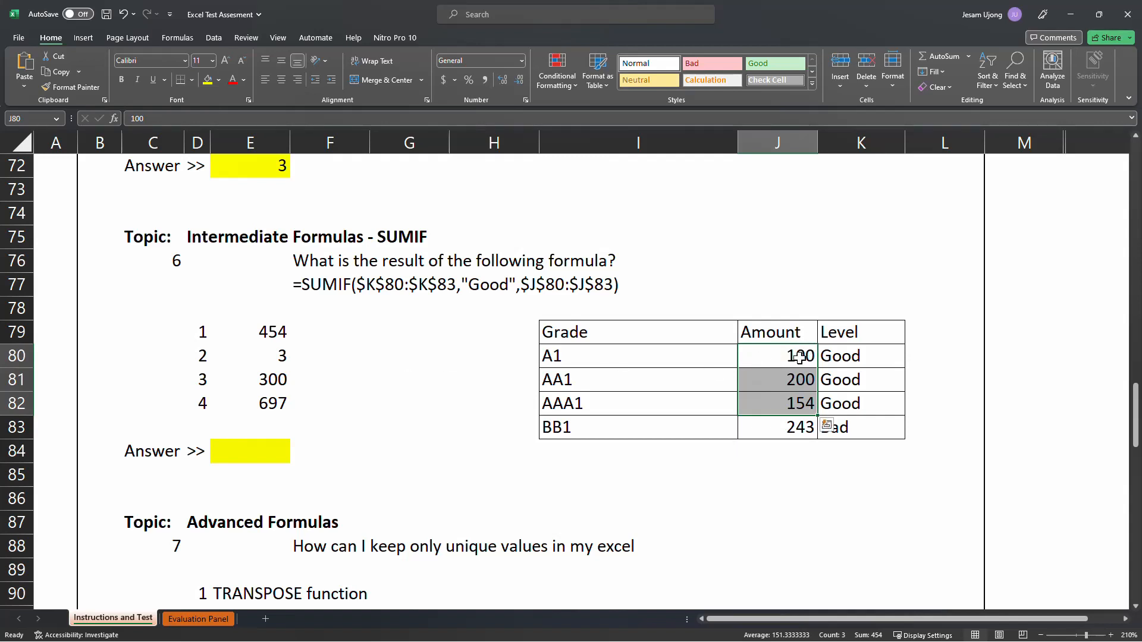
click(842, 358)
click(844, 379)
click(846, 402)
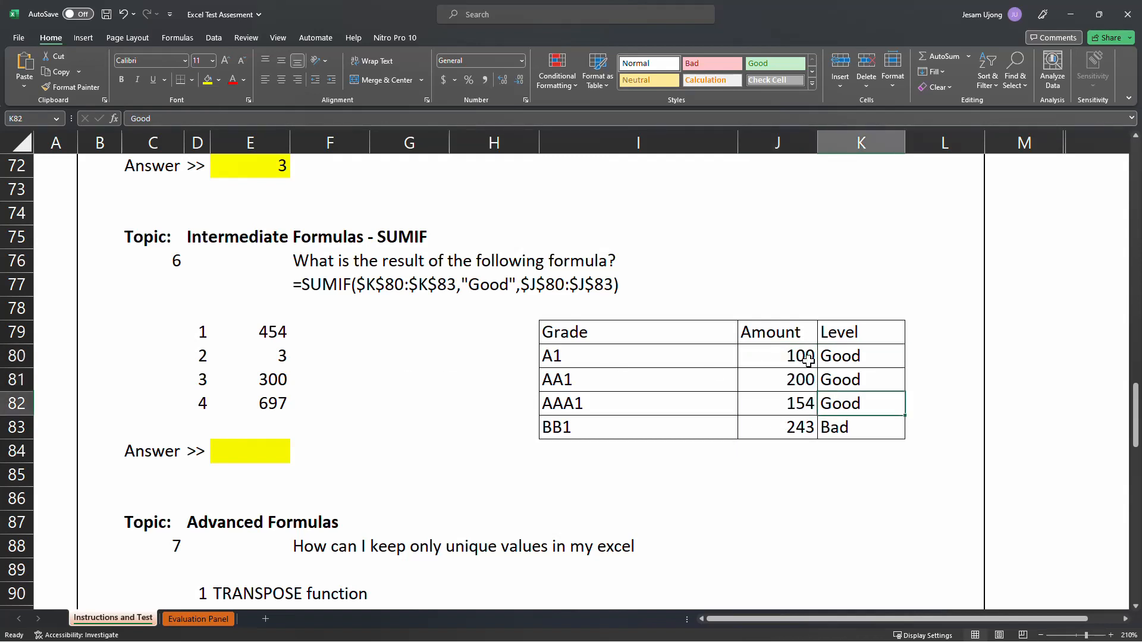
click(808, 359)
drag(809, 395, 800, 402)
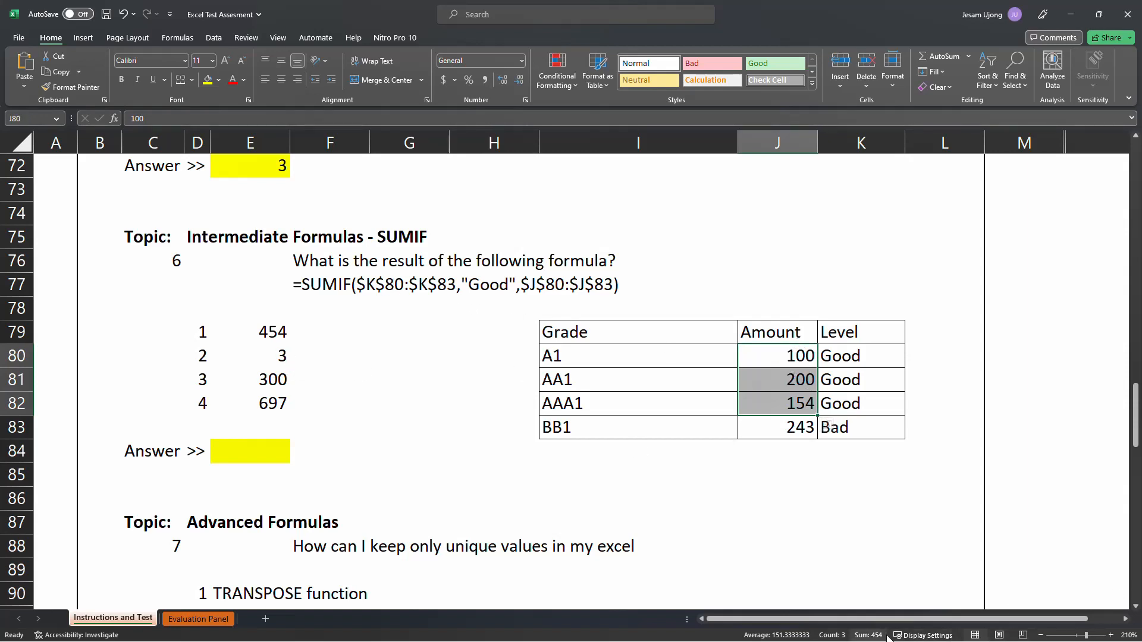
- Inspect question 6's displayed formula in F77 by opening its underlying formula, and cancel the edit
click(364, 292)
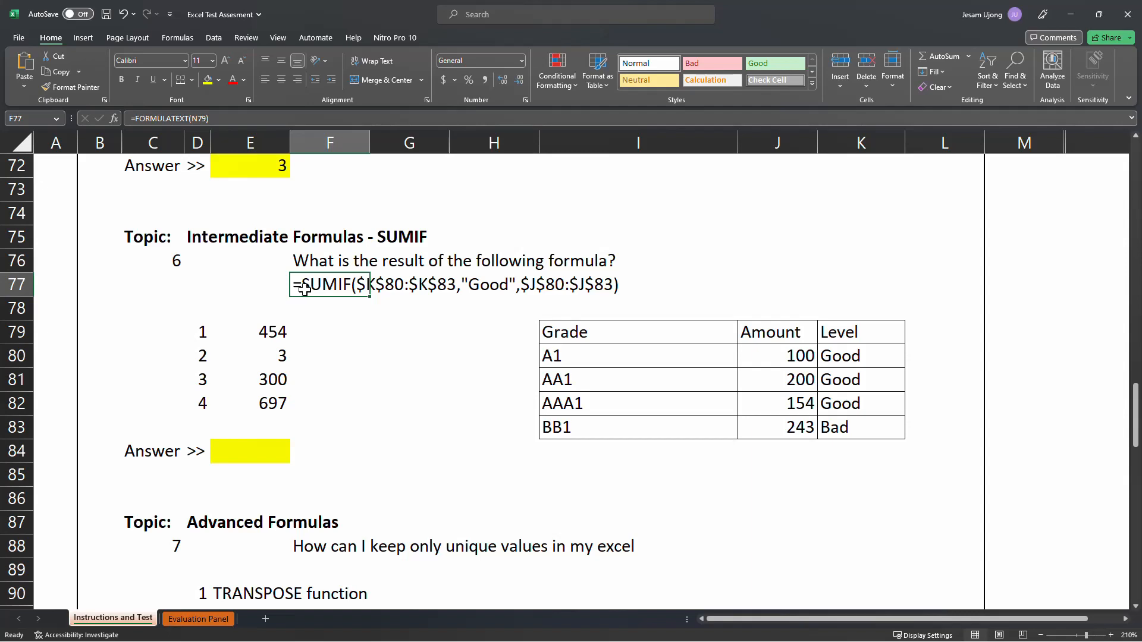
click(404, 282)
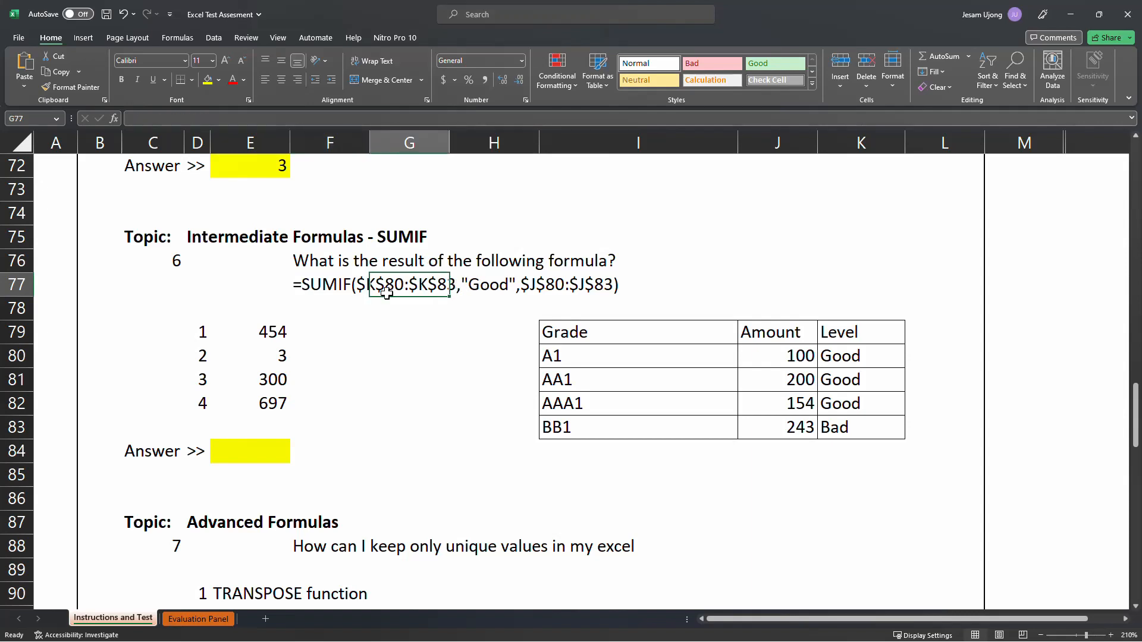
click(357, 290)
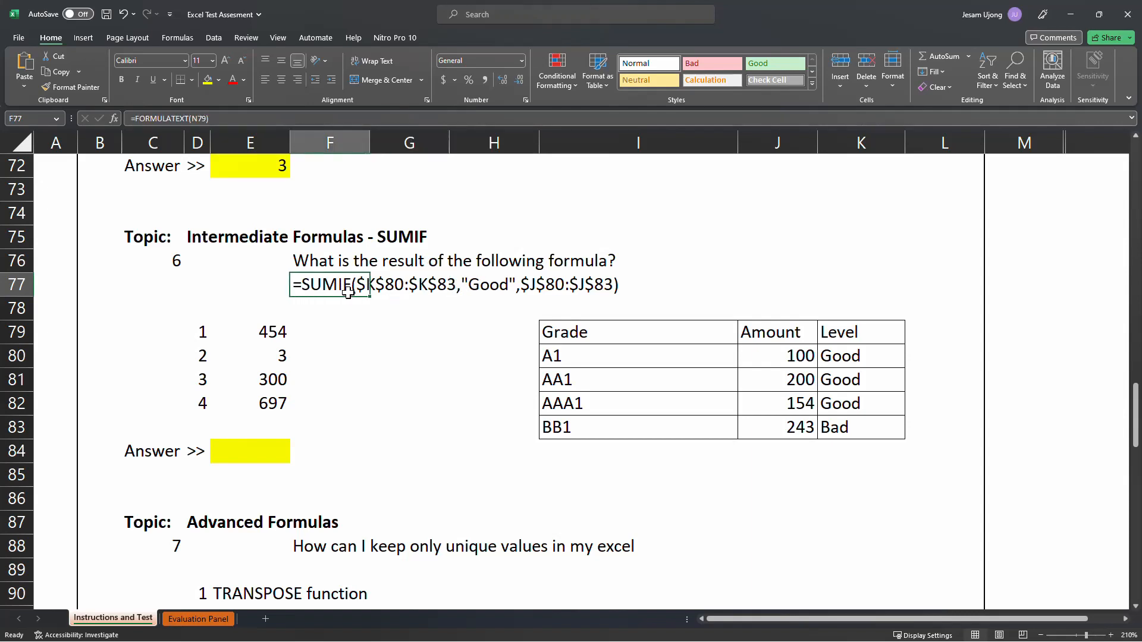
double_click(351, 291)
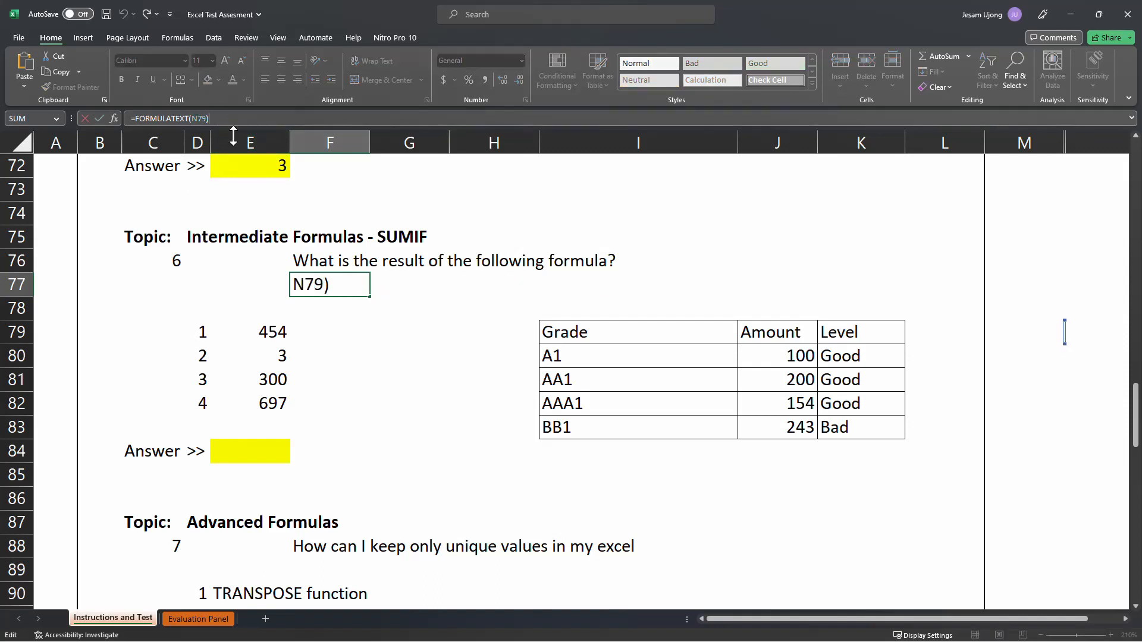
key(Escape)
click(405, 376)
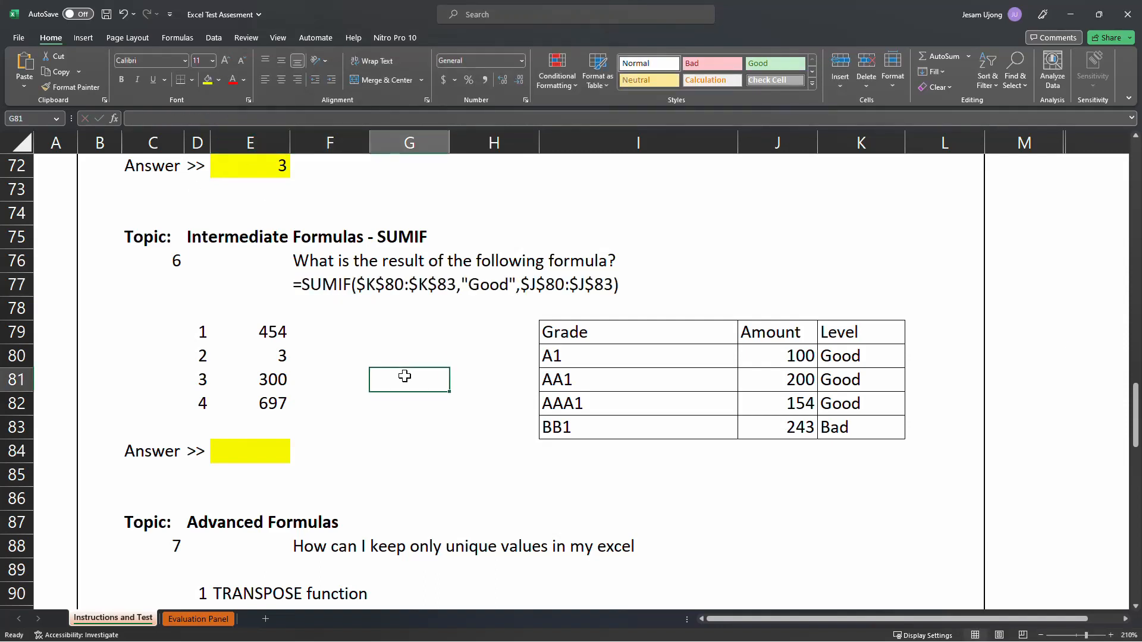
click(589, 405)
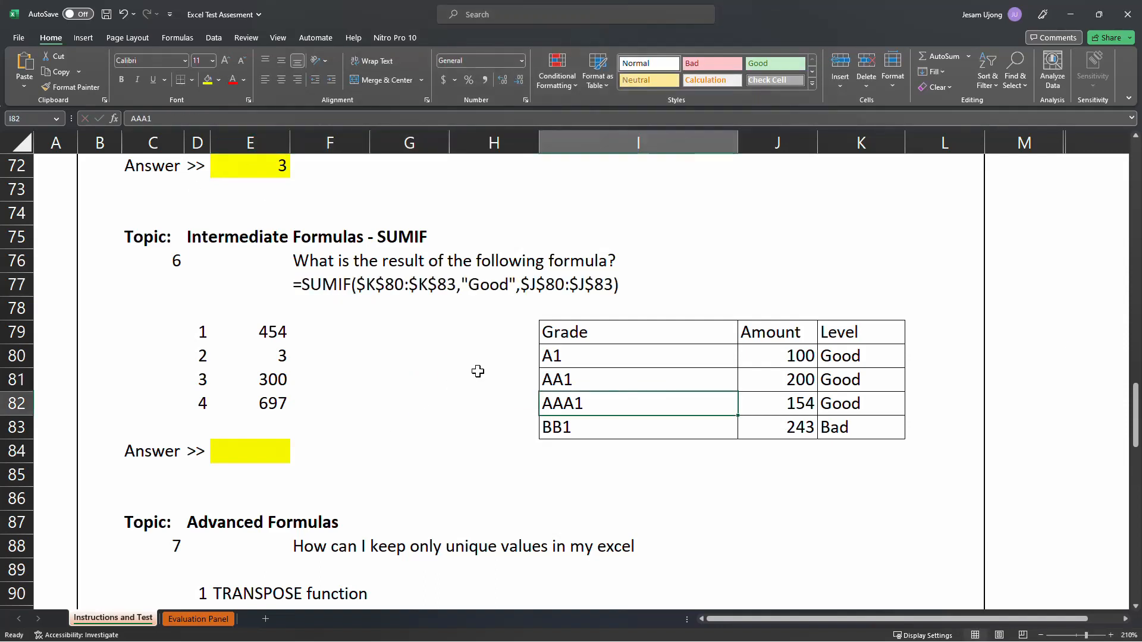
click(381, 341)
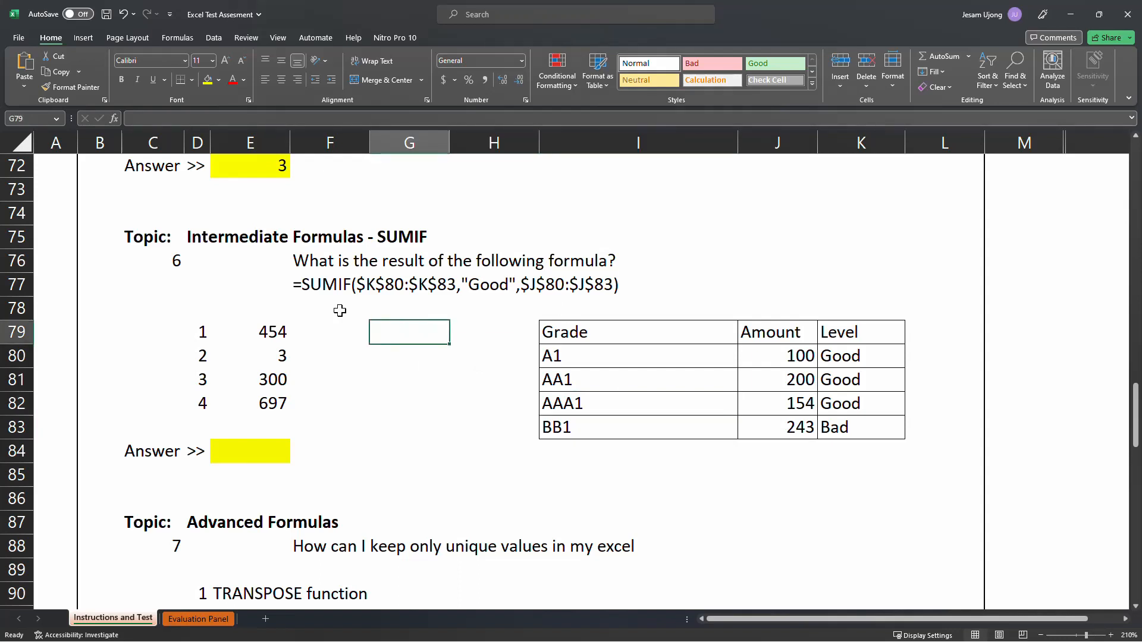
- Enter =SUMIF($K$80:$K$83,"Good",$J$80:$J$83) in F78 to calculate question 6's result
click(323, 311)
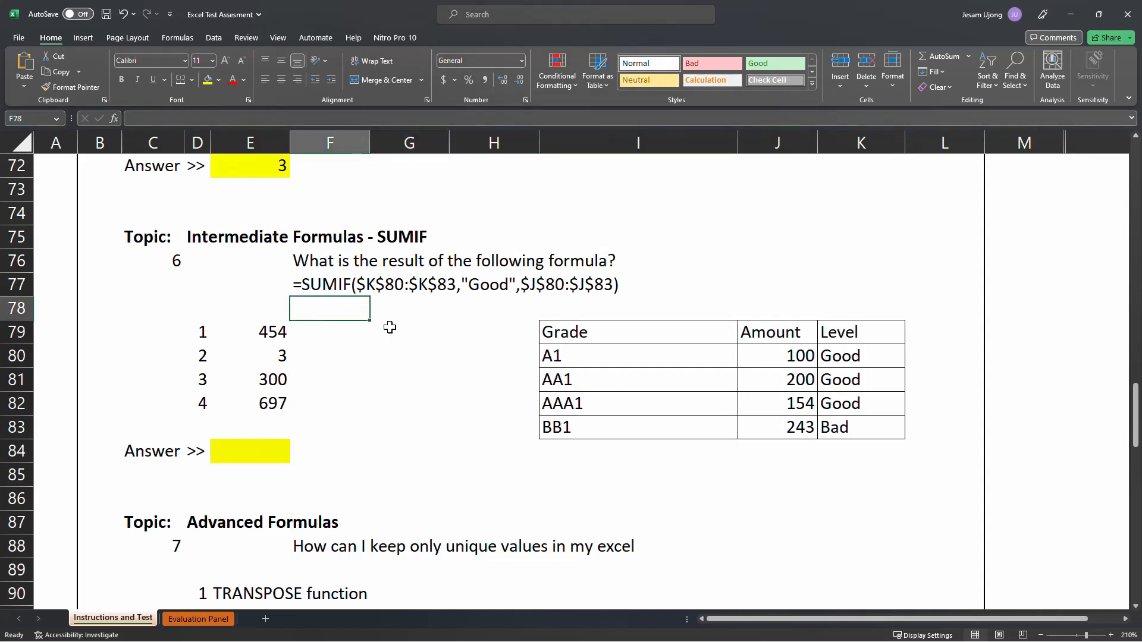
text(=s)
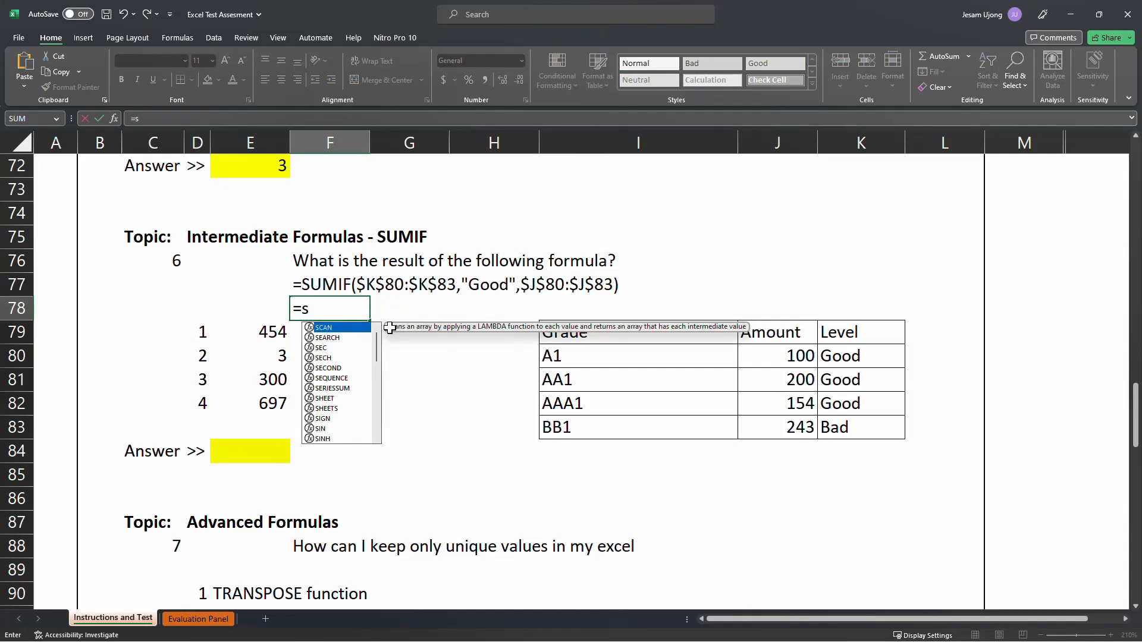
text(umif)
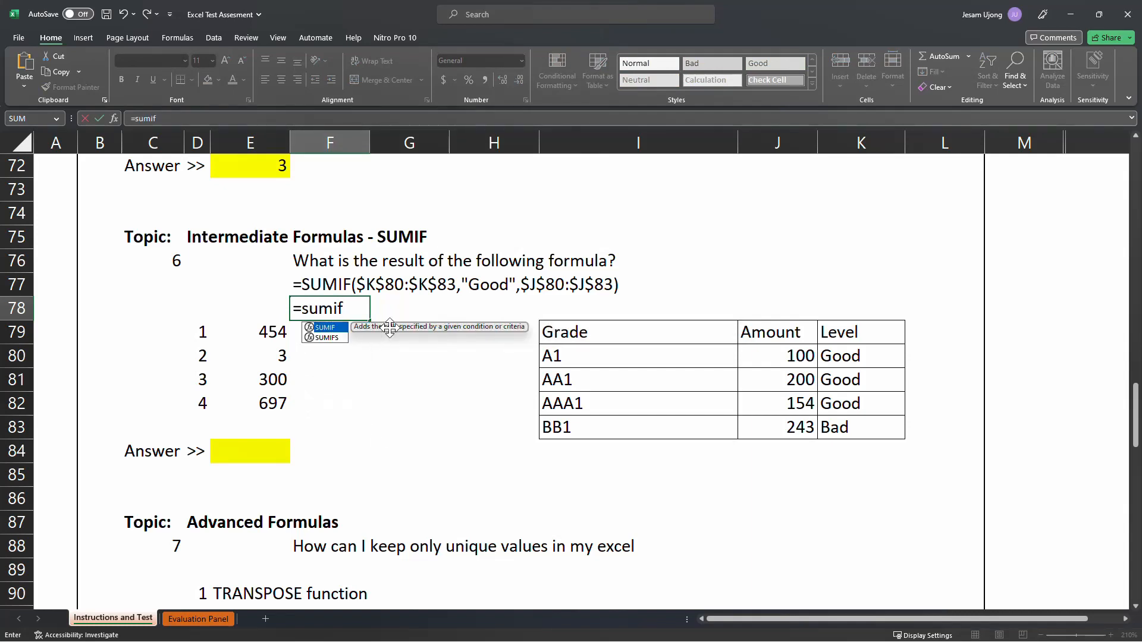
key(Tab)
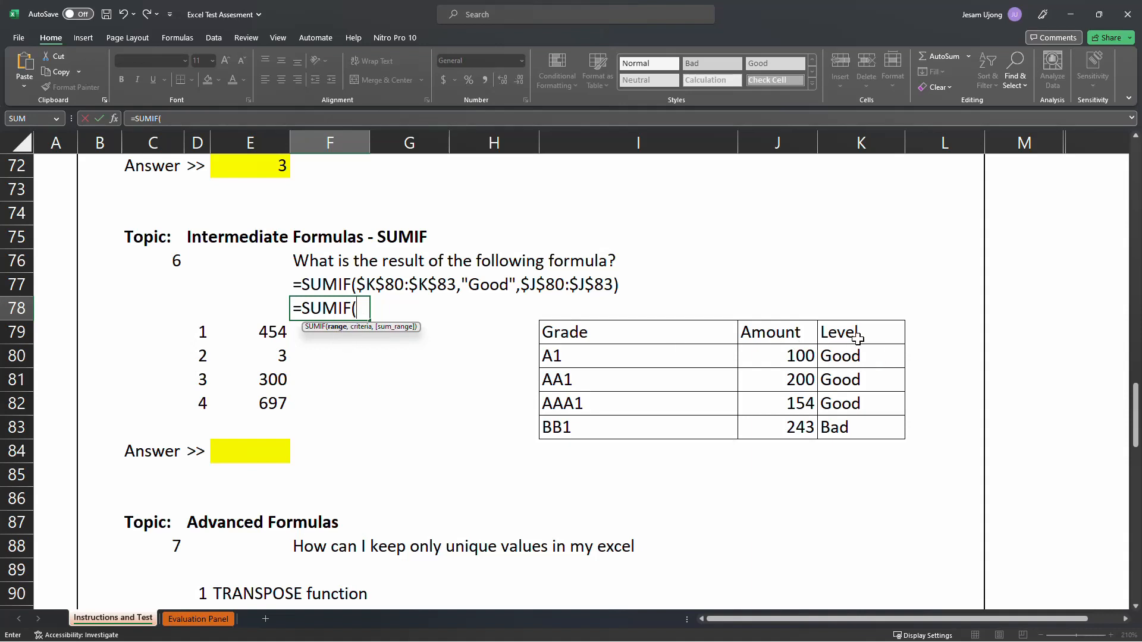
drag(851, 357, 867, 418)
key(F4)
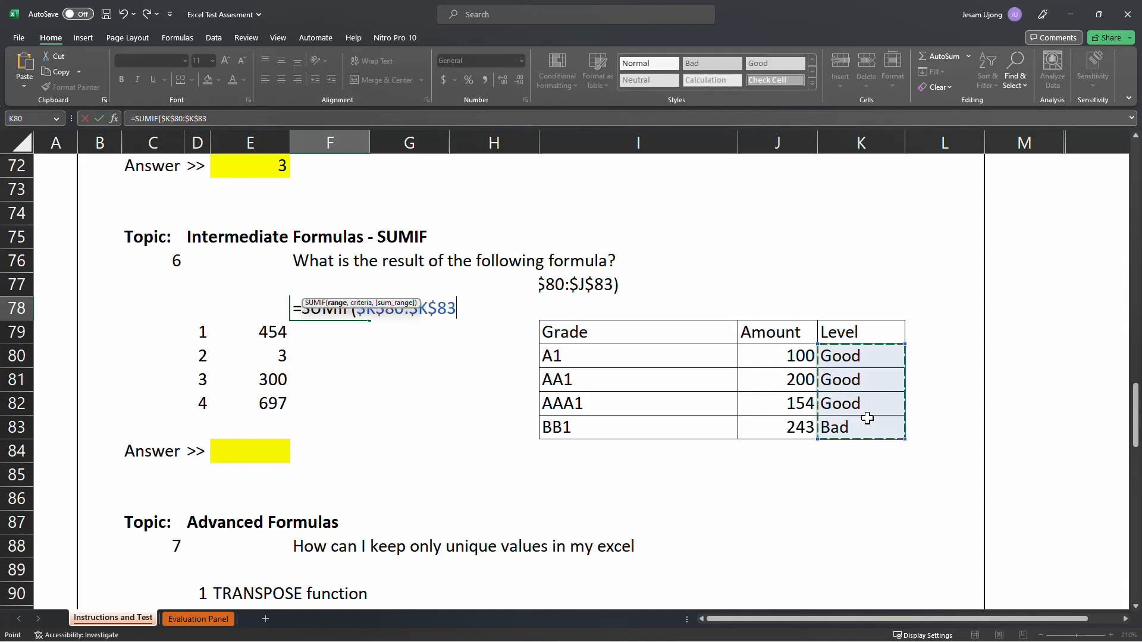
text(,)
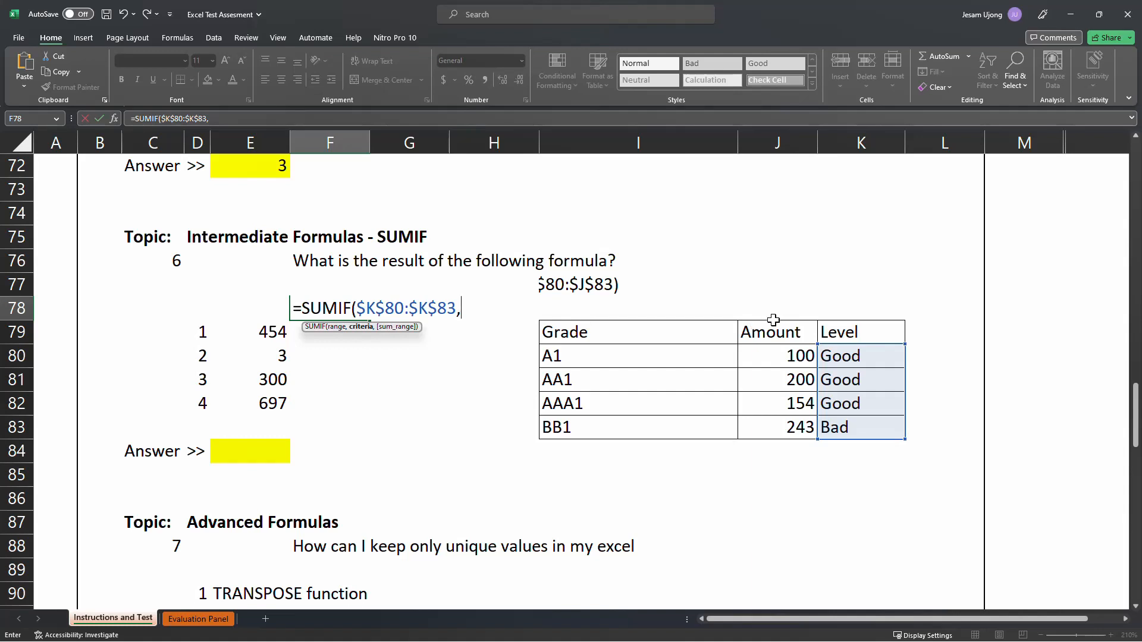
text("Good",,)
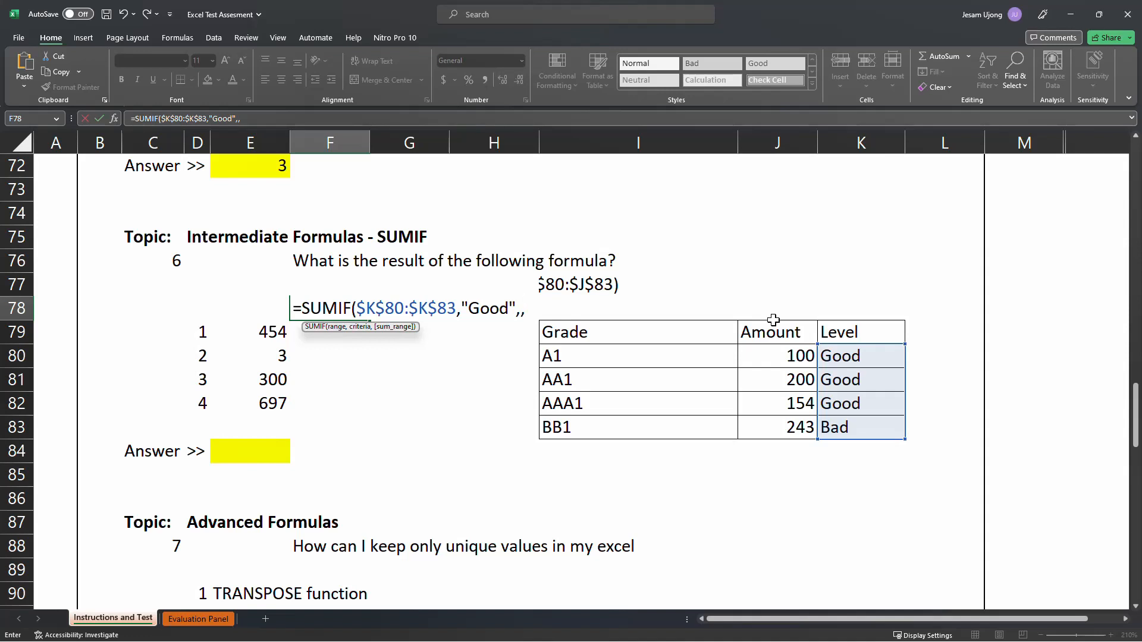
key(BackSpace)
drag(794, 355, 799, 430)
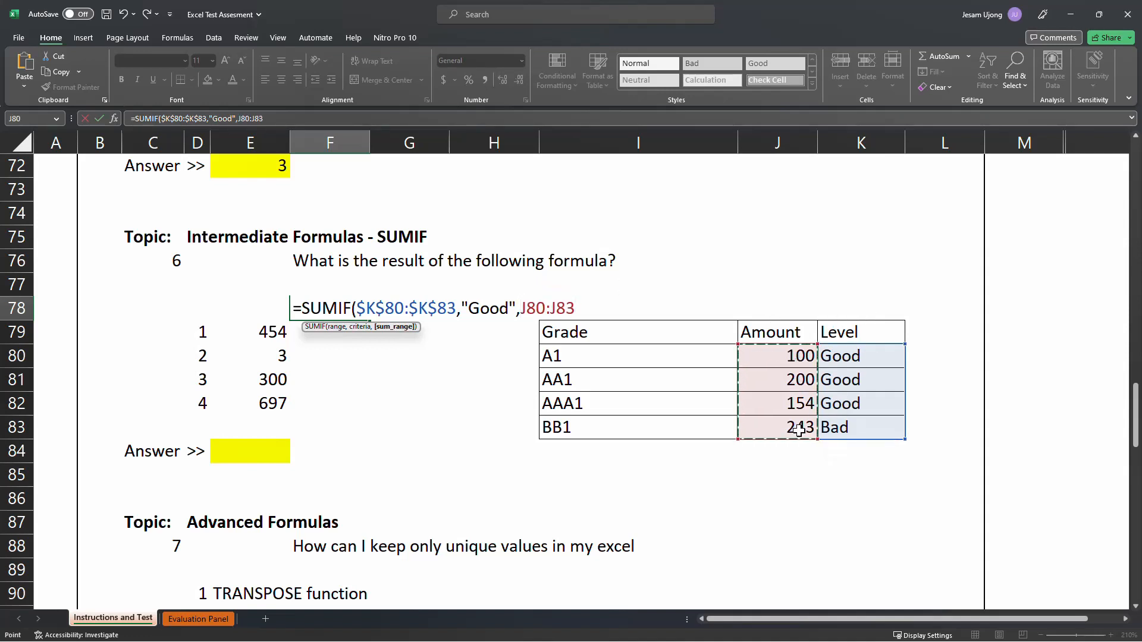
key(F4)
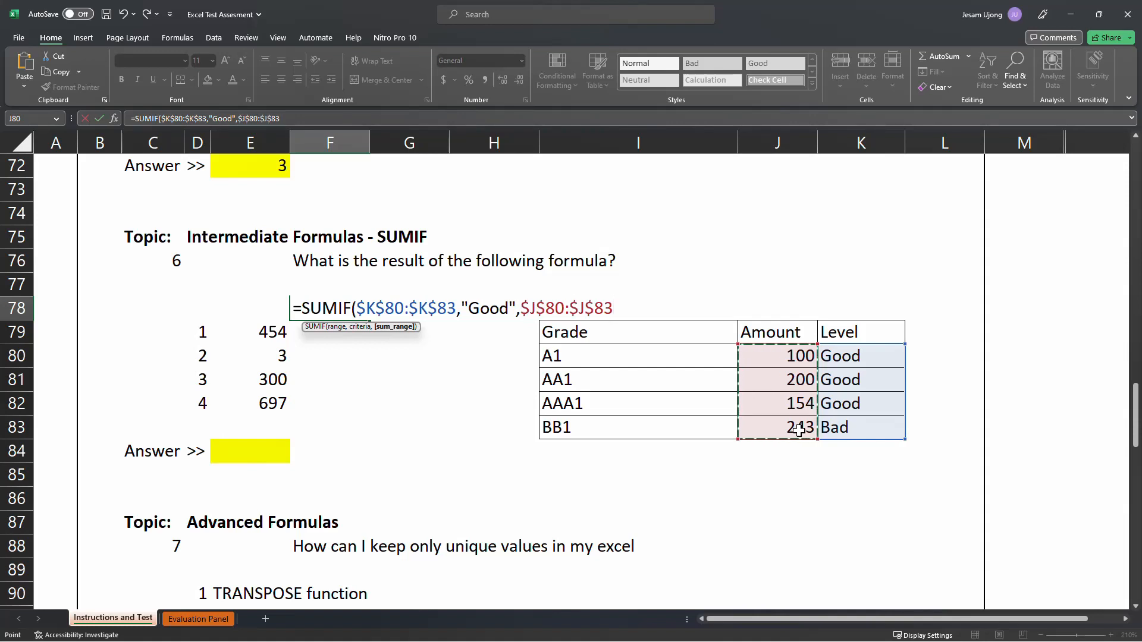
text())
key(Return)
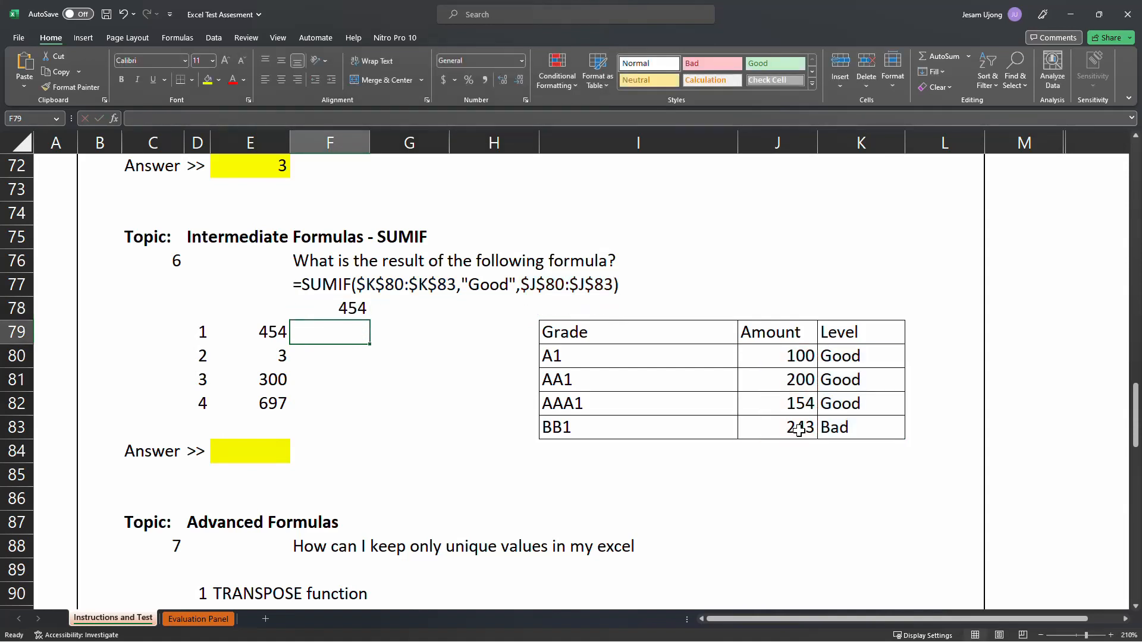
- Review the SUMIF formula in F78 against column K as criteria range and column J as sum range
click(318, 303)
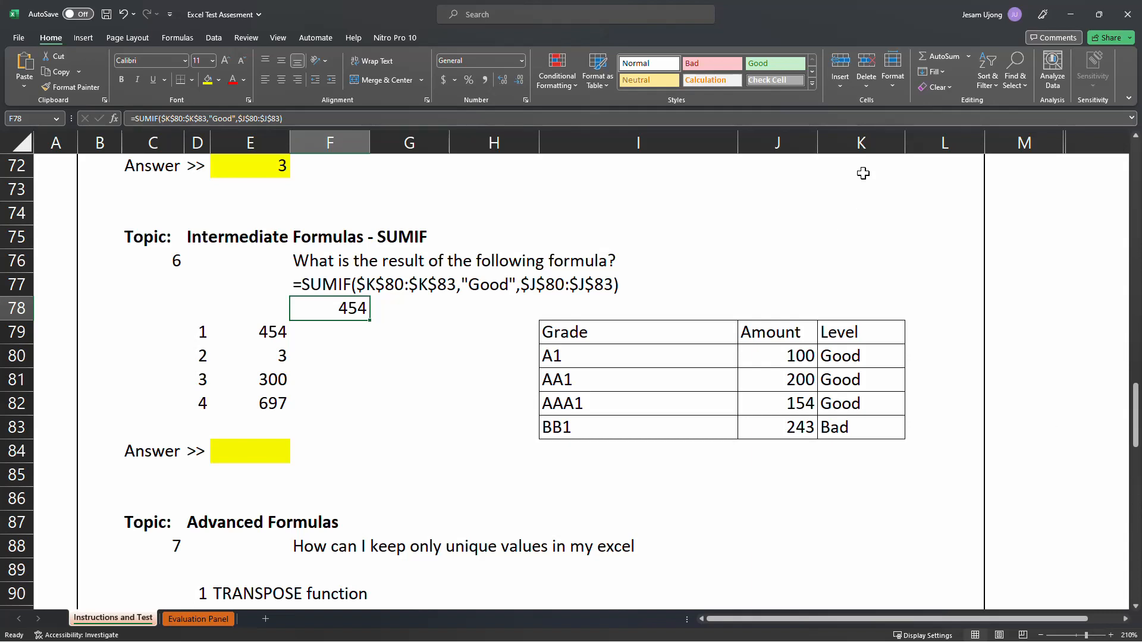
click(872, 138)
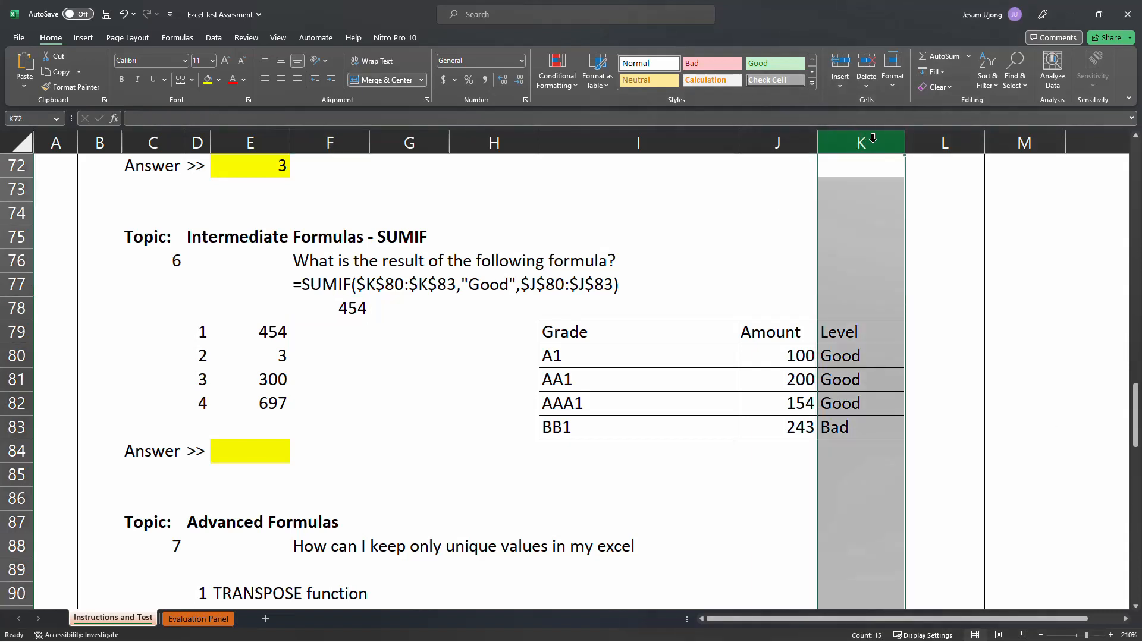
click(773, 137)
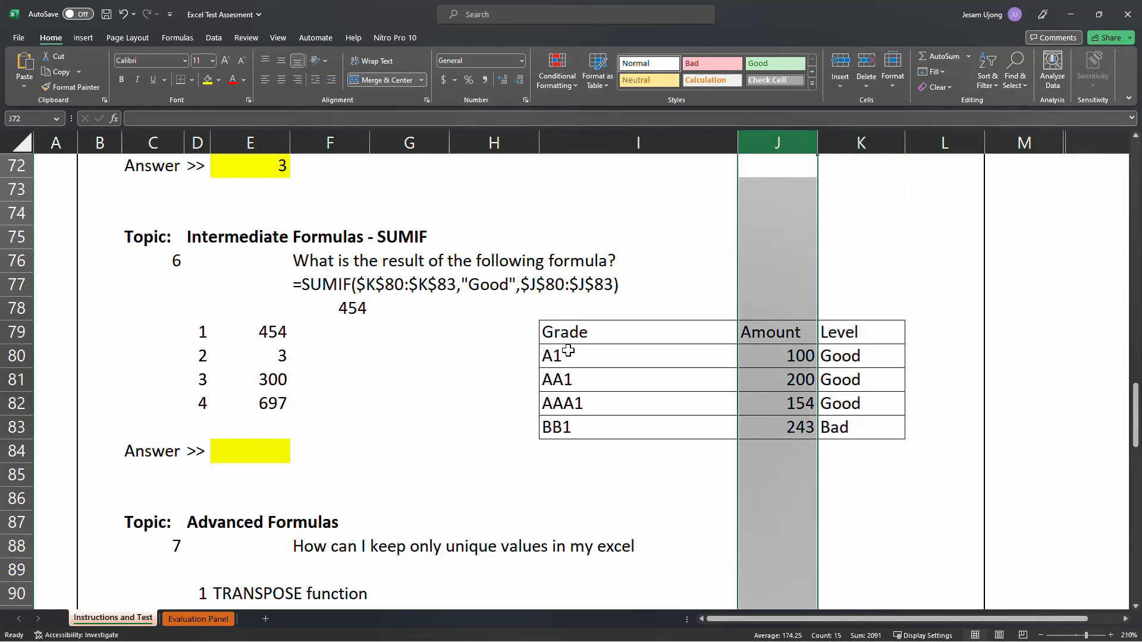
click(360, 308)
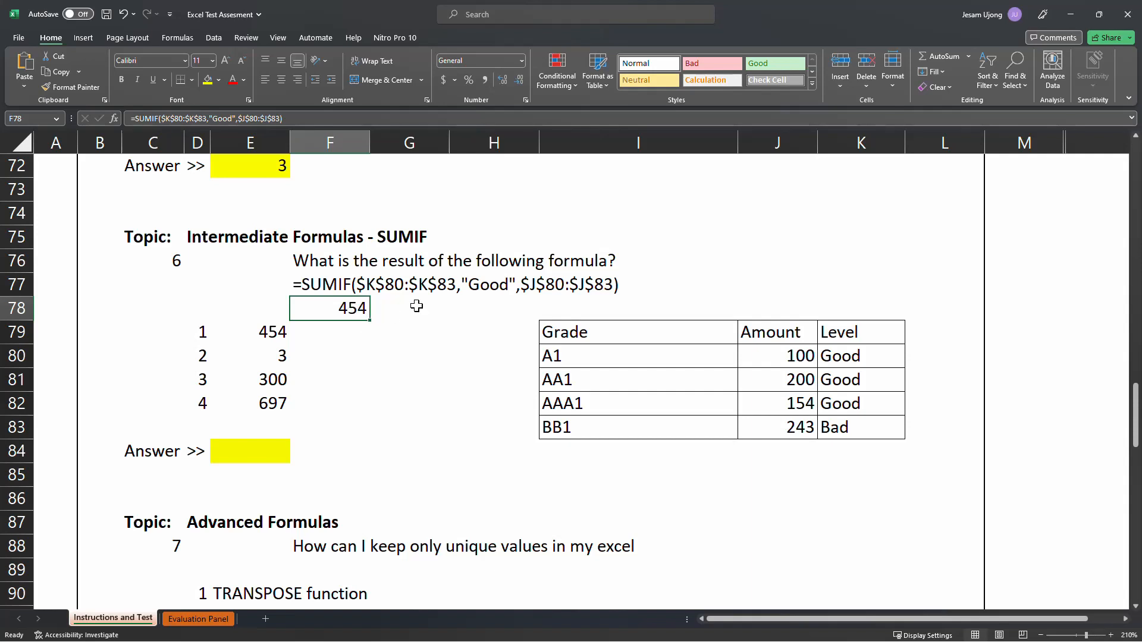
click(385, 305)
click(356, 312)
click(384, 313)
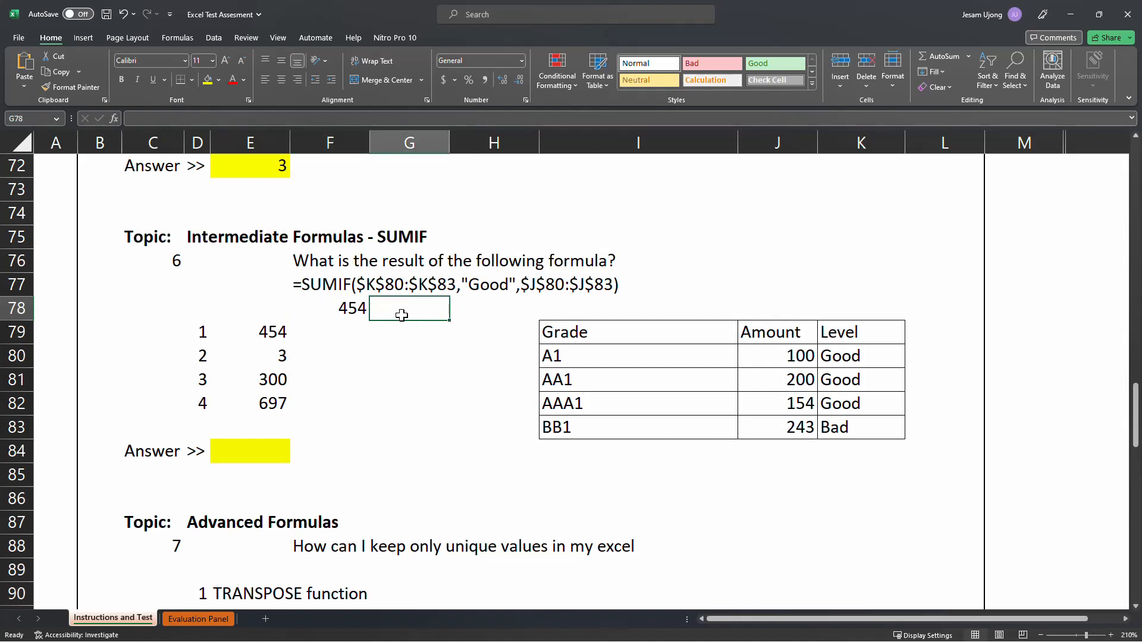
- Try filling F78's SUMIF formula across to H78 and down to F85 to test its absolute references, undoing each fill
click(368, 315)
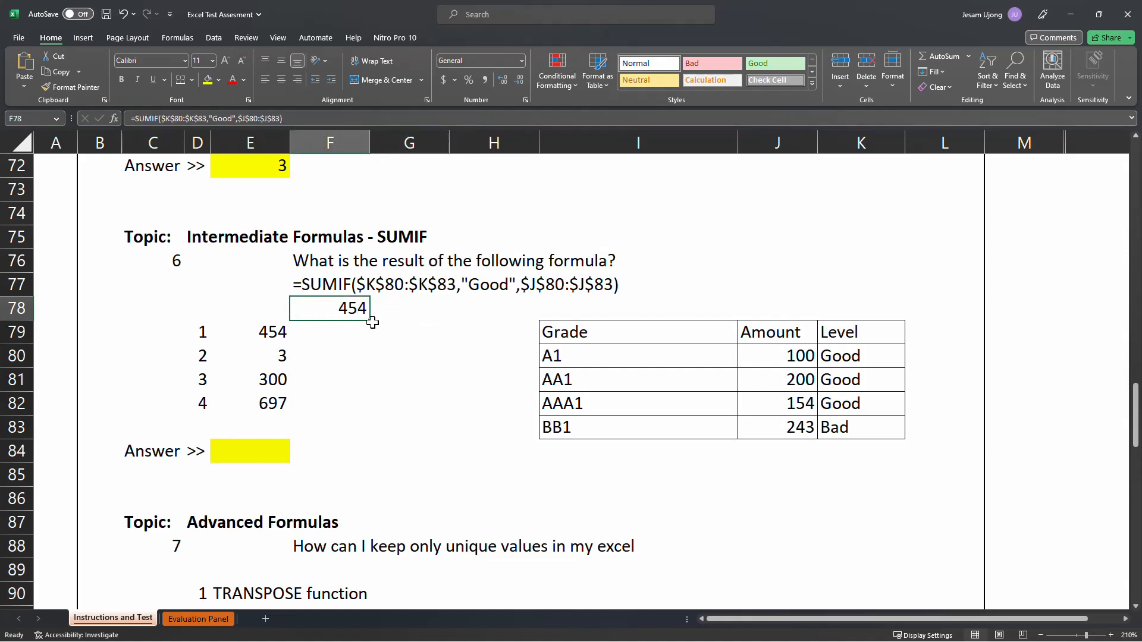
drag(369, 322, 477, 321)
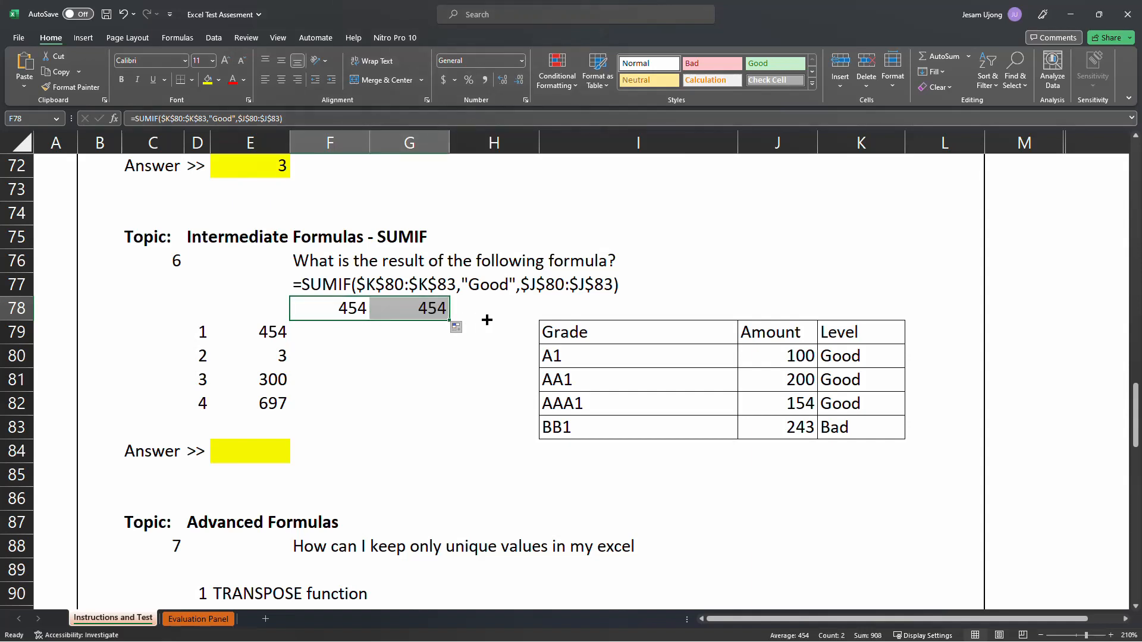
drag(450, 321, 504, 319)
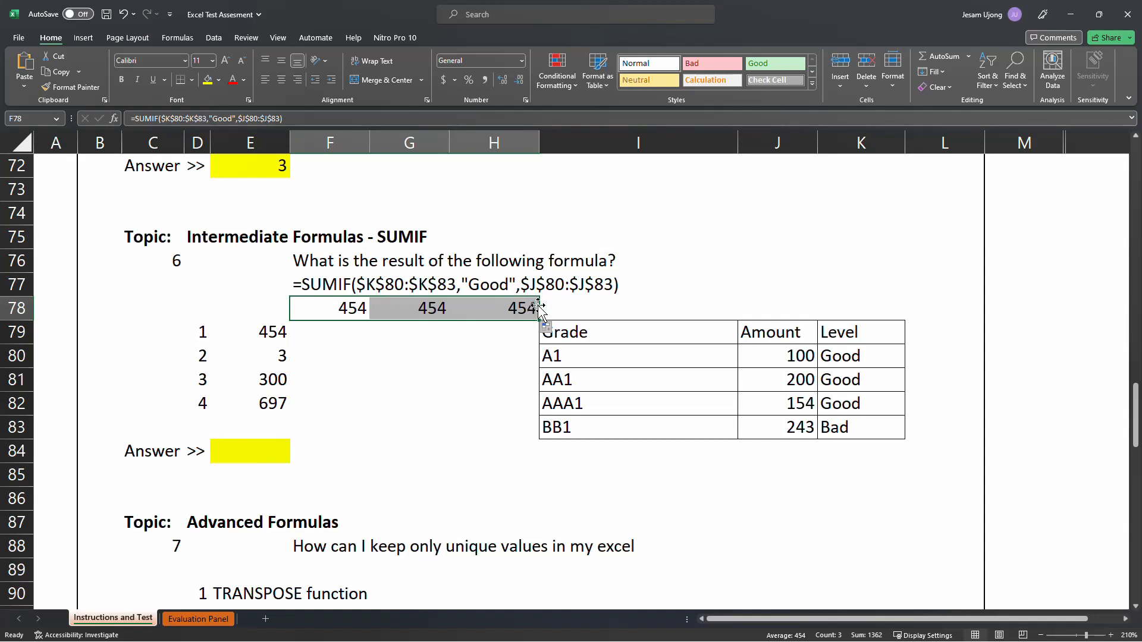
key(ctrl+z)
key(ctrl+z)
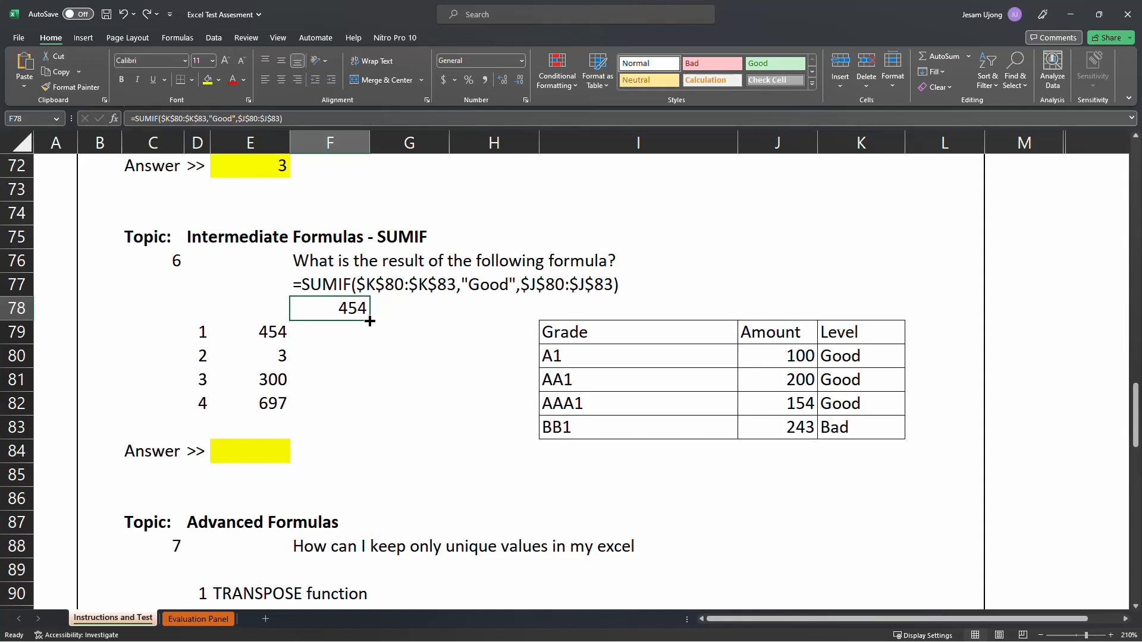
drag(370, 321, 372, 480)
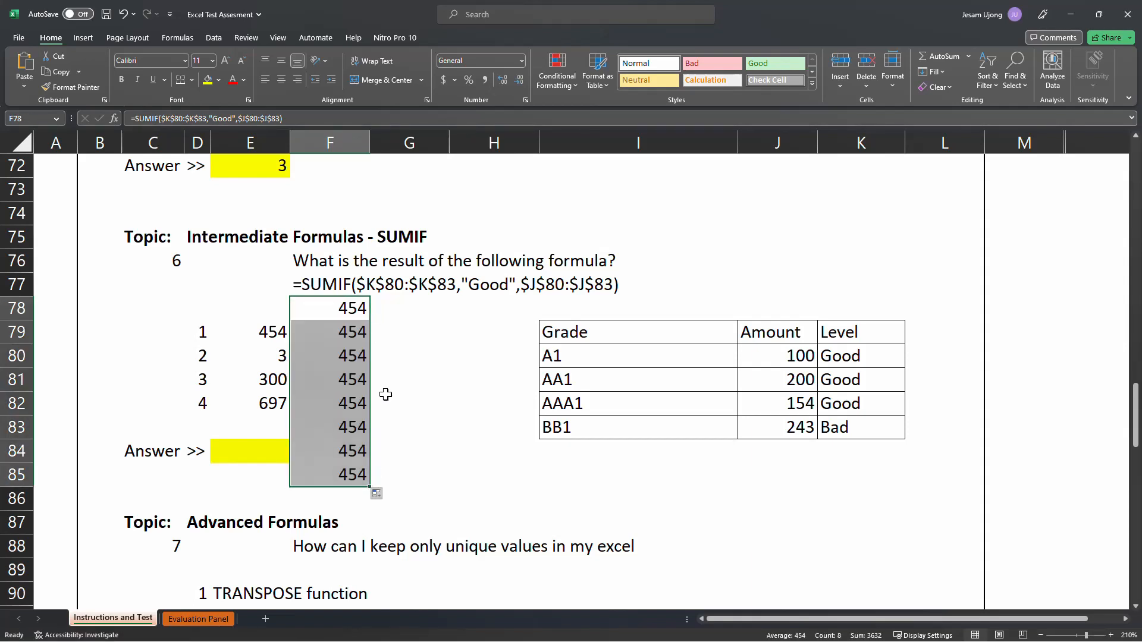
key(ctrl+z)
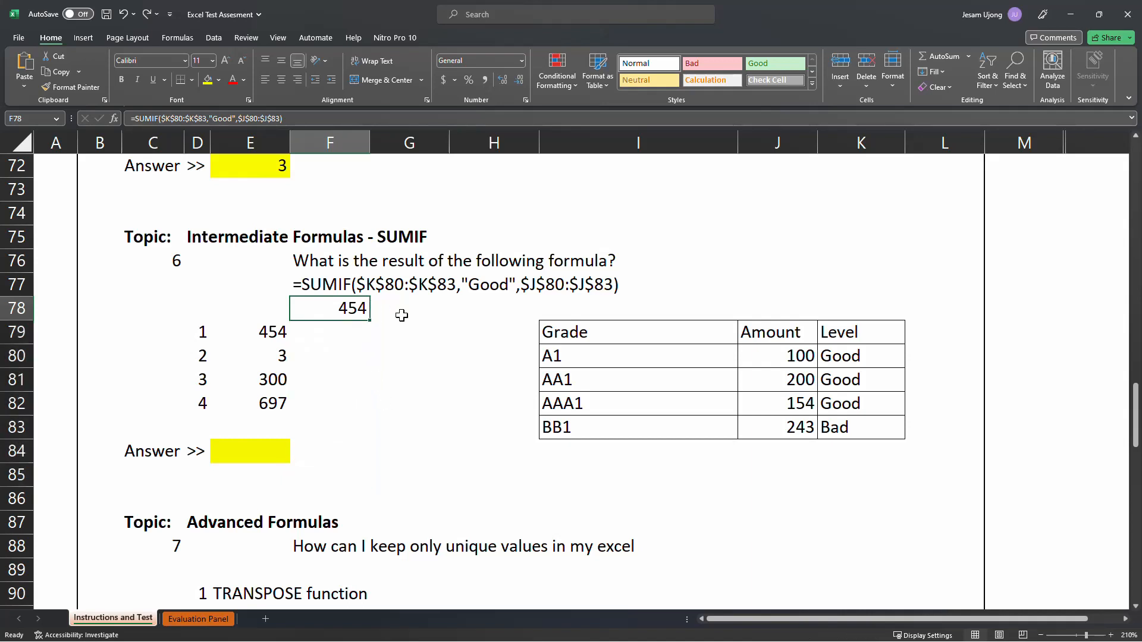
- Compare the formula text in row 77 and the calculation in F78 with the Amount and Level values in J80:K83
click(841, 351)
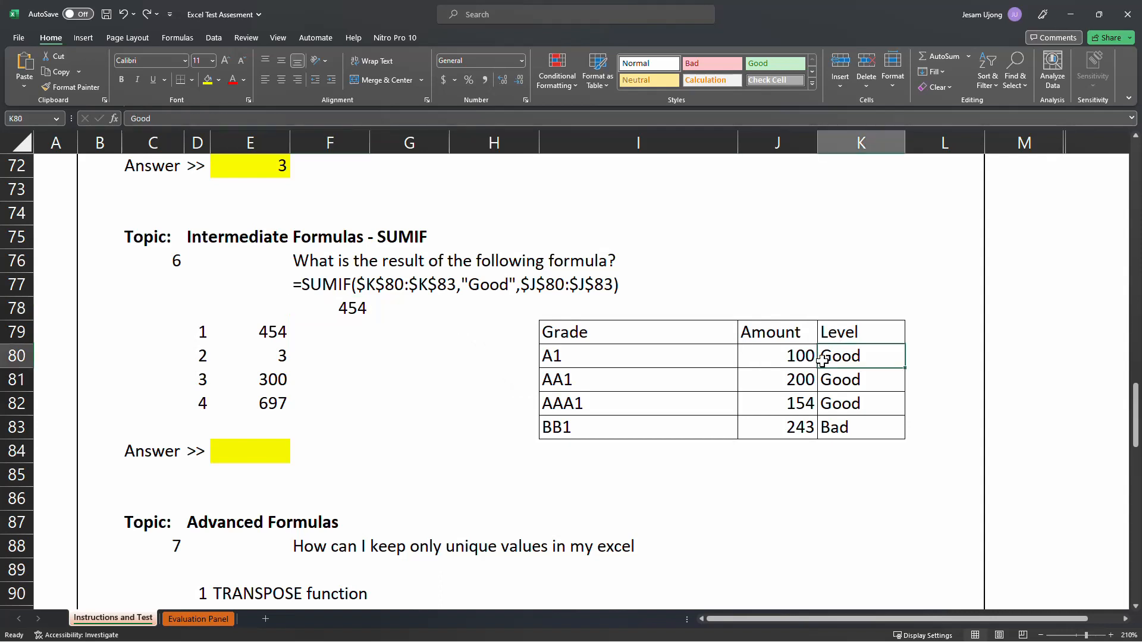
click(363, 306)
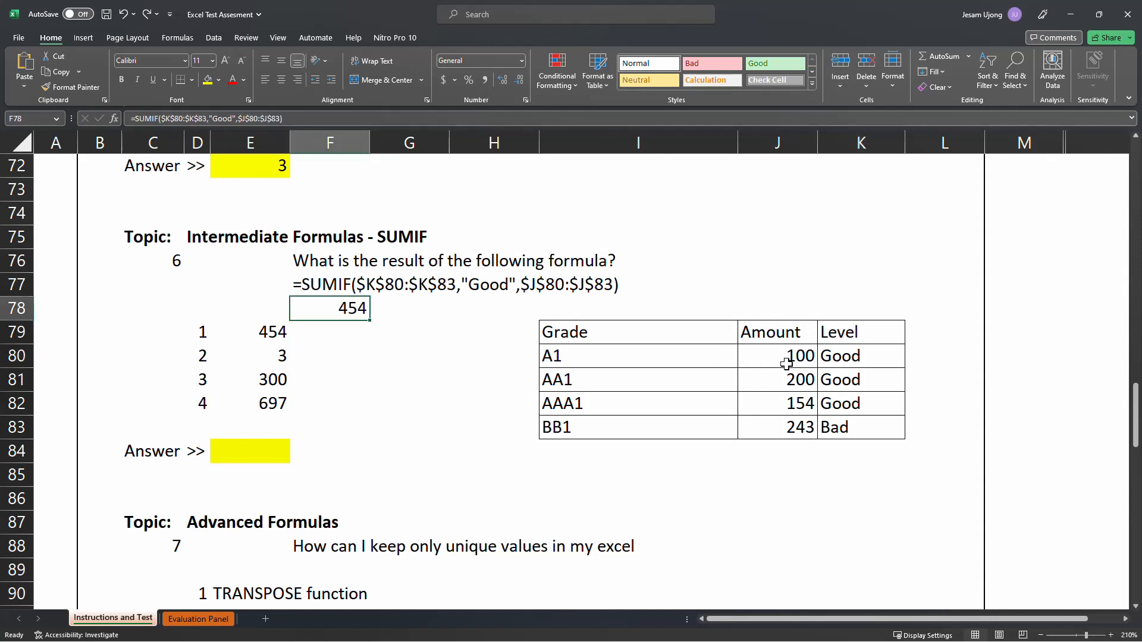
drag(785, 360, 833, 426)
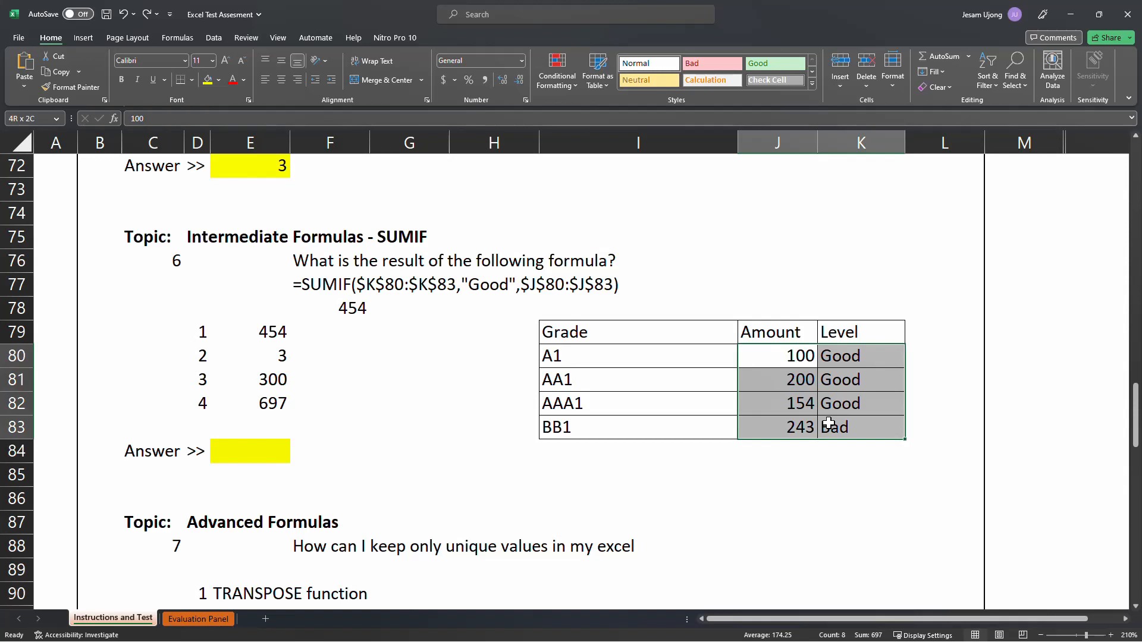
click(786, 364)
click(362, 290)
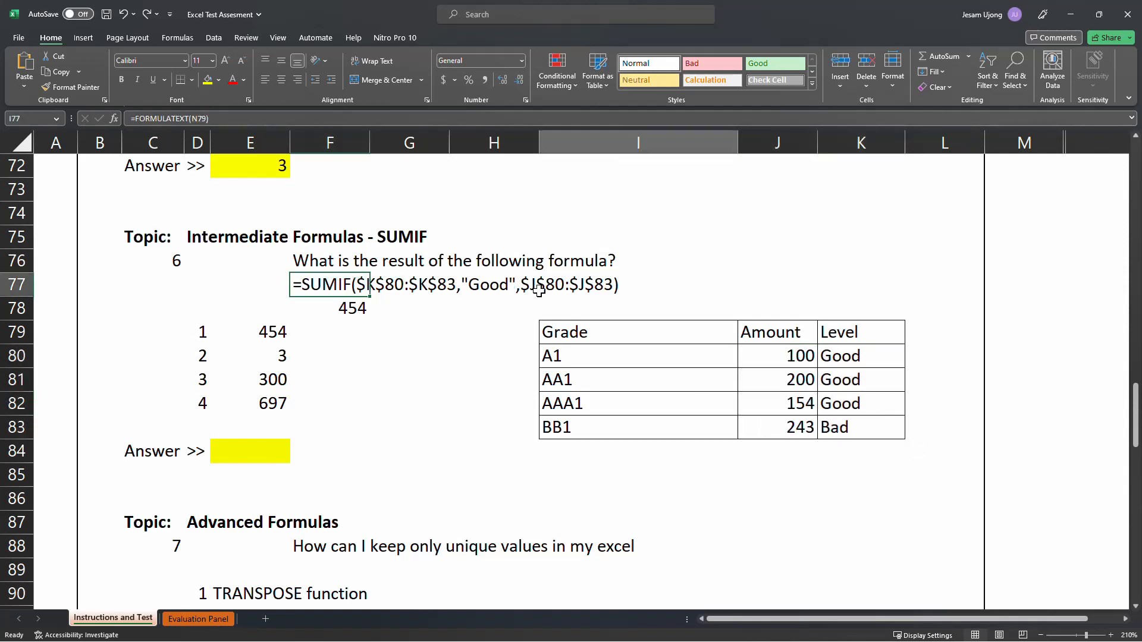
click(357, 313)
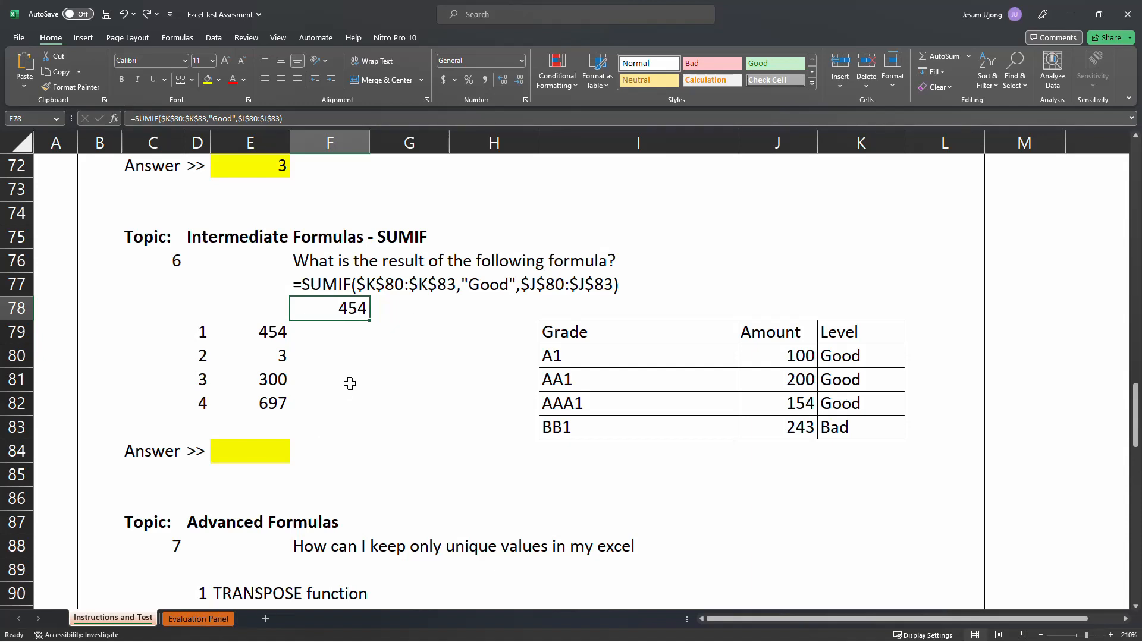
click(341, 286)
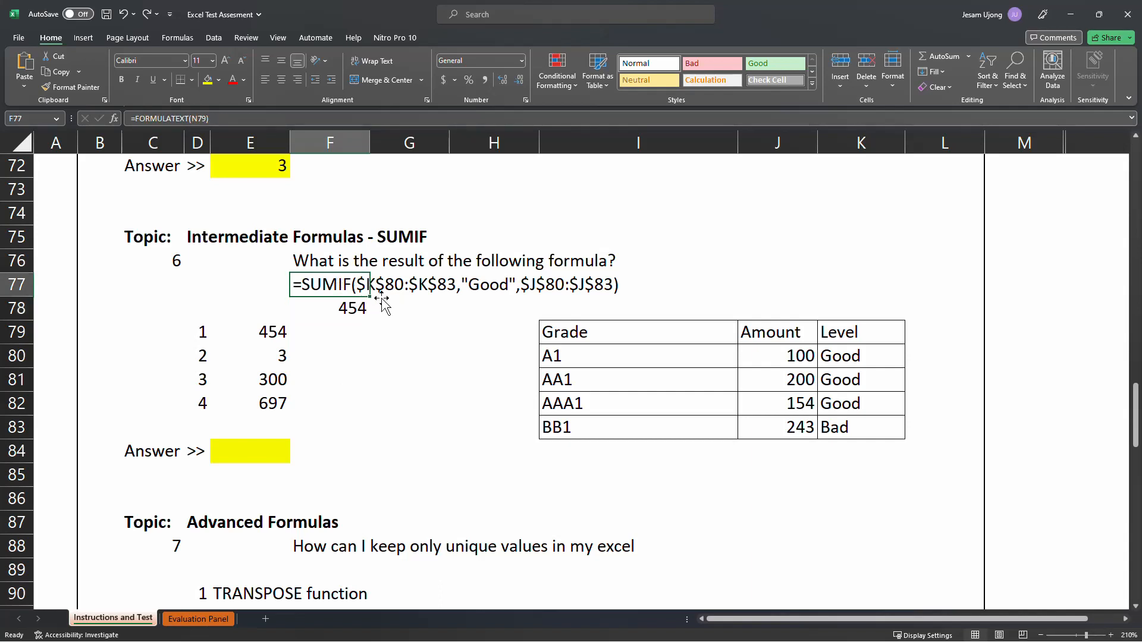
click(404, 281)
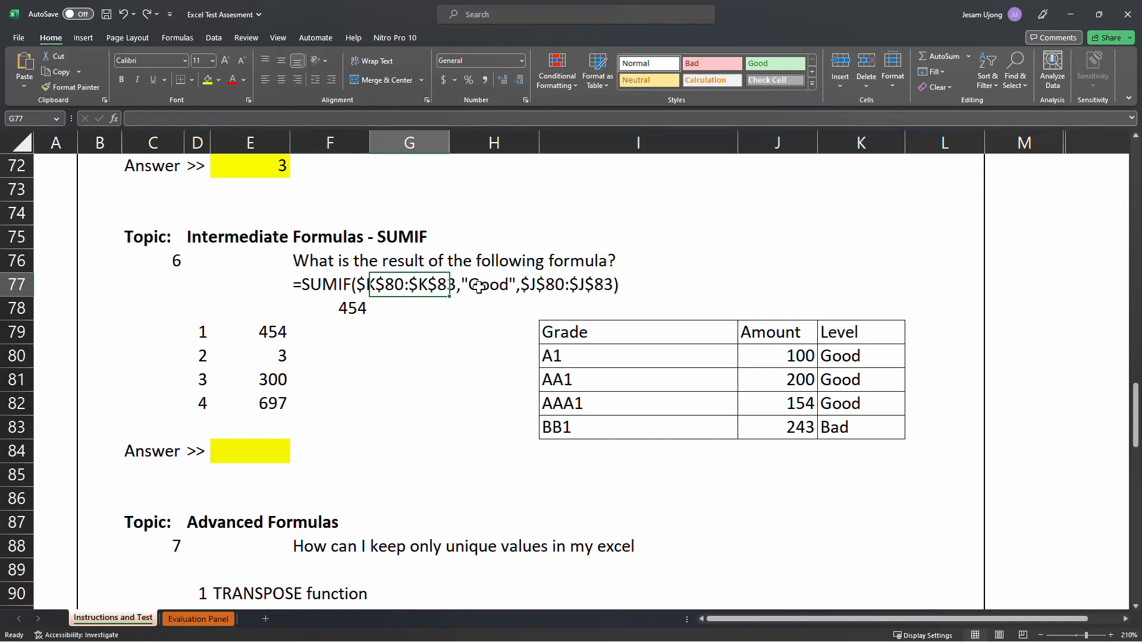
- Try filling F78's SUMIF formula across to G78 to check its absolute references, and clear the copy from G78
click(361, 310)
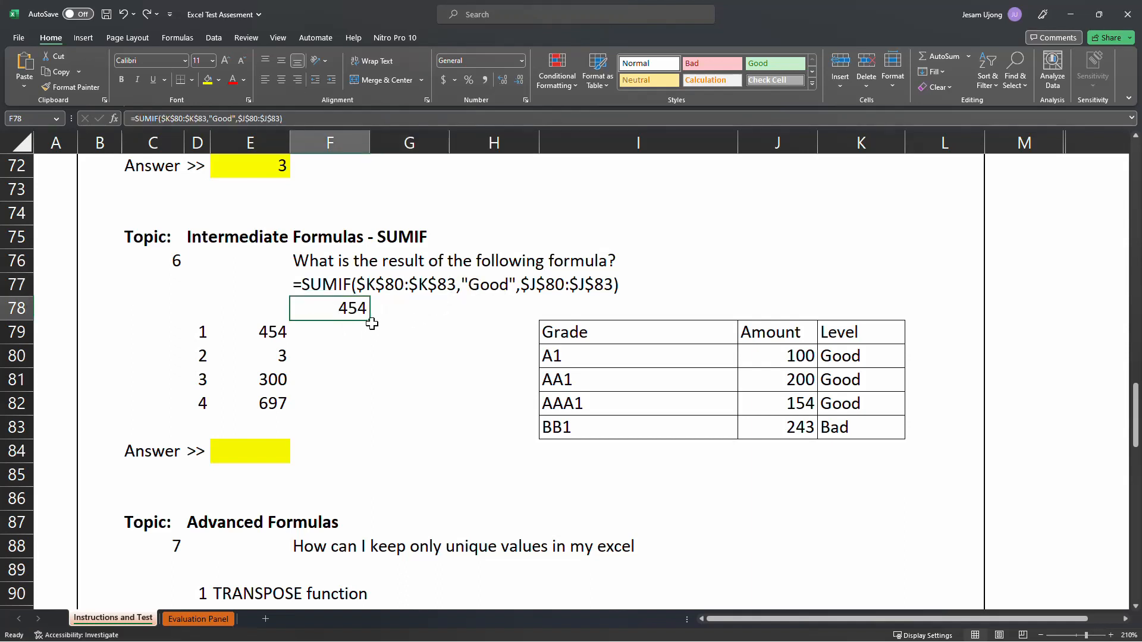
drag(372, 321, 440, 314)
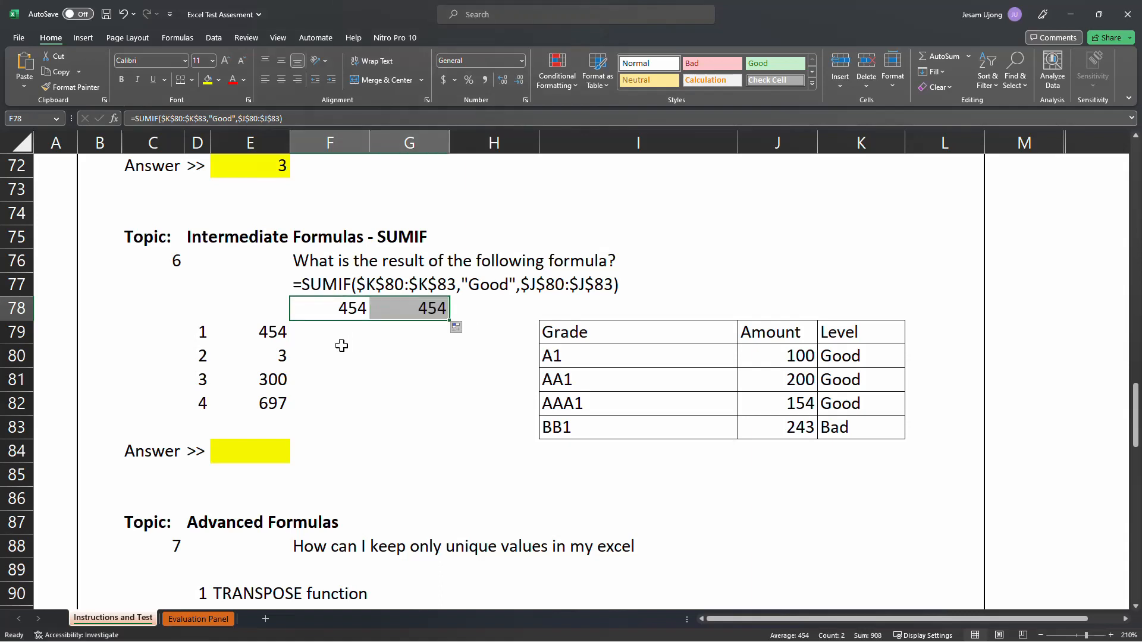
click(367, 312)
drag(370, 321, 453, 322)
click(437, 309)
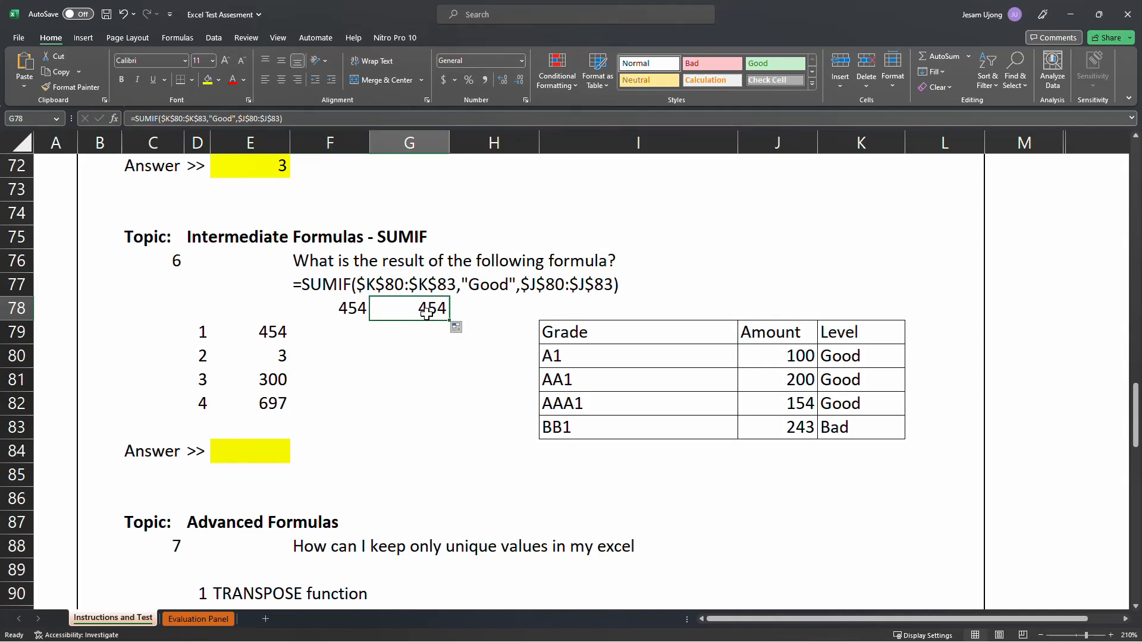
click(387, 283)
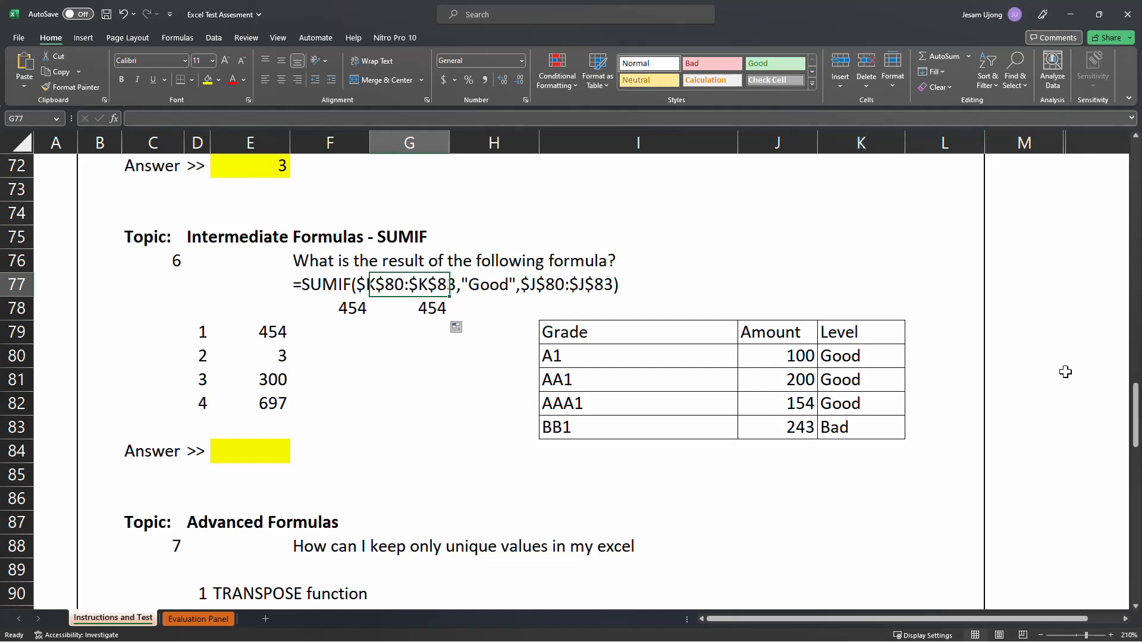
click(430, 310)
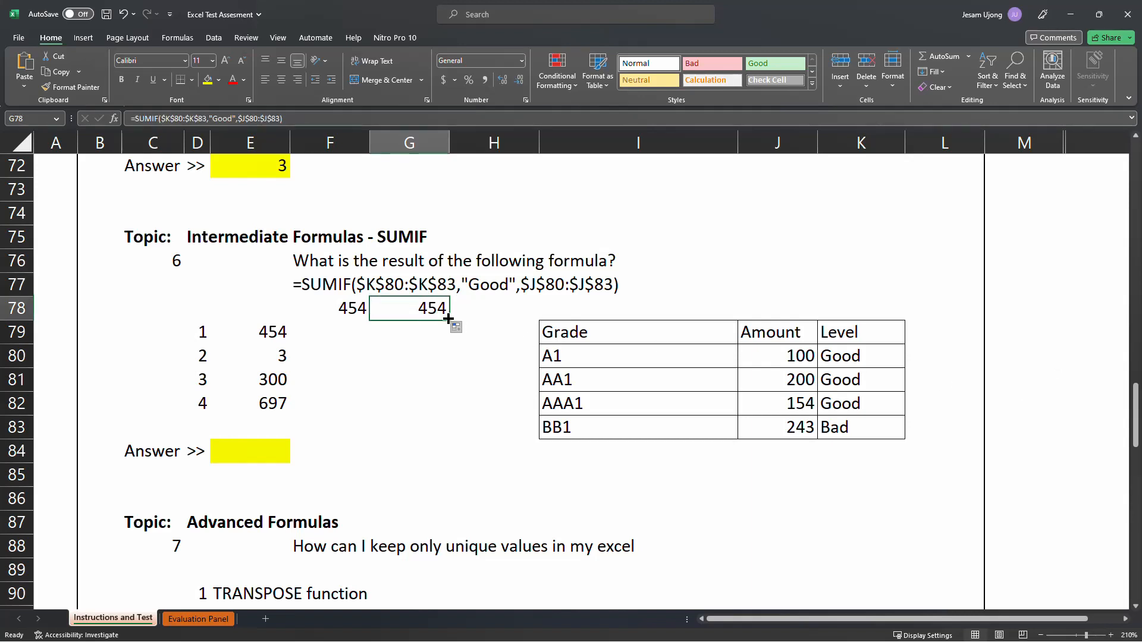
key(Delete)
- Clear the trial SUMIF formula from F78 and choose 1 as question 6's answer in E84
key(Left)
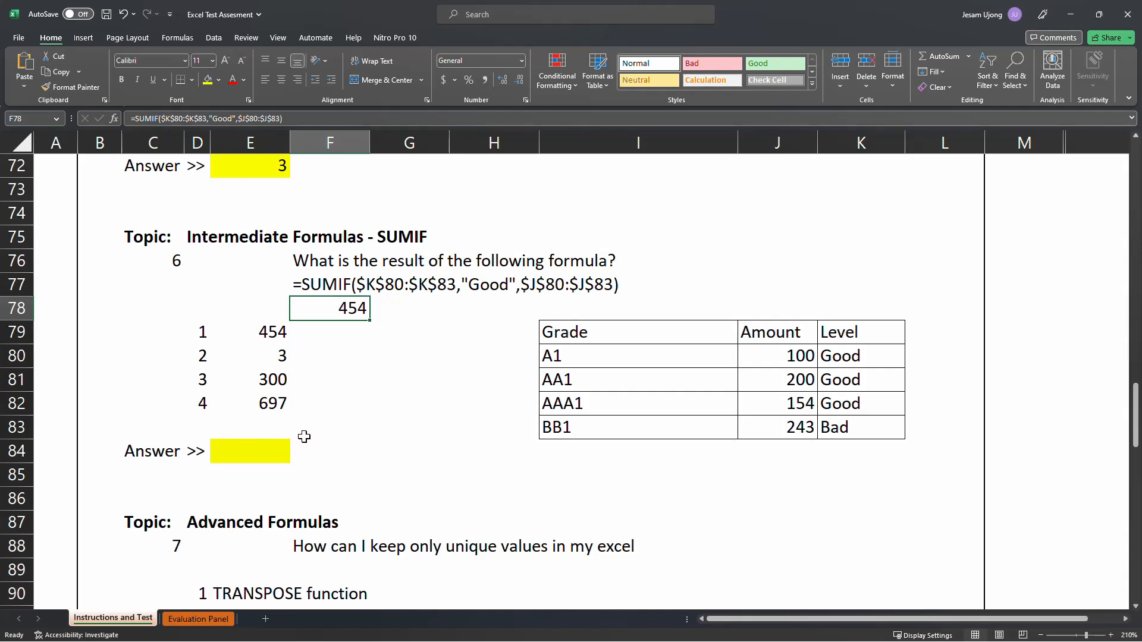
key(Delete)
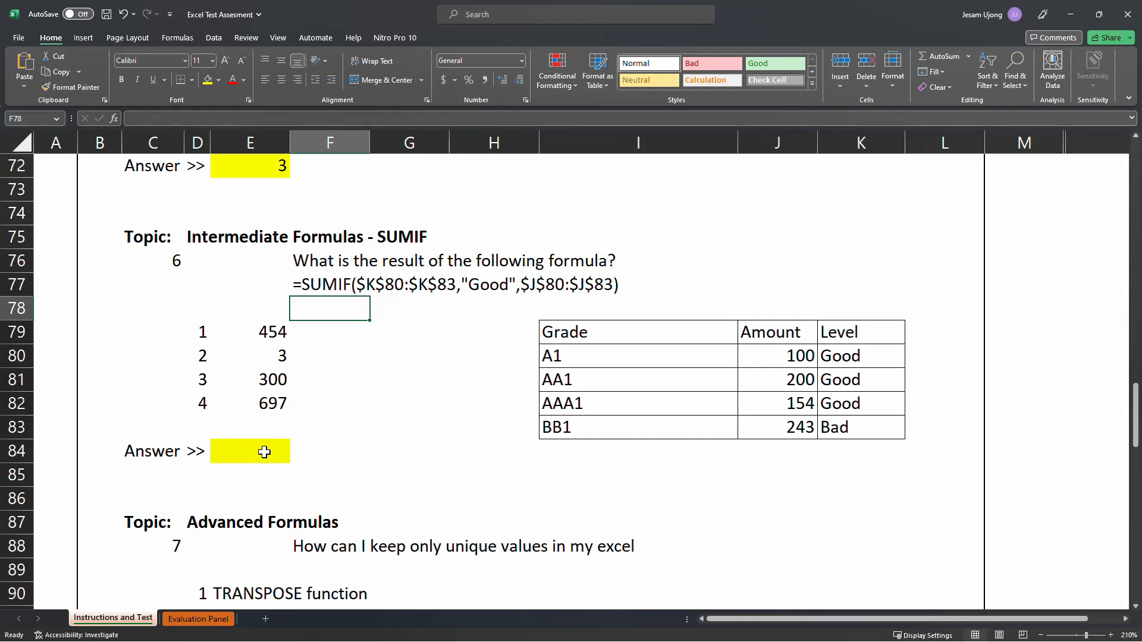
click(265, 455)
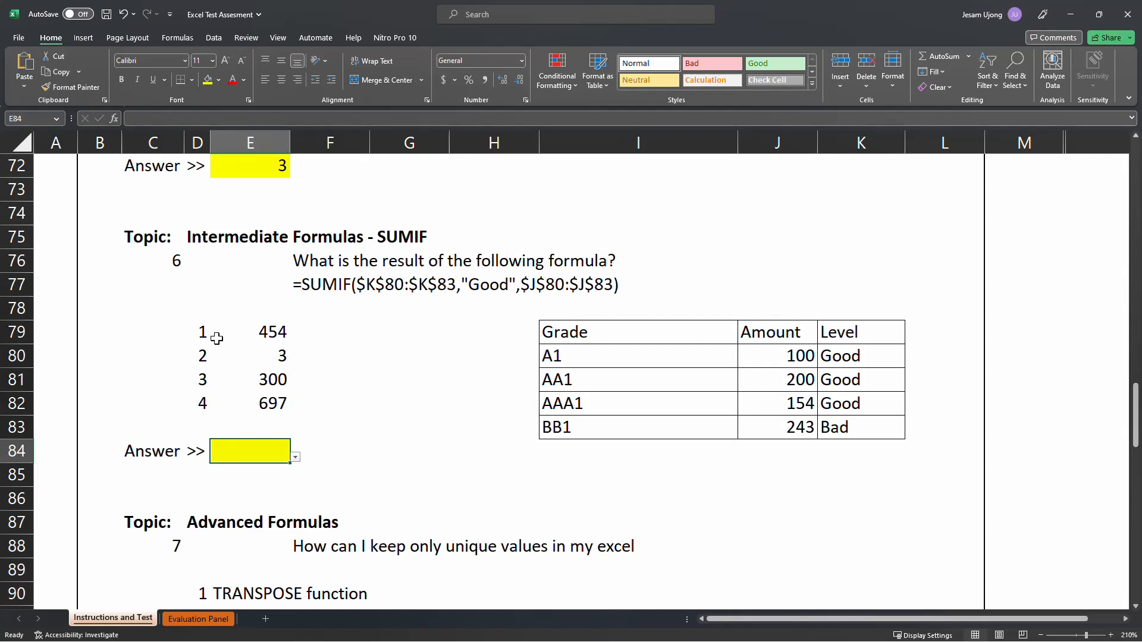
click(295, 456)
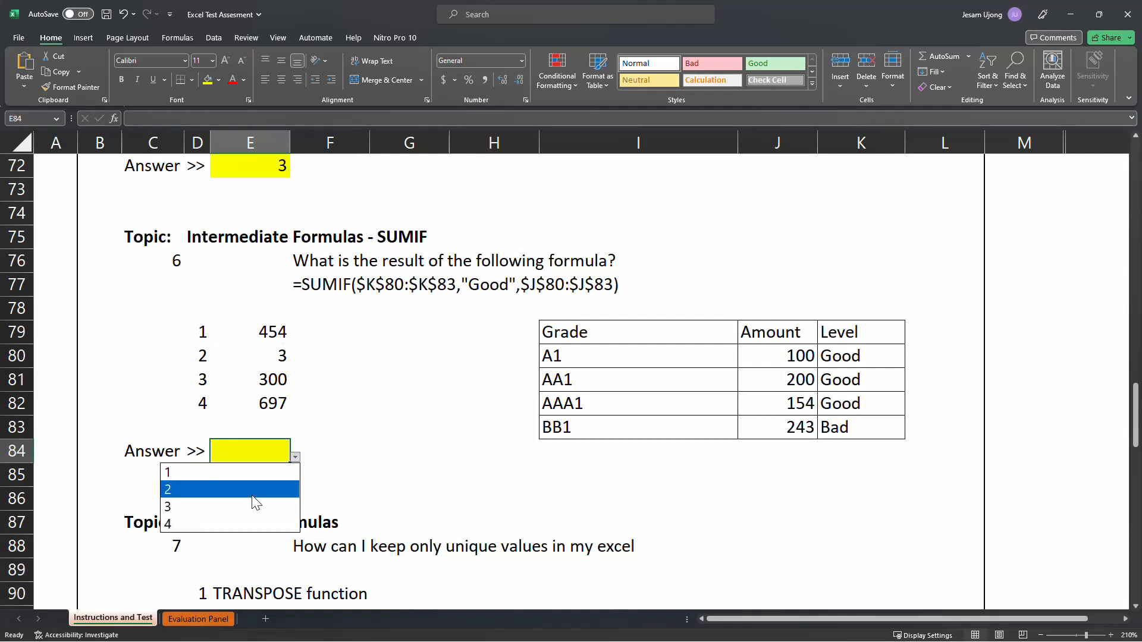
click(248, 474)
click(459, 376)
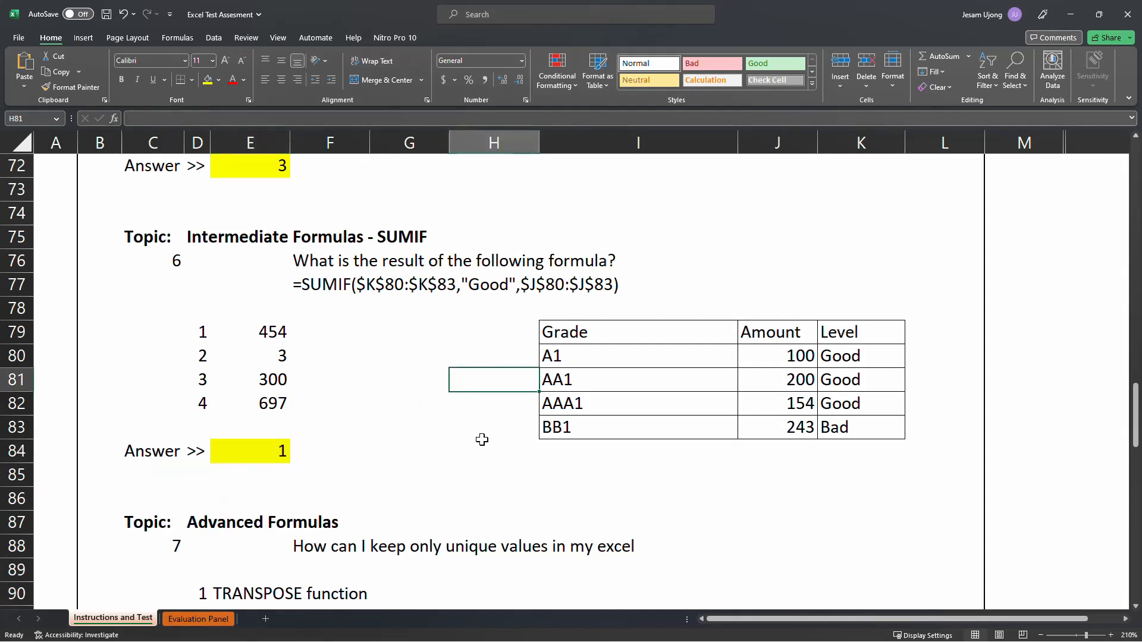
- Return to question 5 and enter =COUNTIF($K$67:$K$70,"Good") in I64 to calculate its result
scroll(393, 442, up, 1)
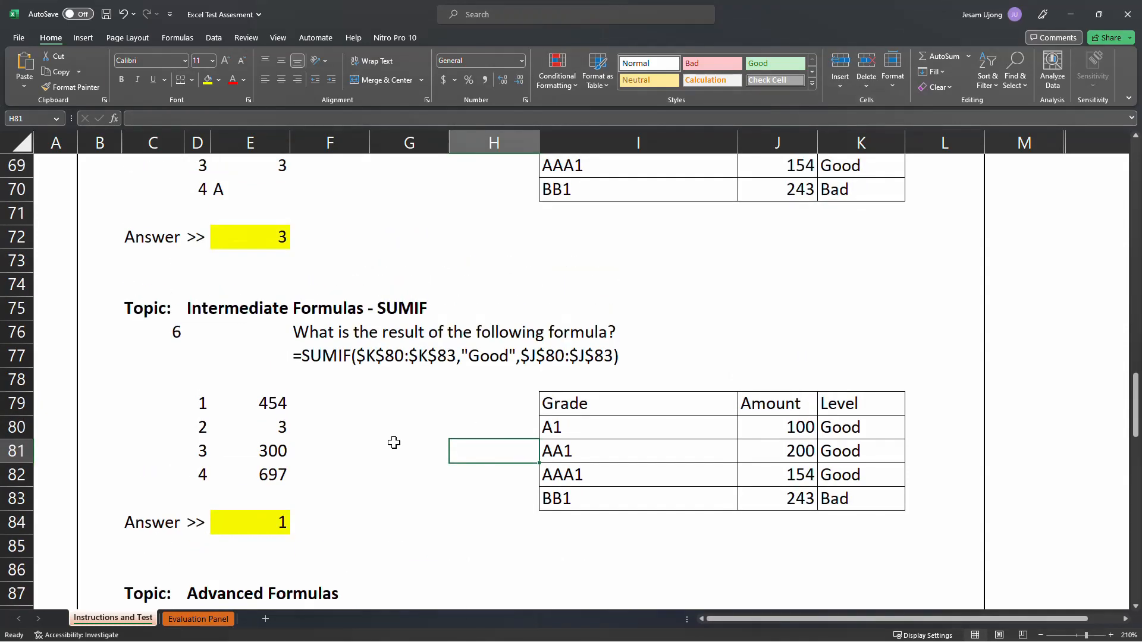
scroll(393, 443, up, 1)
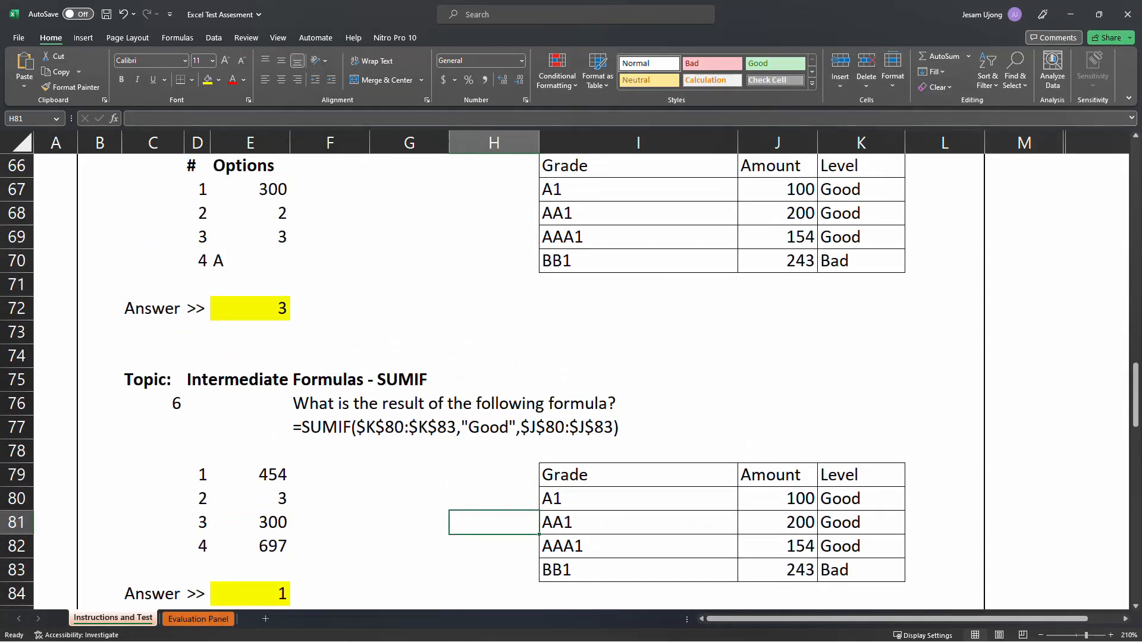
scroll(548, 365, up, 3)
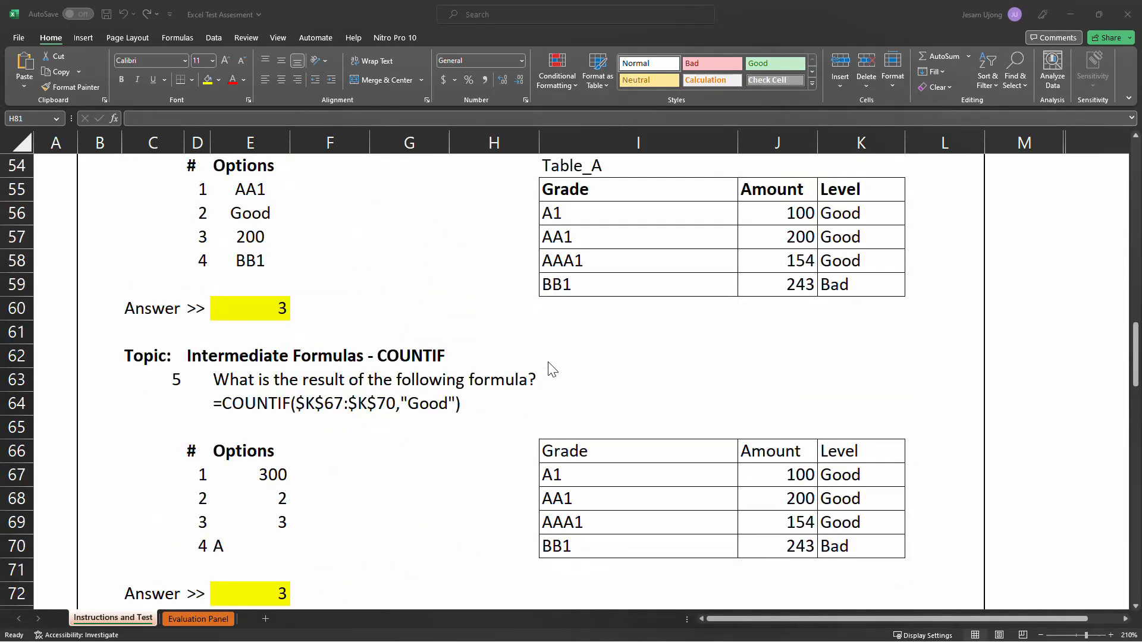
scroll(548, 365, down, 1)
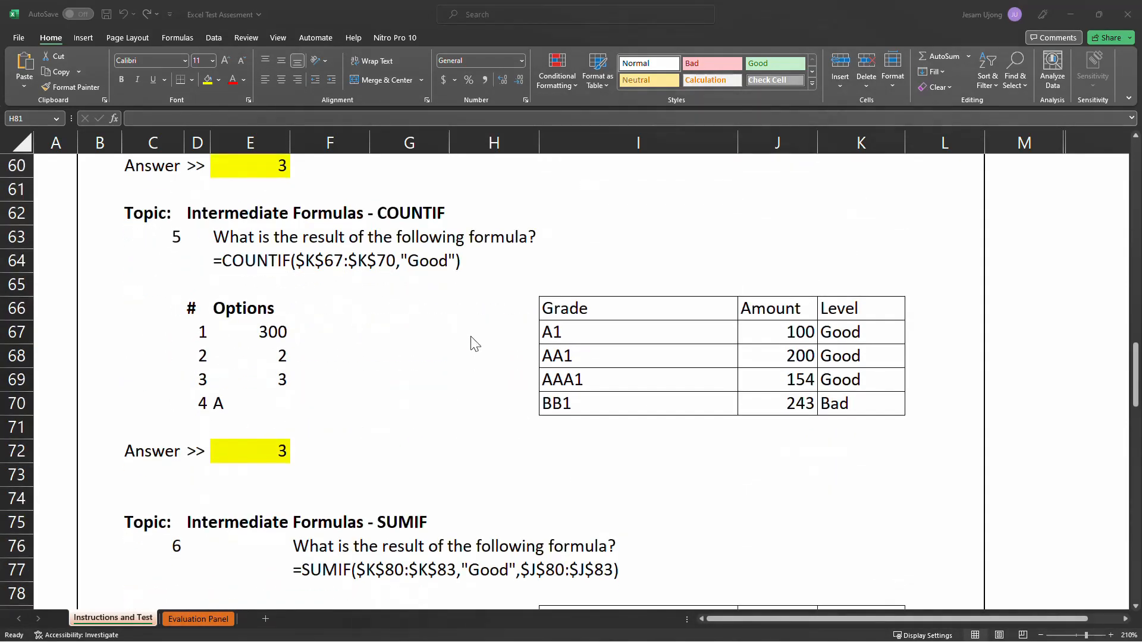
click(284, 266)
click(524, 280)
click(554, 268)
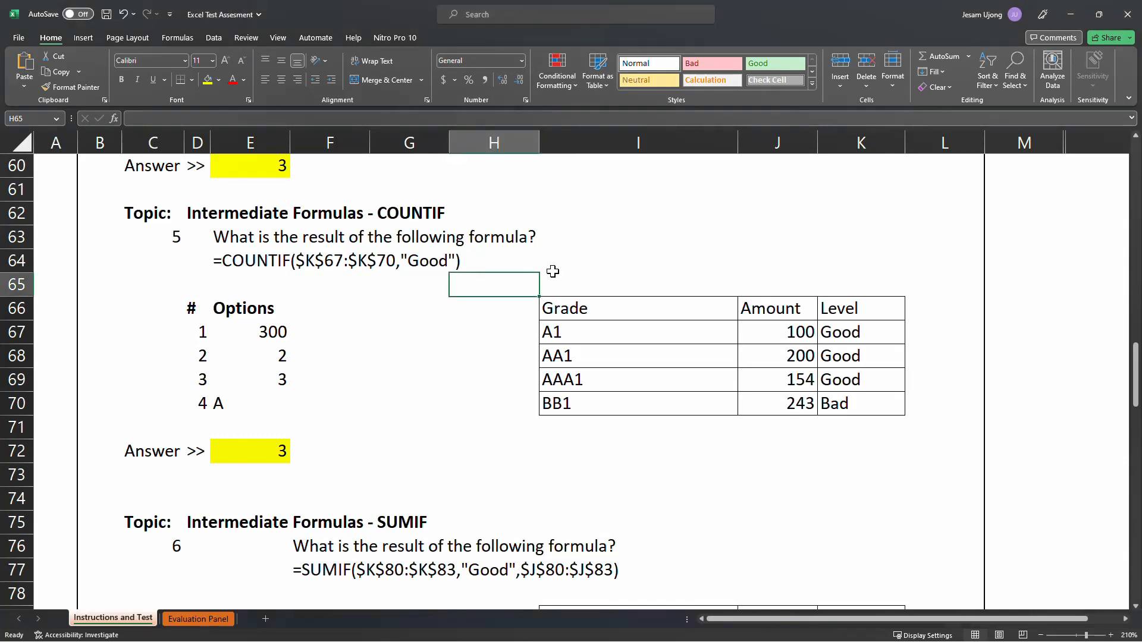
click(550, 264)
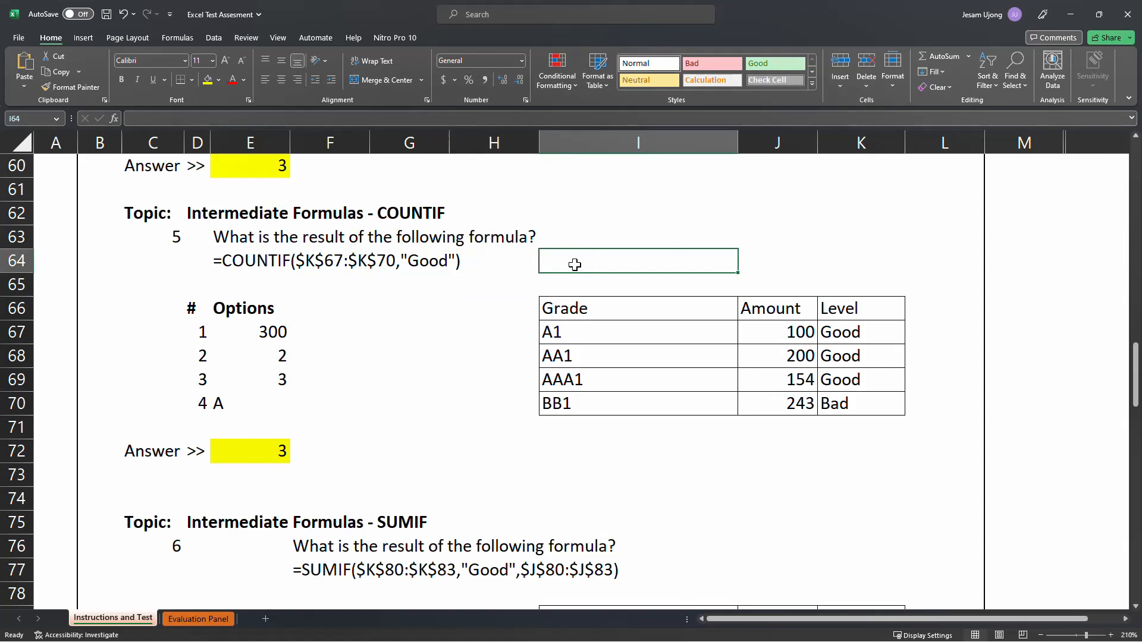
text(=counit)
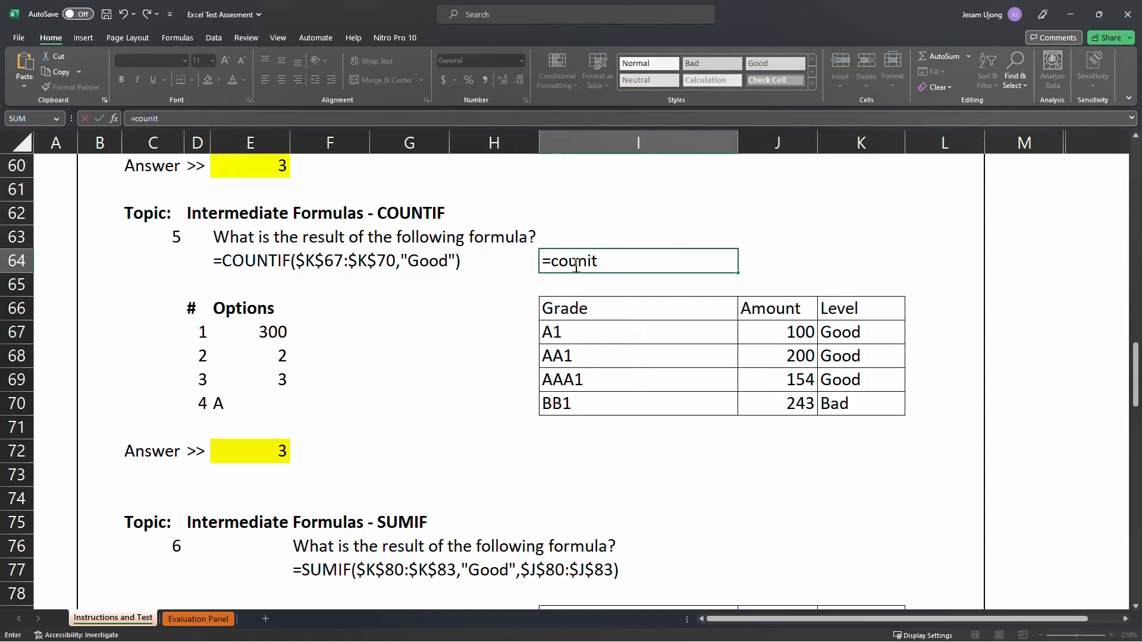
key(BackSpace)
key(BackSpace)
text(ti)
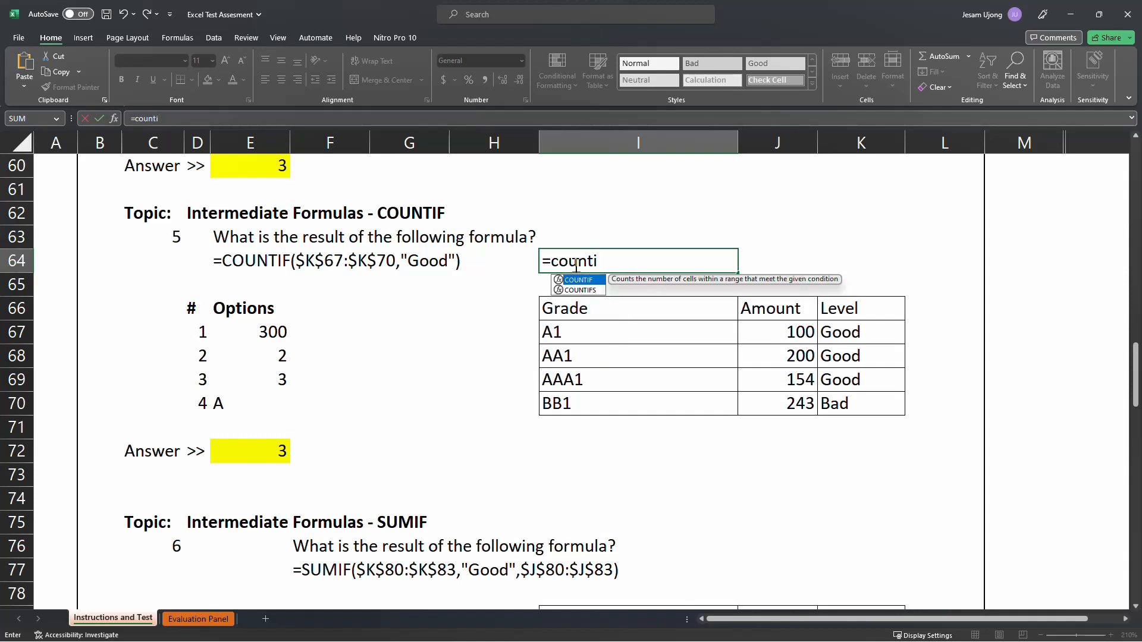
text(f)
key(Tab)
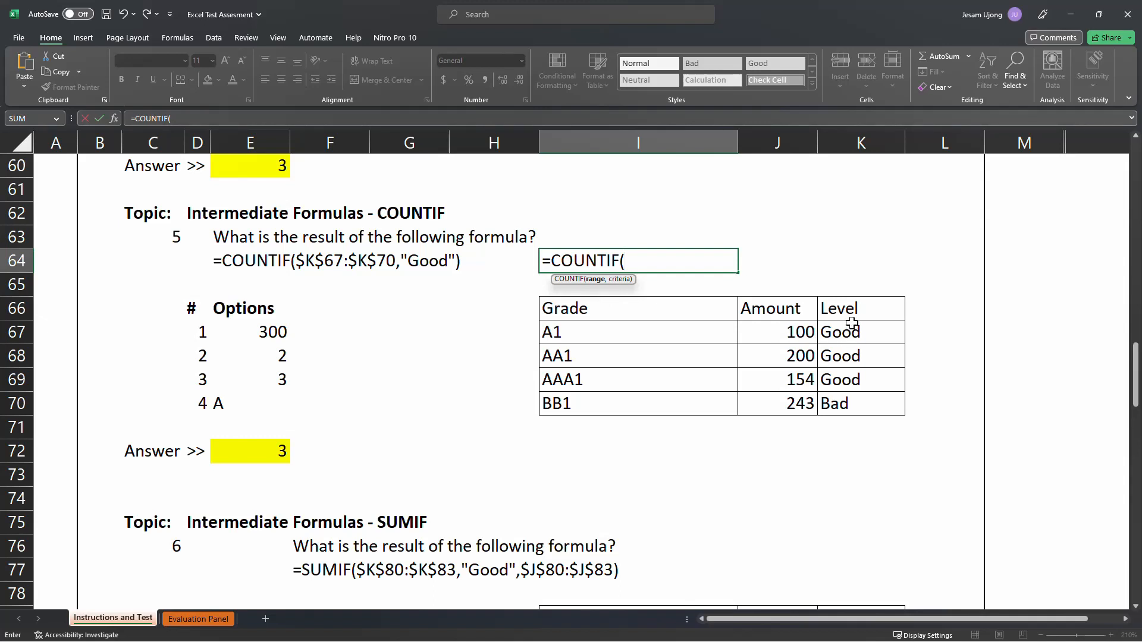
drag(852, 323, 861, 410)
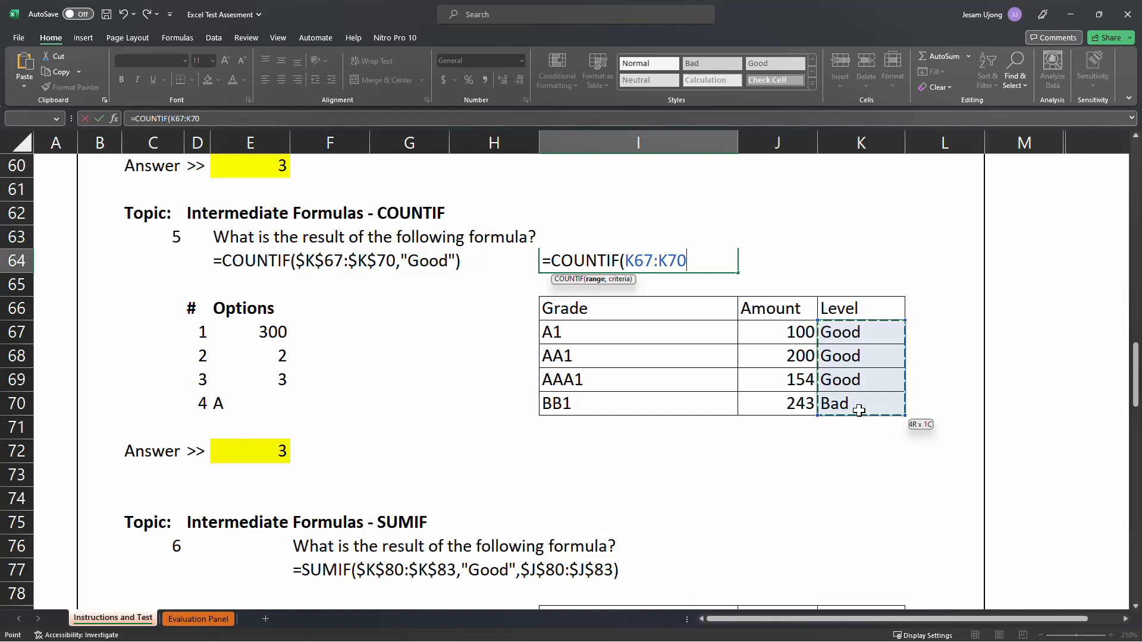
drag(859, 410, 859, 411)
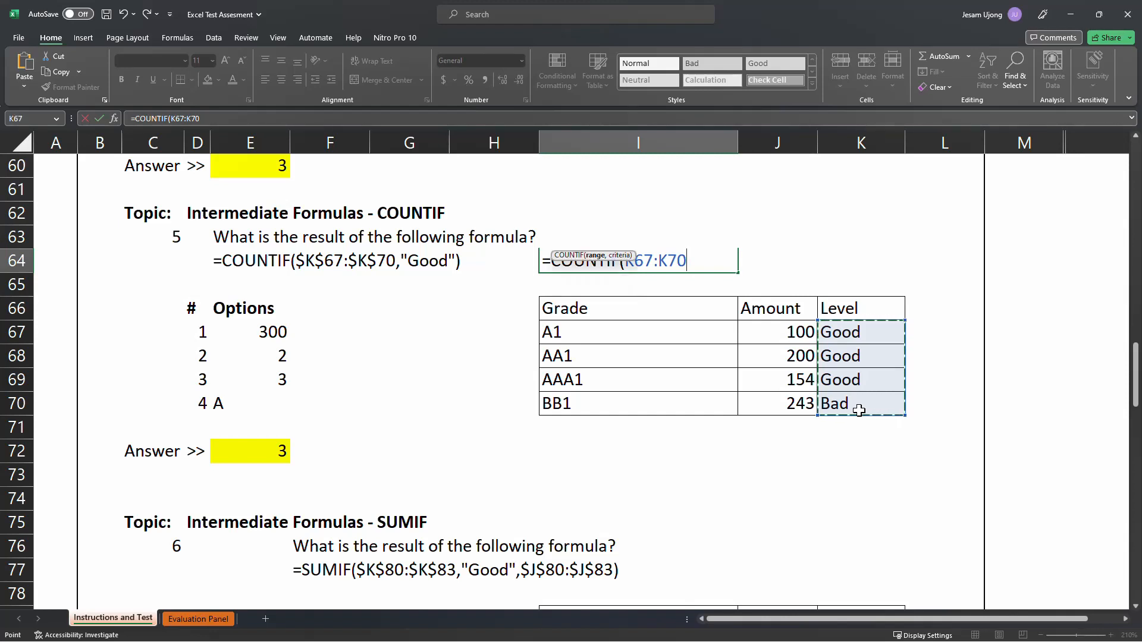
key(F4)
text(,"Good)
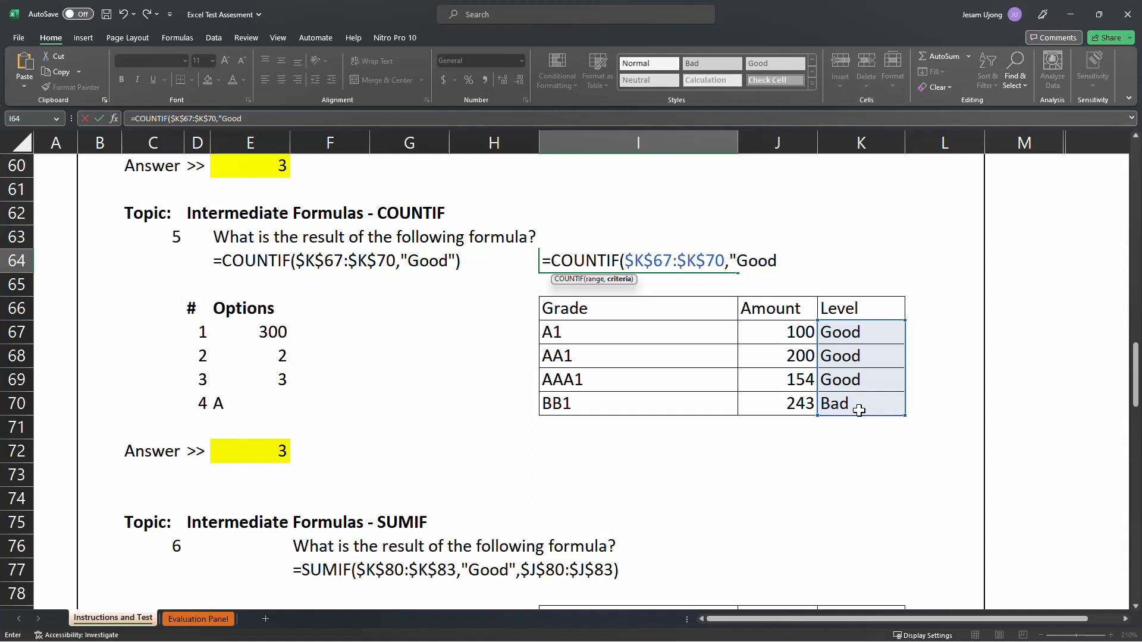
text("))
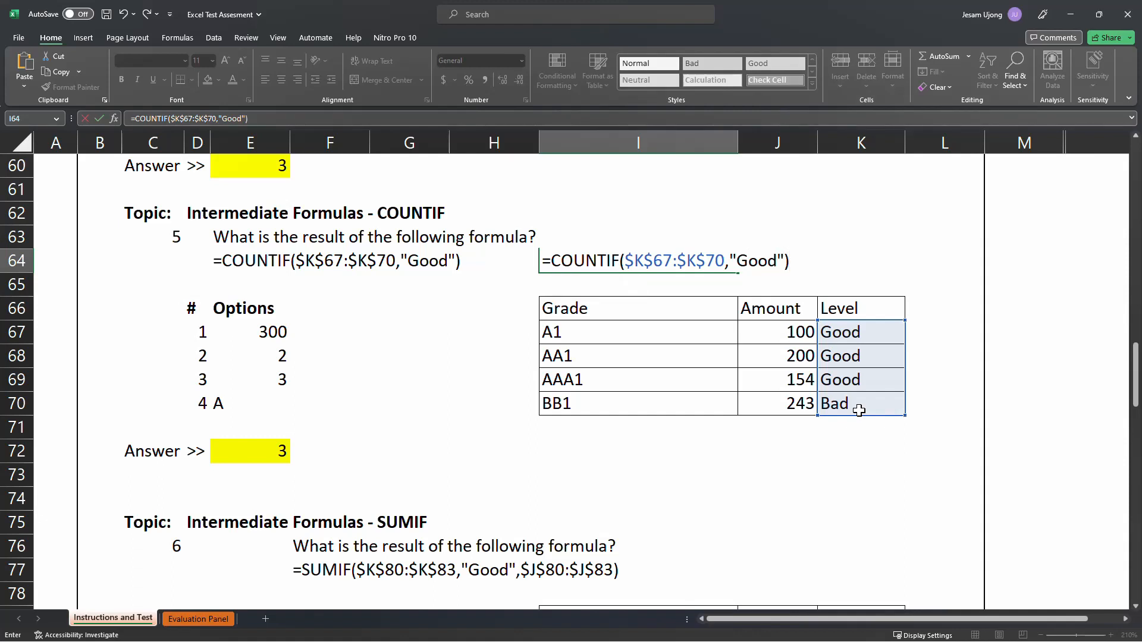
key(Return)
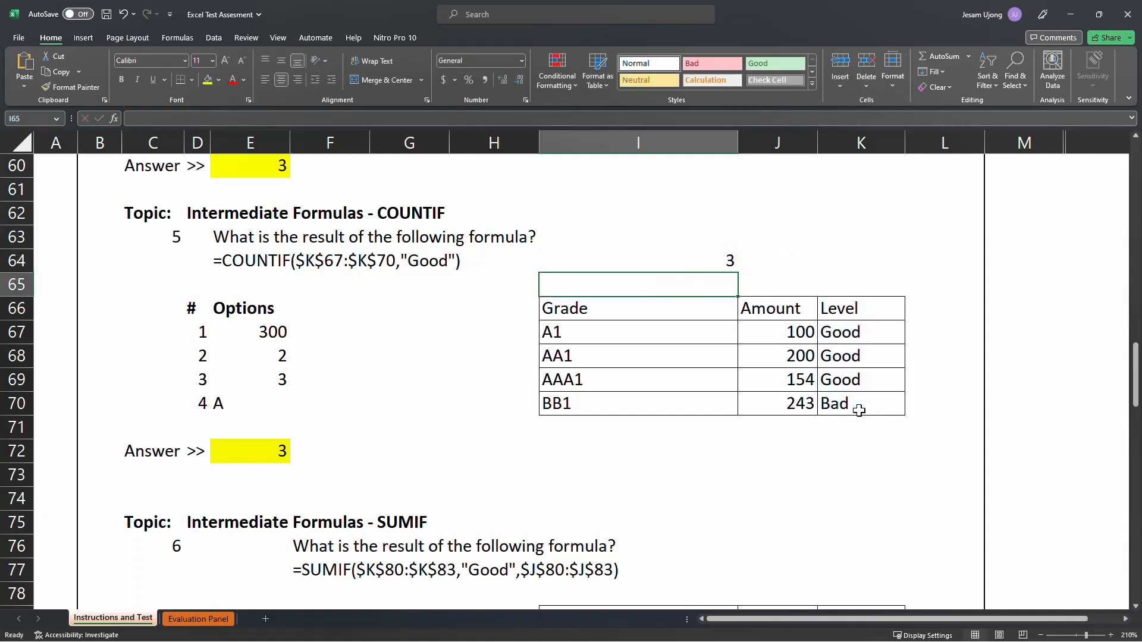
- Delete the trial COUNTIF formula from cell I64 above the question 5 grade table
click(721, 265)
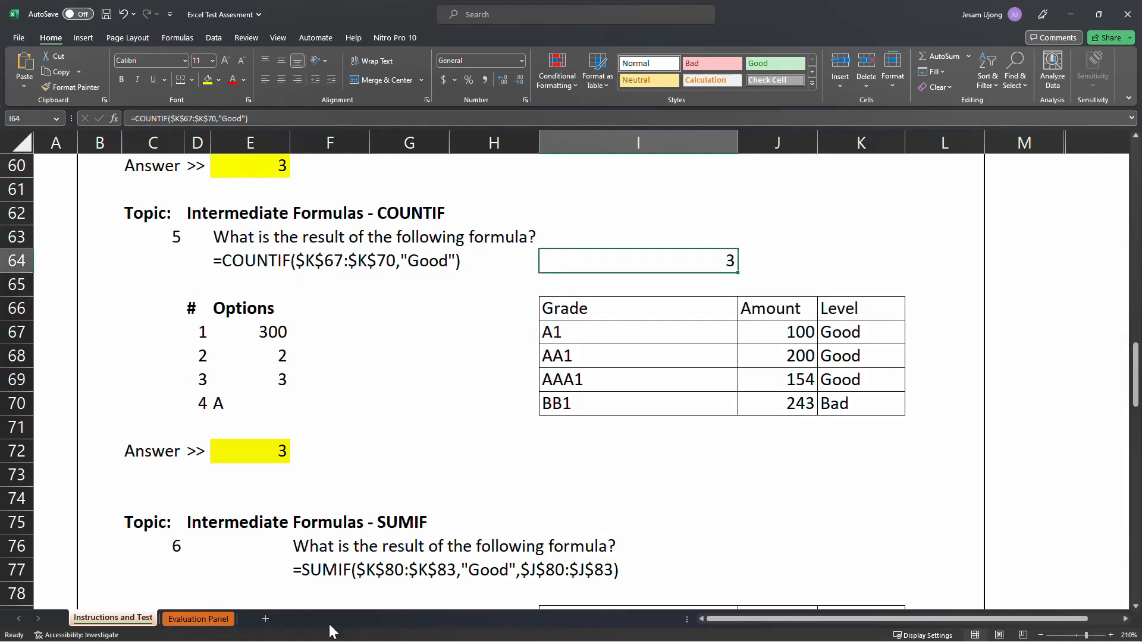
key(Delete)
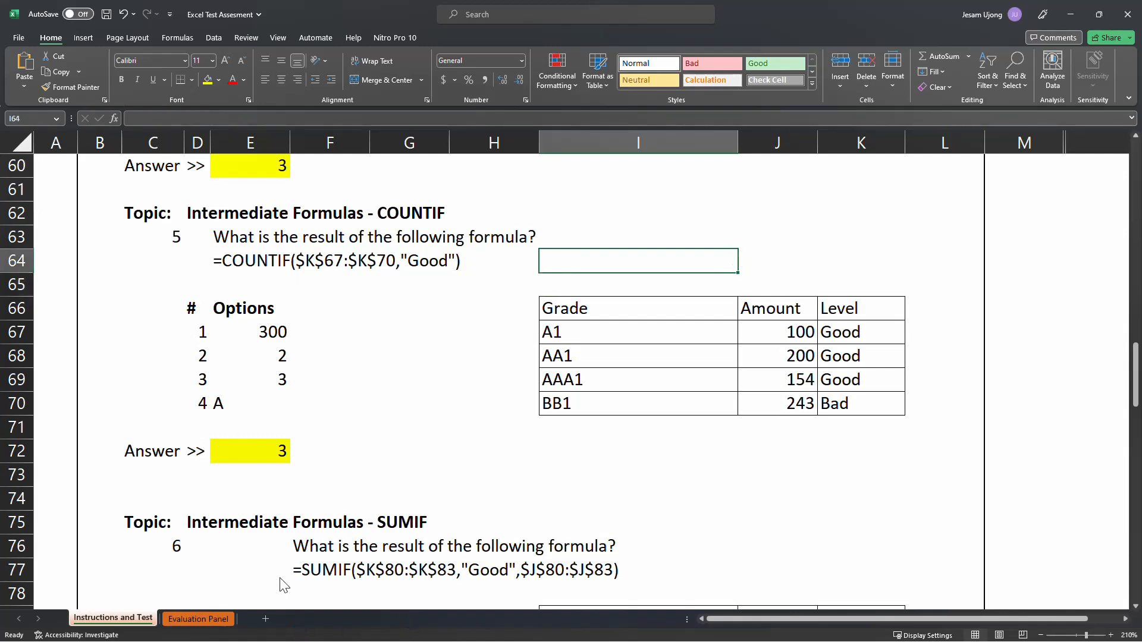
click(343, 453)
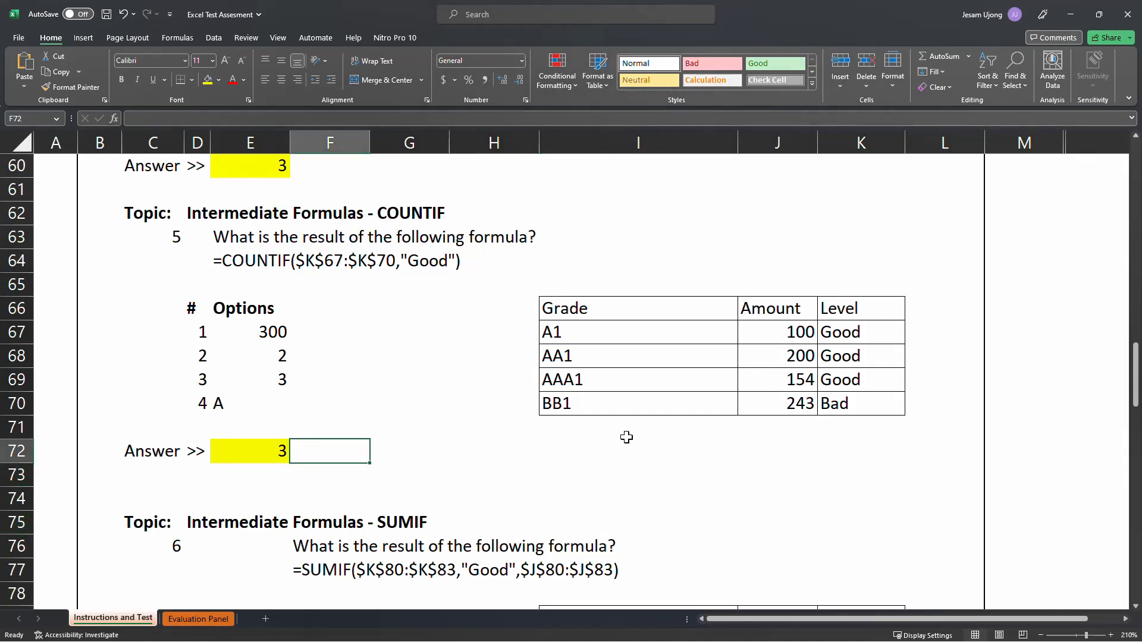
- Read question 7 under Advanced Formulas about keeping only unique values in Excel
scroll(627, 439, down, 4)
scroll(626, 438, down, 1)
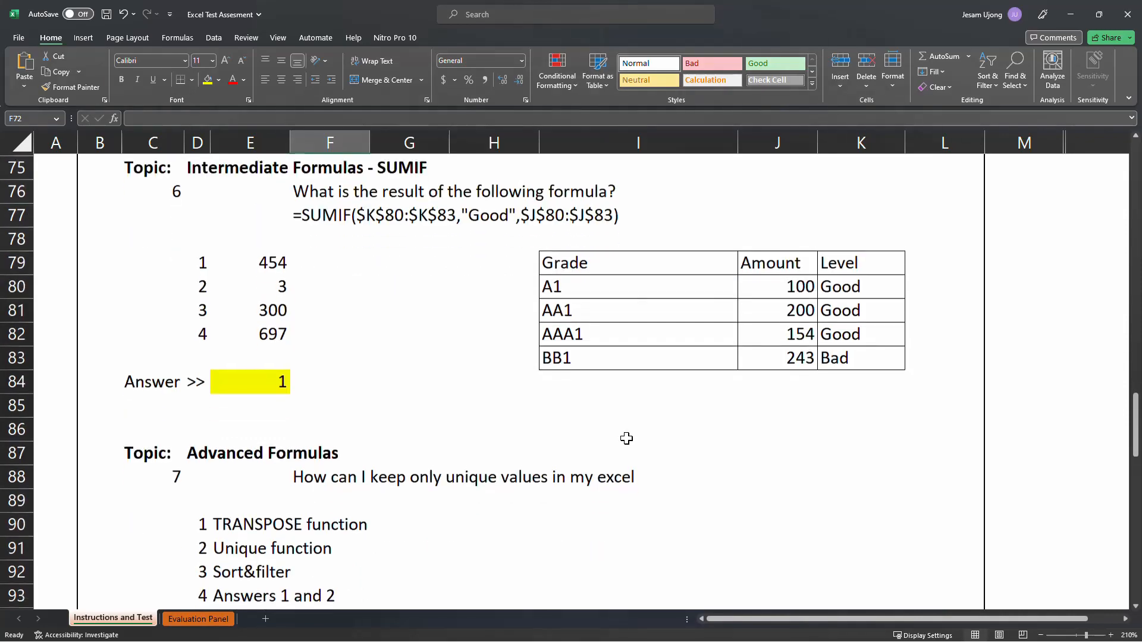
scroll(626, 439, down, 1)
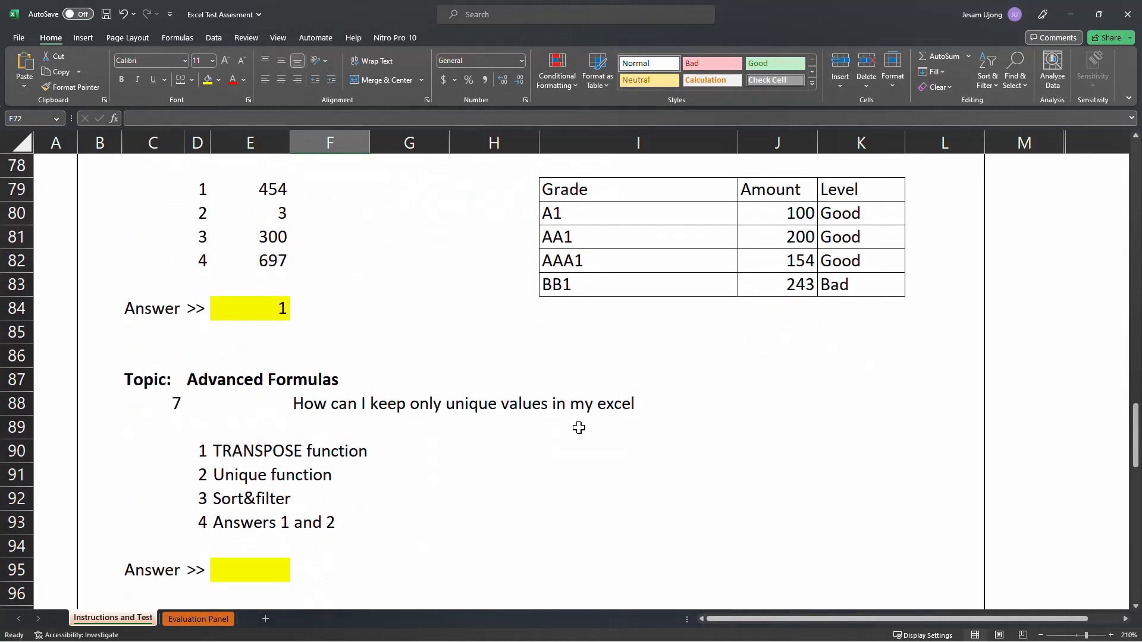
scroll(578, 427, down, 1)
scroll(579, 425, down, 1)
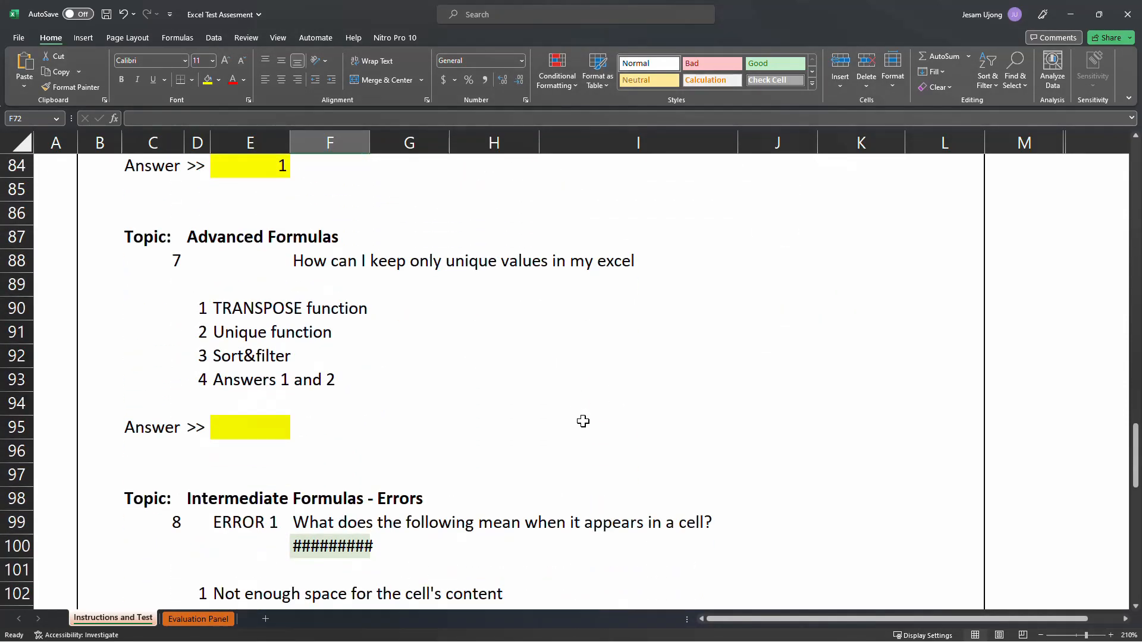
click(381, 314)
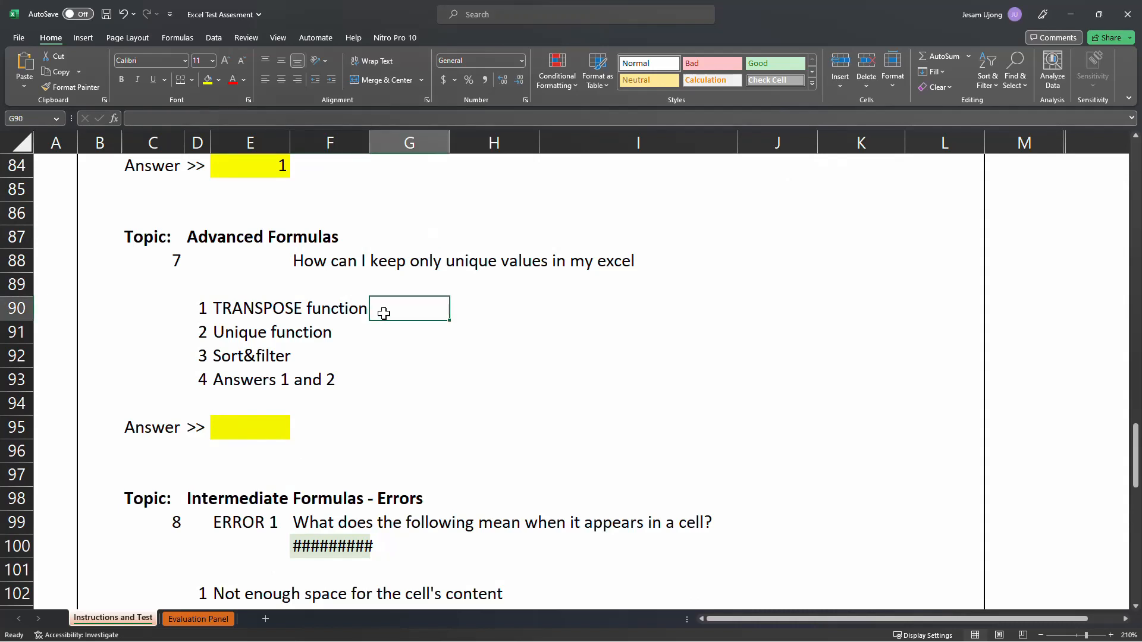
scroll(403, 381, up, 1)
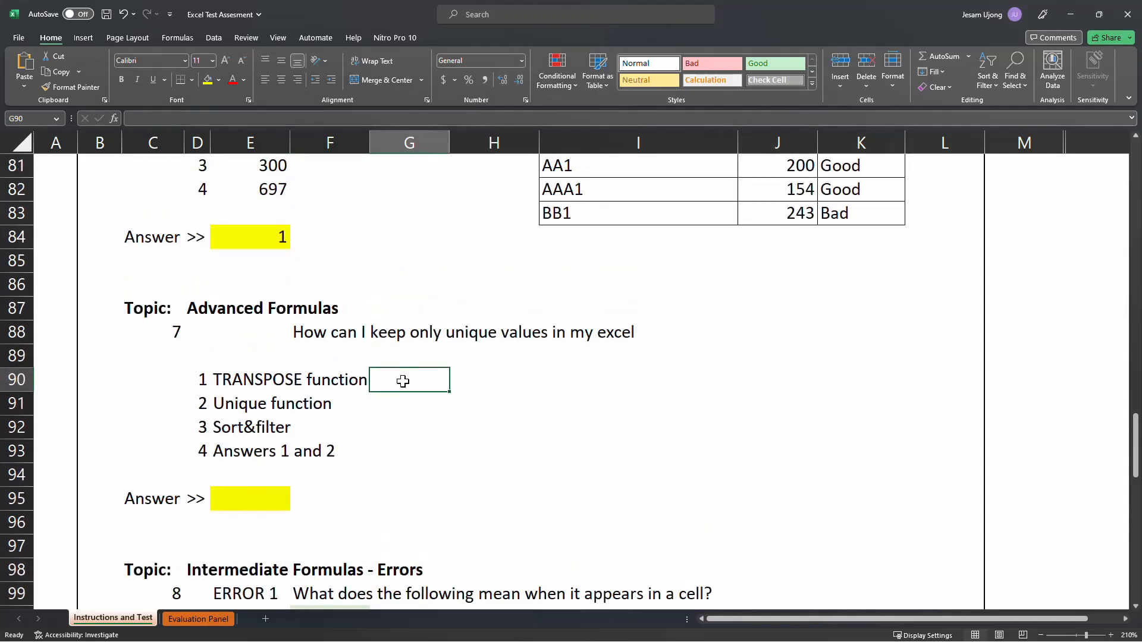
scroll(403, 381, down, 1)
click(197, 283)
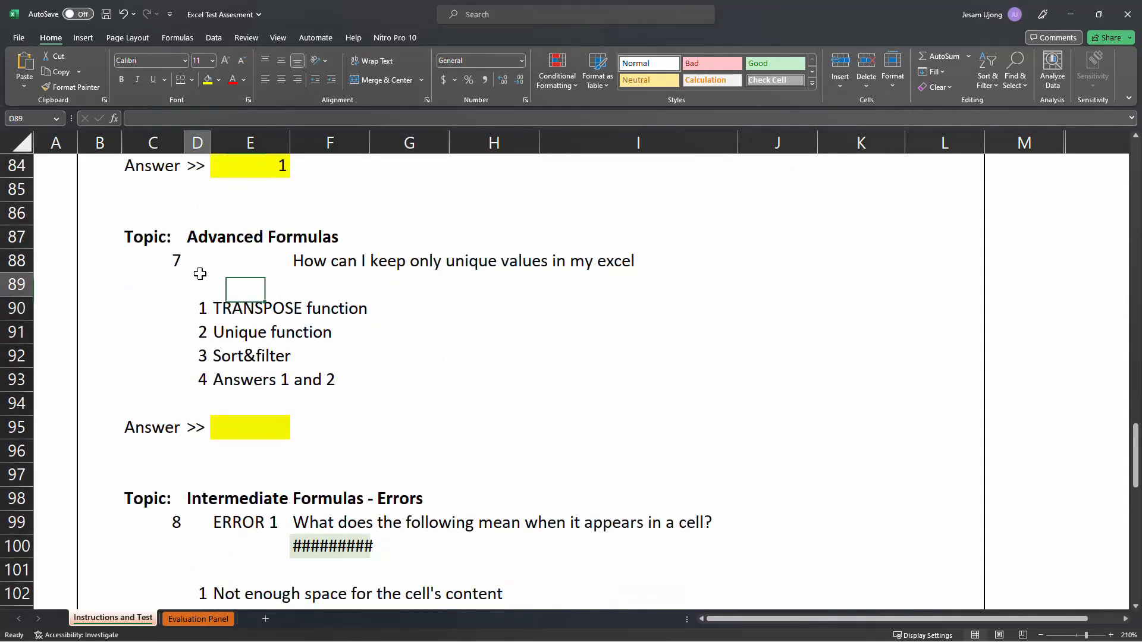
click(310, 265)
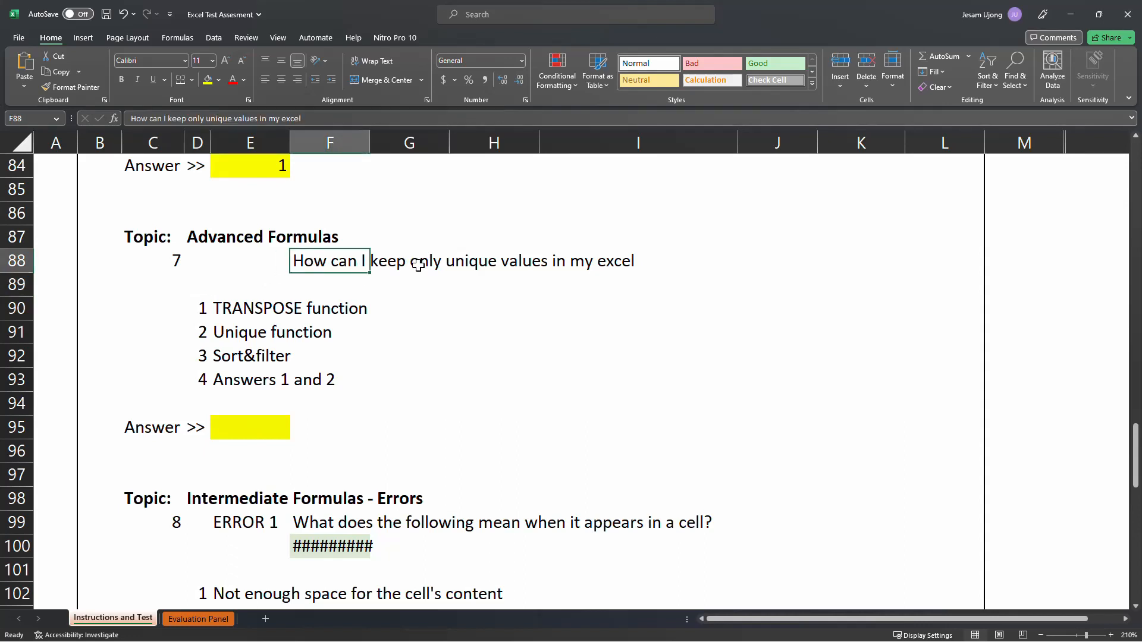
click(443, 261)
click(513, 260)
click(602, 262)
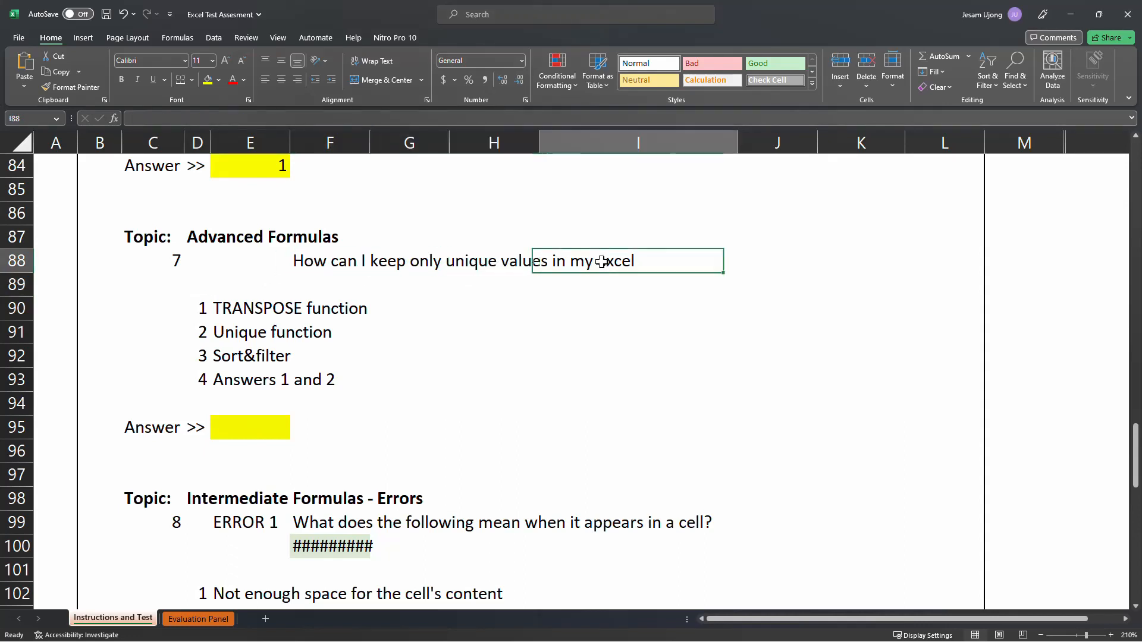
- Go through the four answer options of question 7, from the TRANSPOSE function to the combined answer
click(255, 310)
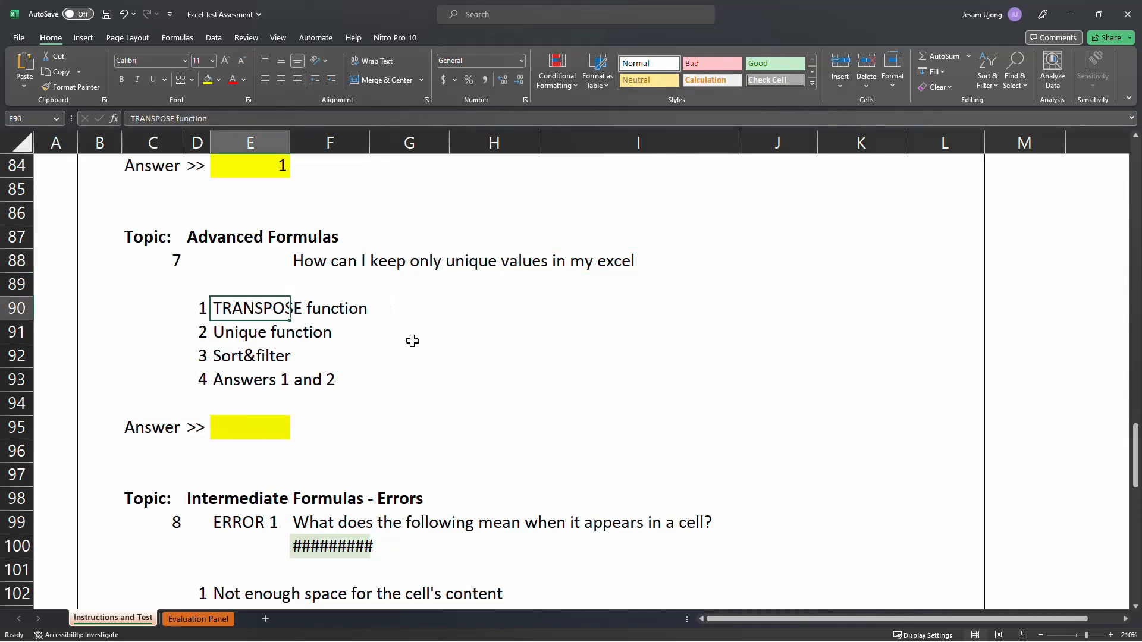
click(253, 332)
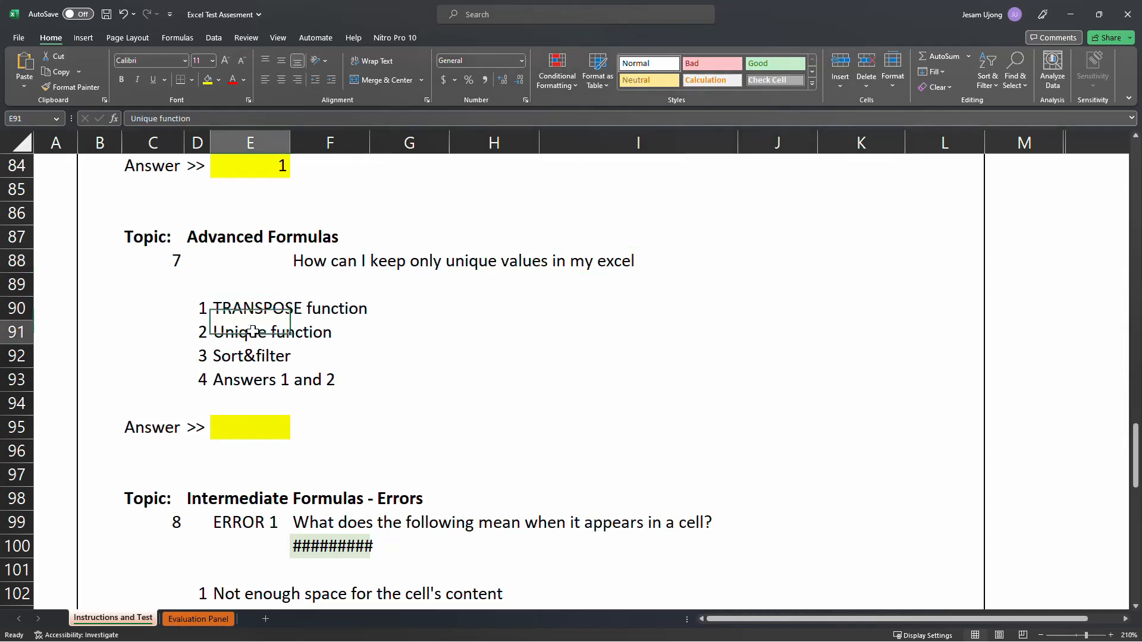
click(271, 362)
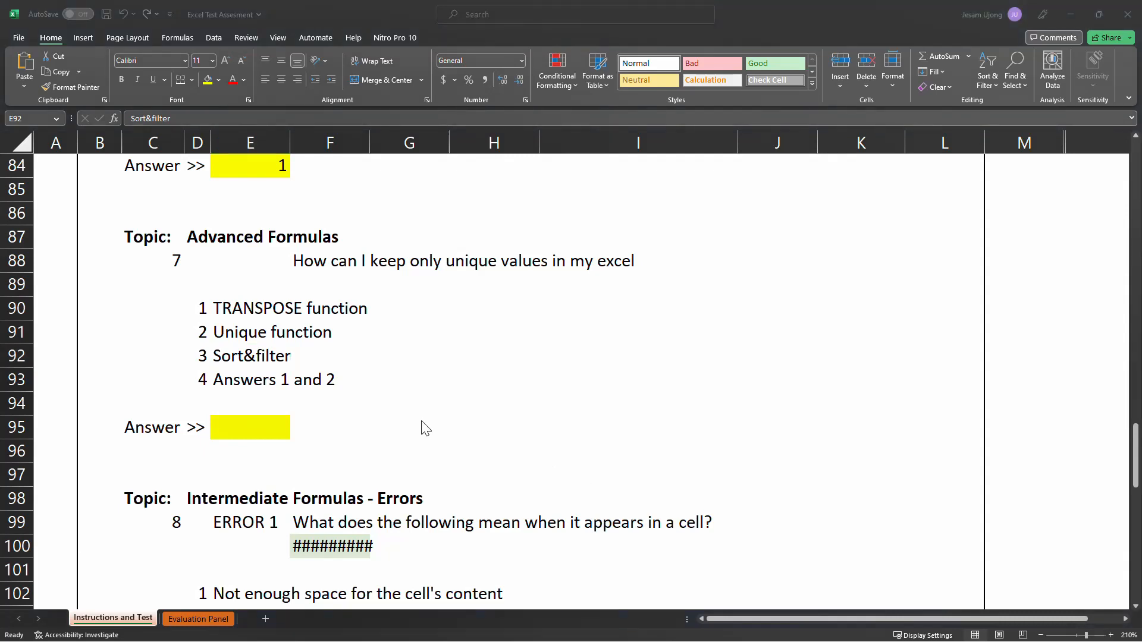
click(262, 386)
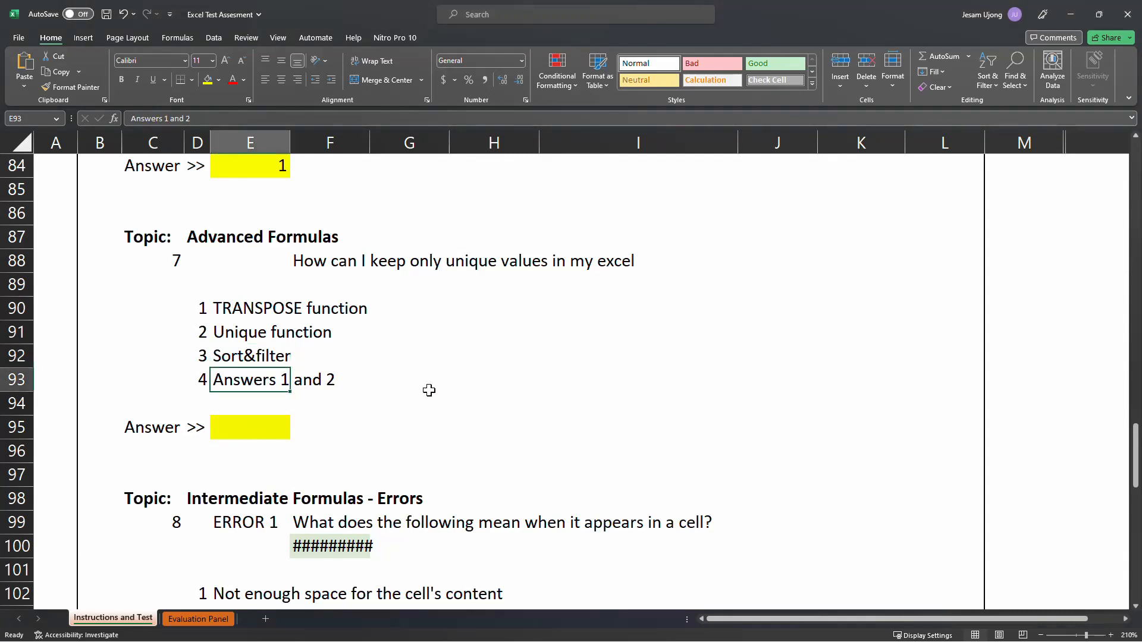
click(658, 375)
key(alt+Tab)
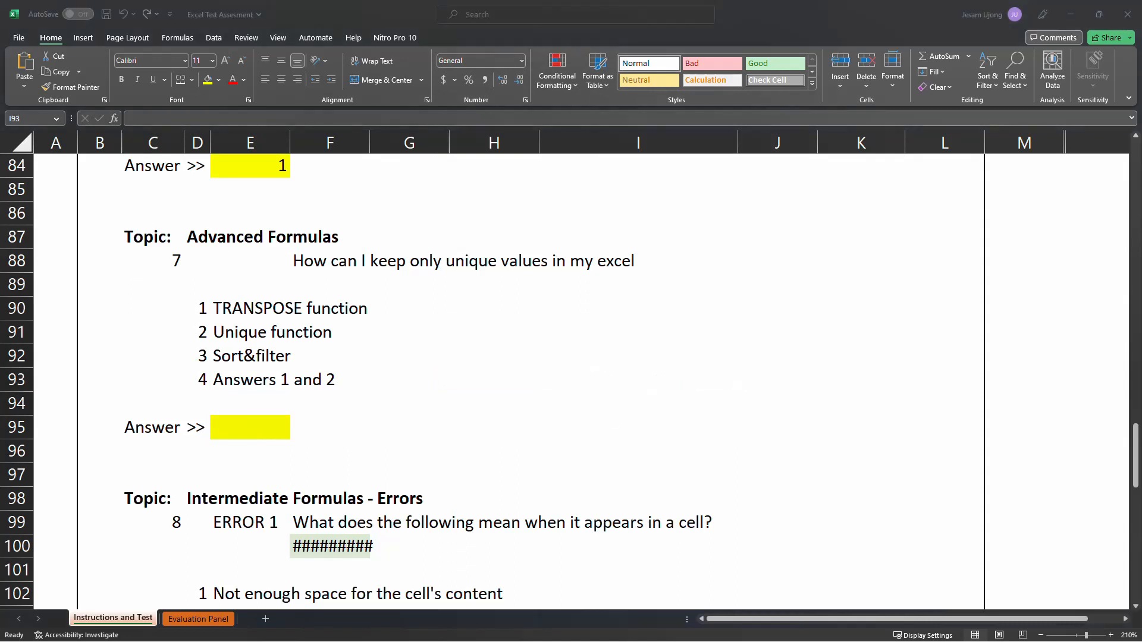
key(alt+Tab)
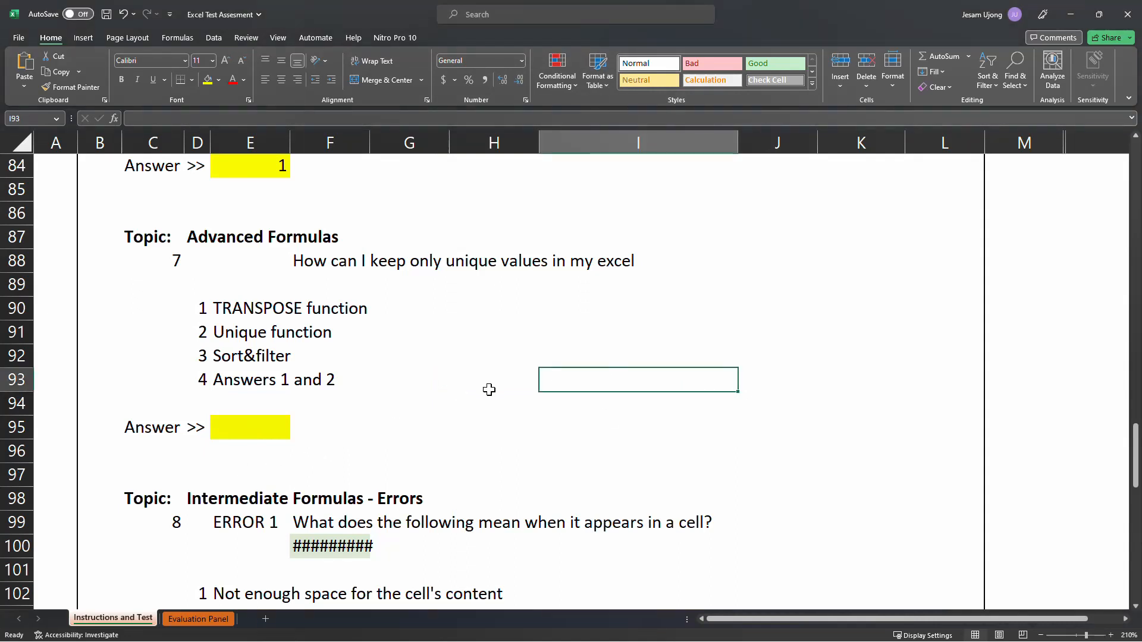
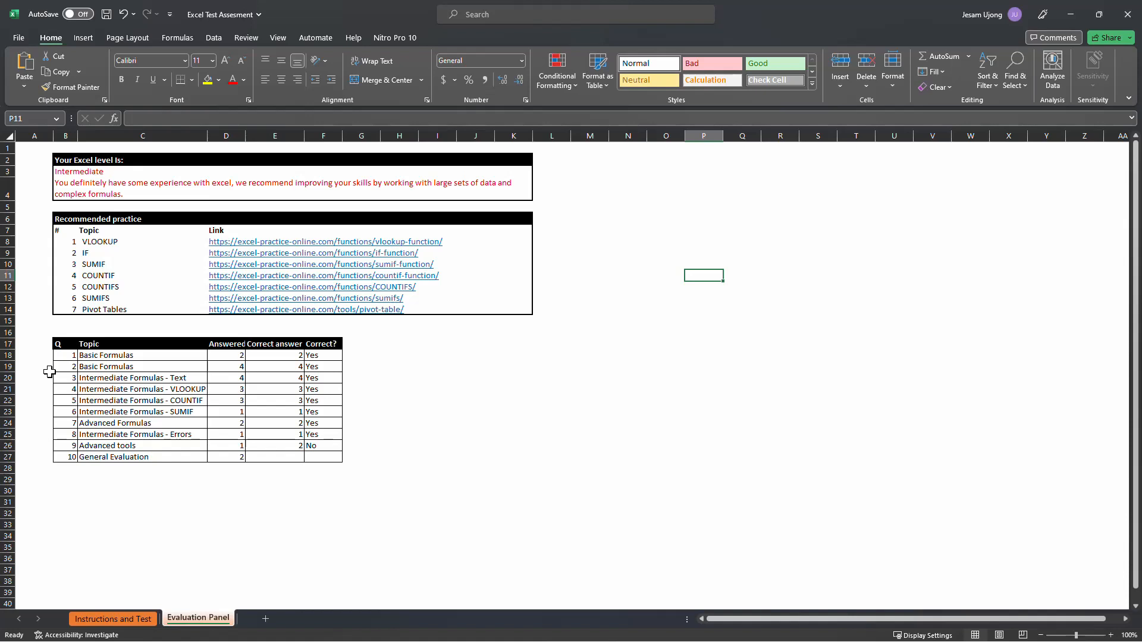
- Review the results table on the Evaluation Panel sheet, comparing the given and correct answers for question 9, Advanced tools
scroll(132, 284, down, 1)
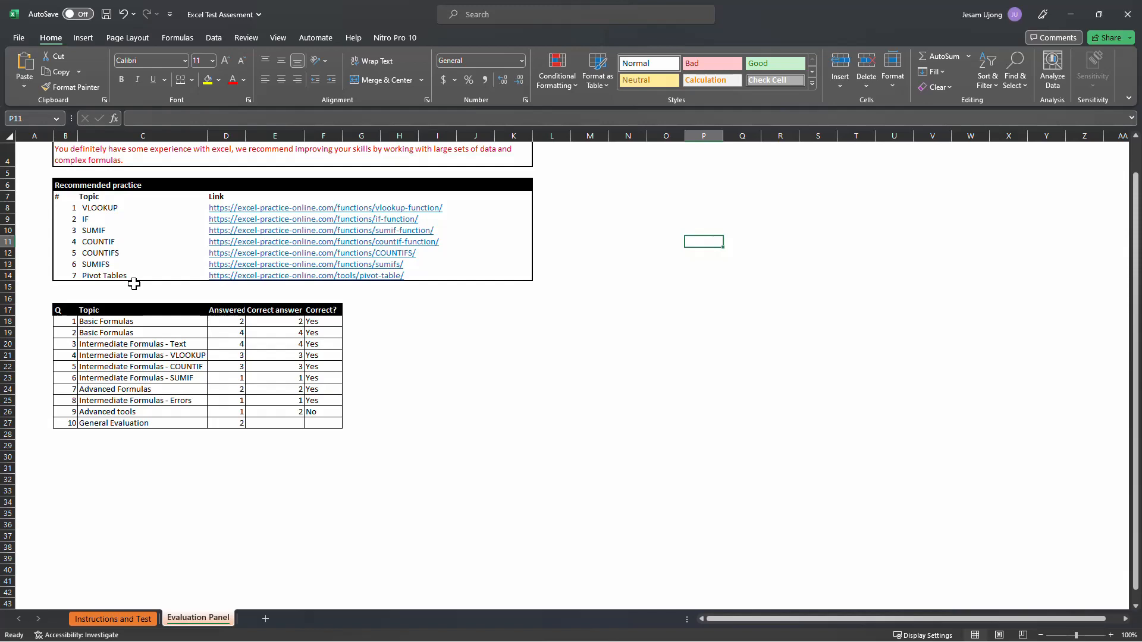
click(314, 320)
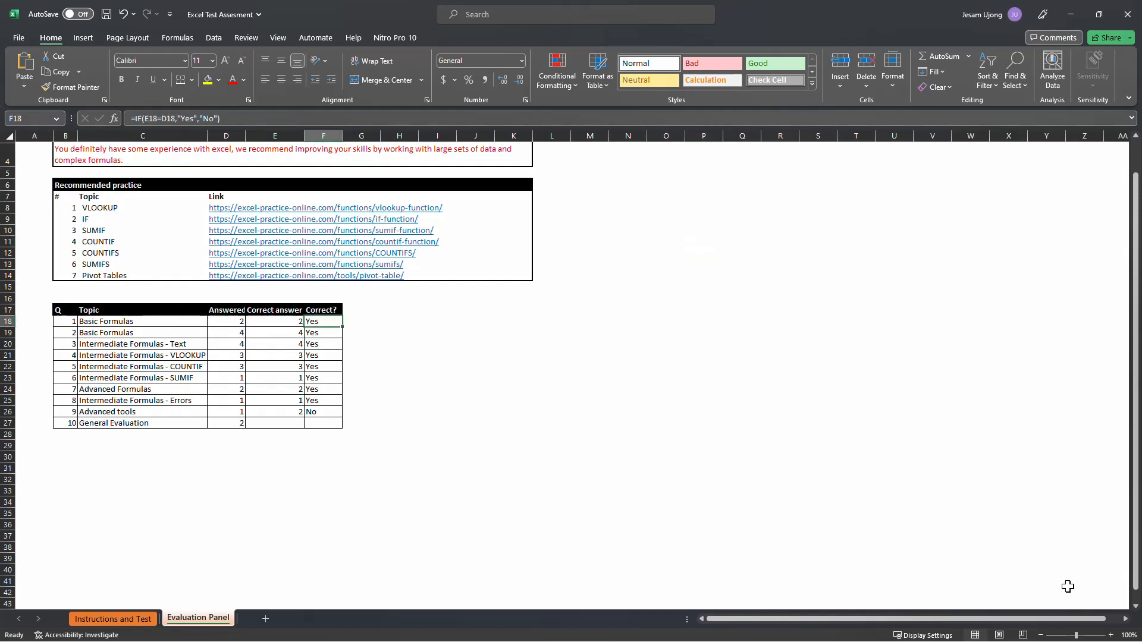
click(1110, 636)
click(1111, 636)
click(1111, 635)
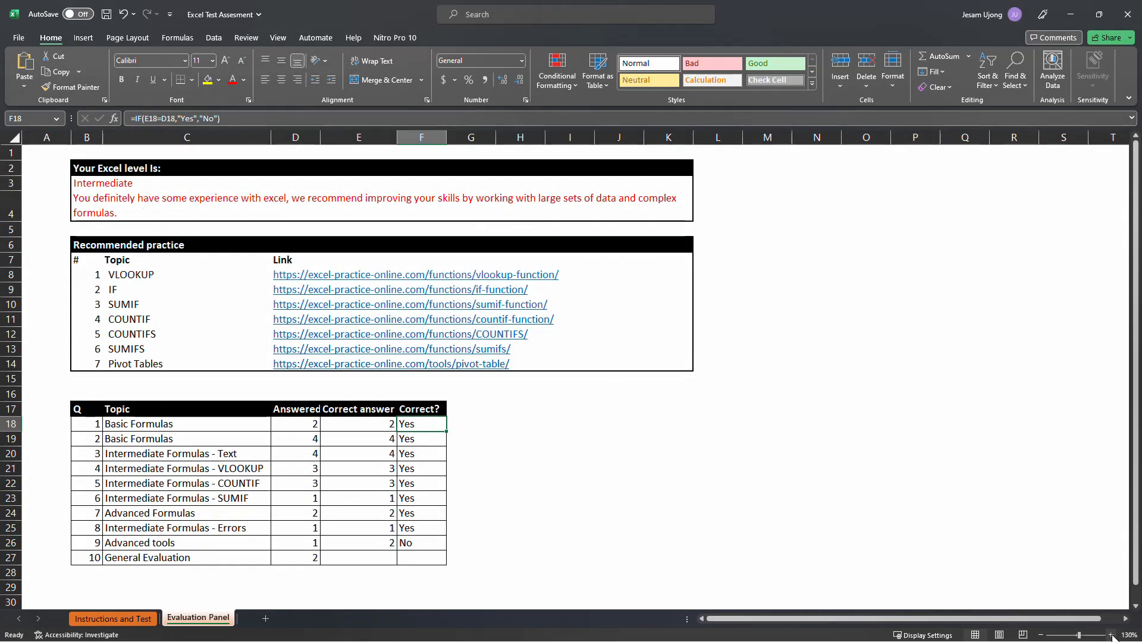
click(1111, 636)
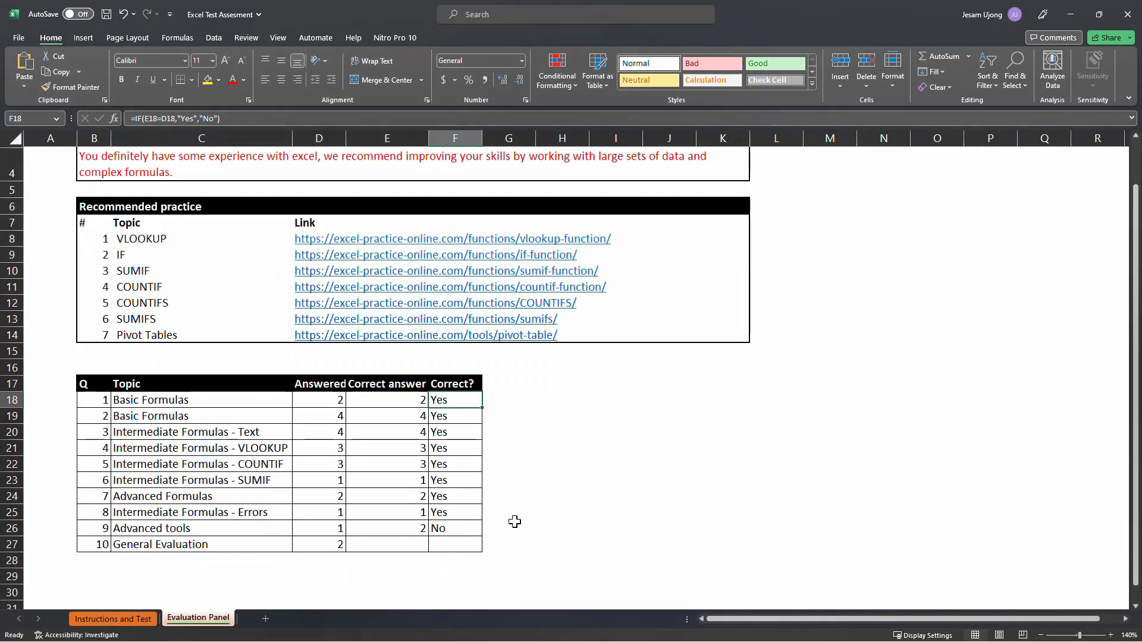
click(447, 526)
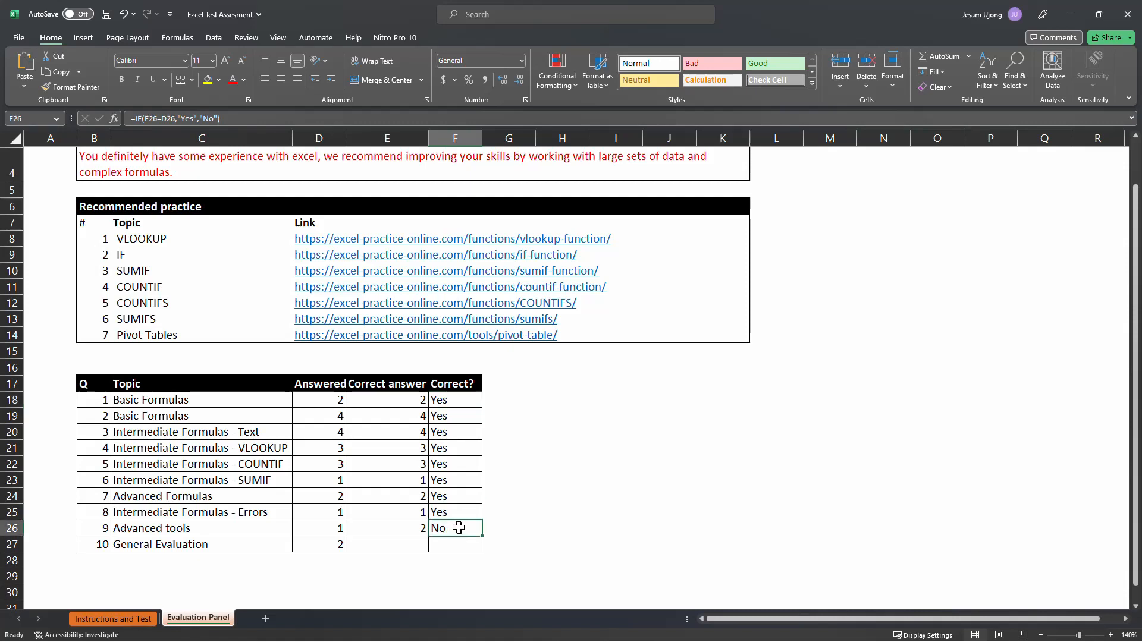
click(552, 480)
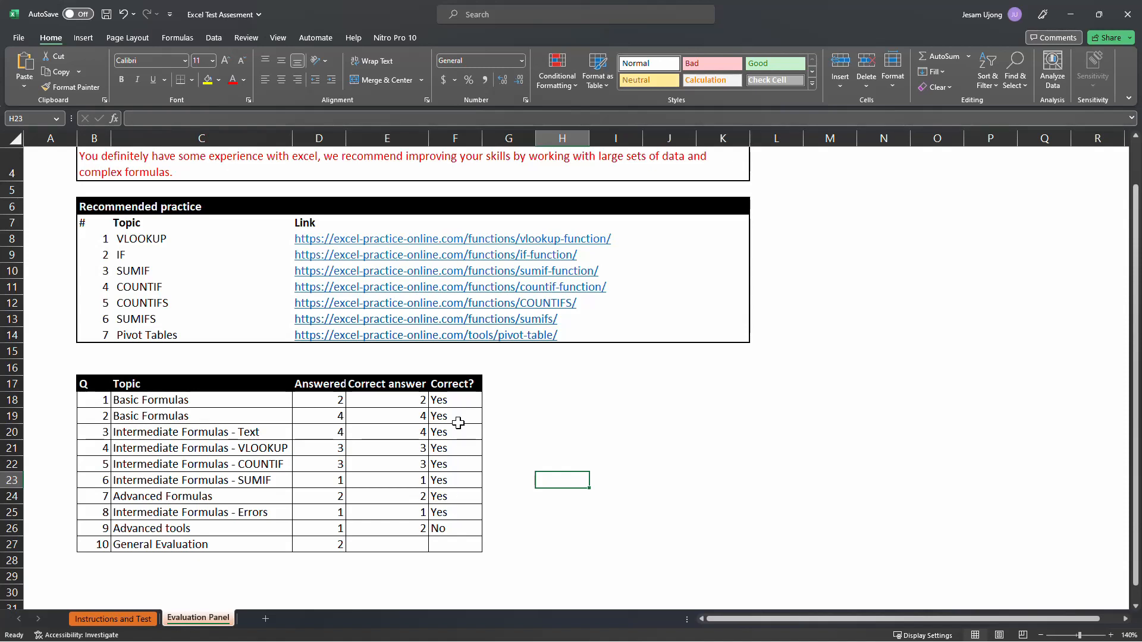
click(447, 532)
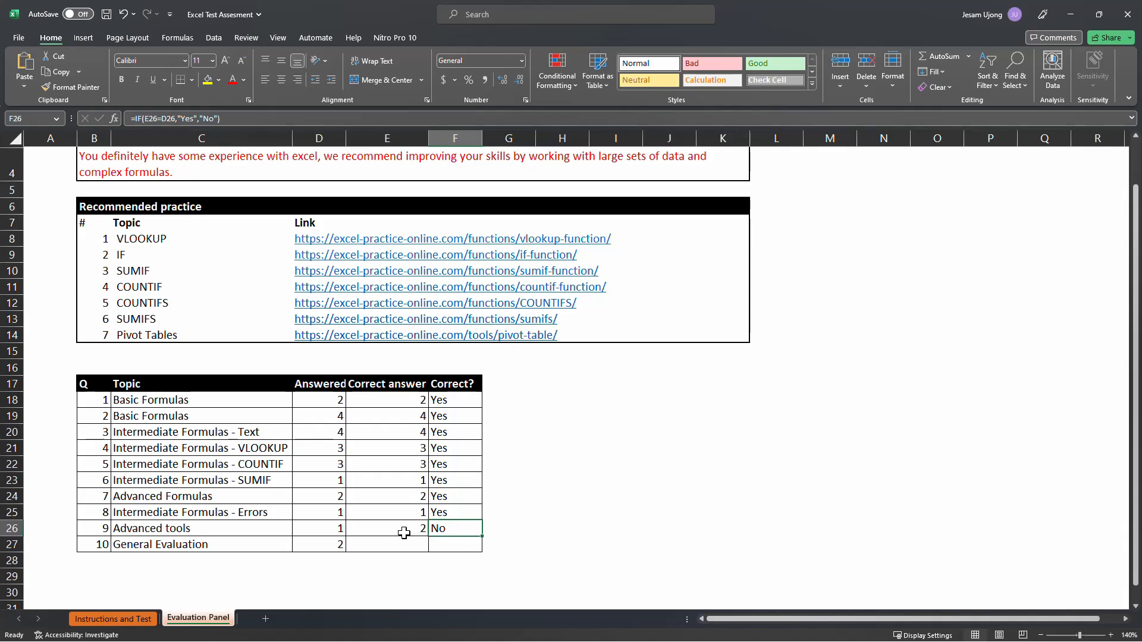
click(345, 531)
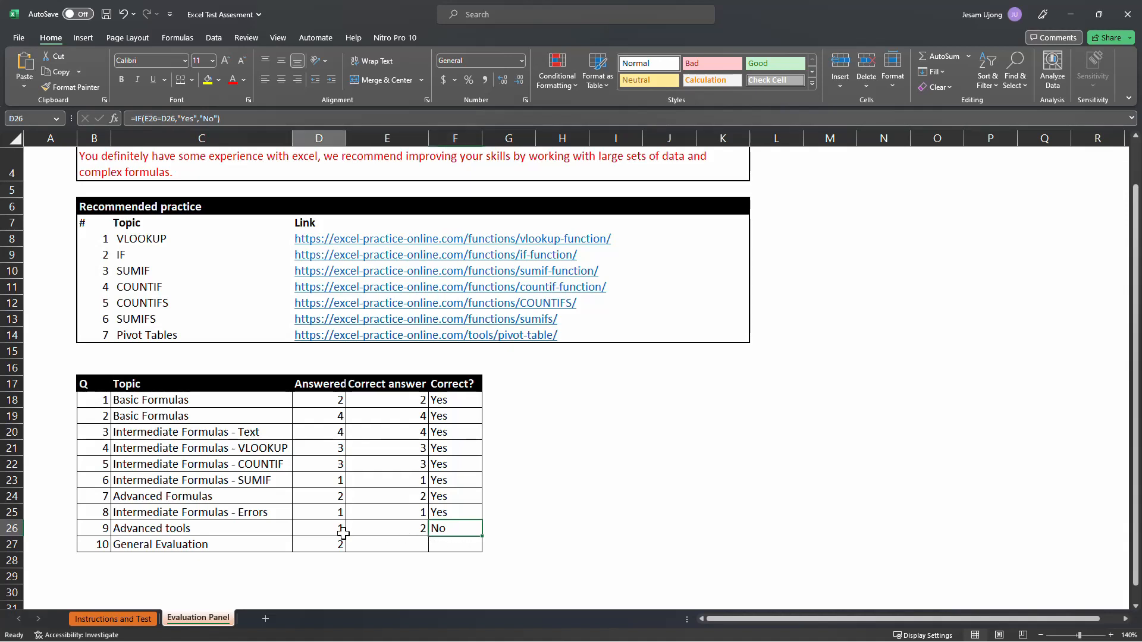
- On the Instructions and Test sheet, set the answer to question 9 about VBA variable declaration to 2
click(135, 620)
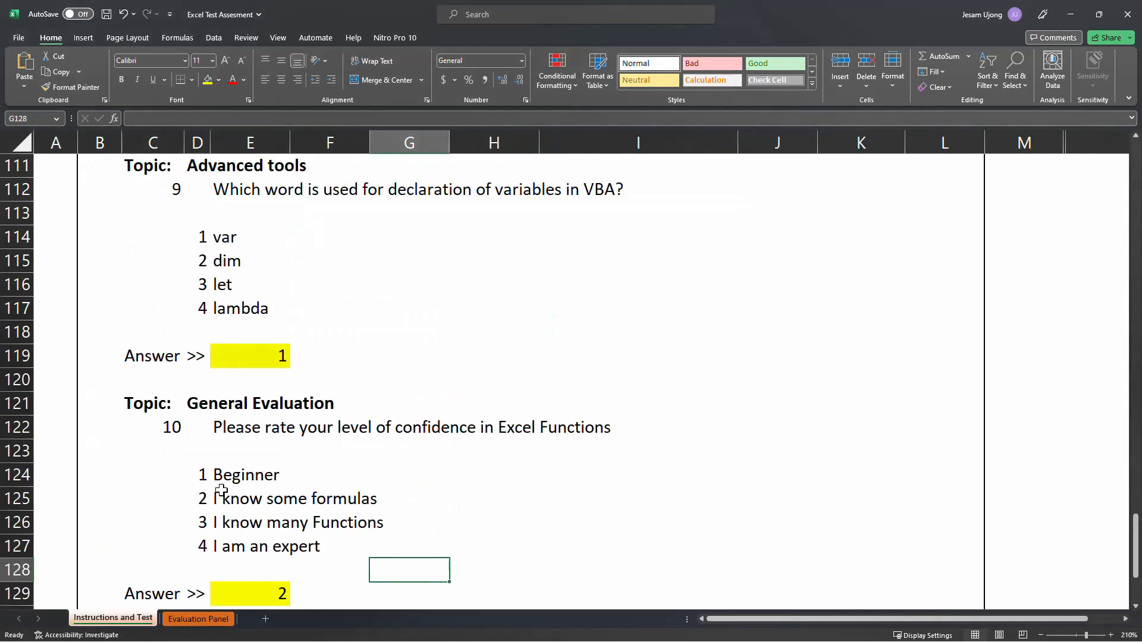
scroll(294, 514, down, 1)
scroll(294, 515, up, 3)
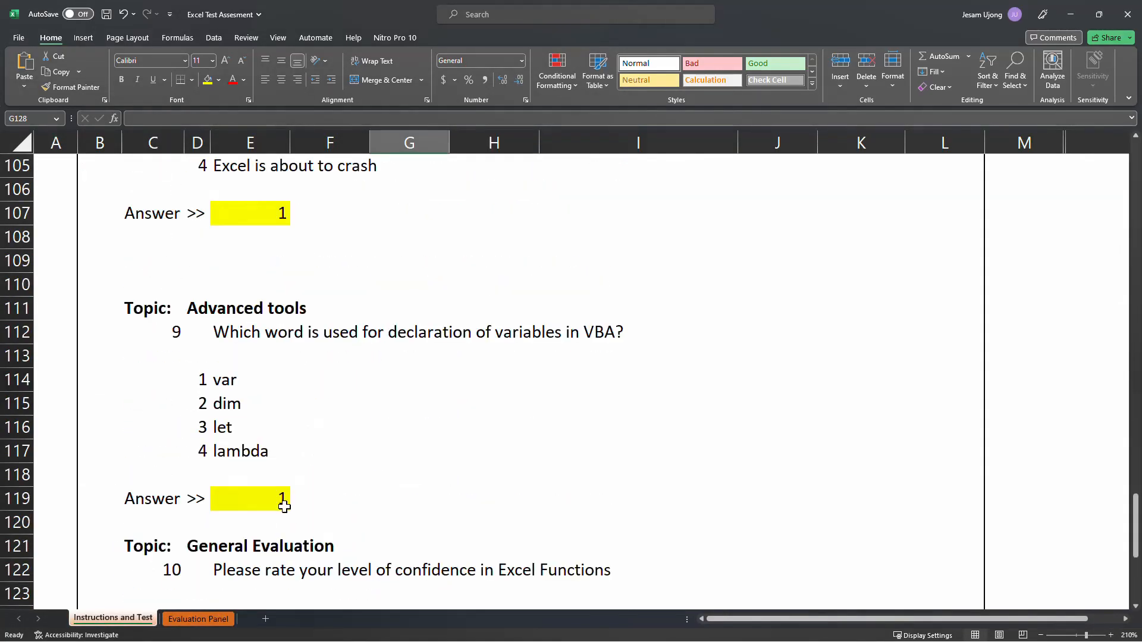
click(227, 403)
click(246, 379)
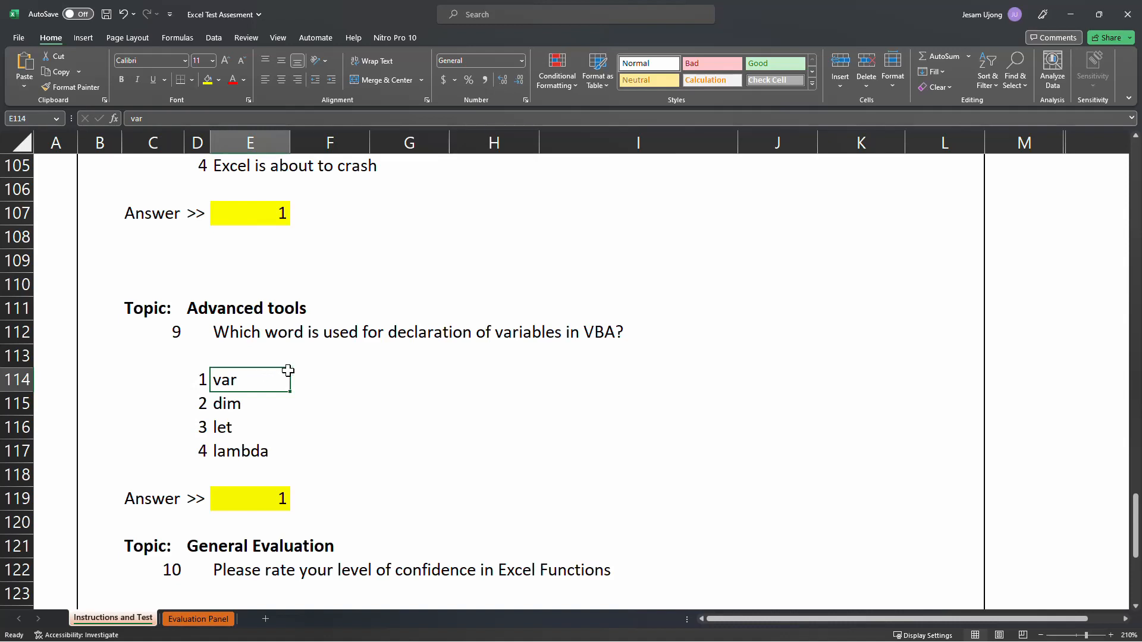
click(281, 499)
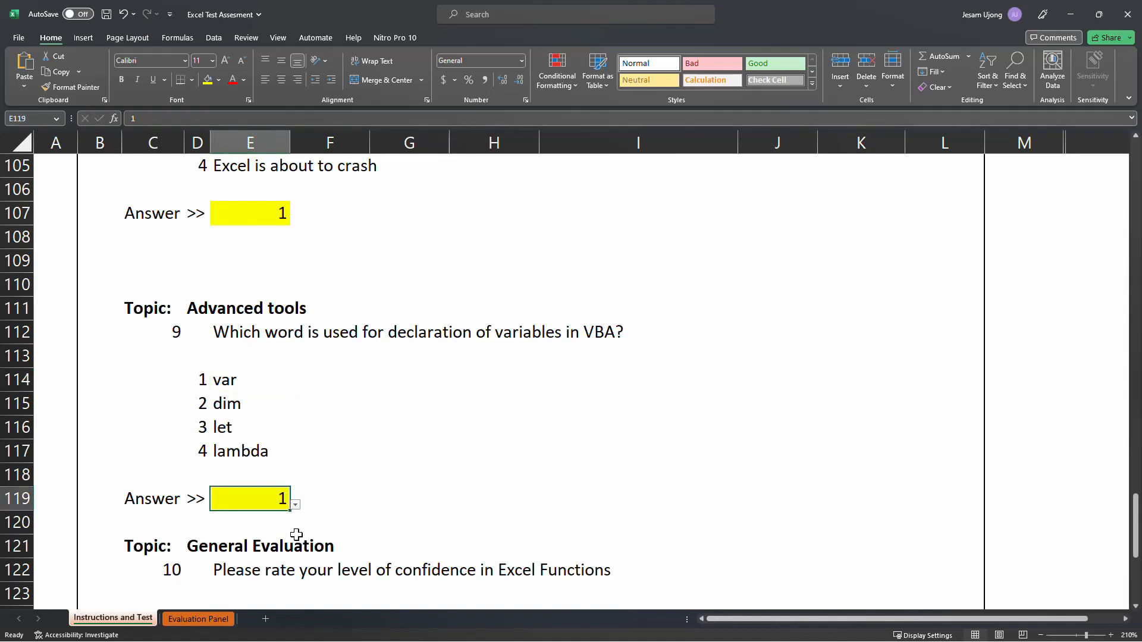
click(296, 505)
click(232, 538)
click(433, 450)
- Check the updated Excel level, recommended practice and question results on the Evaluation Panel sheet
click(197, 619)
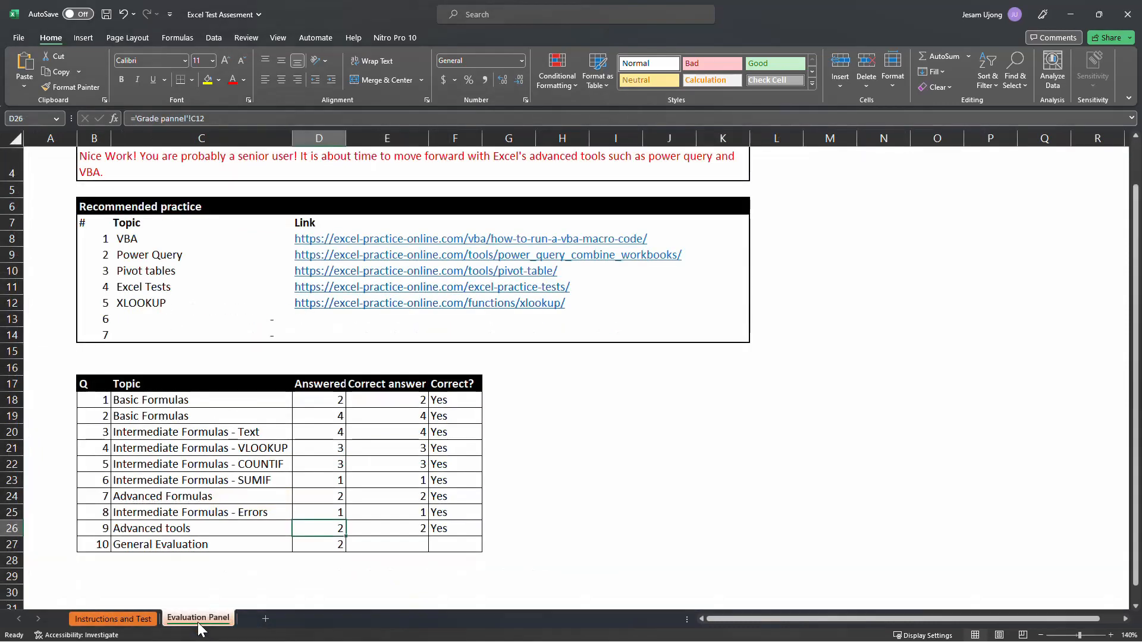
scroll(529, 460, up, 1)
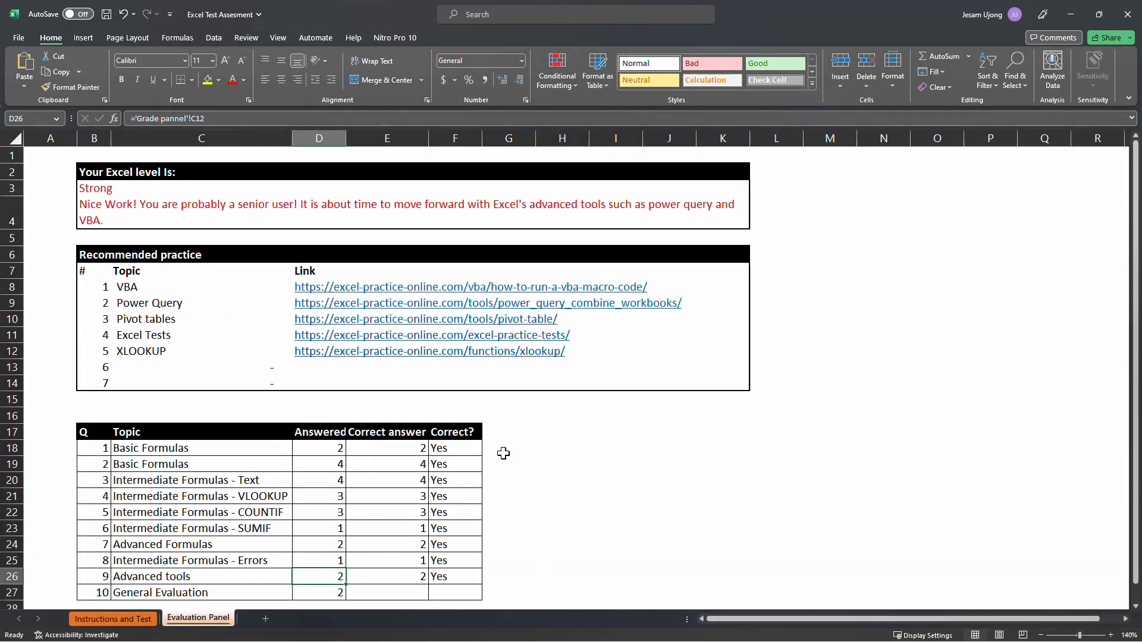
click(134, 619)
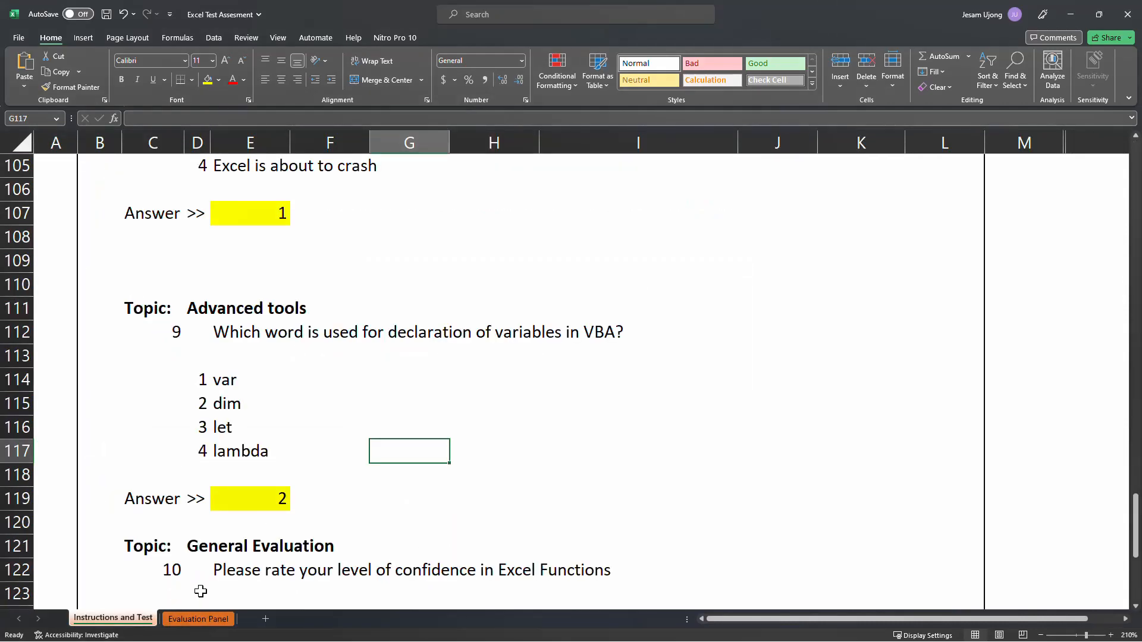
click(199, 620)
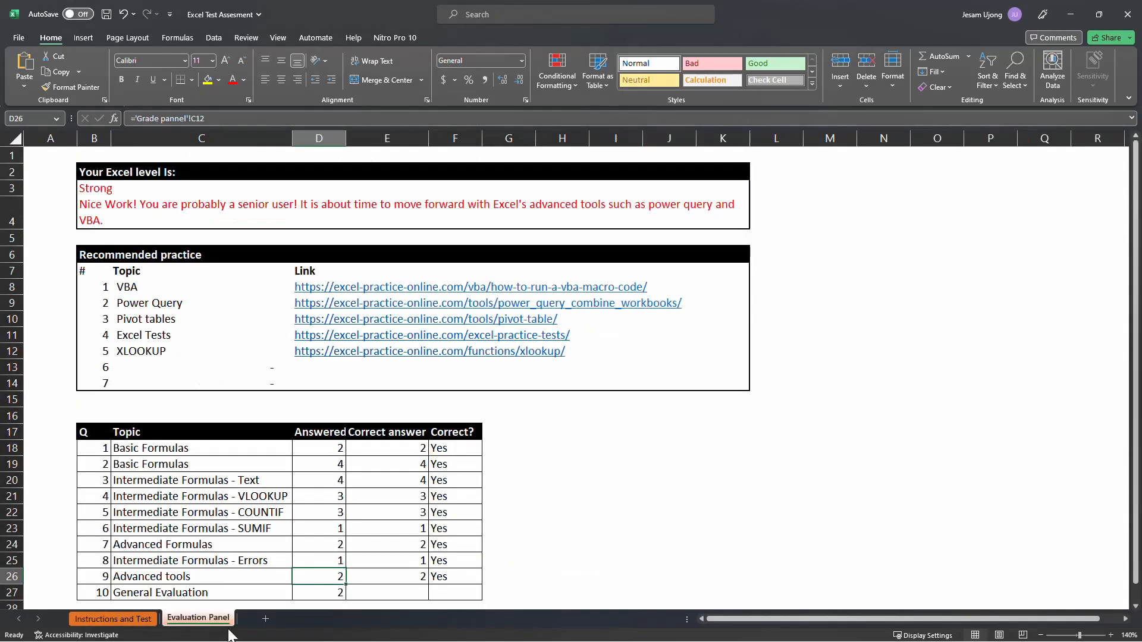
click(128, 190)
click(105, 191)
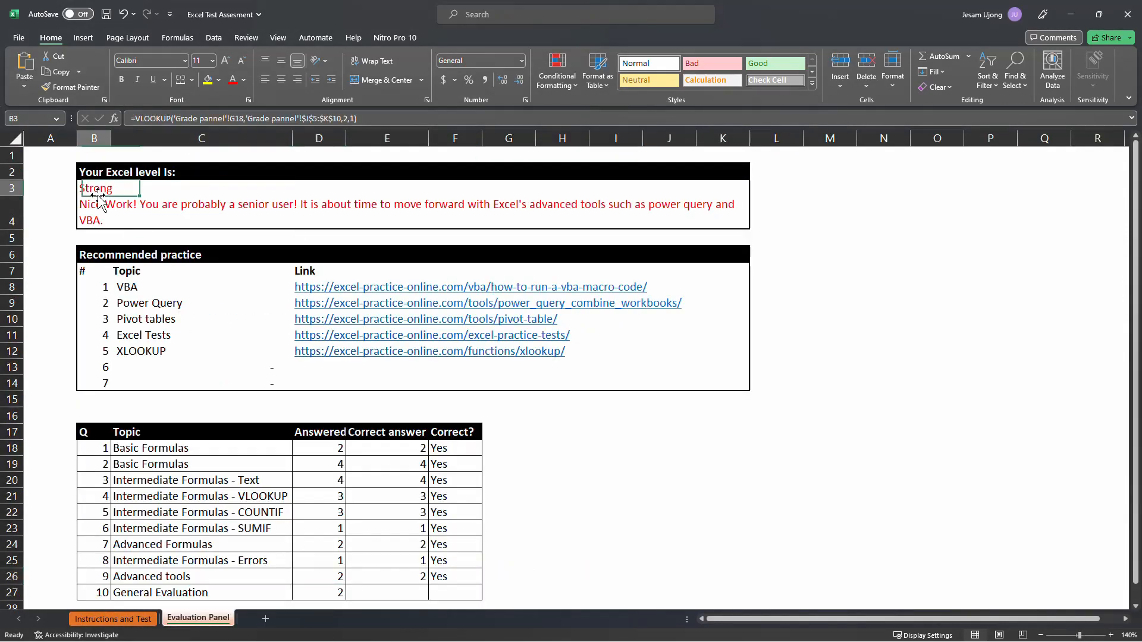
- Read the Excel level rating and its feedback message on the Evaluation Panel sheet
click(106, 226)
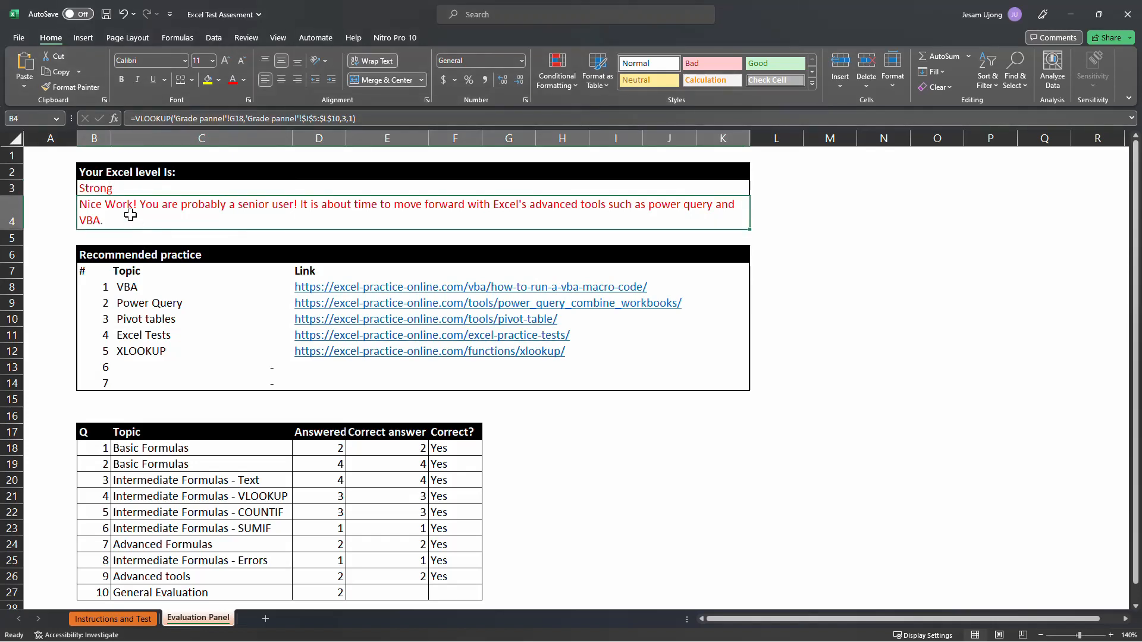
click(821, 261)
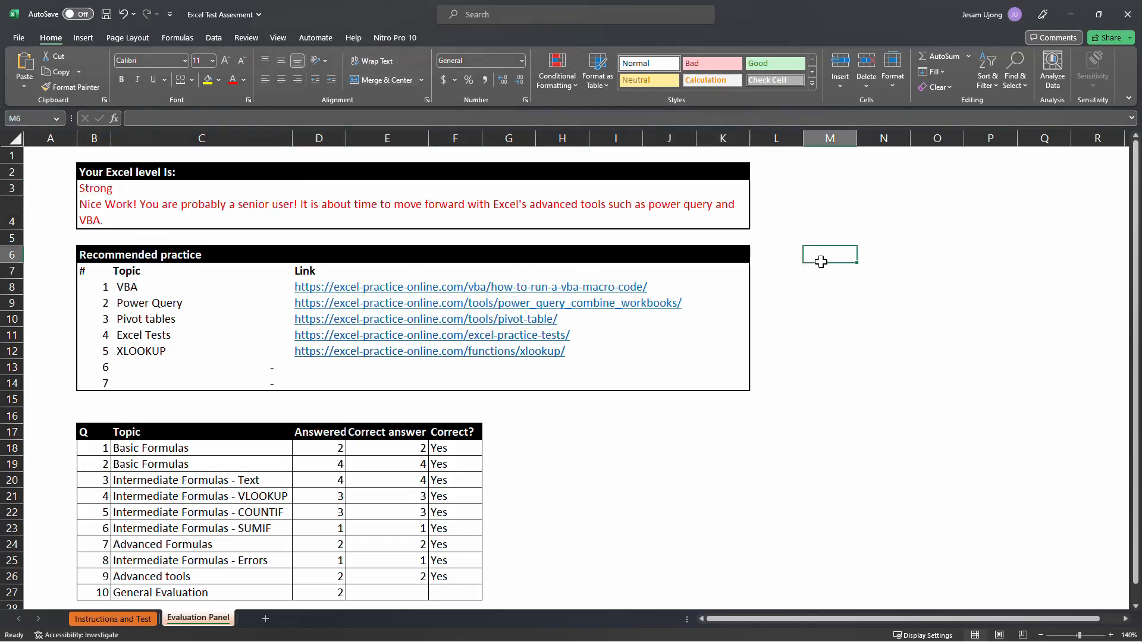
click(115, 210)
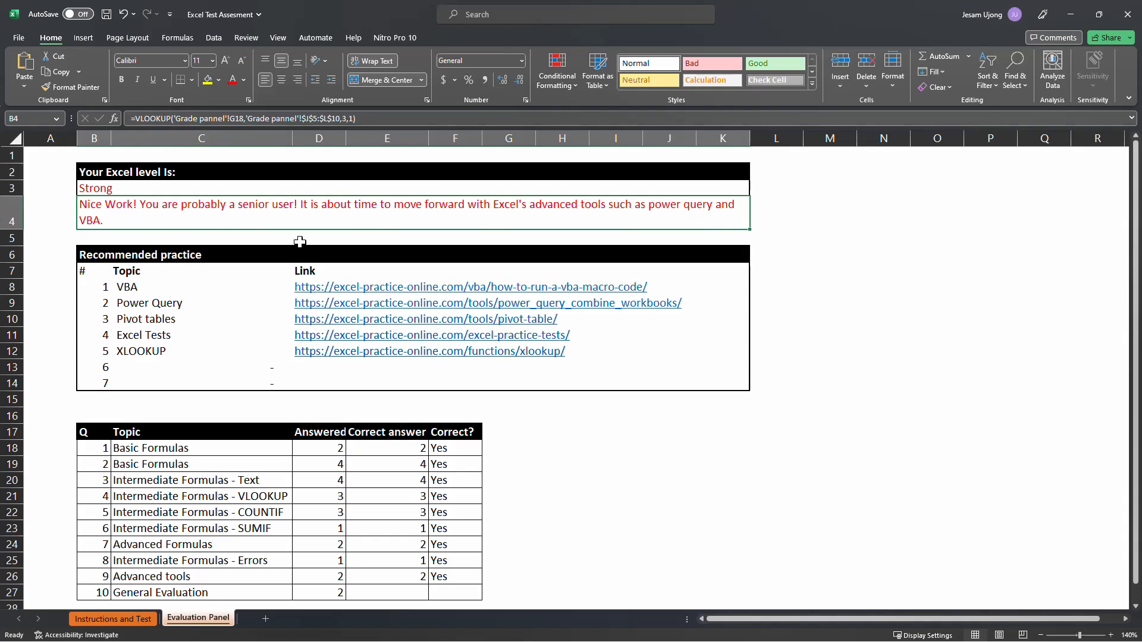
click(806, 335)
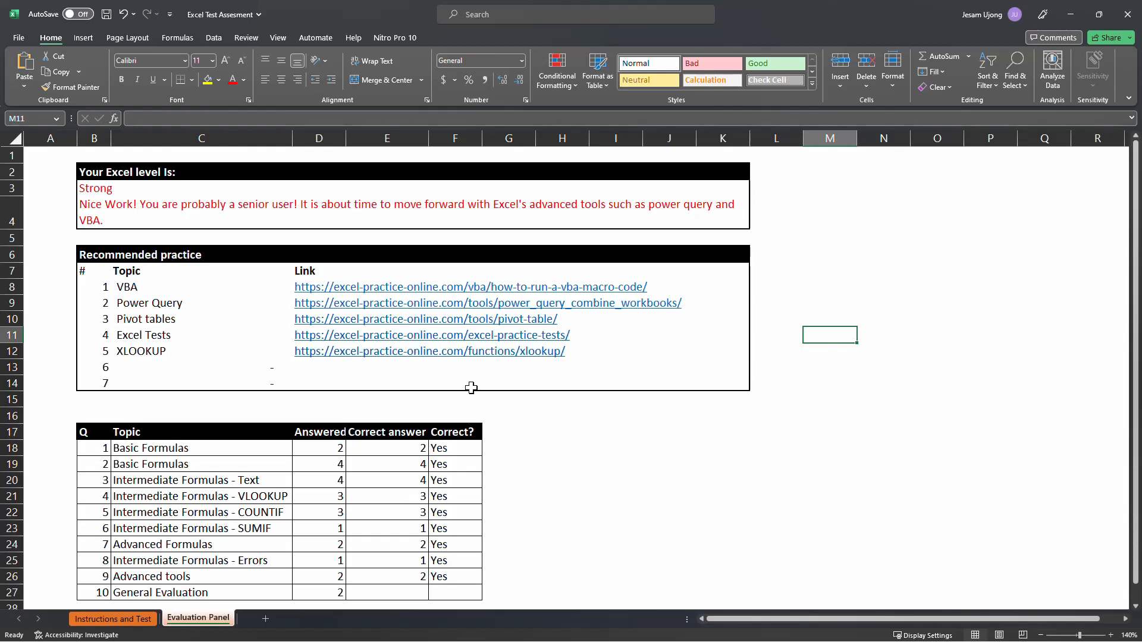
click(304, 193)
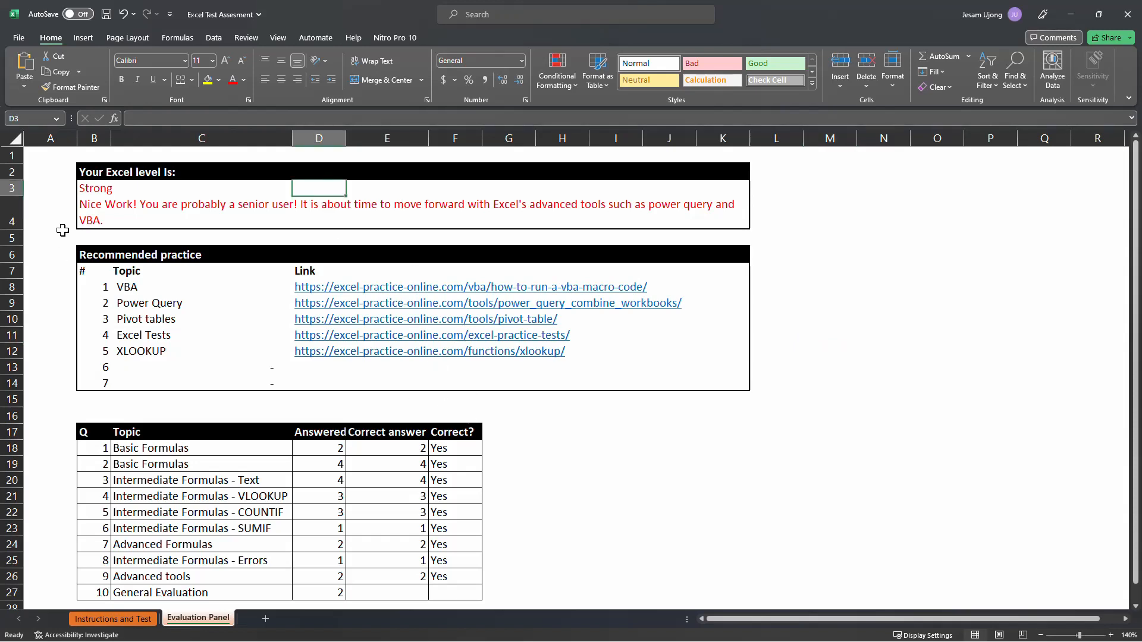
click(91, 188)
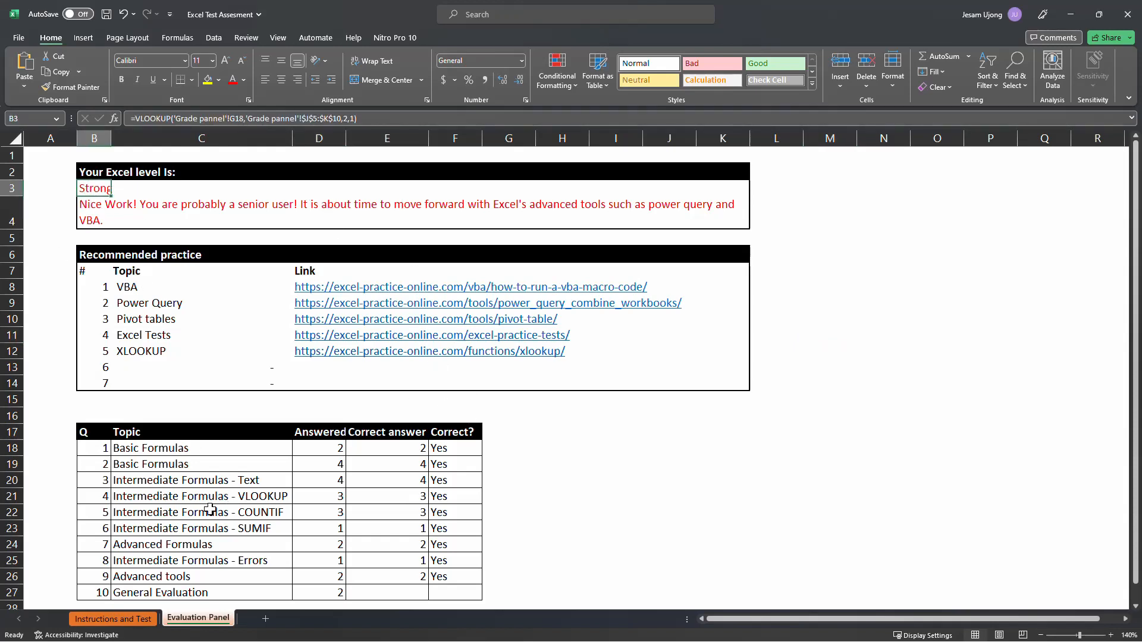
- Look back through the answered questions on the Instructions and Test sheet, from question 9 up to question 1
click(119, 619)
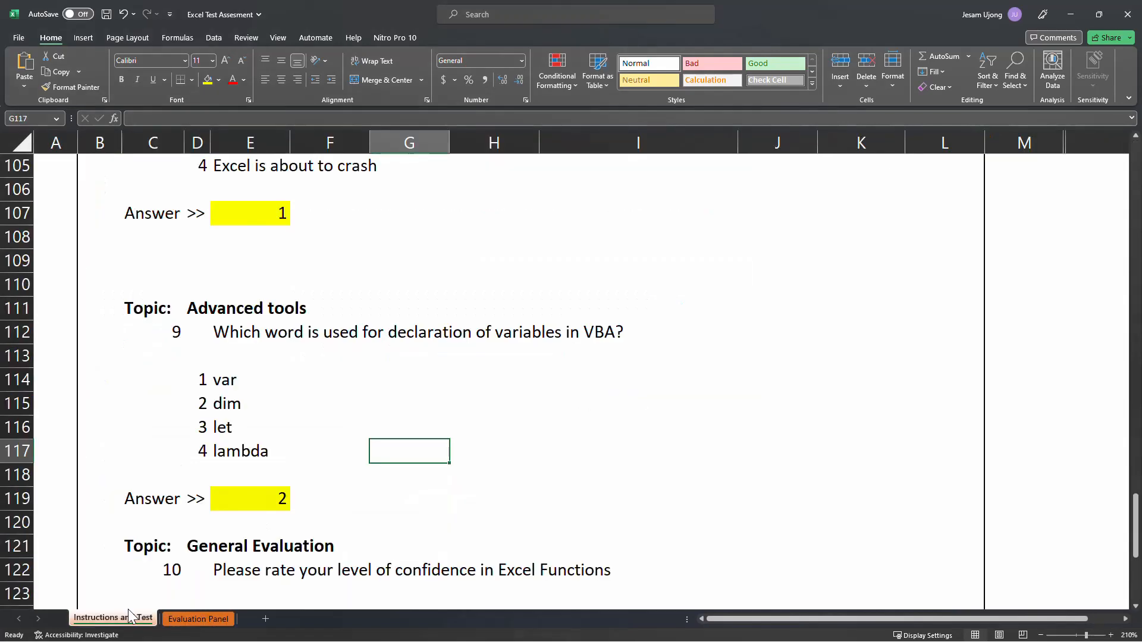
scroll(381, 316, up, 6)
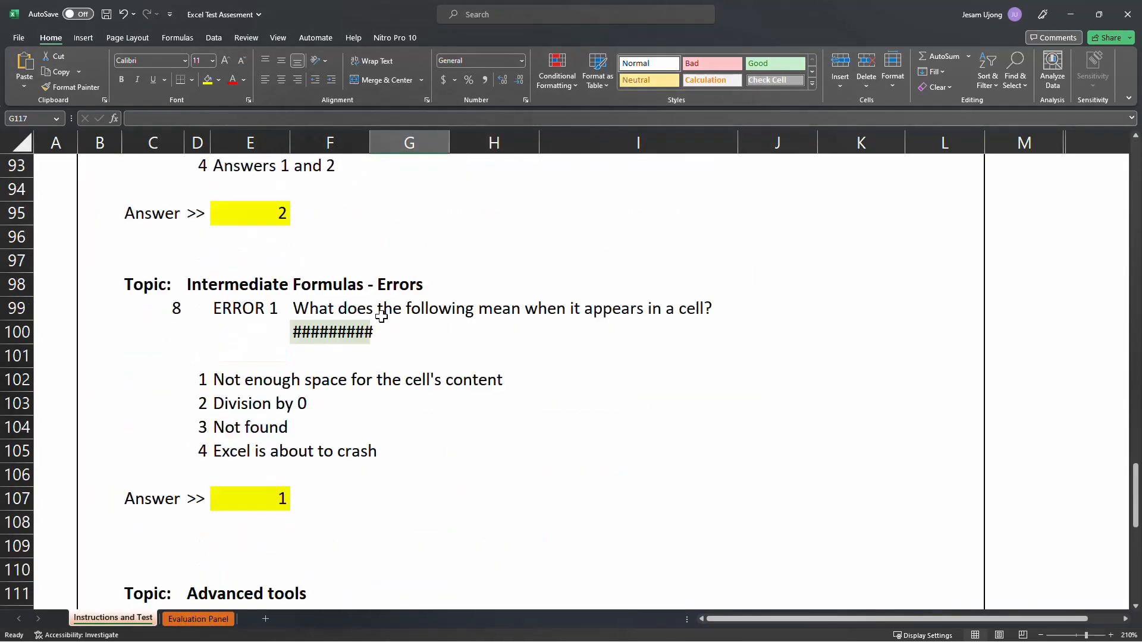
scroll(381, 317, up, 12)
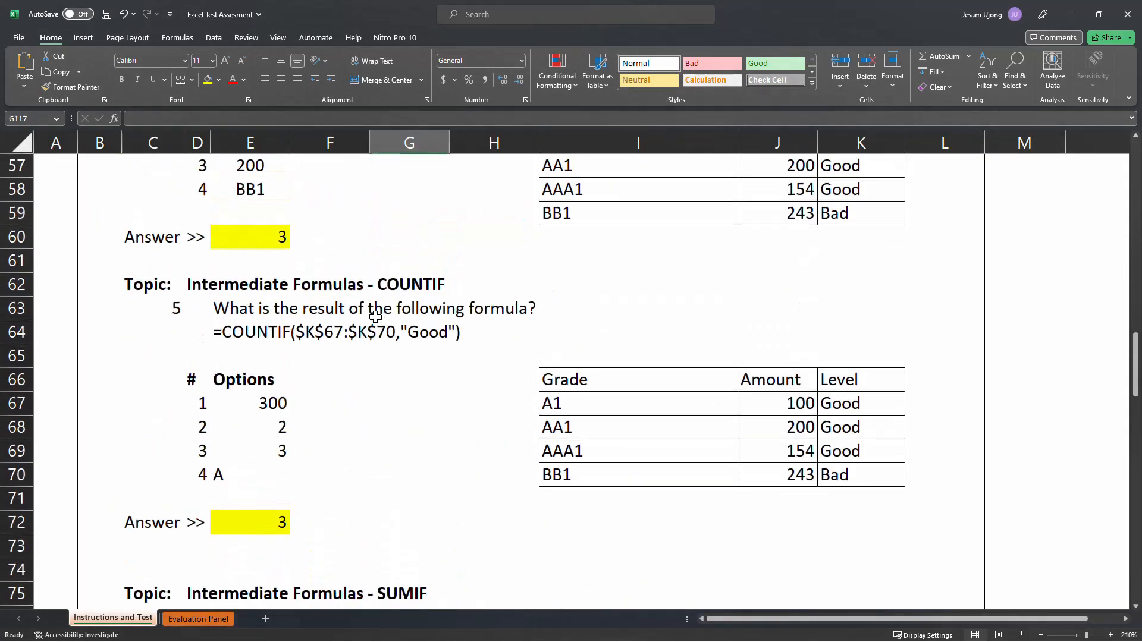
scroll(376, 317, up, 15)
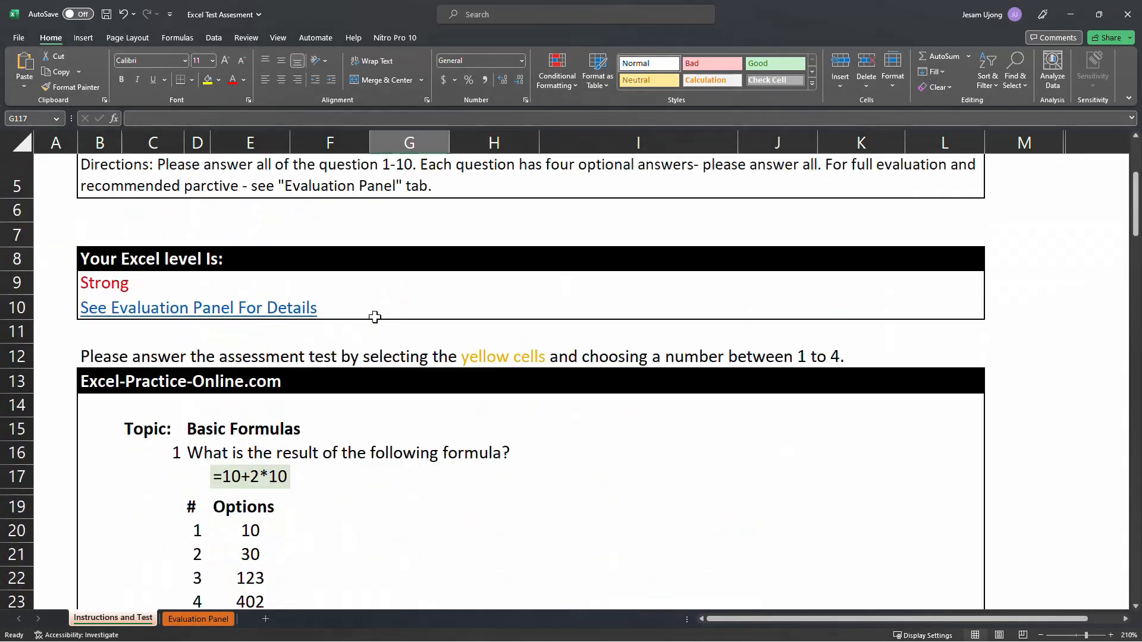
scroll(374, 317, down, 2)
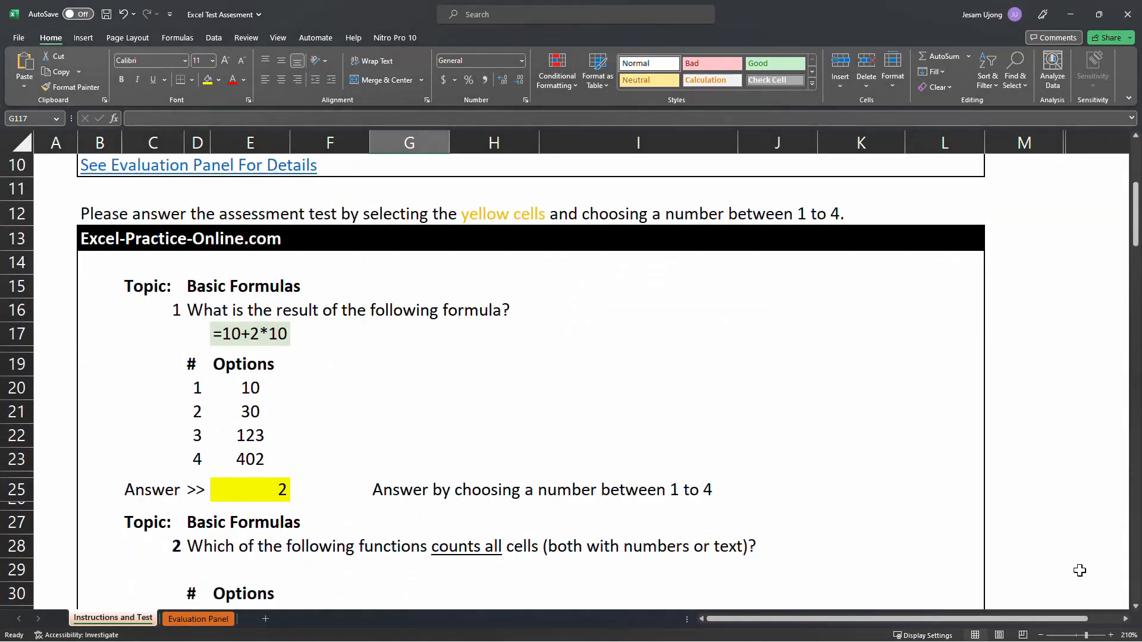
click(1042, 636)
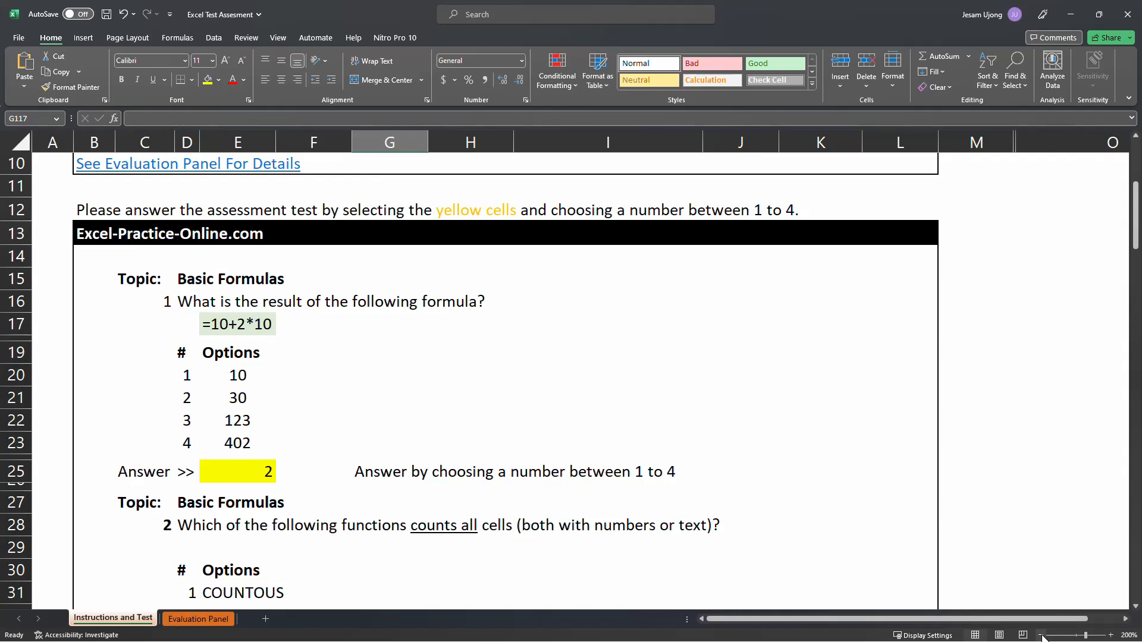
click(1041, 636)
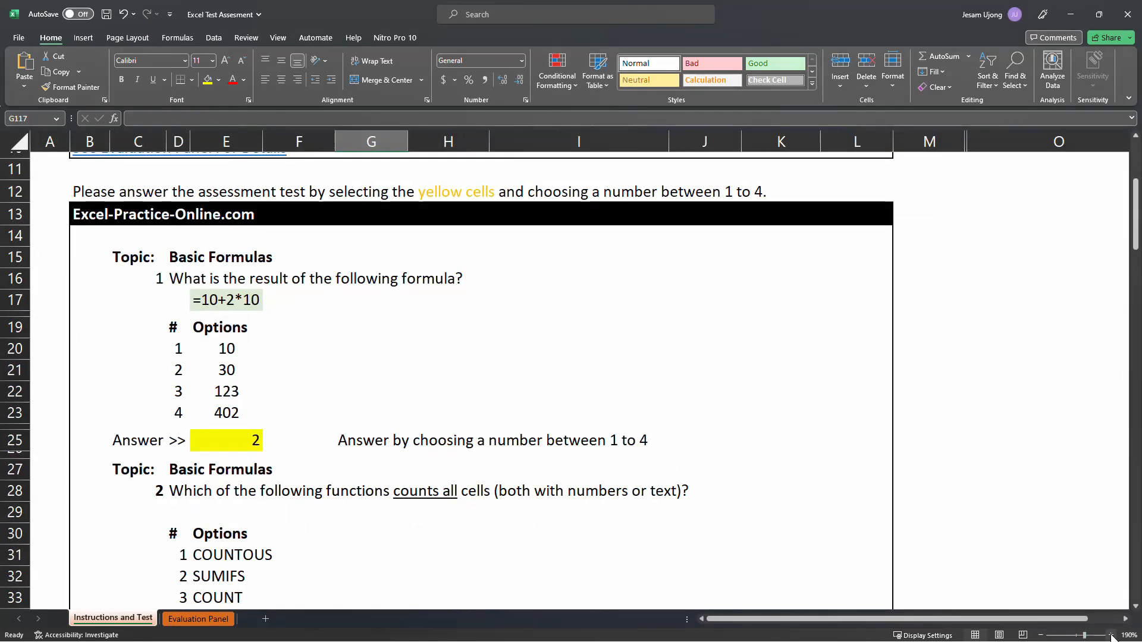
click(1112, 635)
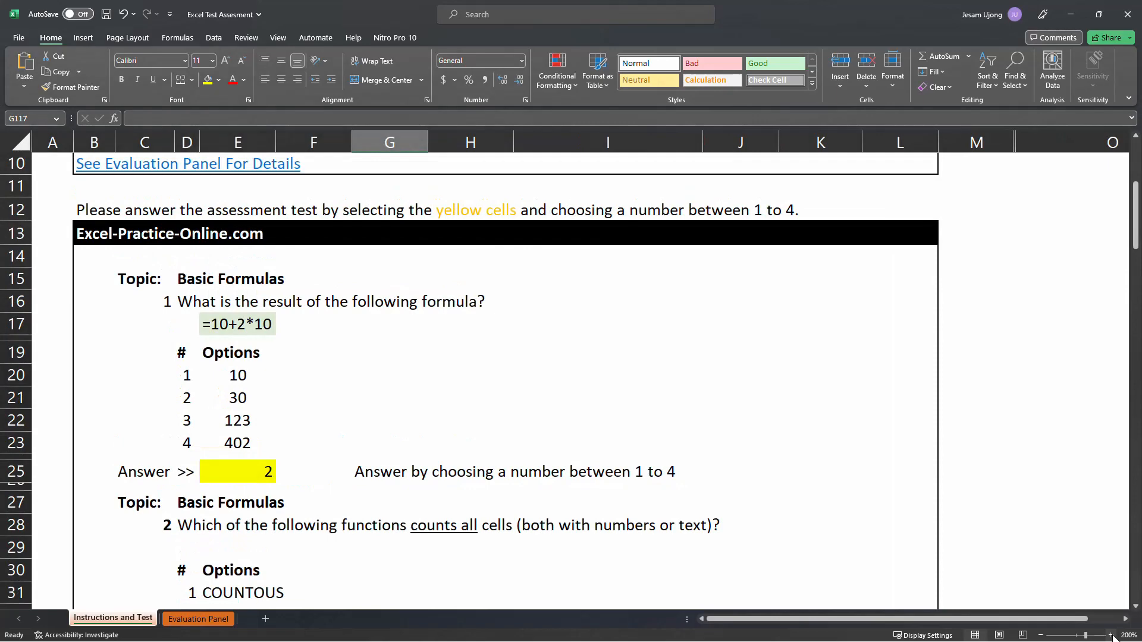
- Review the question results, recommended practice links and Excel level on the Evaluation Panel sheet, enlarged to 170%
click(196, 619)
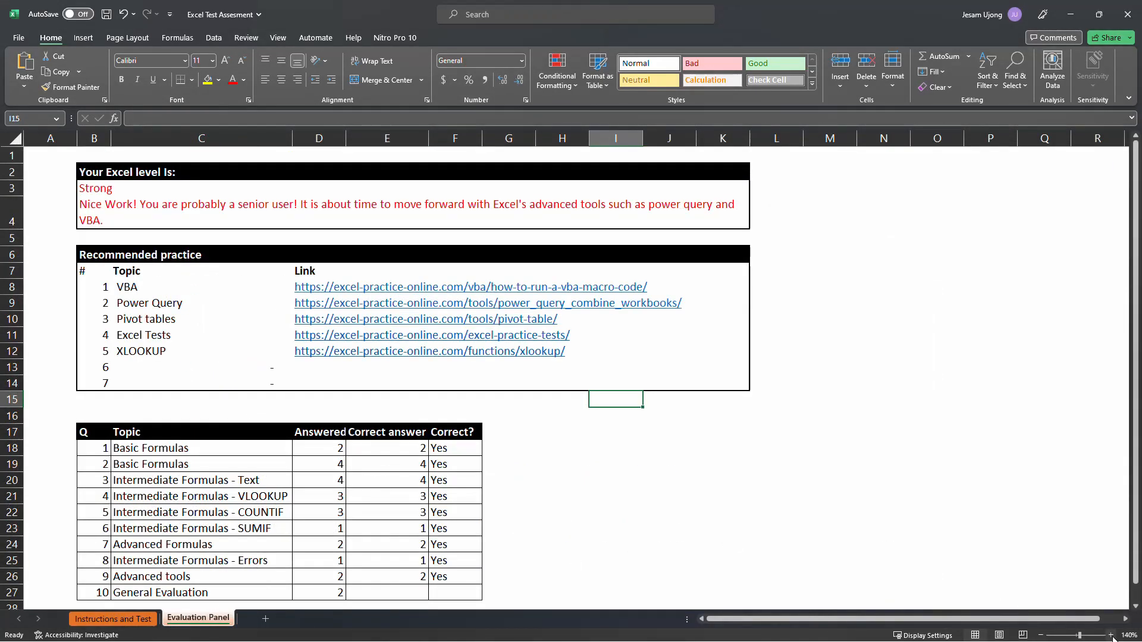
click(1112, 635)
click(1111, 635)
click(1112, 636)
scroll(635, 510, down, 2)
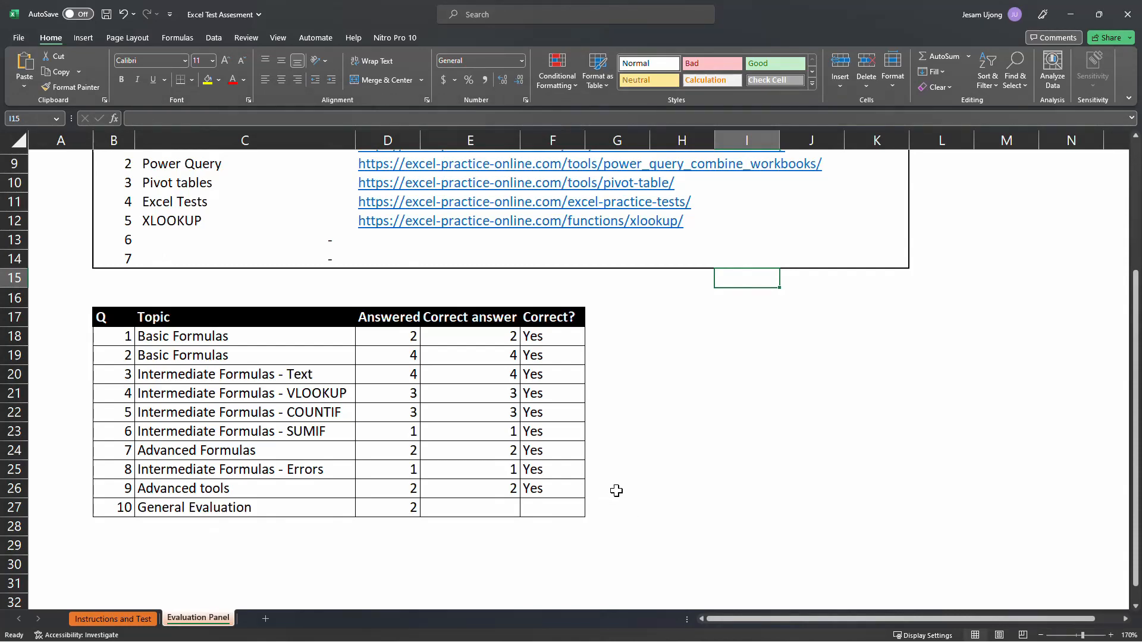
scroll(616, 491, up, 1)
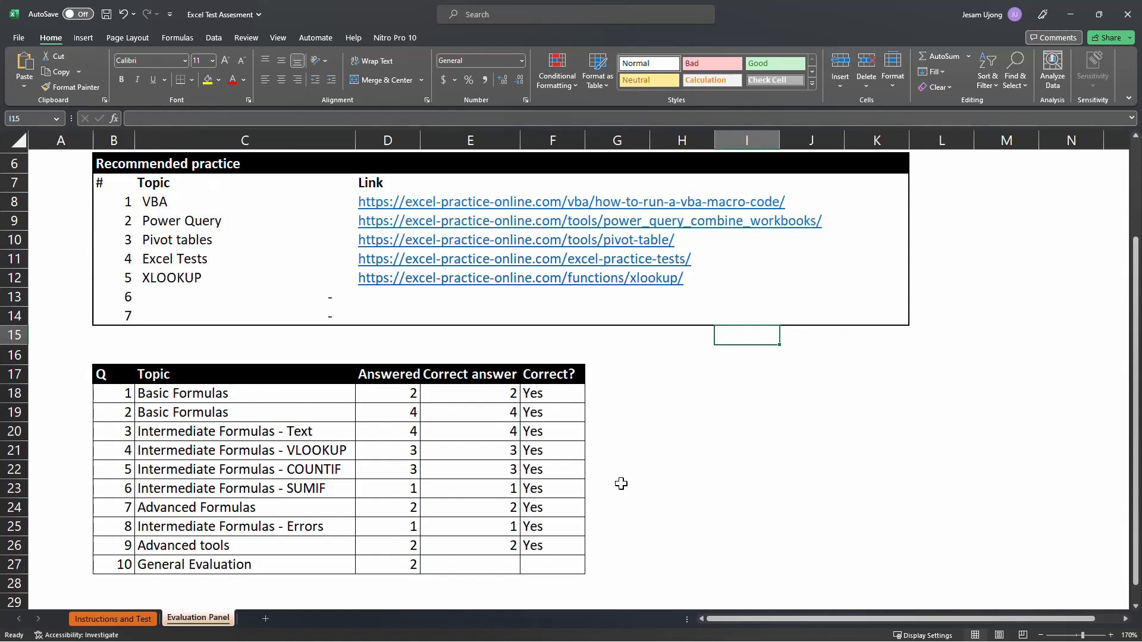
scroll(674, 473, up, 1)
scroll(674, 473, up, 1)
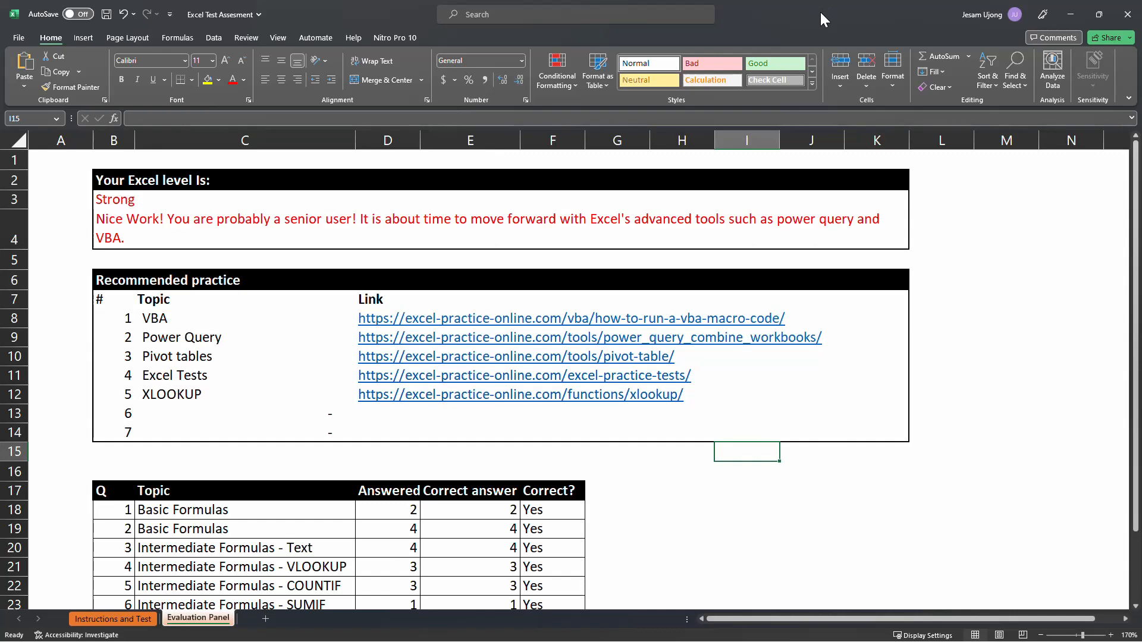
- Return to the Instructions and Test sheet, save the test assessment workbook and minimize its window
click(126, 621)
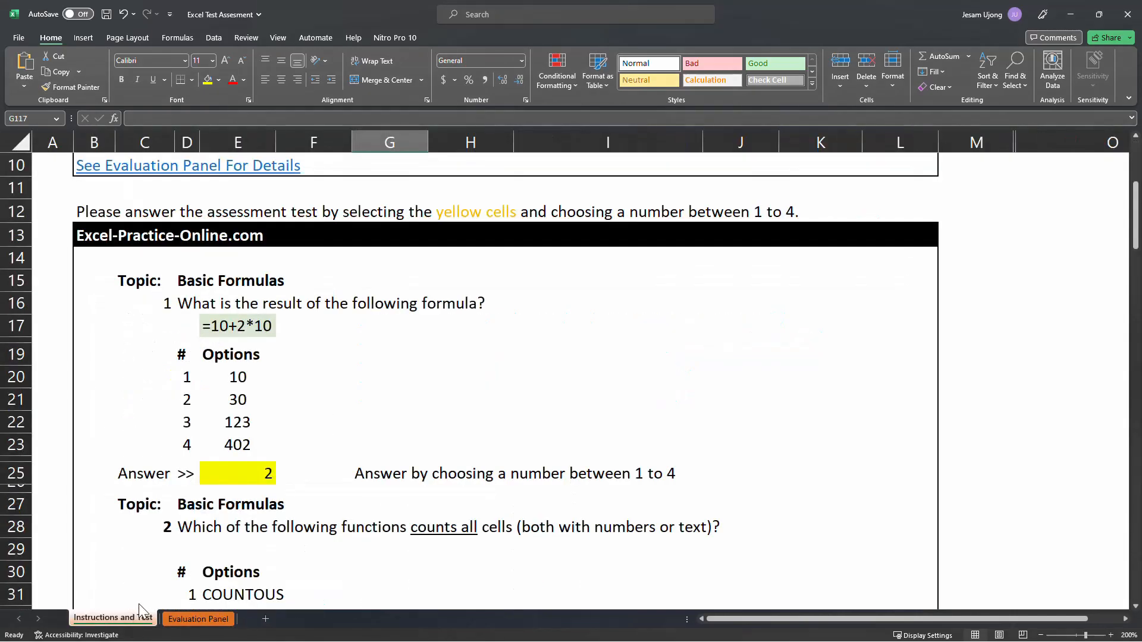
scroll(576, 329, up, 3)
scroll(576, 329, down, 6)
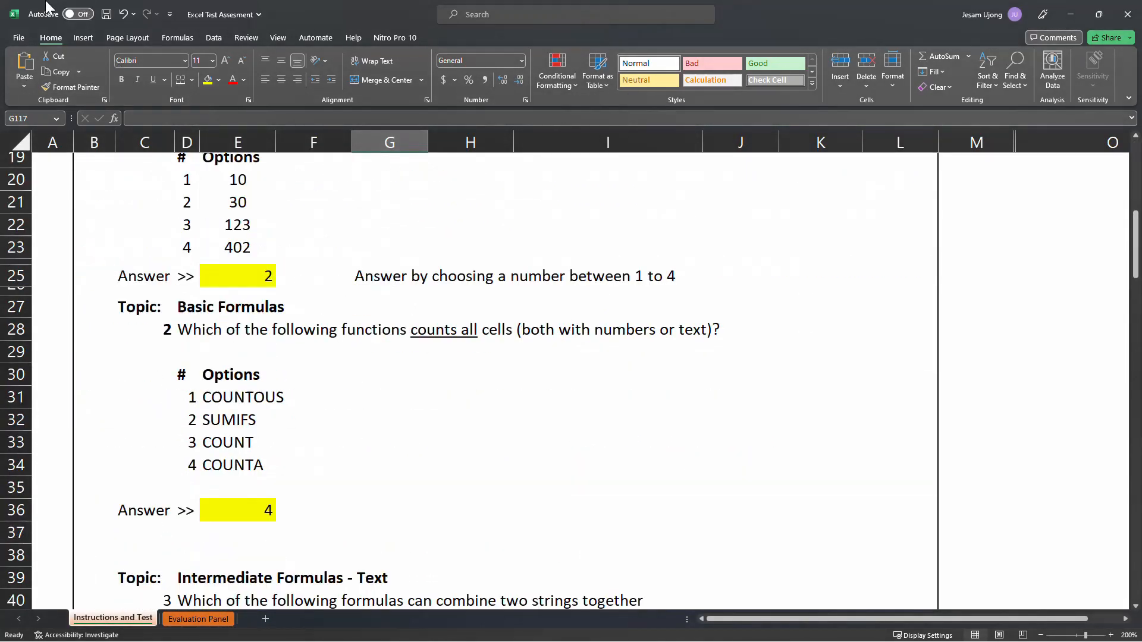
click(106, 14)
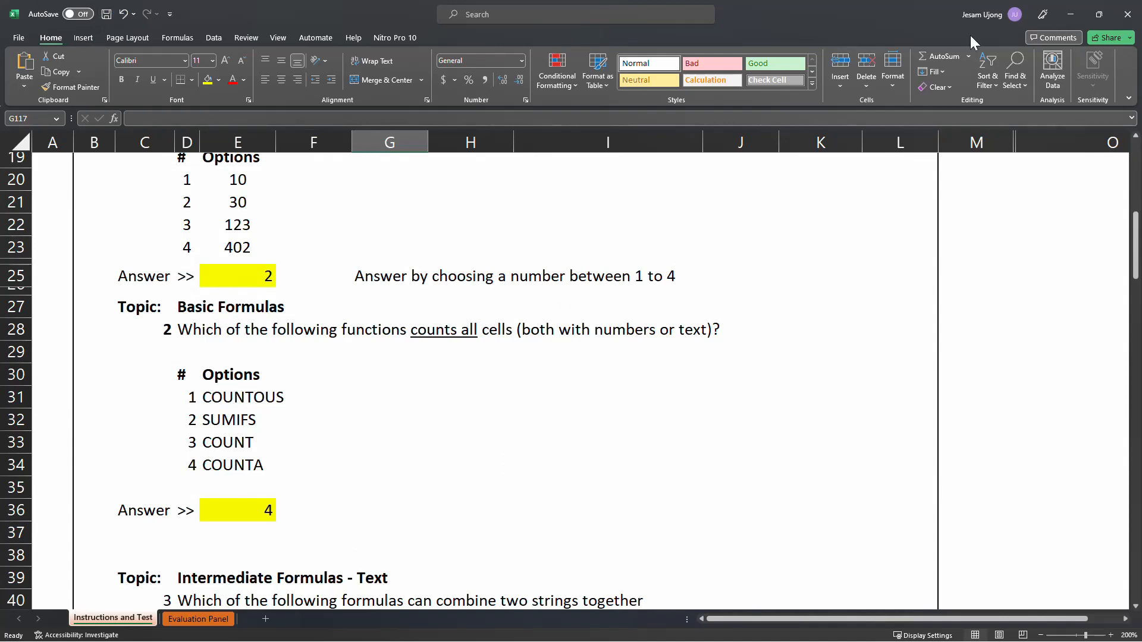
click(1072, 15)
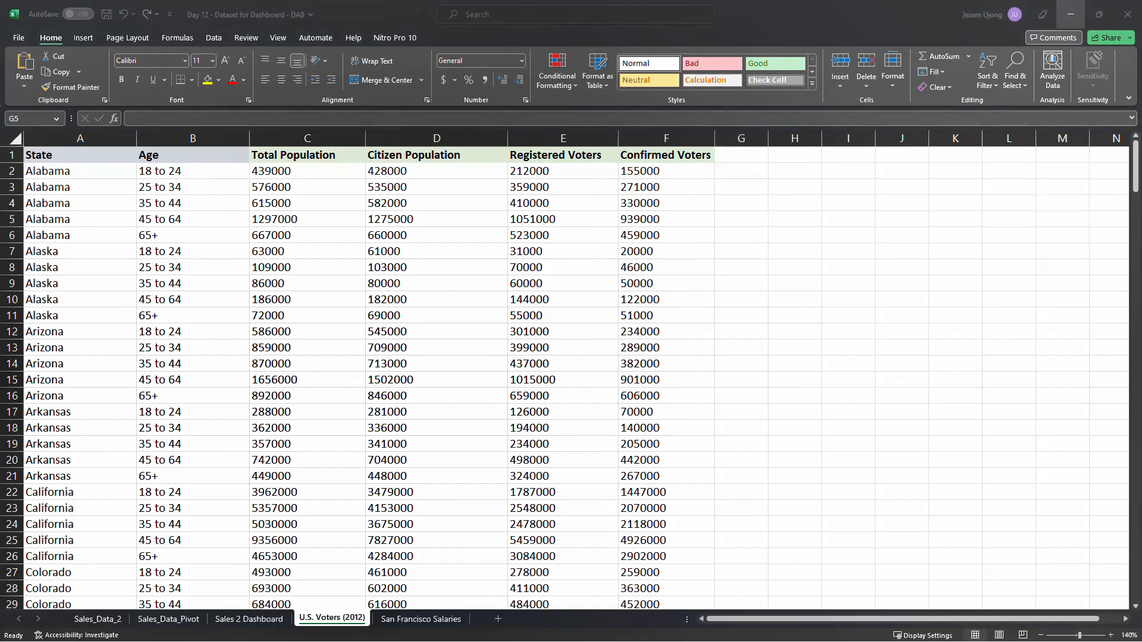
- In the Day 12 dashboard dataset workbook, look at the San Francisco Salaries sheet and return to U.S. Voters (2012)
click(375, 364)
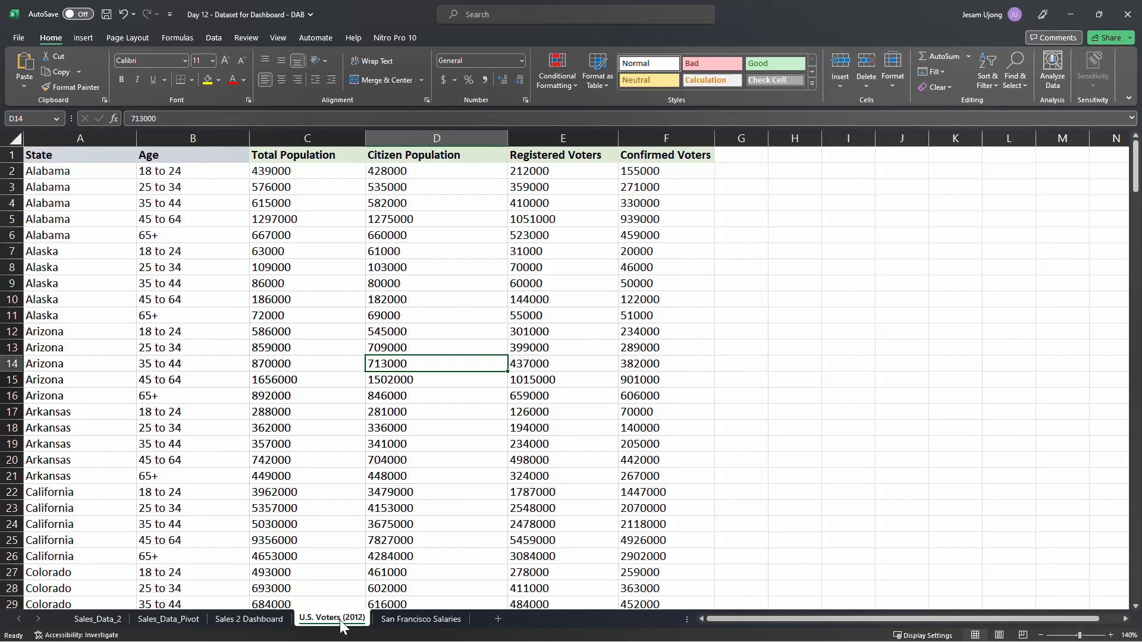
click(418, 622)
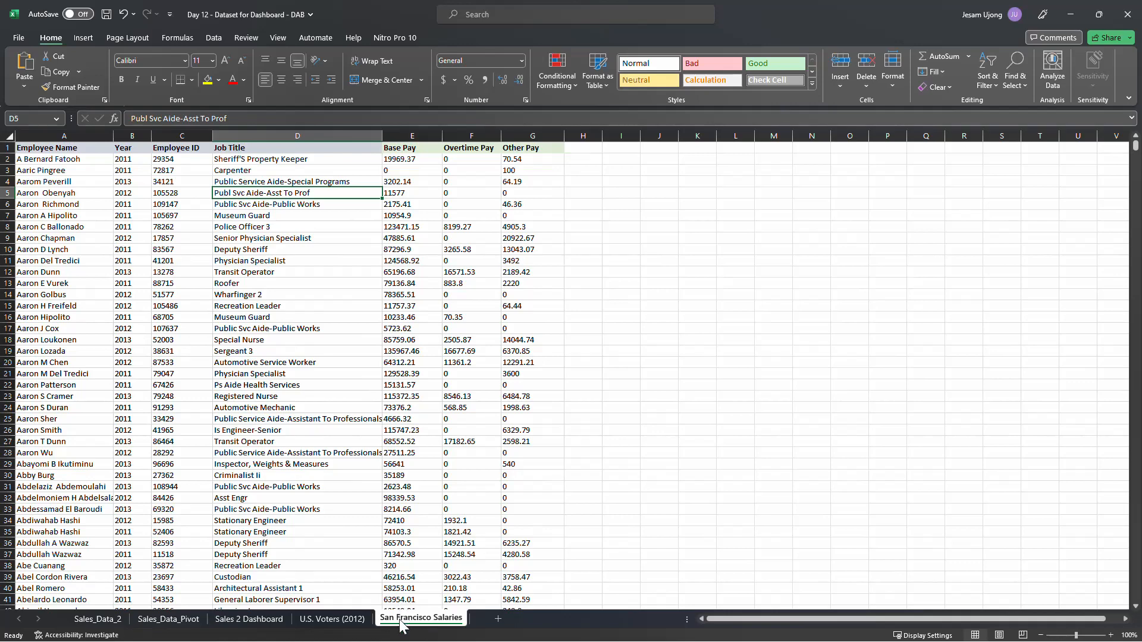
click(348, 621)
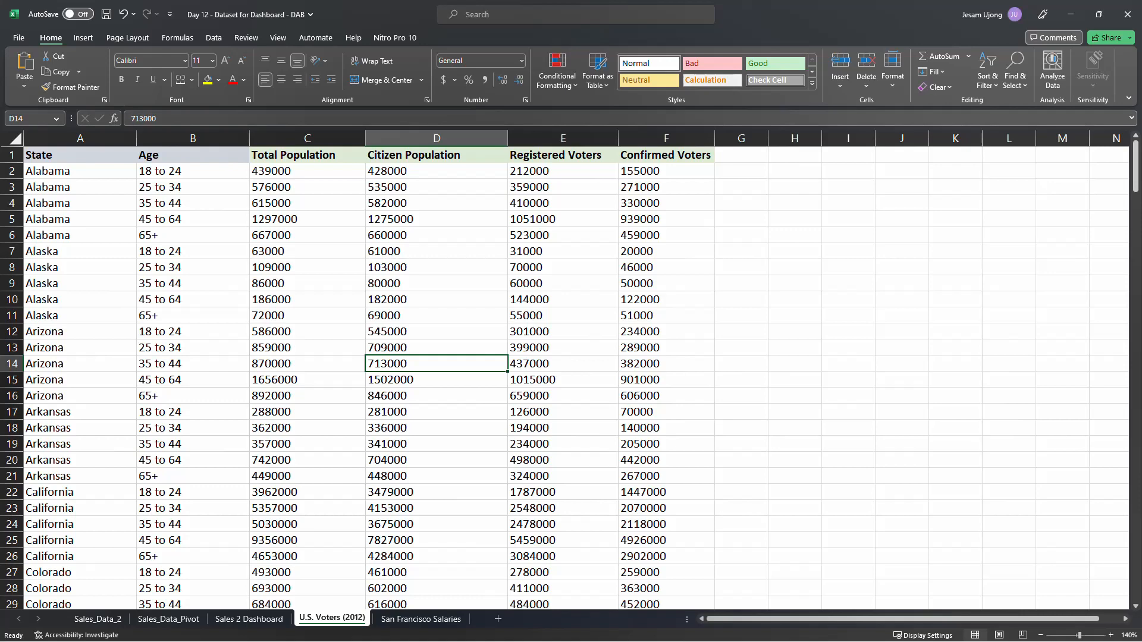
key(alt+Tab)
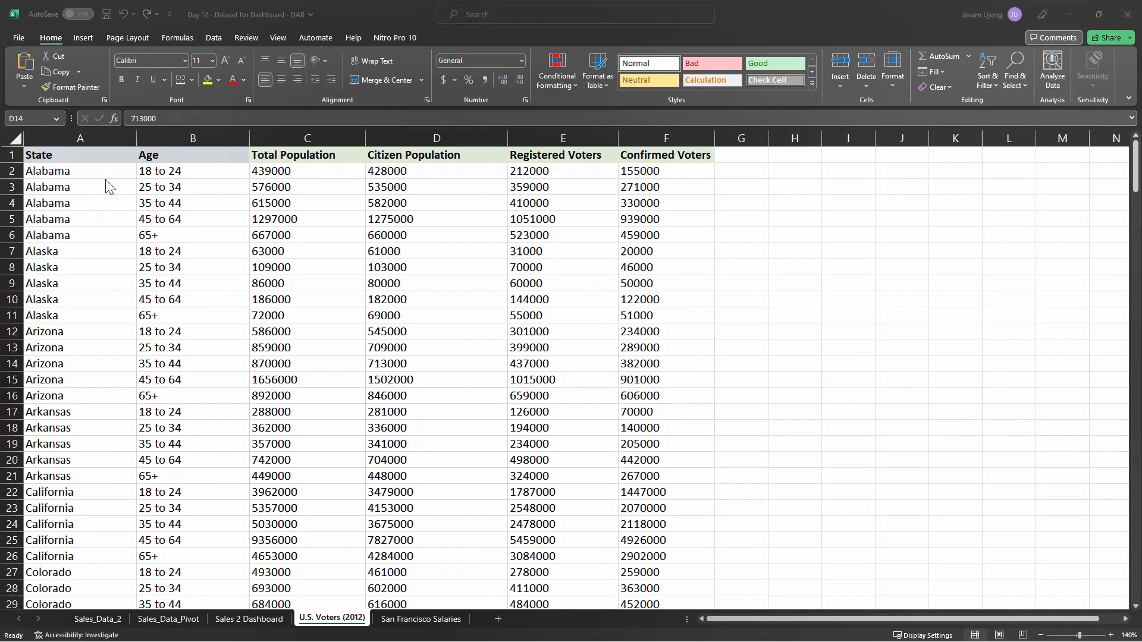
key(alt+Tab)
- Examine the U.S. Voters (2012) table at 160% zoom, from the State and Age columns to the population and voter figures
click(339, 209)
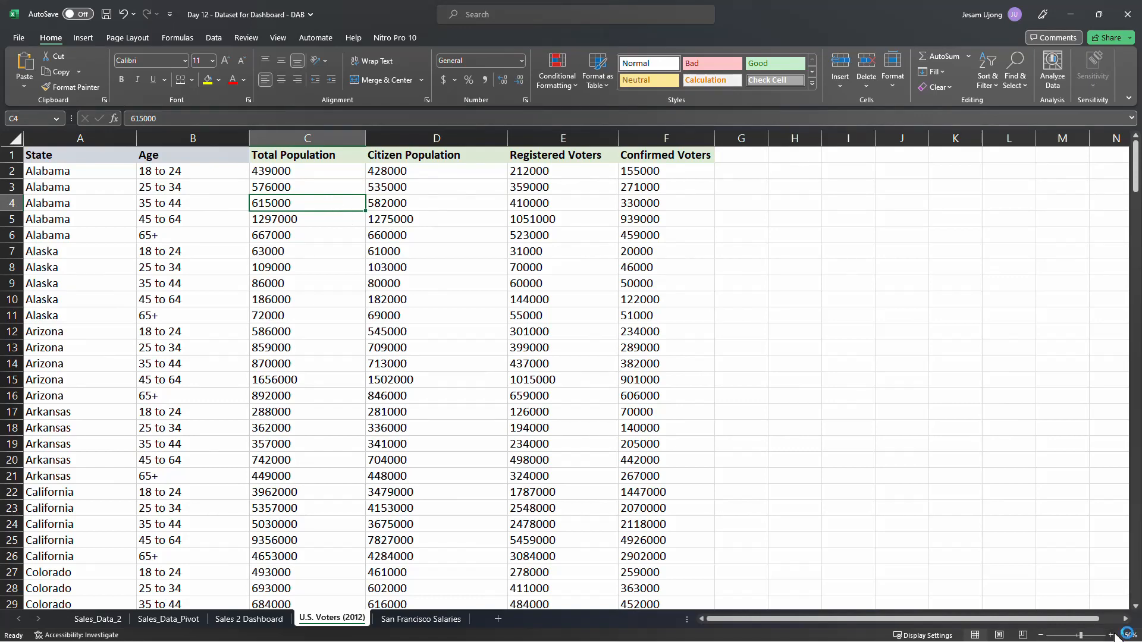
click(1111, 636)
scroll(818, 462, up, 1)
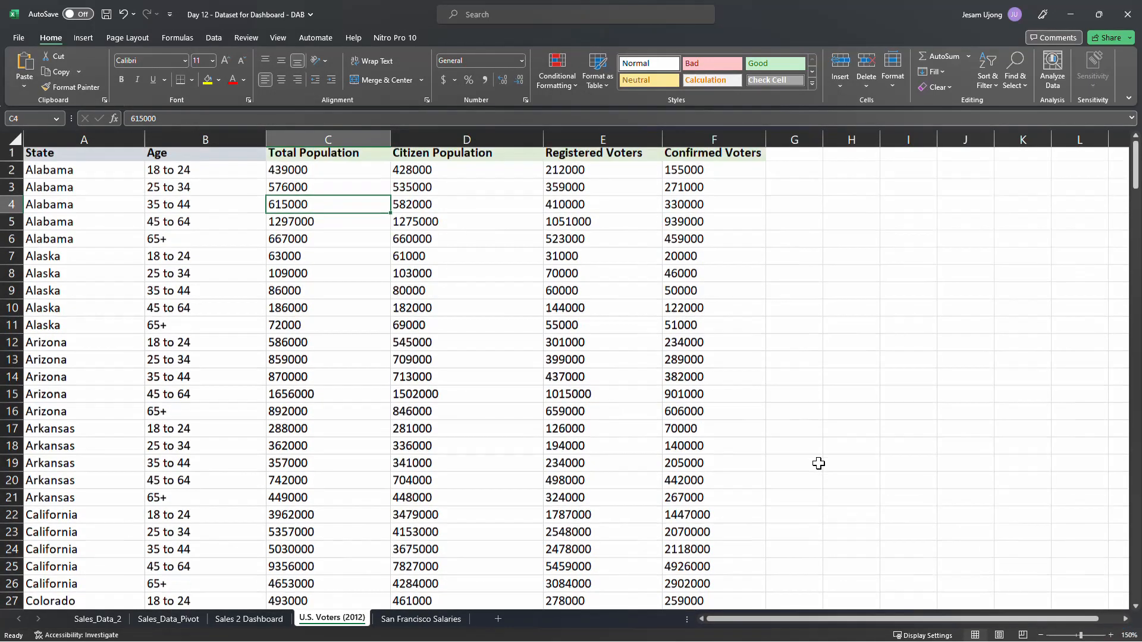
drag(738, 619, 730, 627)
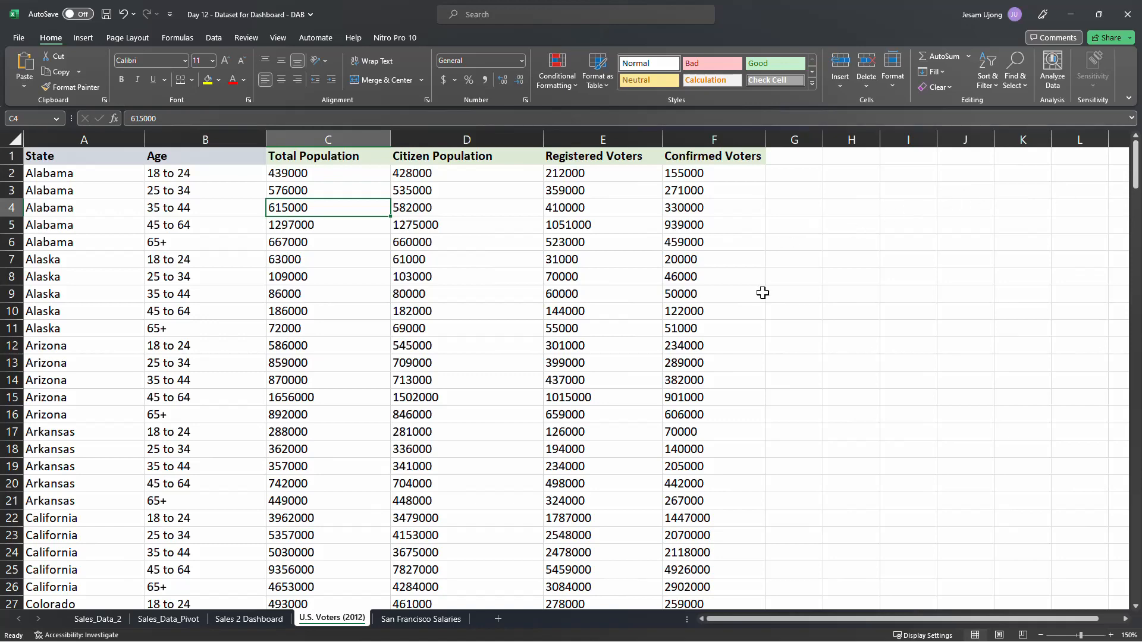
click(1111, 636)
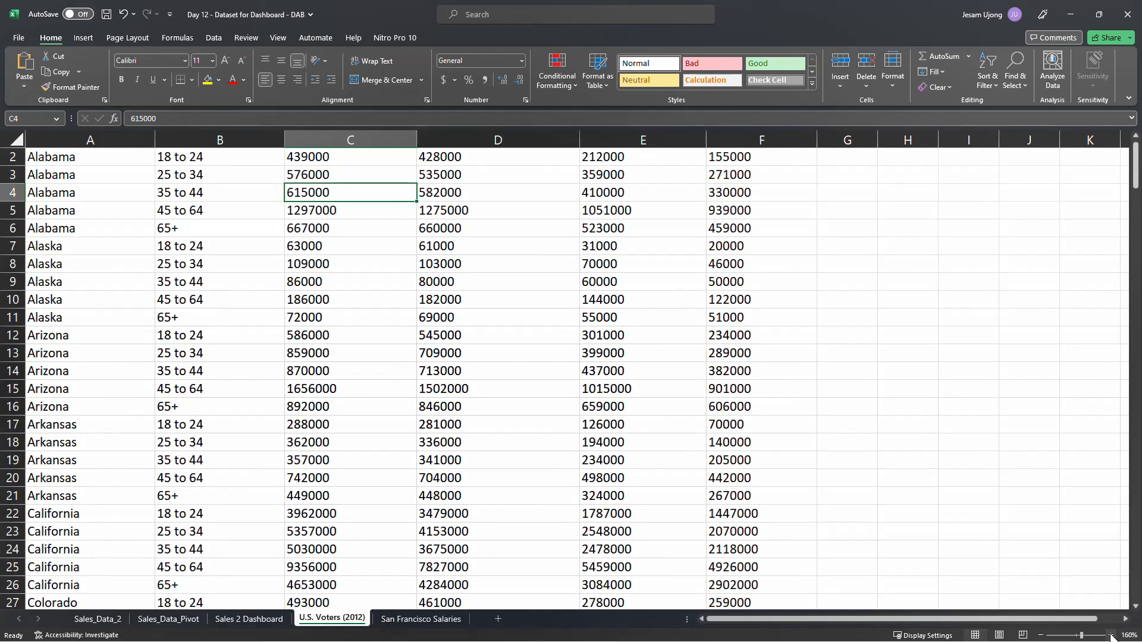
scroll(680, 361, up, 1)
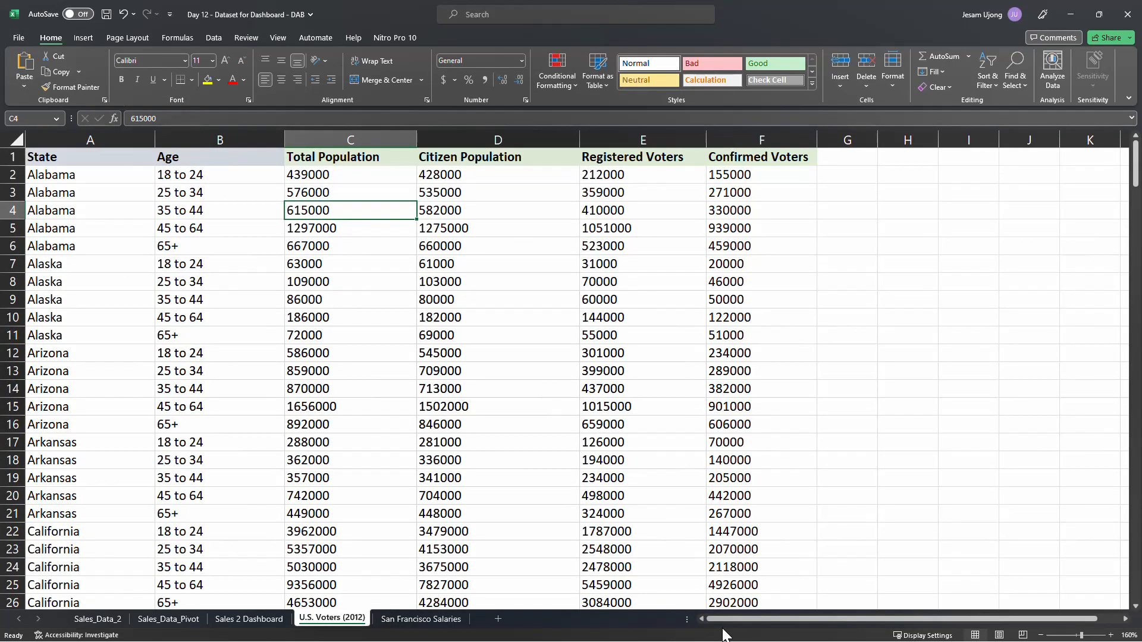
click(329, 262)
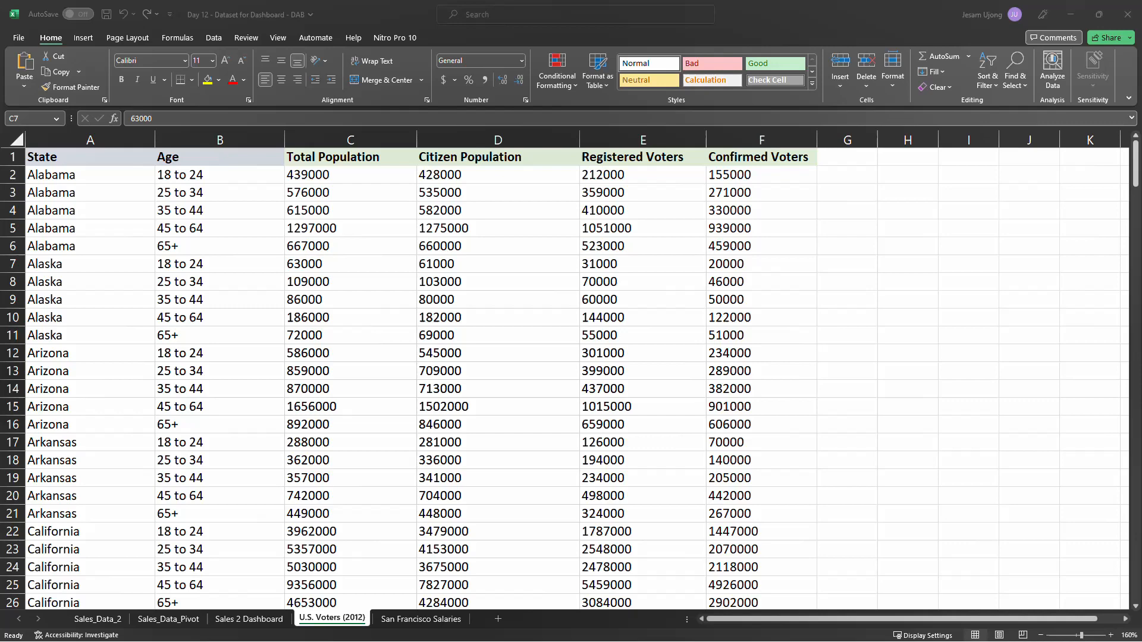
click(89, 137)
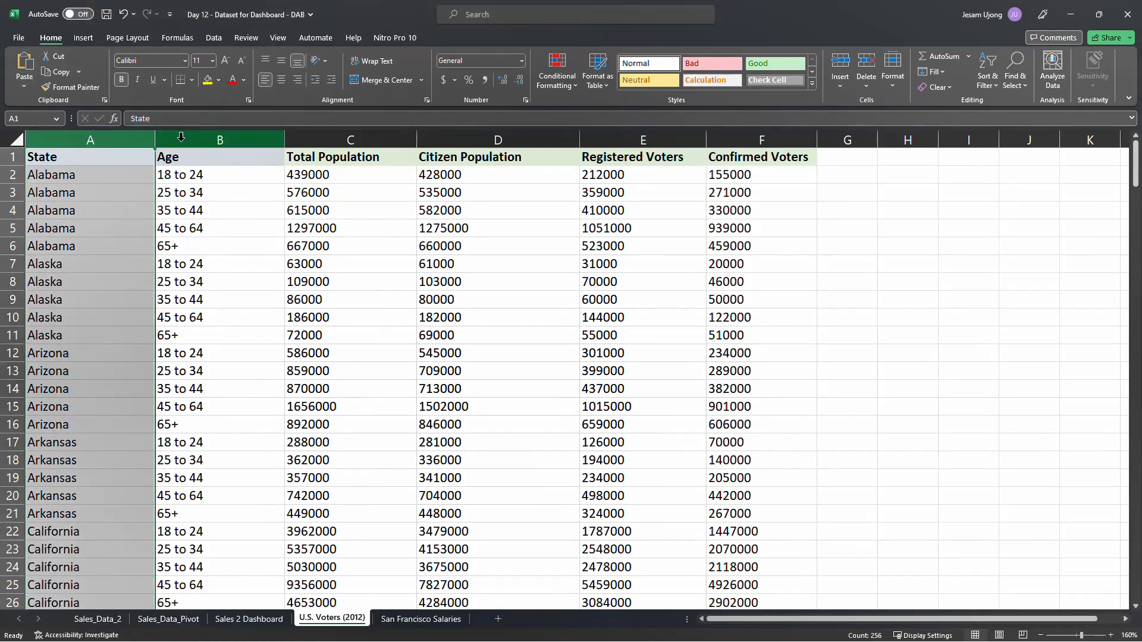
click(240, 148)
click(295, 248)
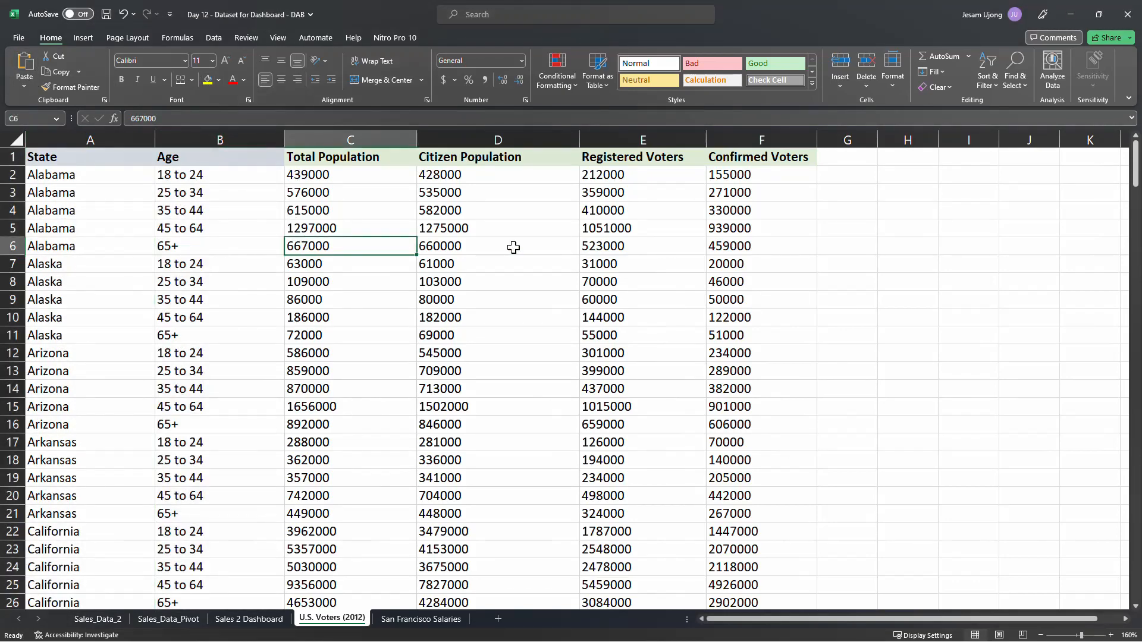
click(605, 252)
click(774, 248)
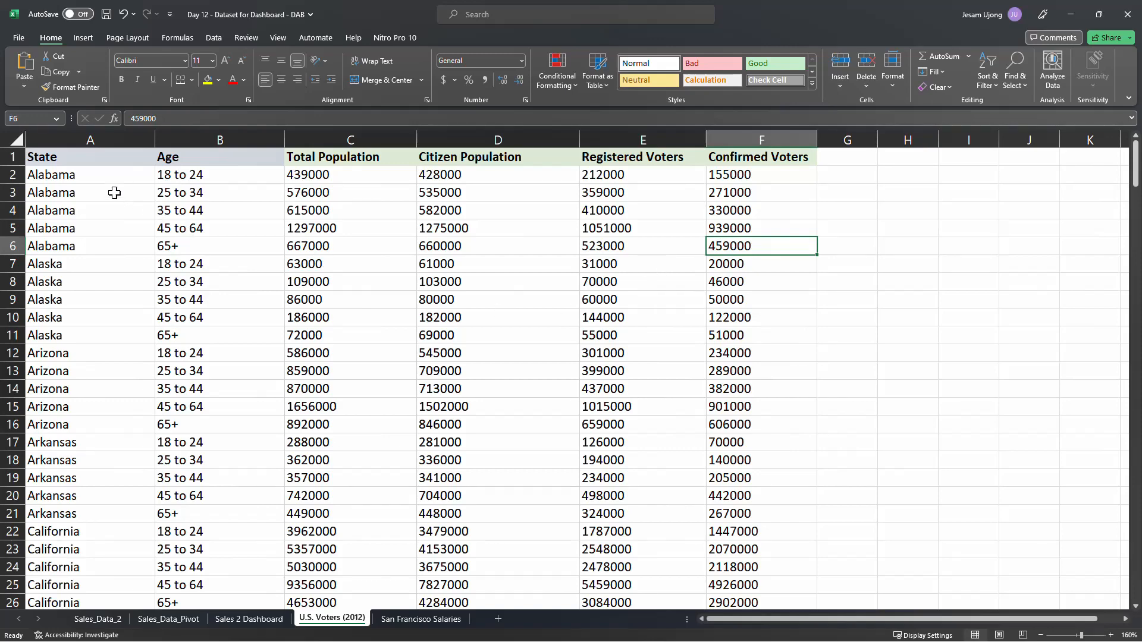
- Compare the State and Age category columns with the numeric columns from Total Population to Confirmed Voters in the voters table
drag(95, 140, 208, 132)
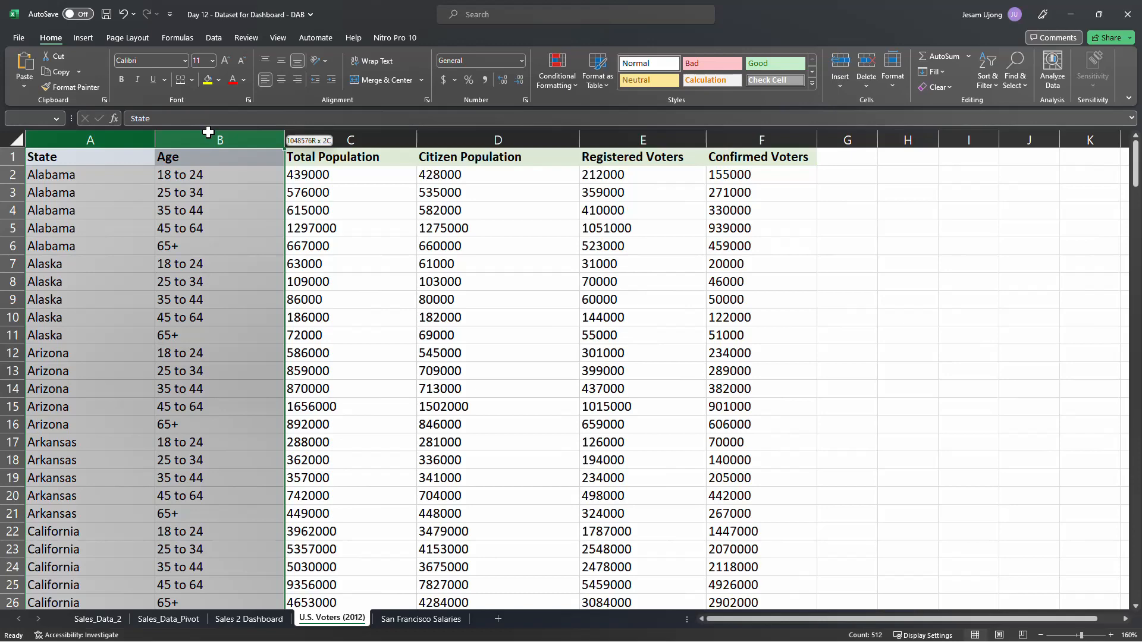
drag(348, 138, 721, 132)
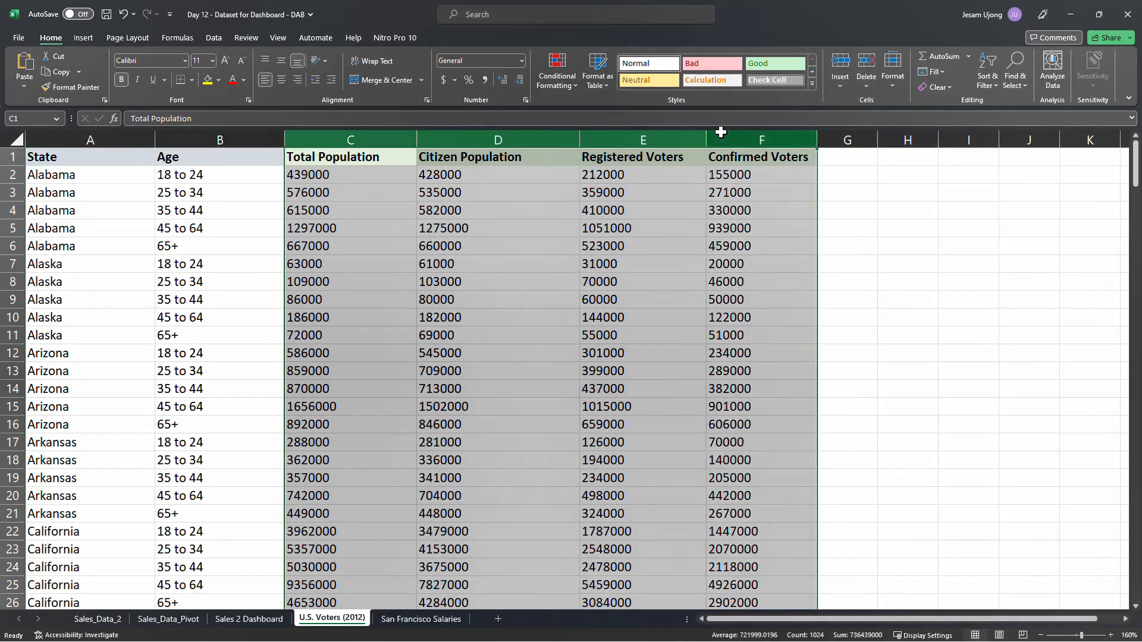
click(749, 229)
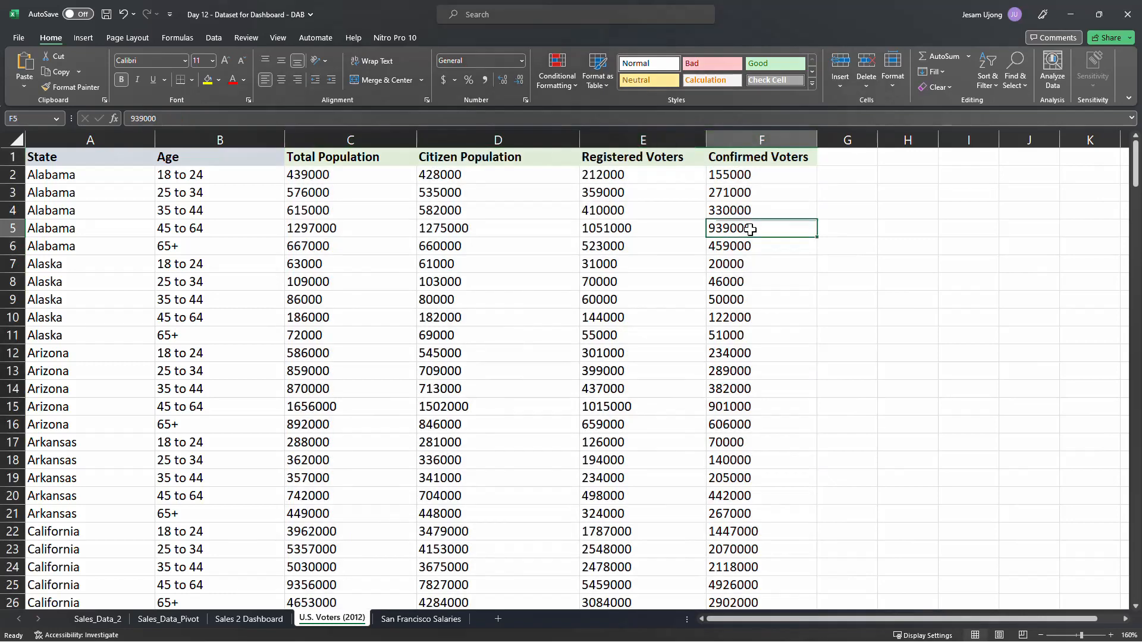
click(74, 141)
click(205, 128)
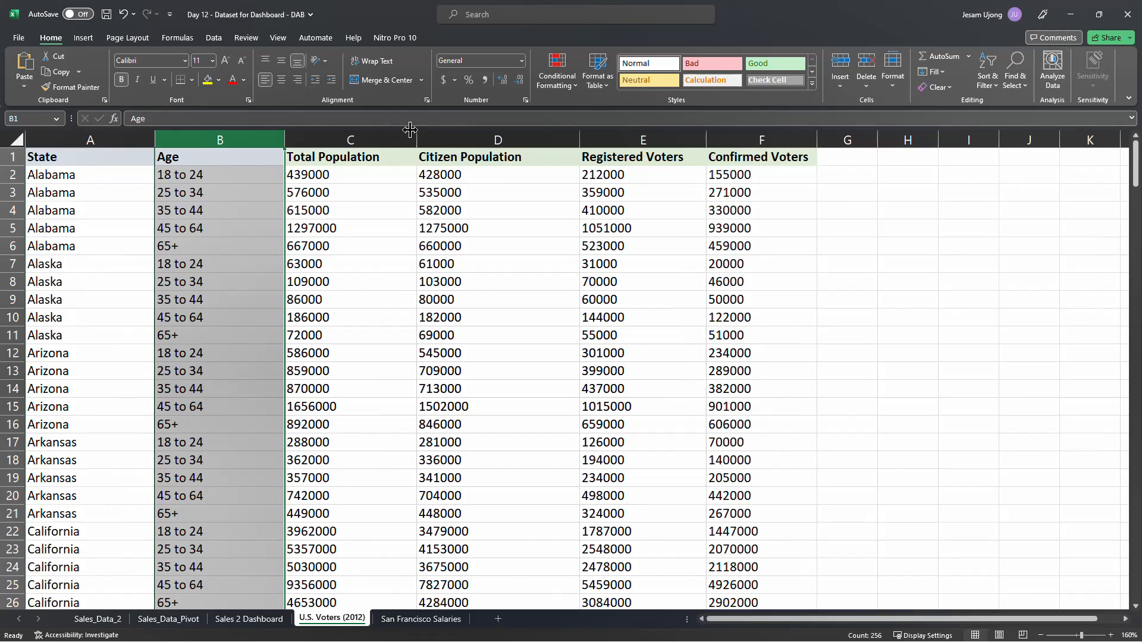
drag(410, 136, 711, 129)
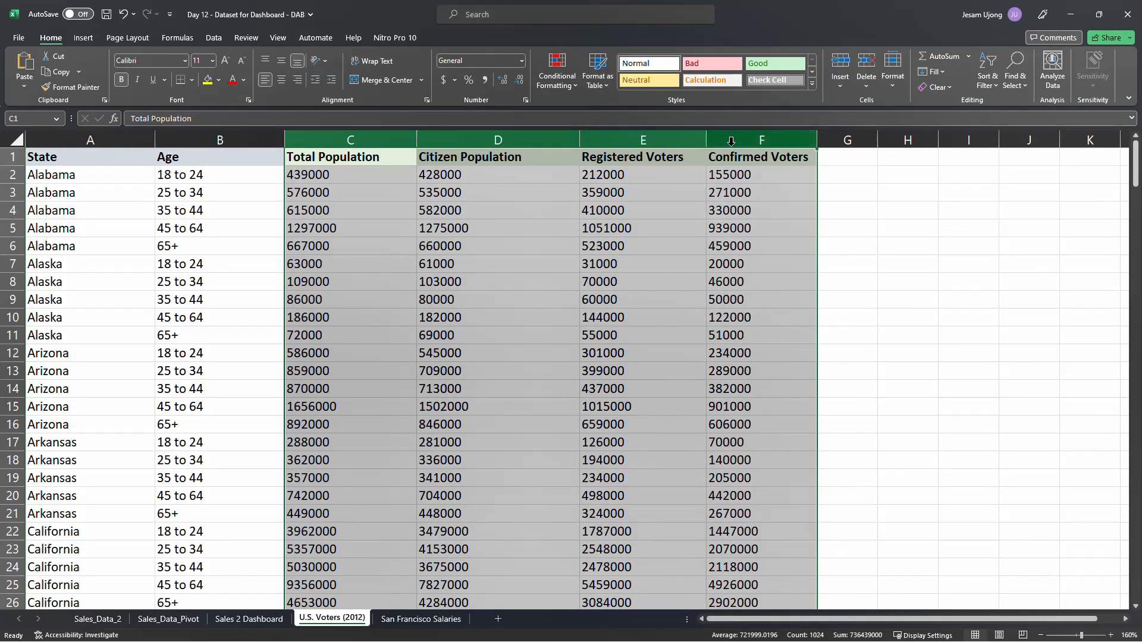
click(899, 301)
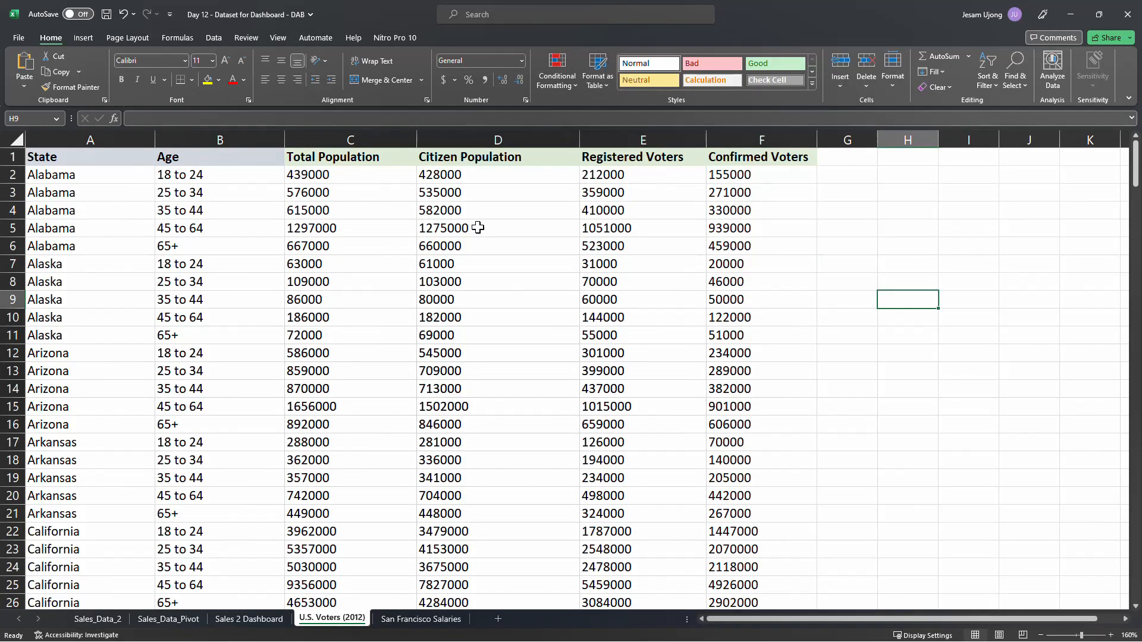
drag(93, 132, 204, 134)
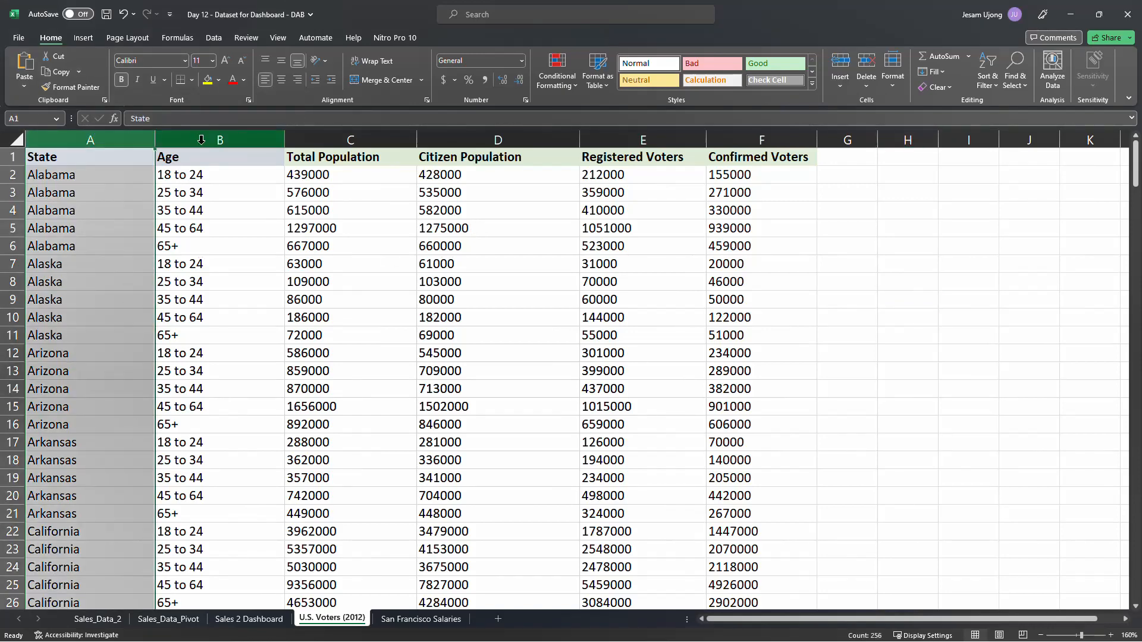
click(191, 230)
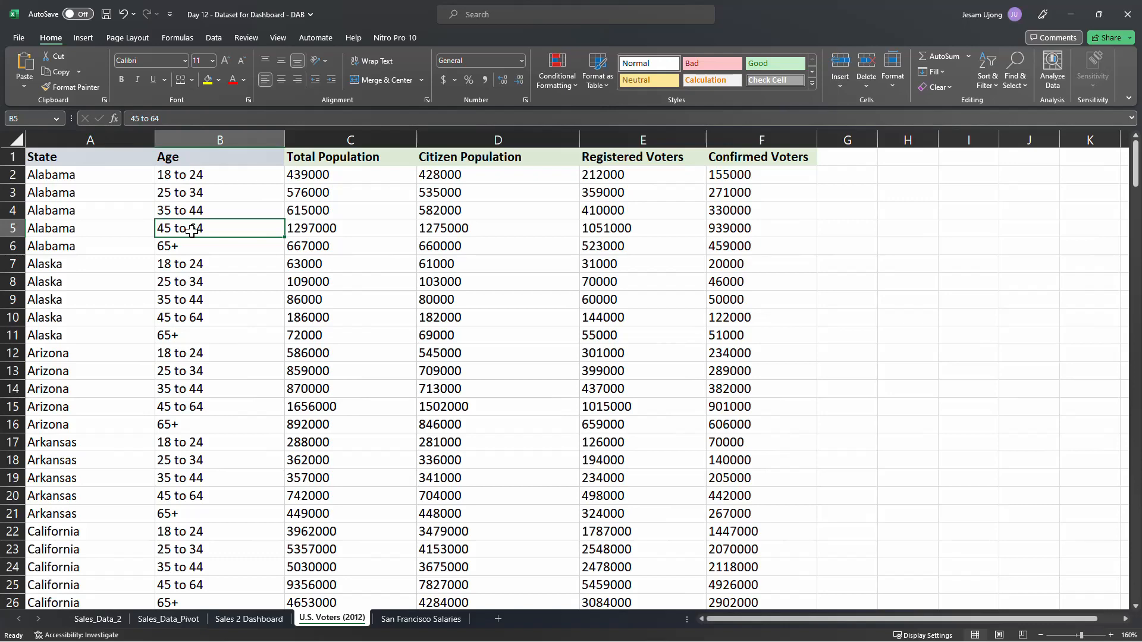
- Examine the Total Population, Citizen Population, Registered Voters and Confirmed Voters columns one by one
click(338, 139)
ctrl+click(519, 137)
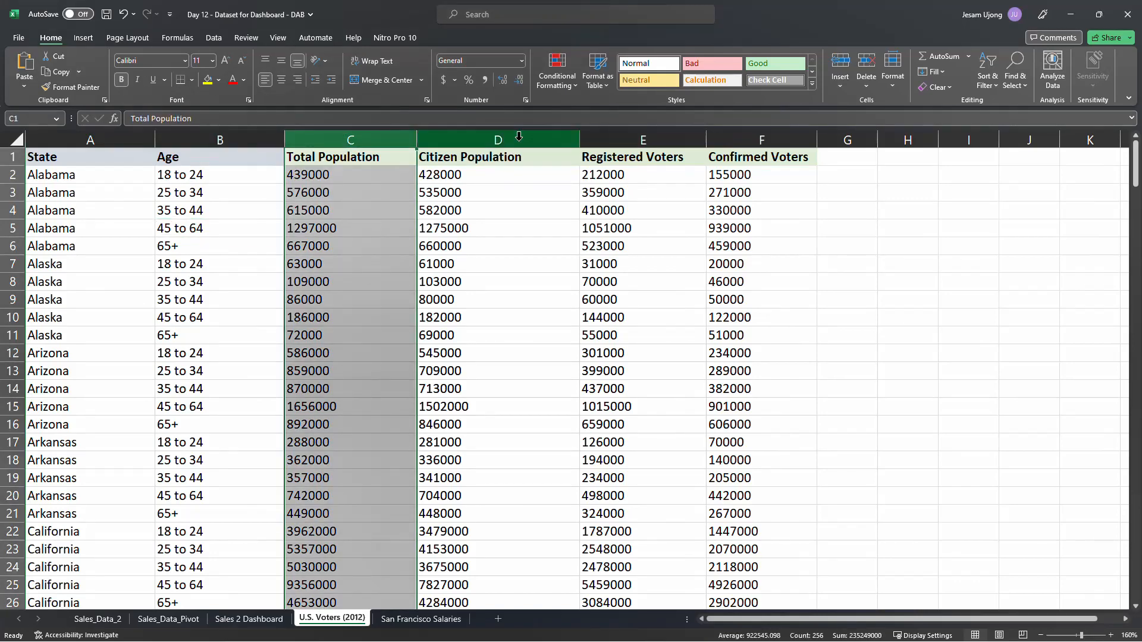
click(519, 138)
click(393, 138)
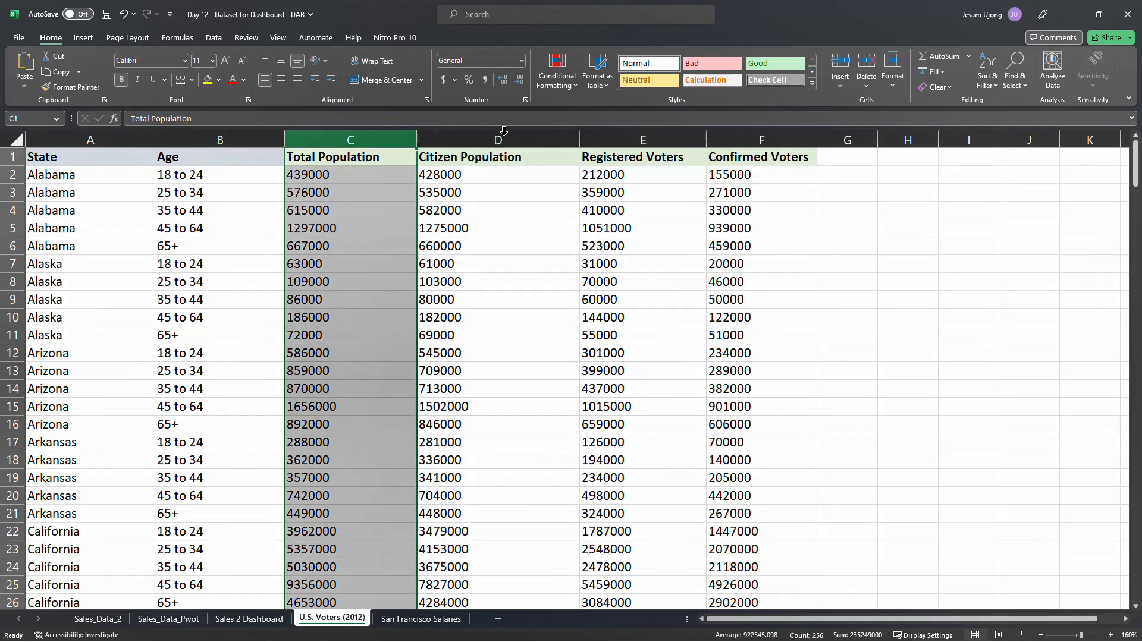
click(505, 136)
click(603, 135)
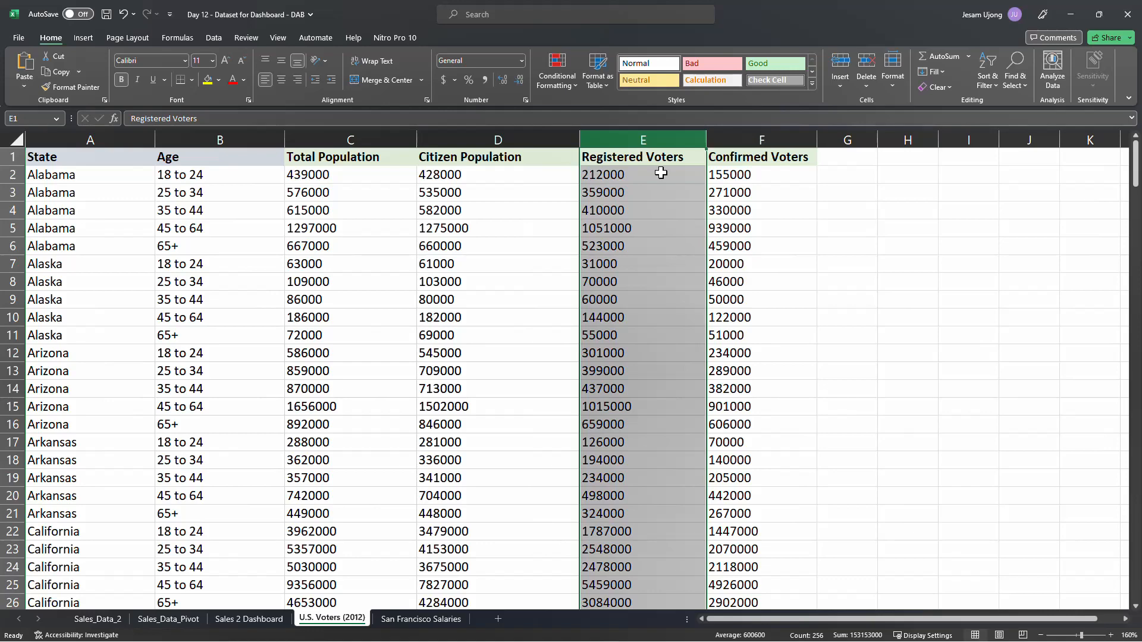
click(748, 143)
click(824, 365)
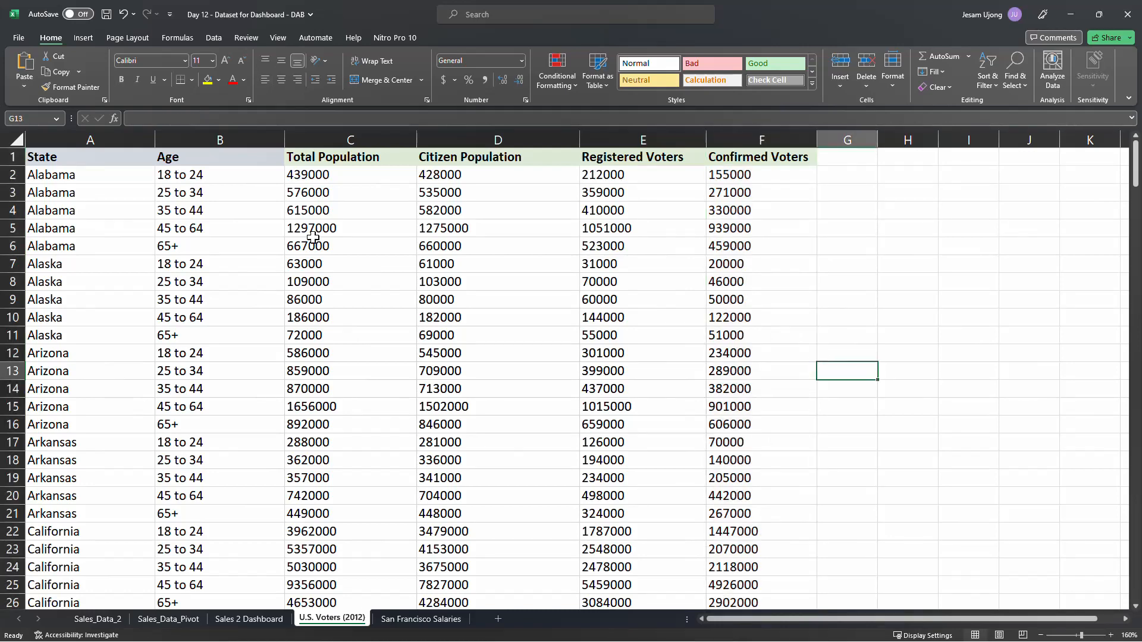
- Compare Total Population with Citizen Population, and go through every column from State to Confirmed Voters
click(340, 126)
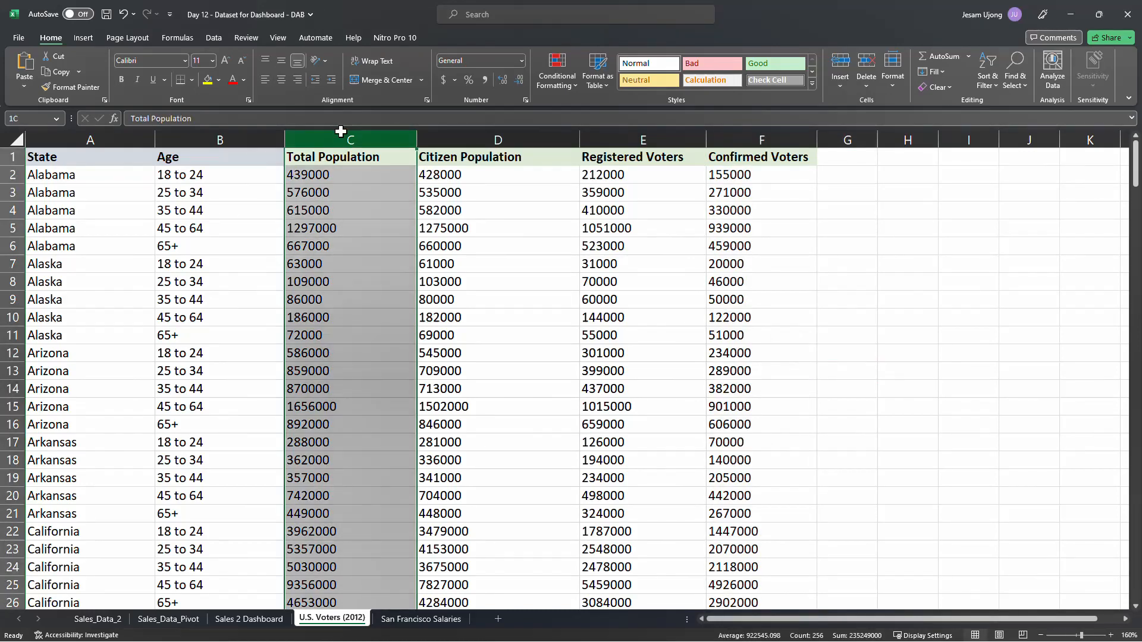
ctrl+click(456, 131)
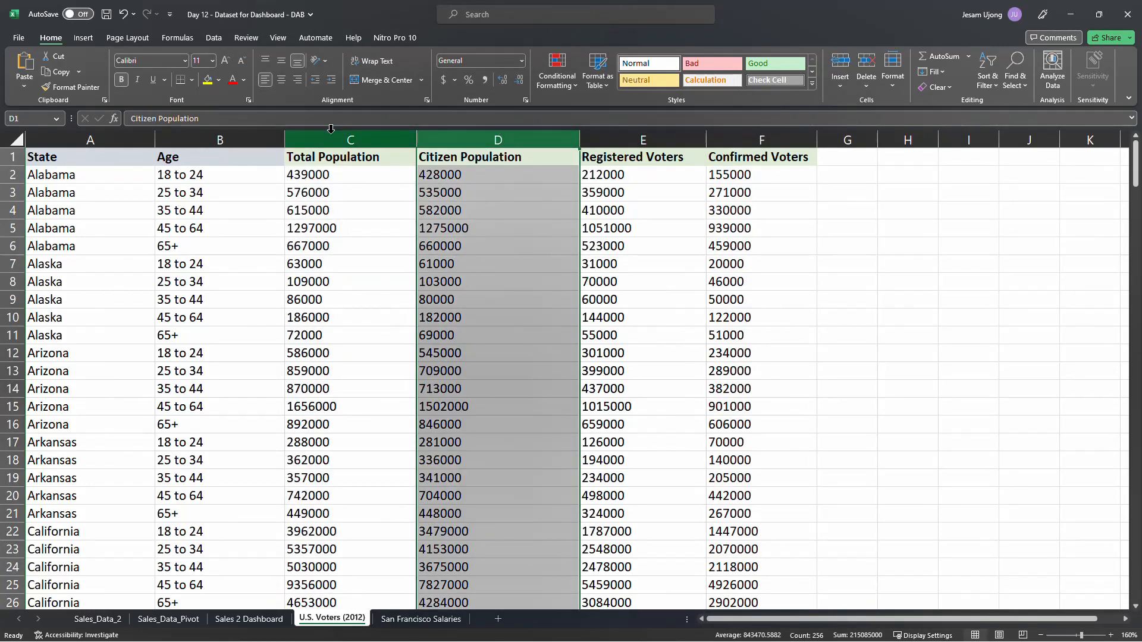
click(91, 132)
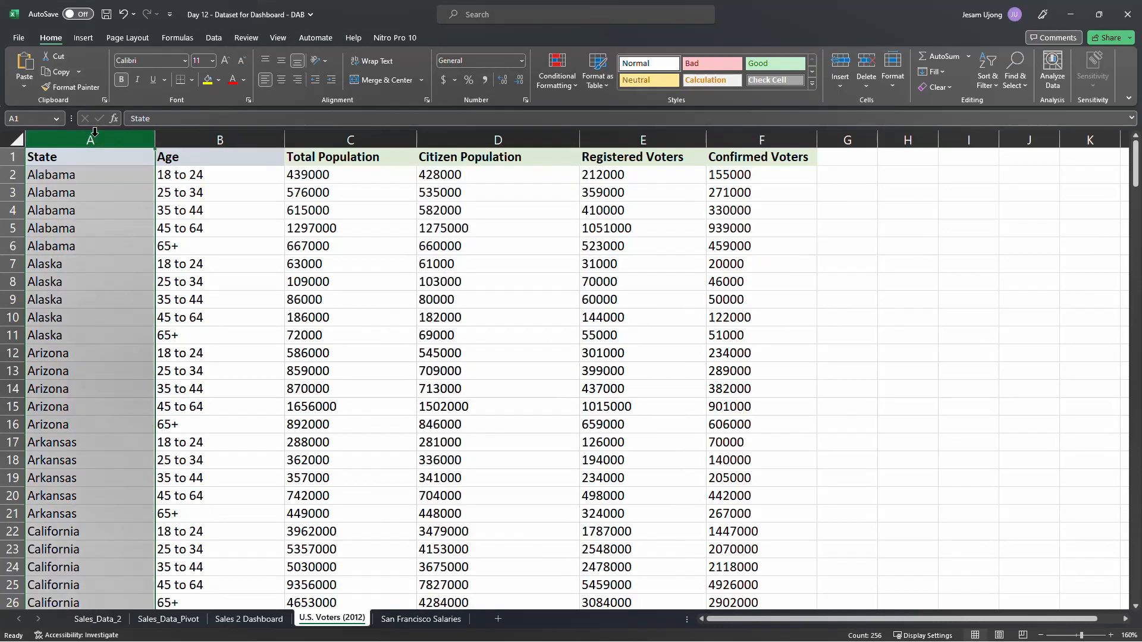
drag(94, 131, 94, 138)
click(232, 138)
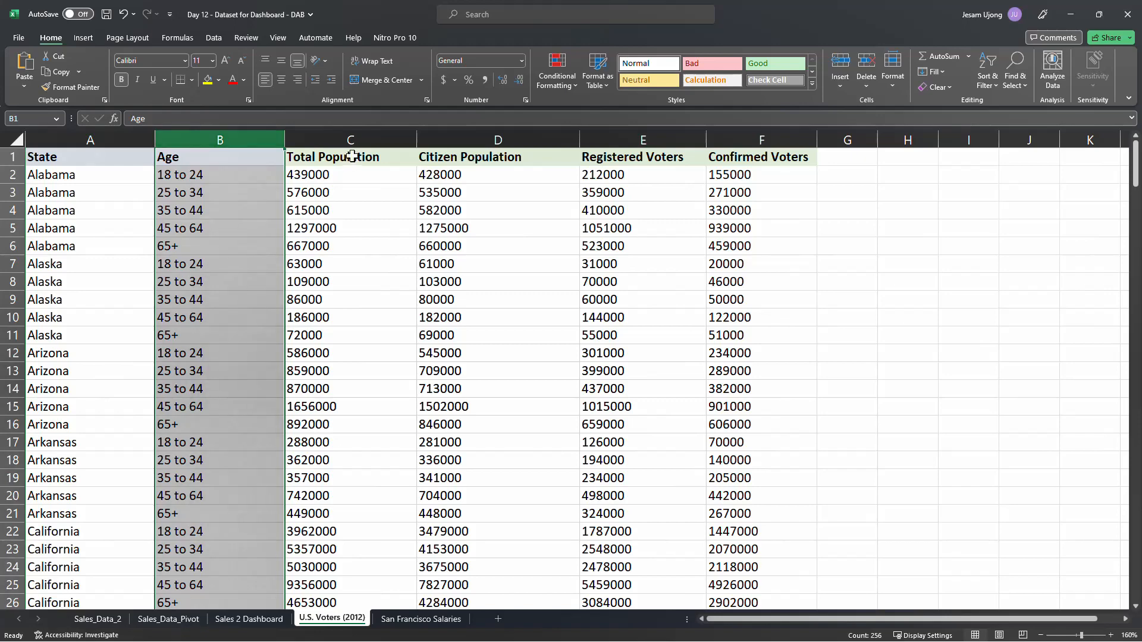
click(357, 132)
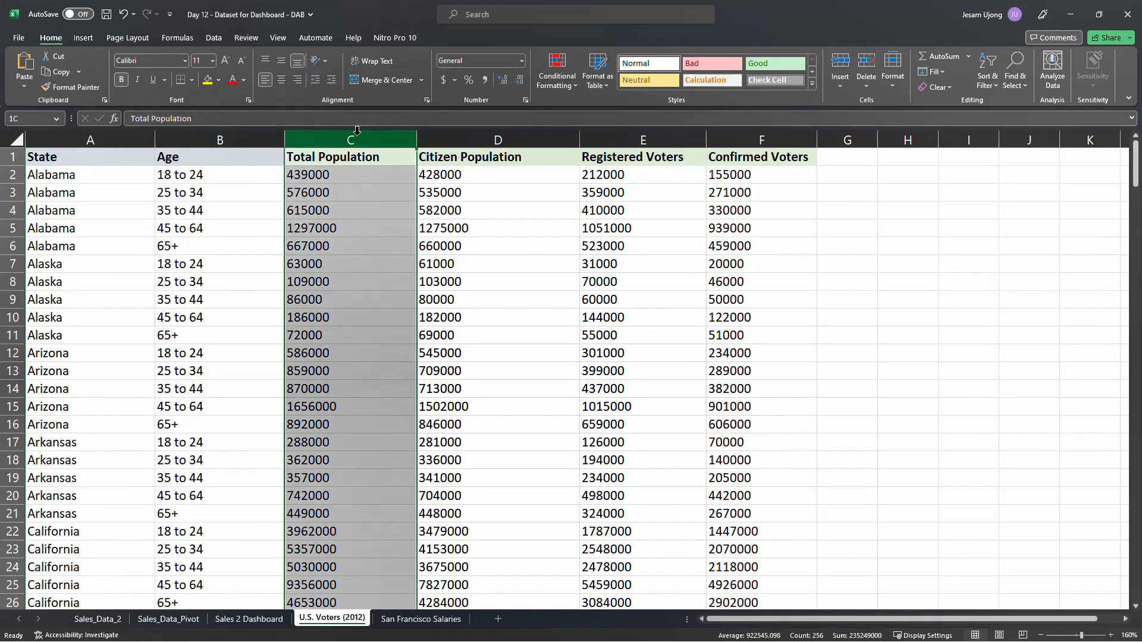
click(442, 135)
click(629, 132)
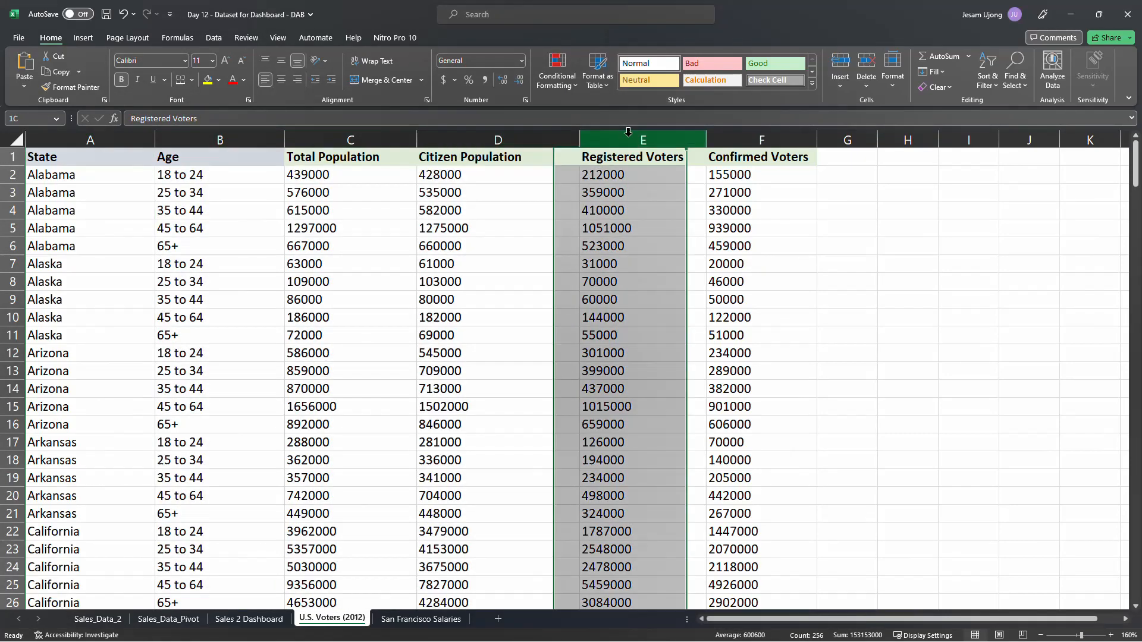
click(742, 133)
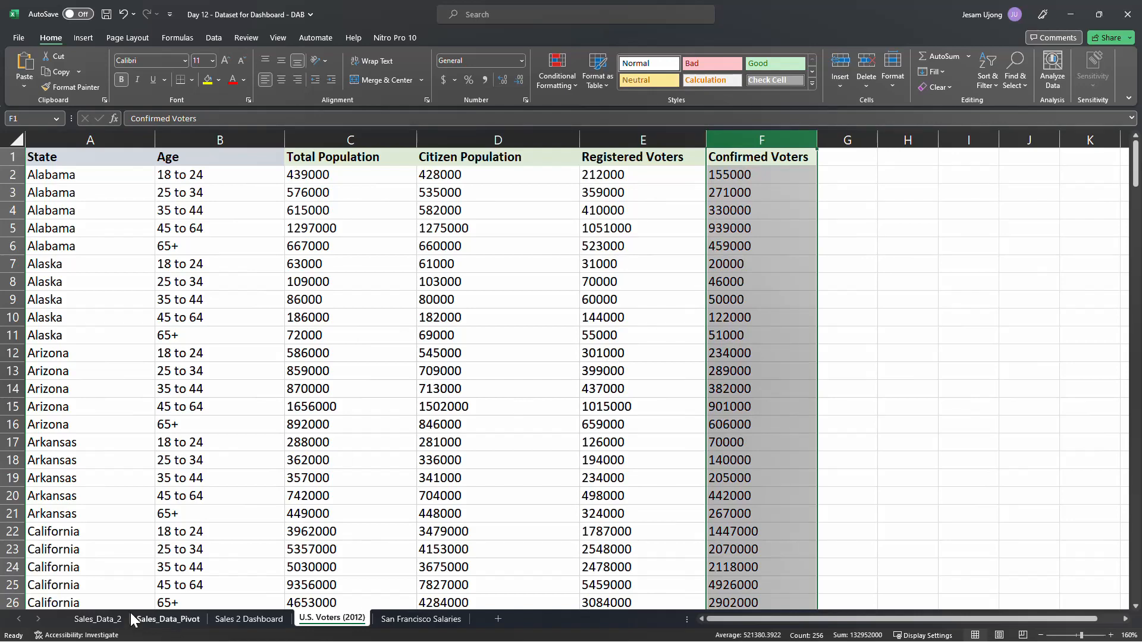
- Look at Sales_Data_2 and examine the product, customer and Large/Medium/Small sales pivot tables on the Sales_Data_Pivot sheet
click(106, 620)
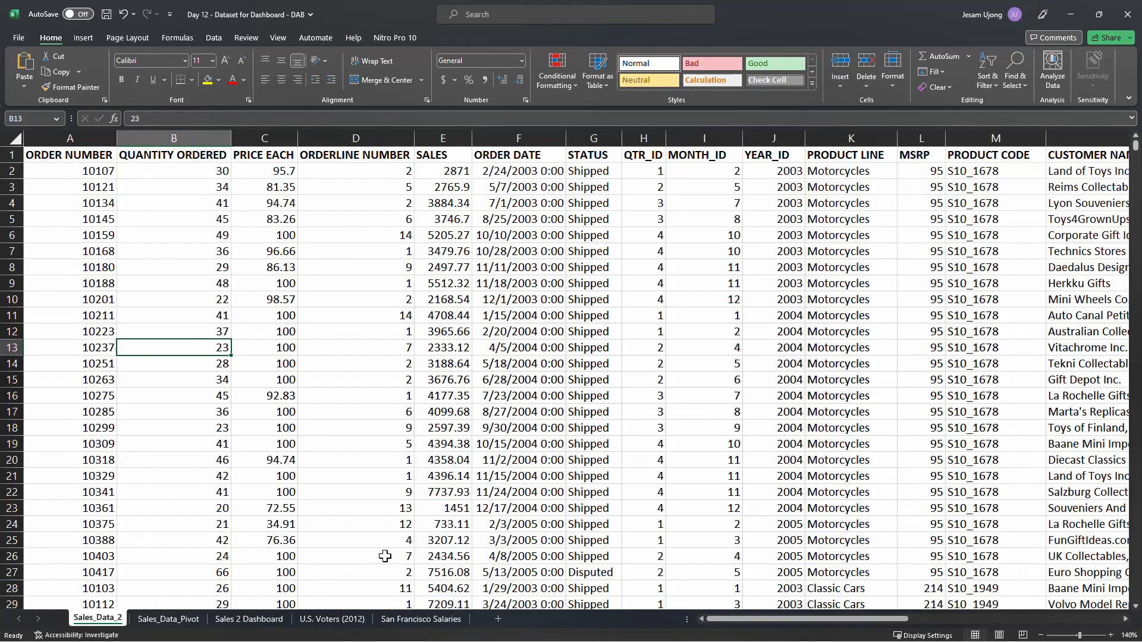
drag(737, 619, 733, 618)
click(182, 620)
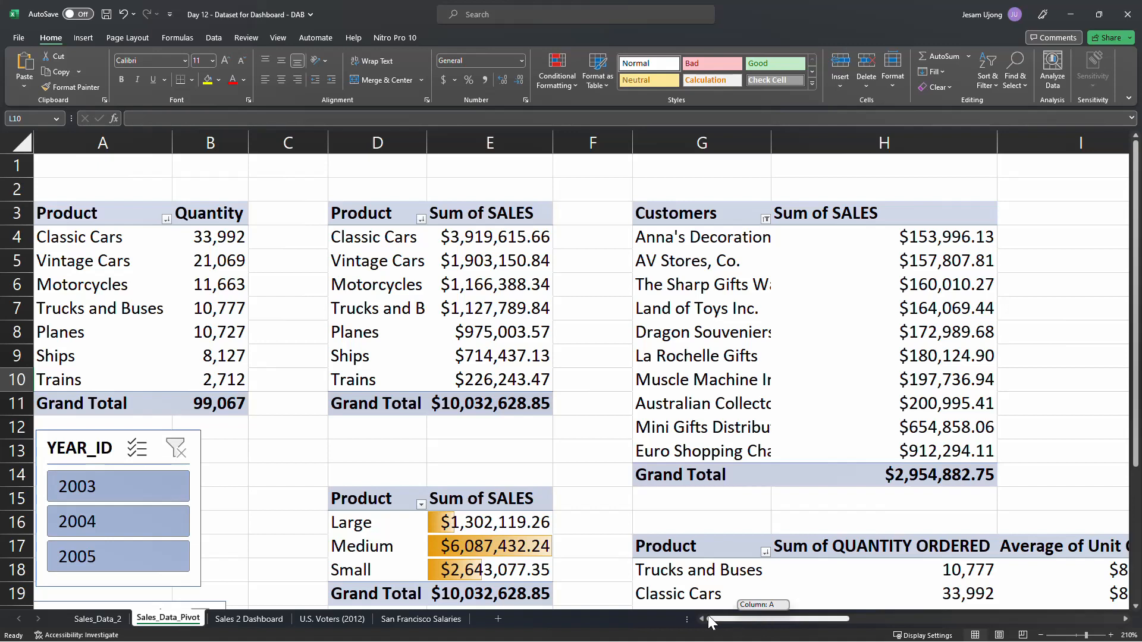
drag(89, 213, 68, 356)
drag(370, 213, 351, 393)
drag(714, 213, 689, 404)
scroll(625, 390, down, 1)
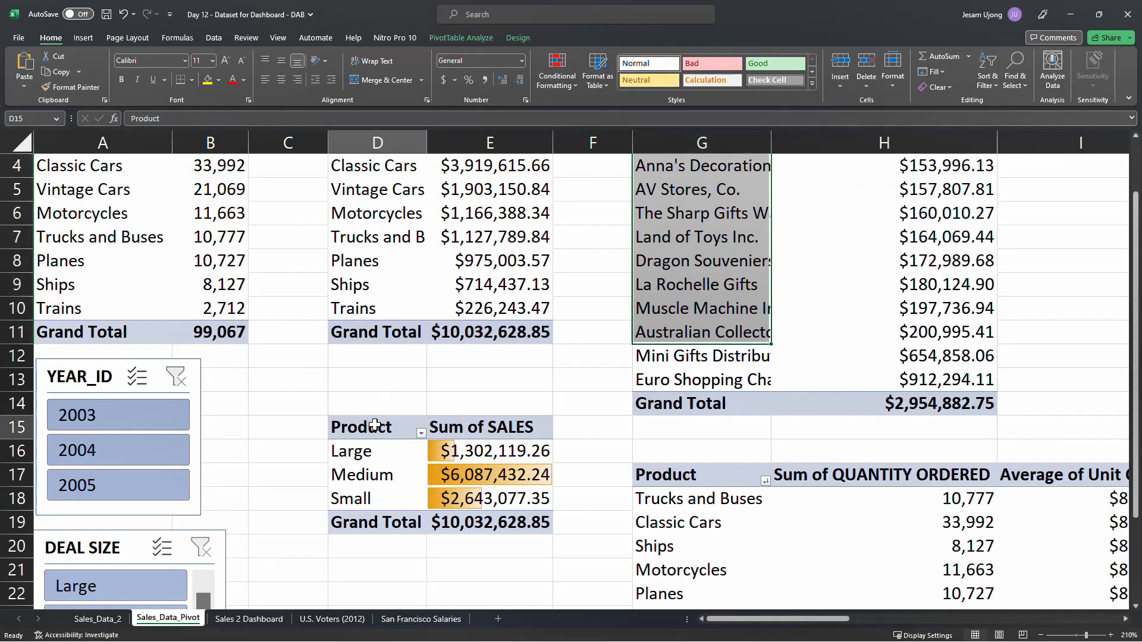
drag(375, 427, 372, 456)
click(369, 476)
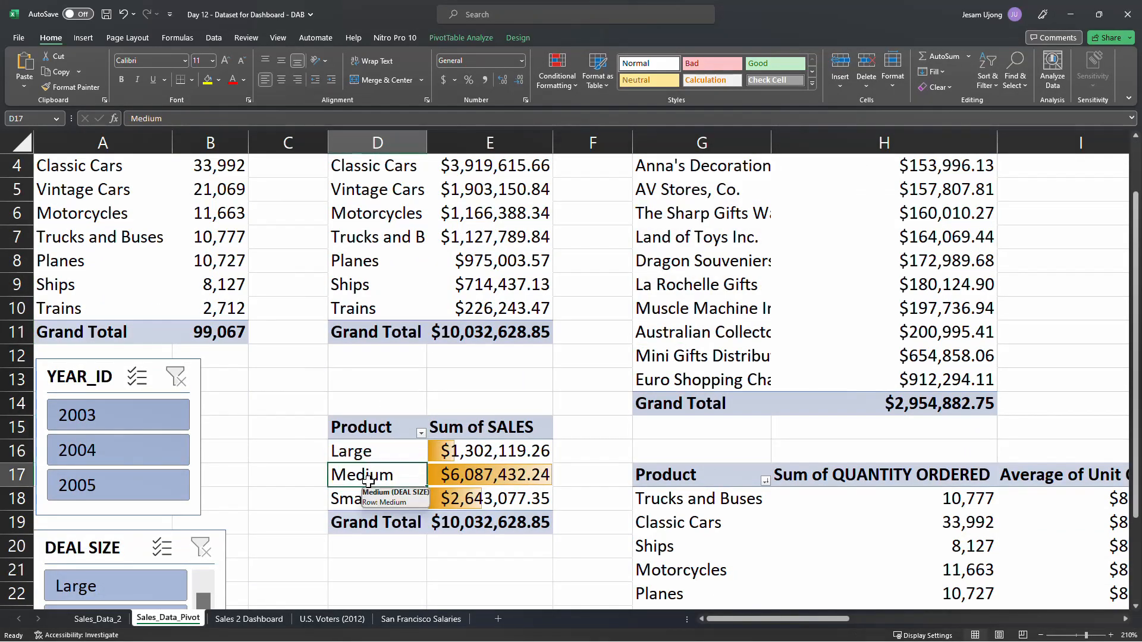
click(369, 501)
click(384, 476)
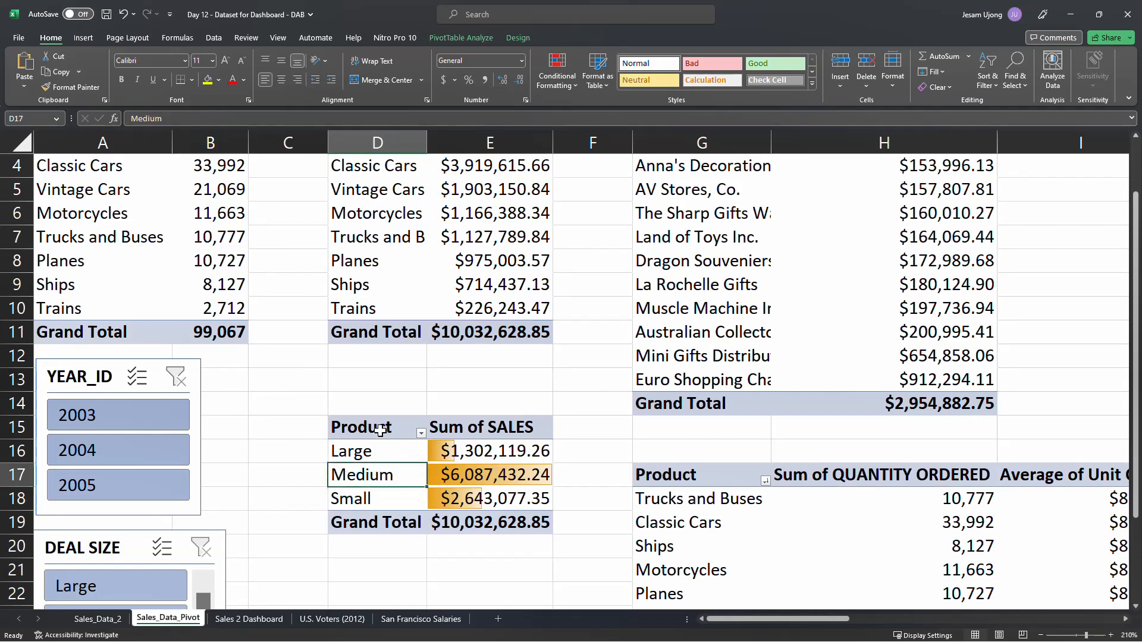
- Check the deal size column name in Sales_Data_2 and rename the D15 header of the Large/Medium/Small pivot table to DEAL SIZE
click(379, 429)
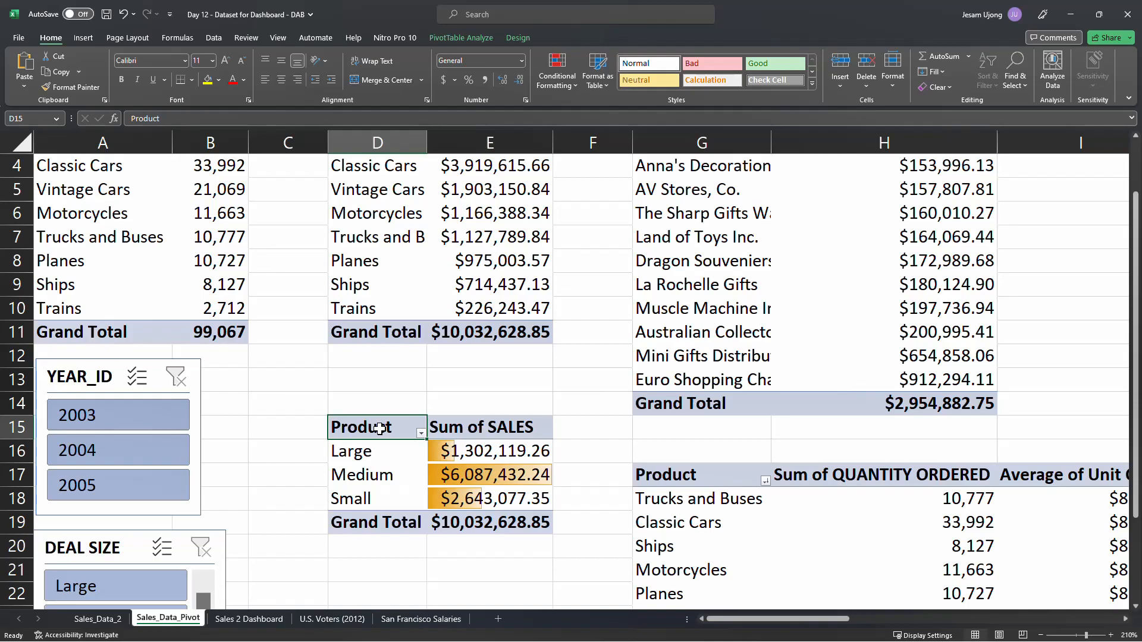
click(104, 620)
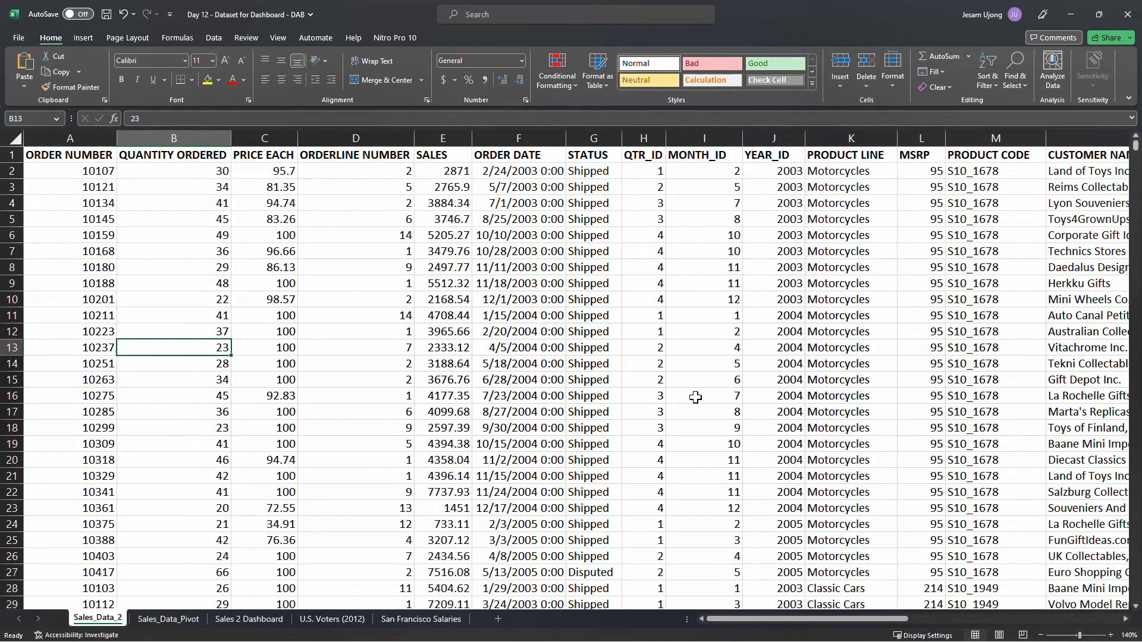
drag(841, 621, 1100, 599)
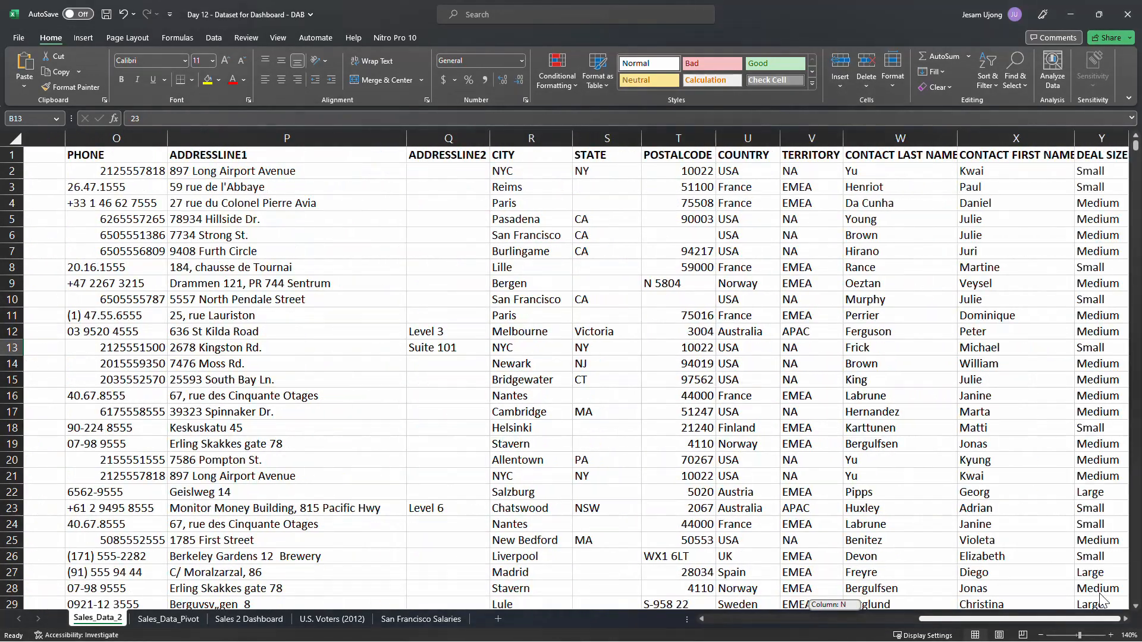
click(178, 622)
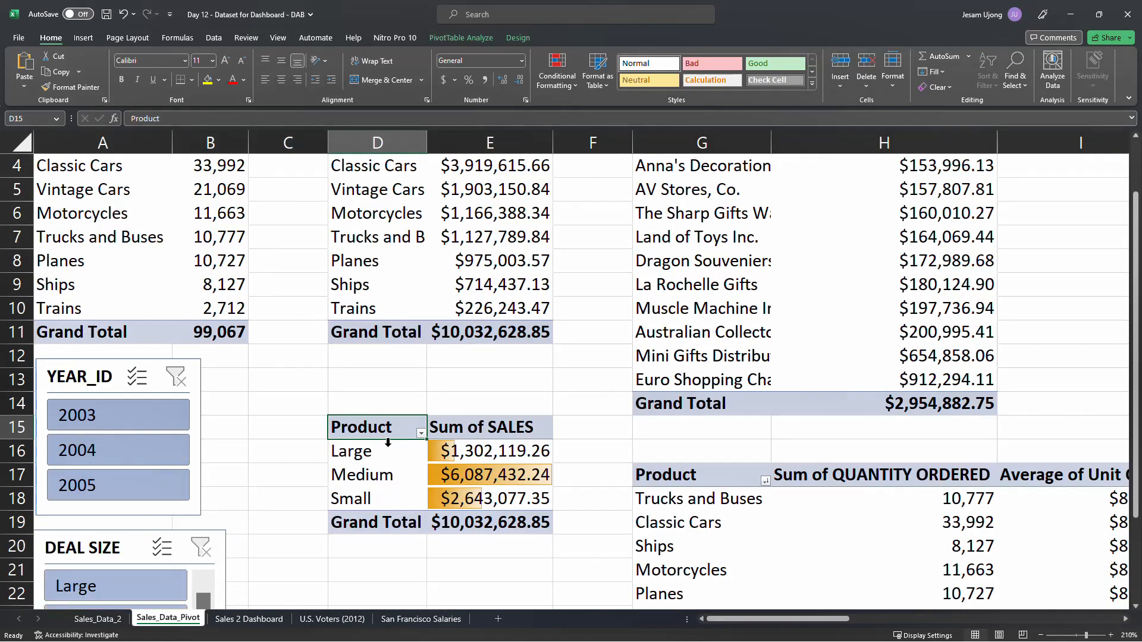
text(Ddea)
key(BackSpace)
key(BackSpace)
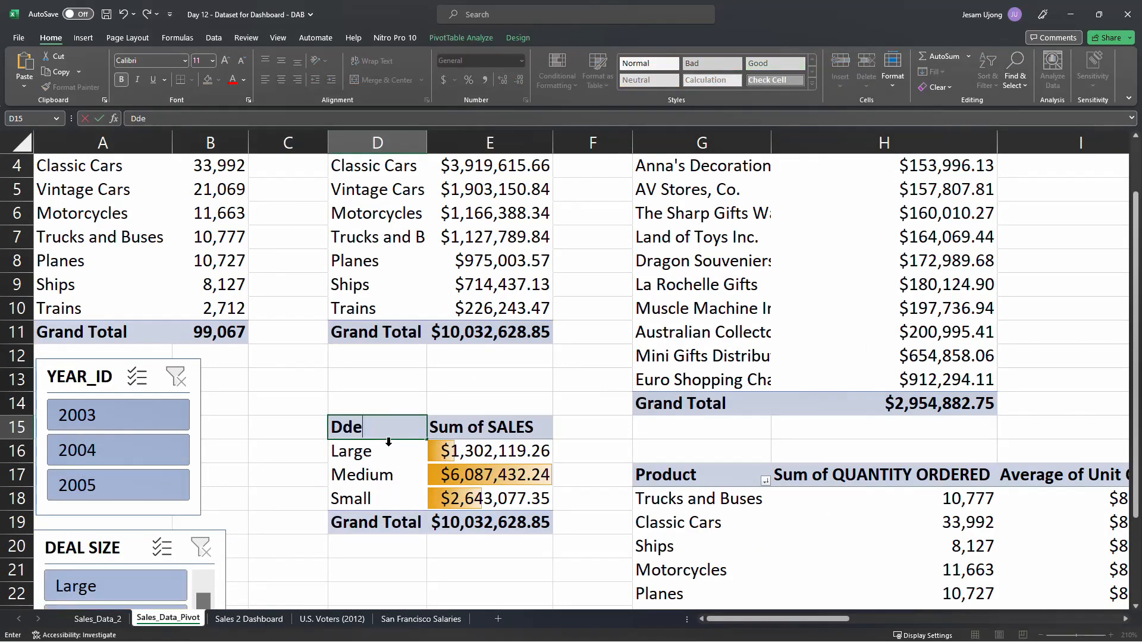
text(EAL SIZE)
key(Return)
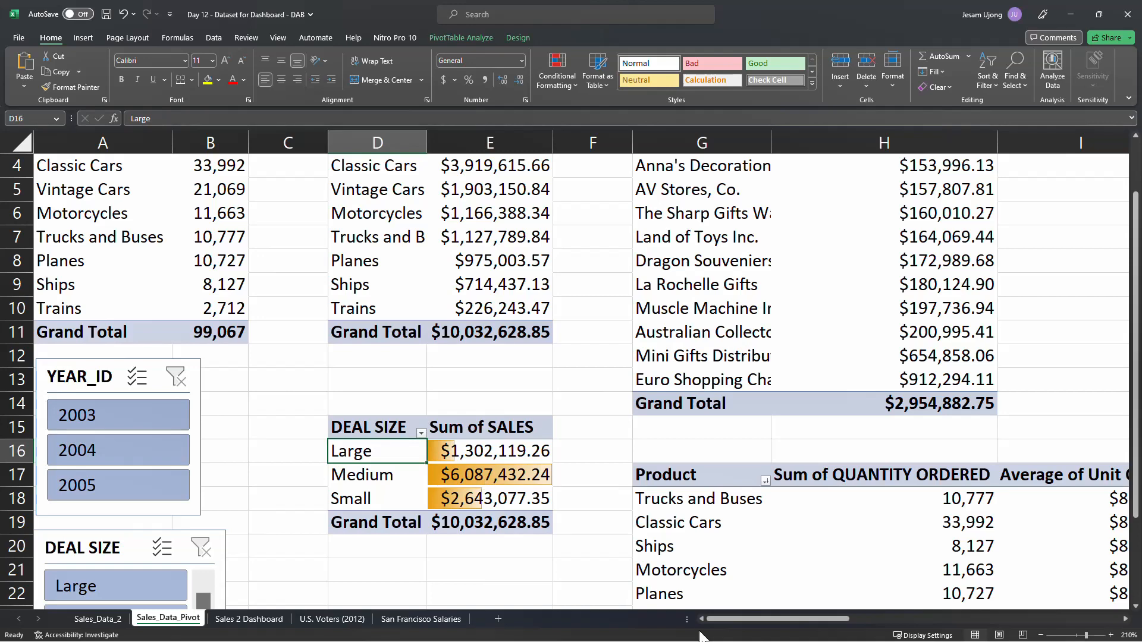
- Review the deal size and product quantity pivot tables, and return to U.S. Voters (2012) by way of Sales 2 Dashboard
drag(388, 454, 378, 522)
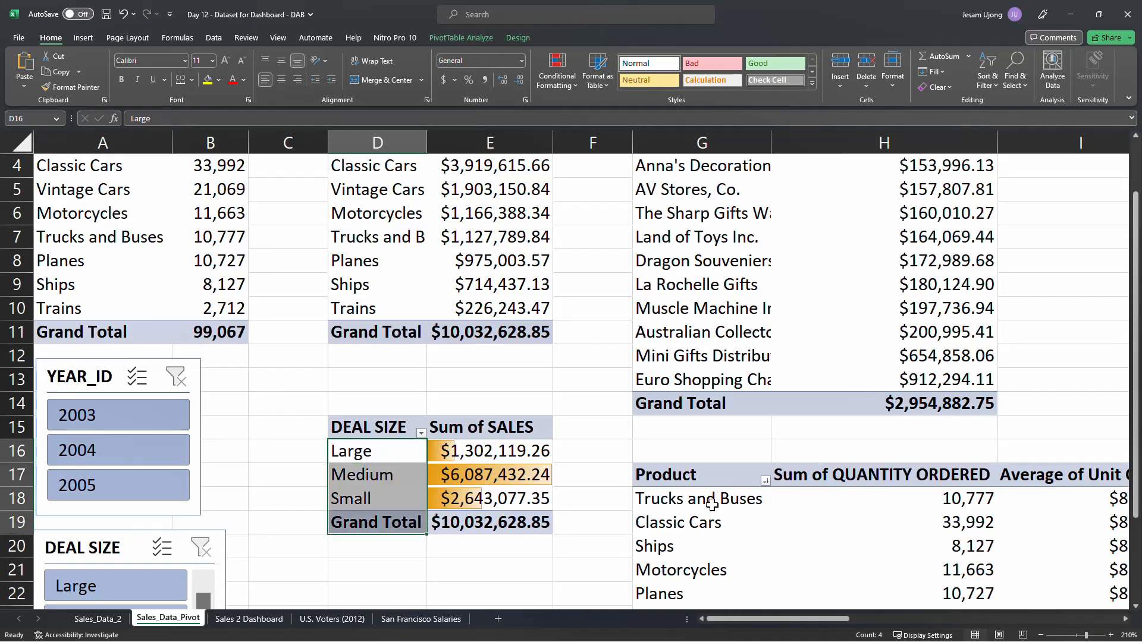
drag(712, 504, 722, 589)
scroll(722, 597, down, 2)
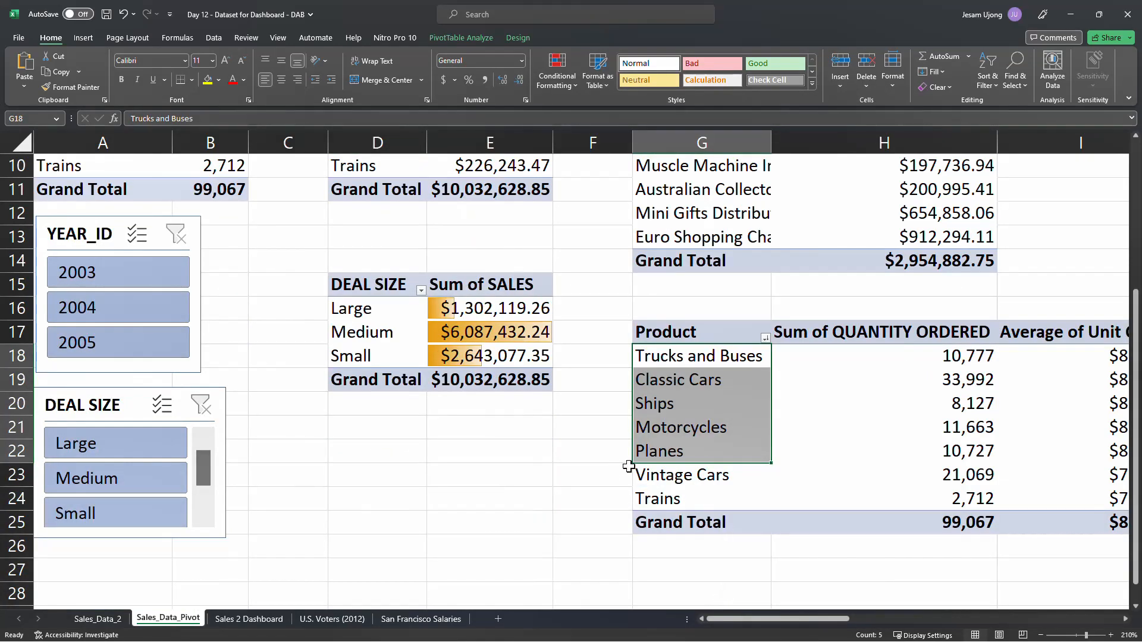
drag(511, 293, 519, 341)
drag(985, 359, 1014, 434)
click(1108, 360)
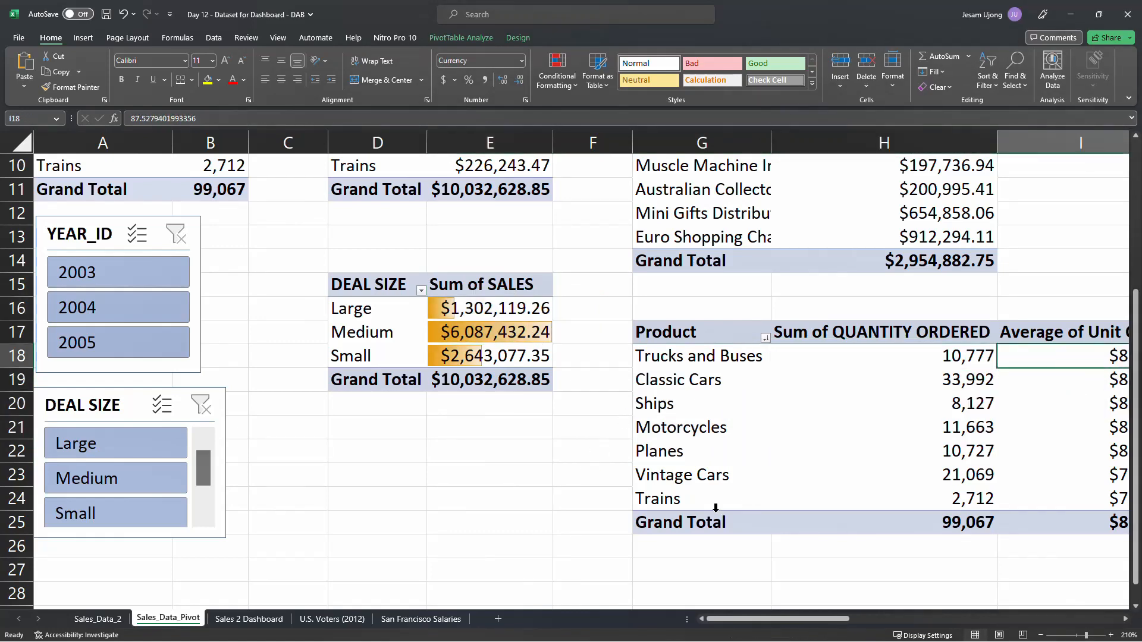
scroll(641, 415, up, 3)
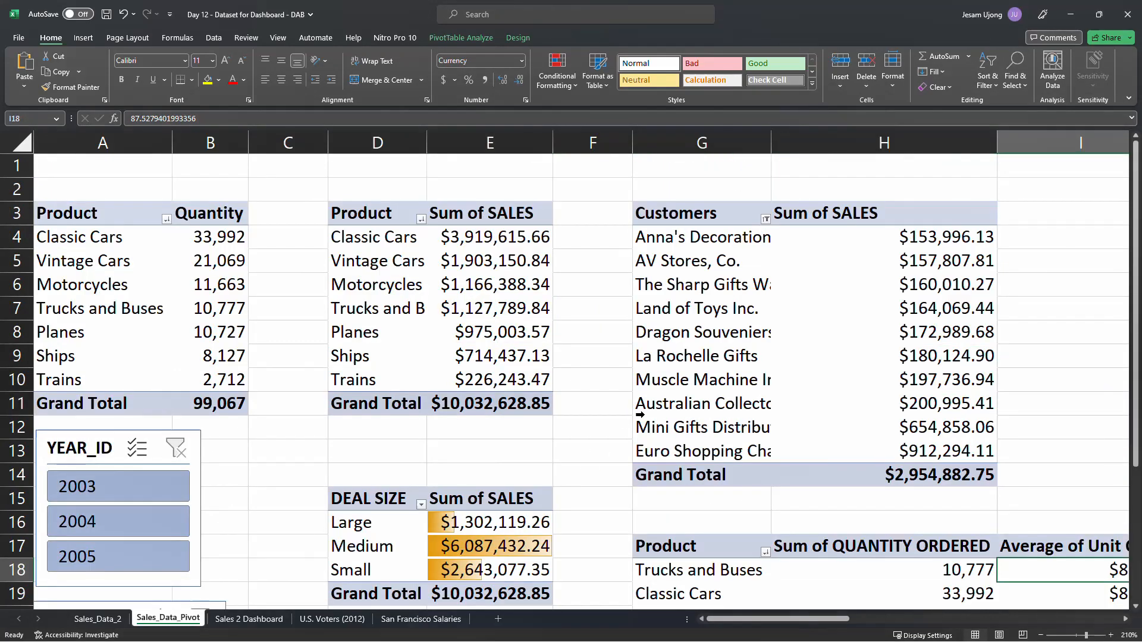
click(244, 620)
click(333, 620)
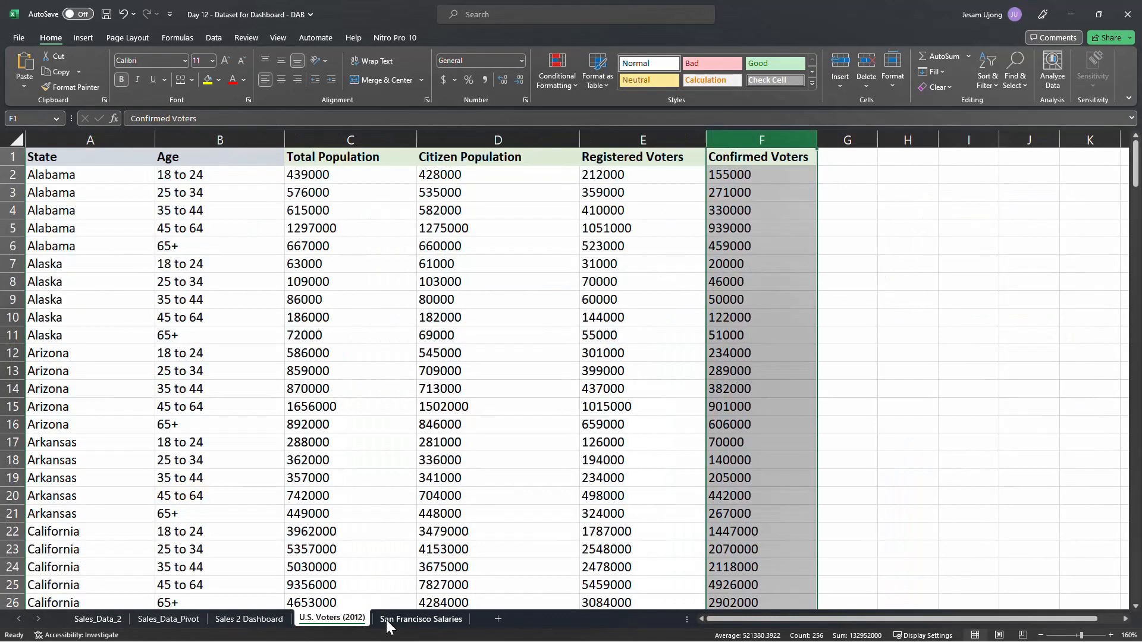
- Examine the State and Age entries in U.S. Voters (2012), and review each column in turn from State to Confirmed Voters
click(600, 355)
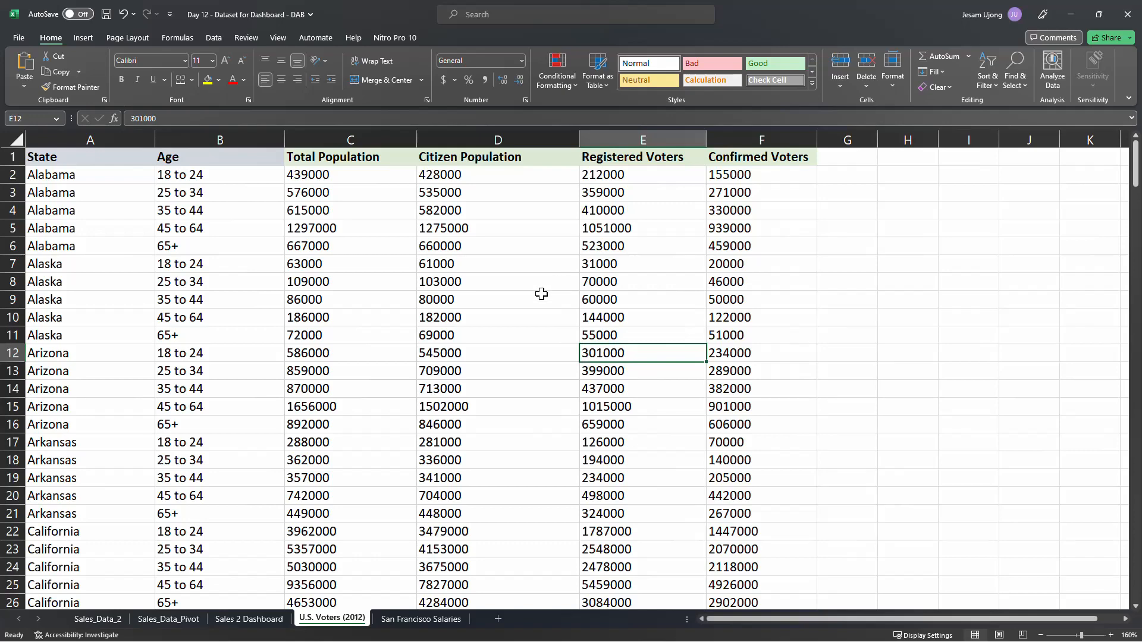
click(242, 247)
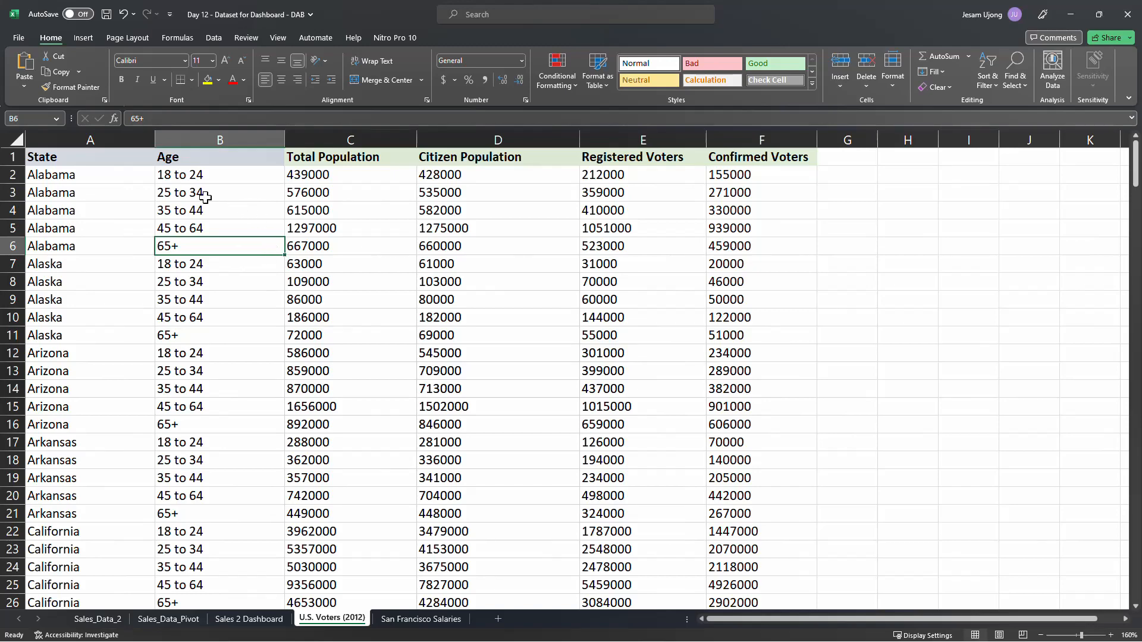
click(125, 198)
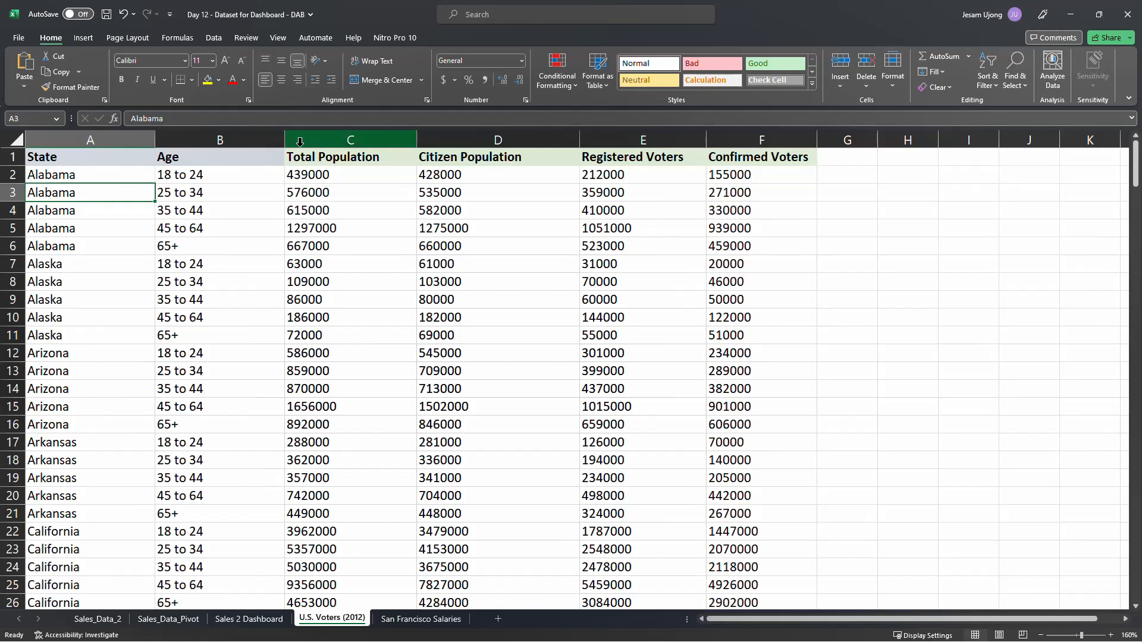
click(106, 155)
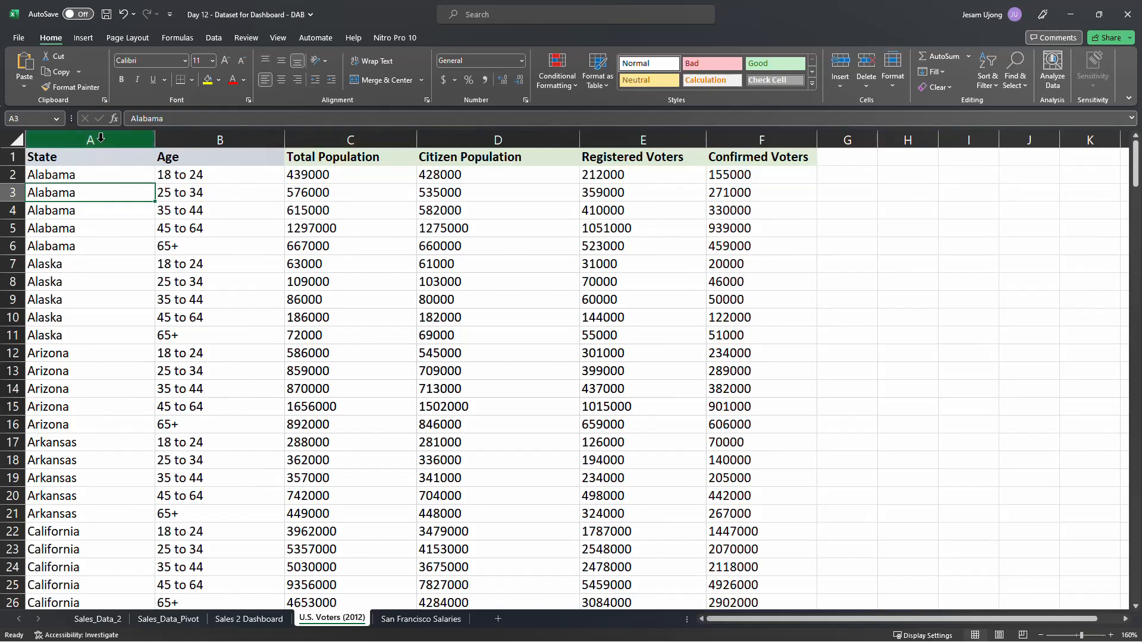
key(ctrl+space)
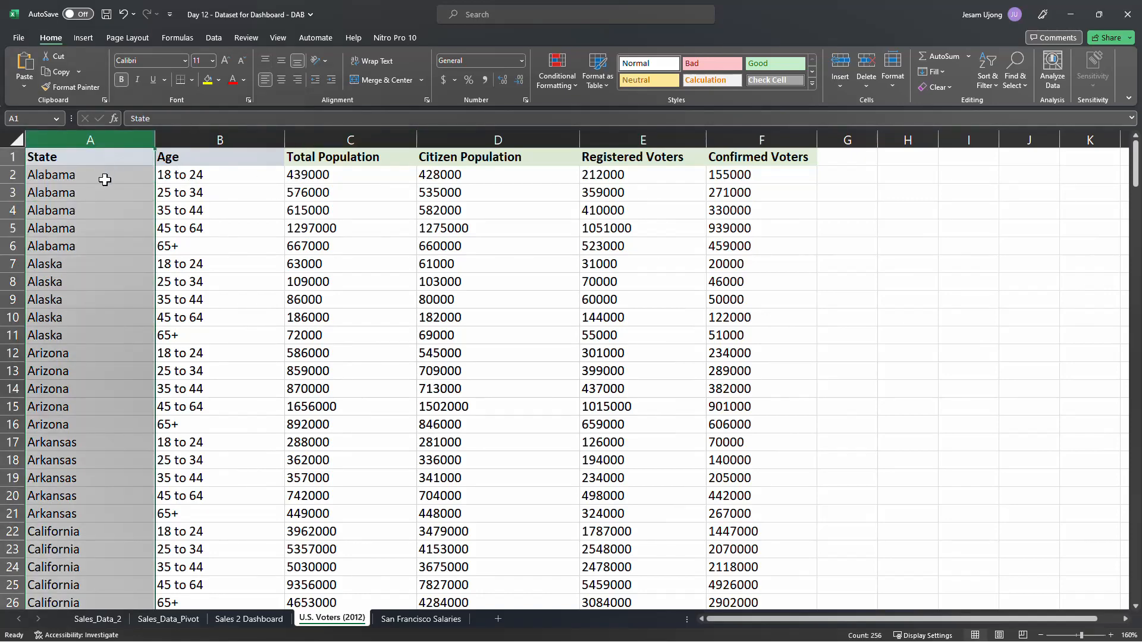
click(356, 376)
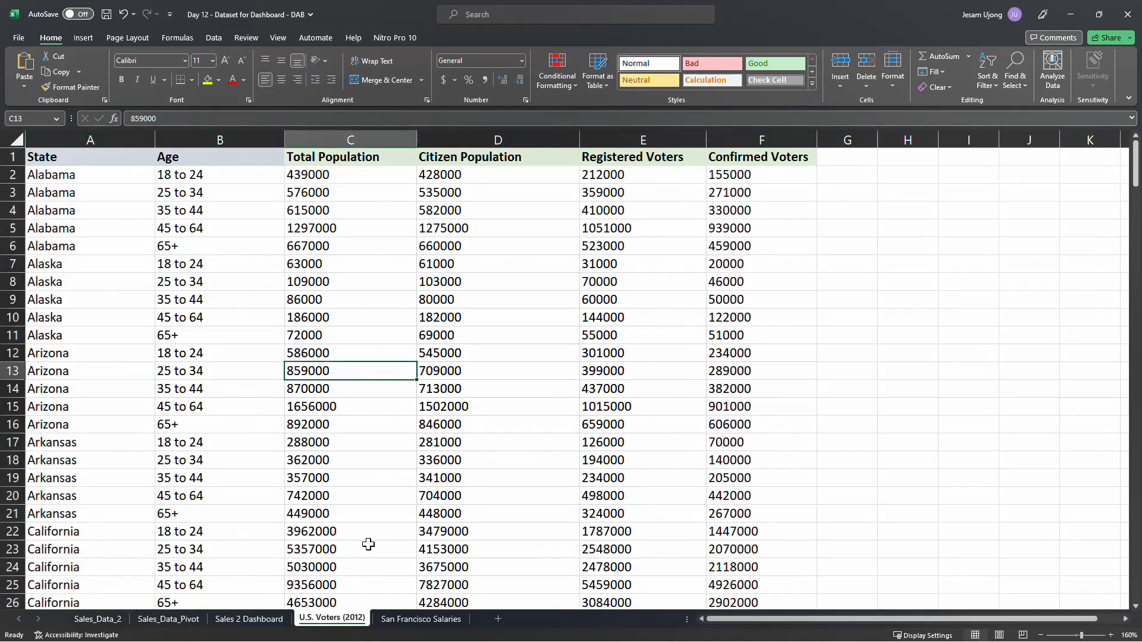
click(92, 141)
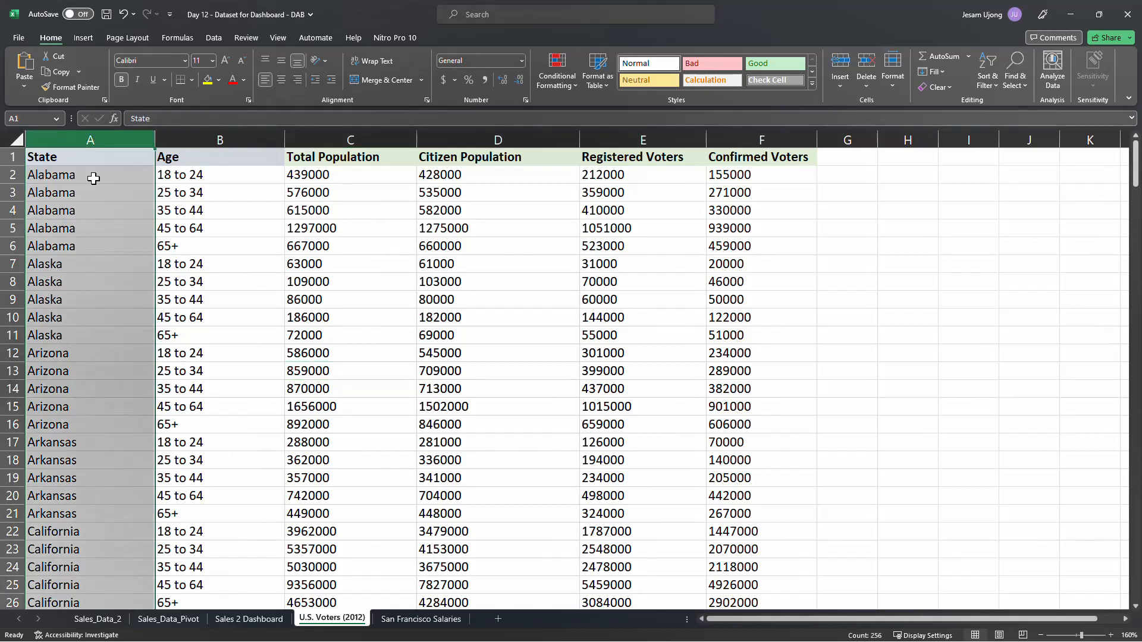
click(240, 138)
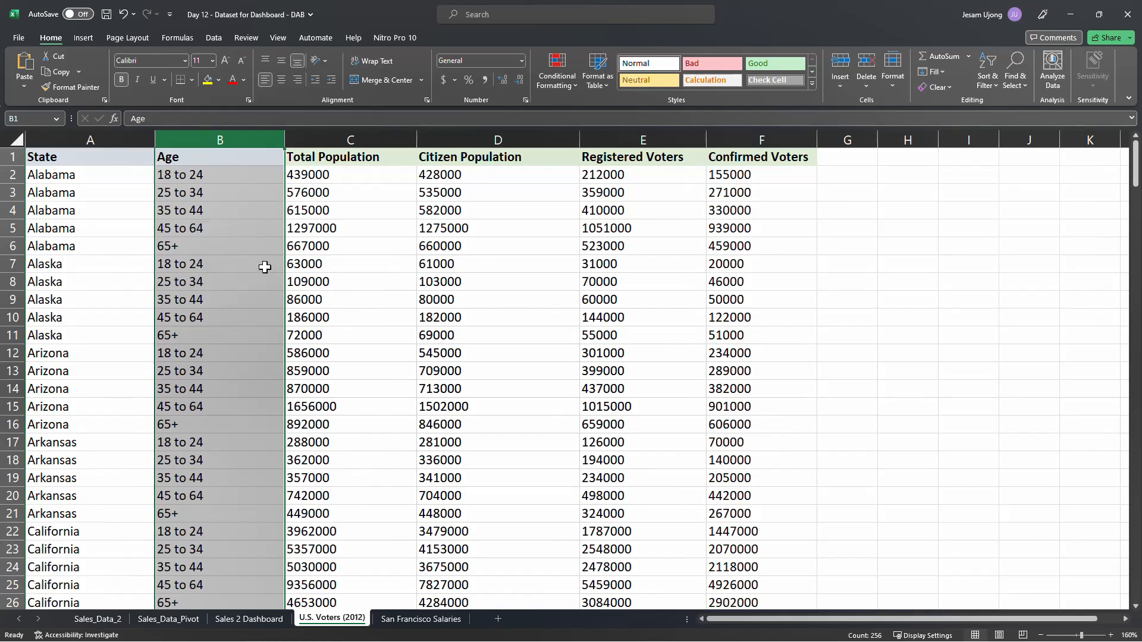
click(359, 138)
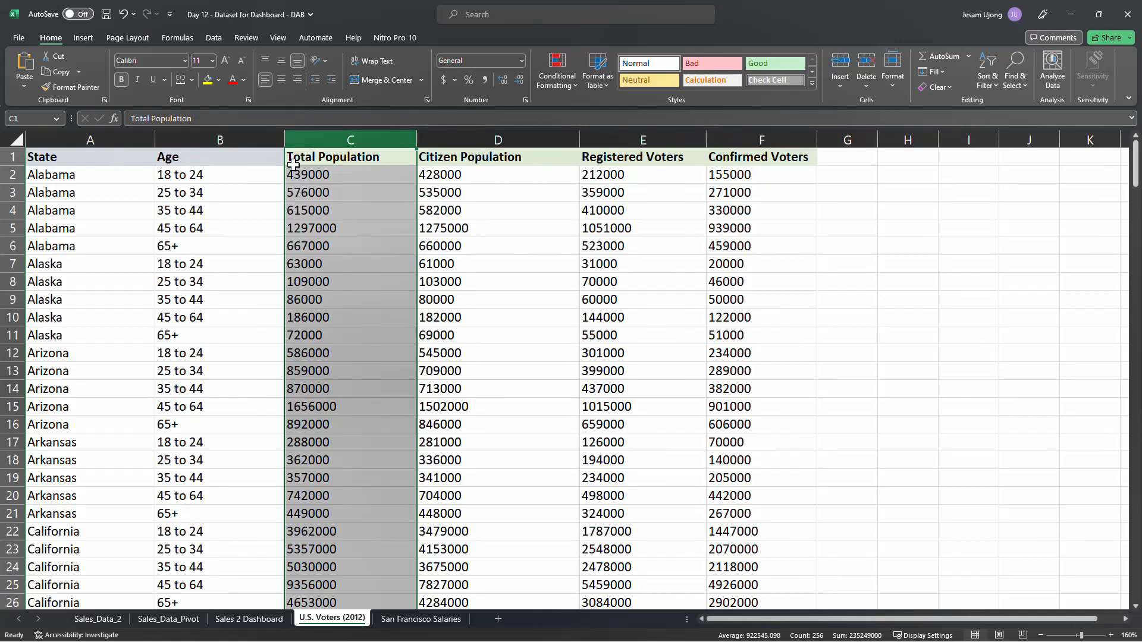
click(531, 135)
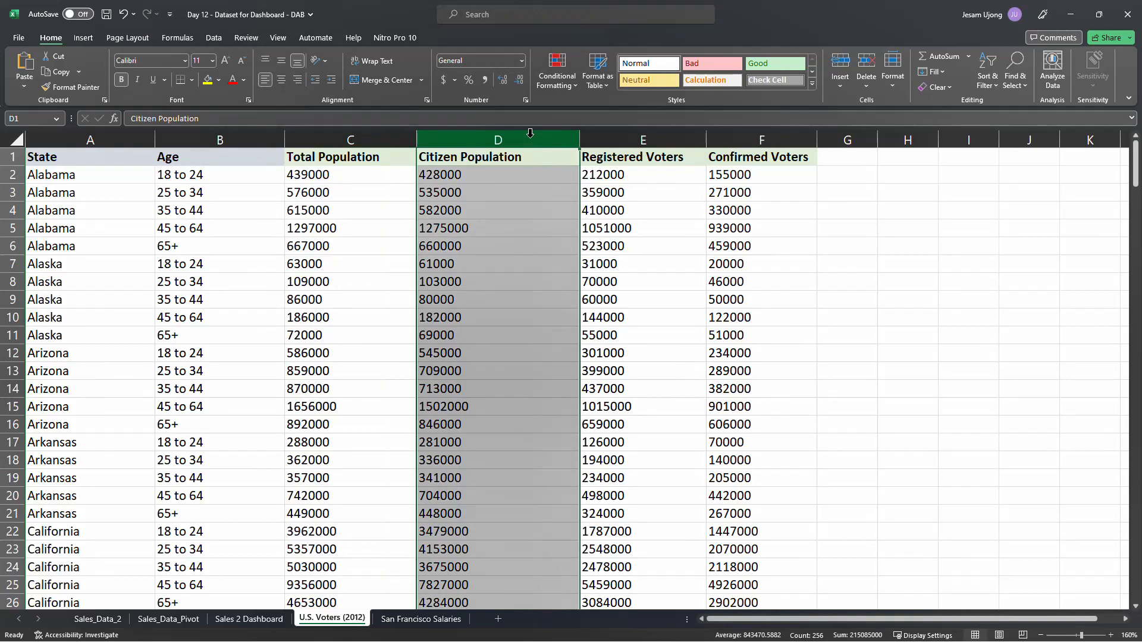
drag(530, 133, 623, 131)
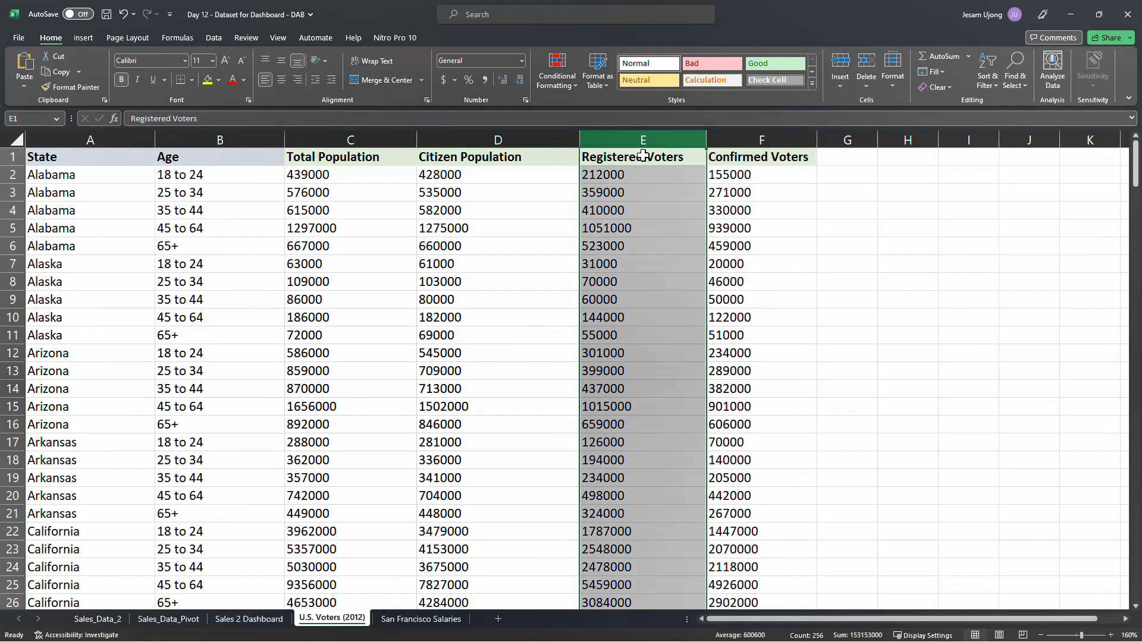
click(722, 135)
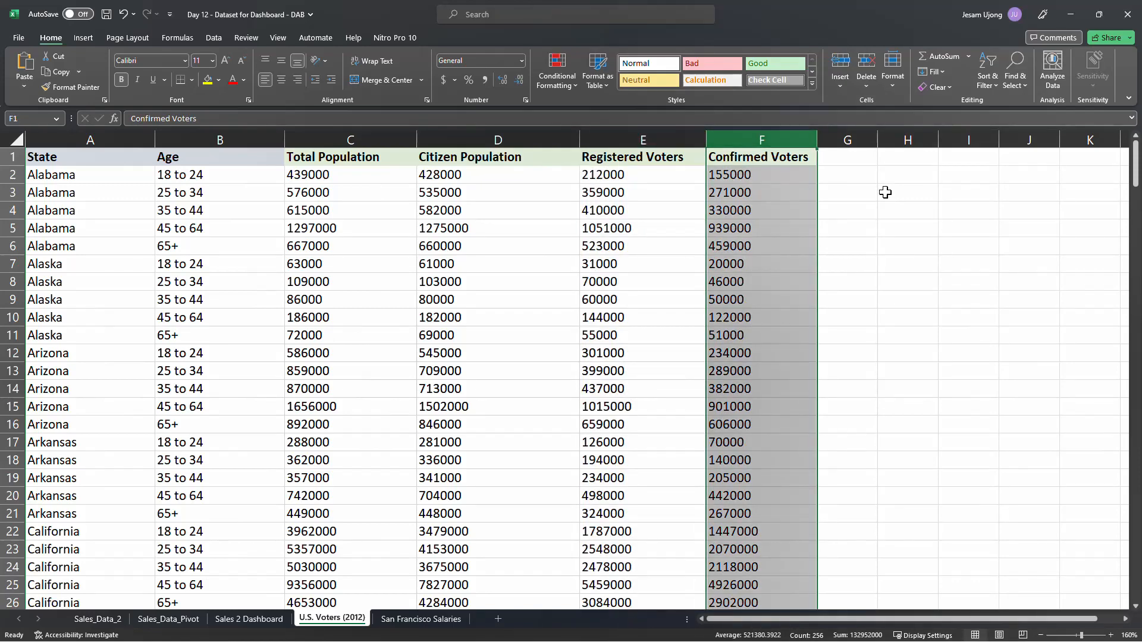
- Read the Alabama 18 to 24 record in row 2 field by field, from State and Age through the population figures to Confirmed Voters
click(520, 266)
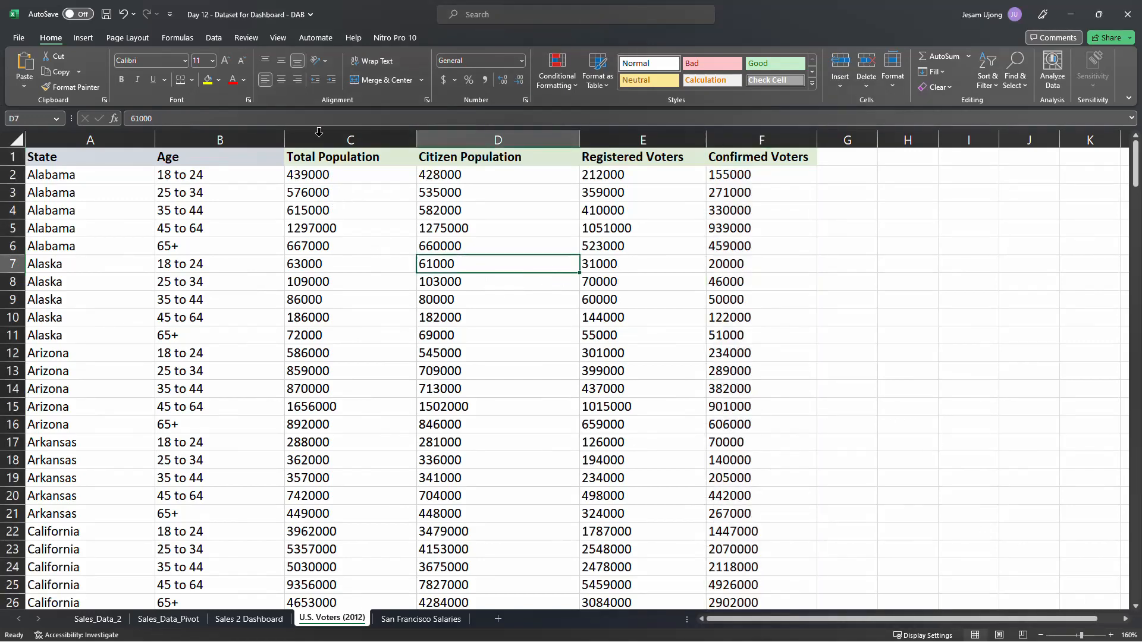
click(344, 140)
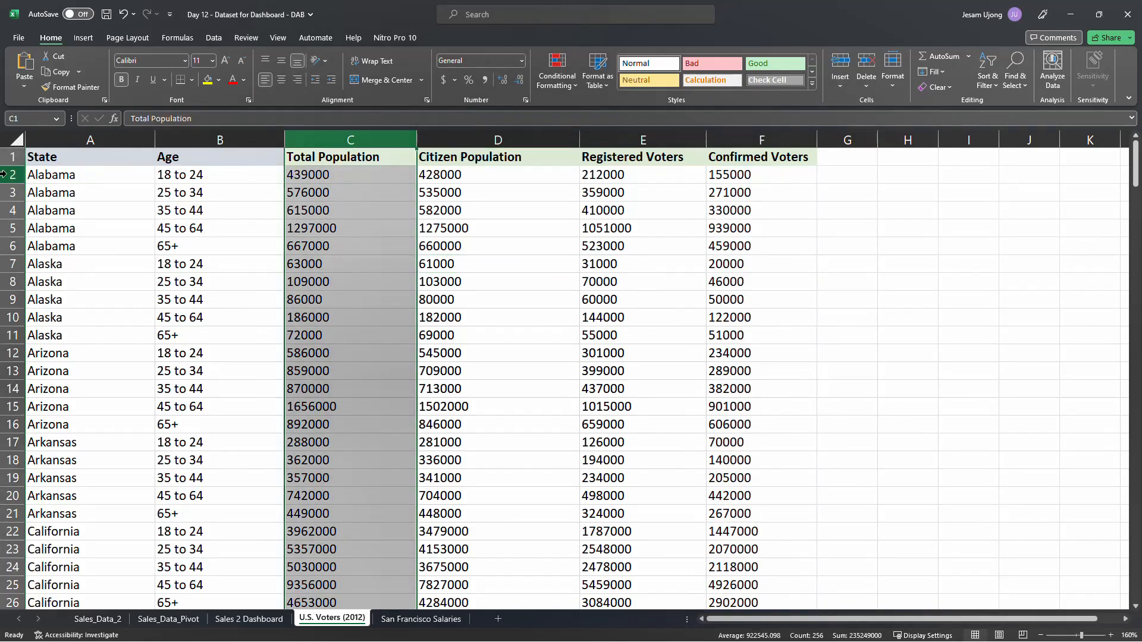
click(62, 173)
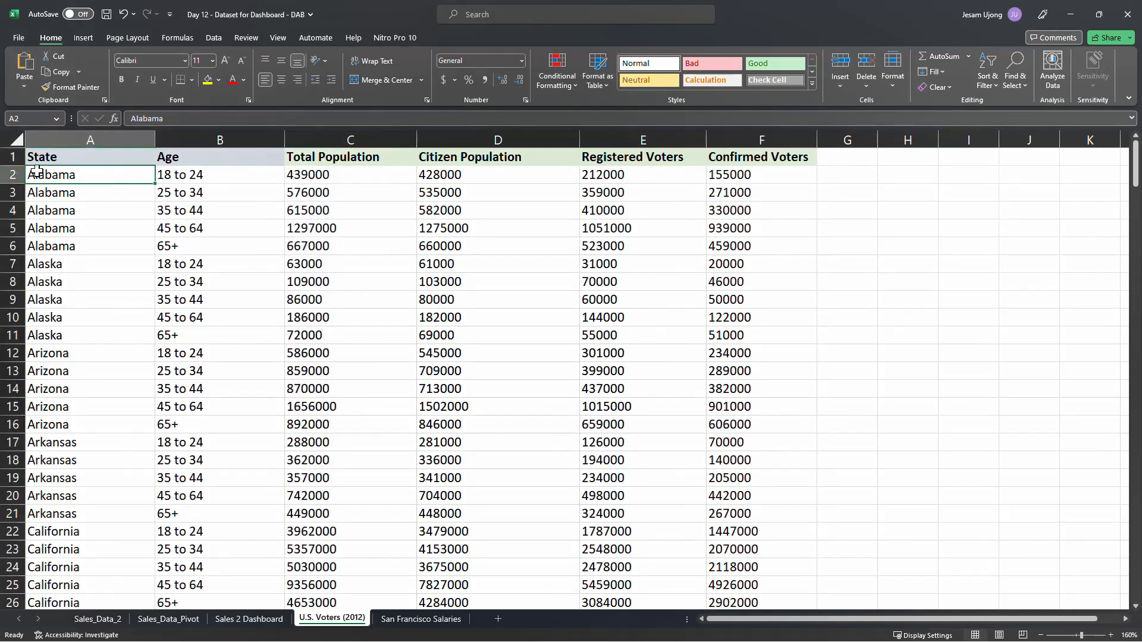
click(219, 172)
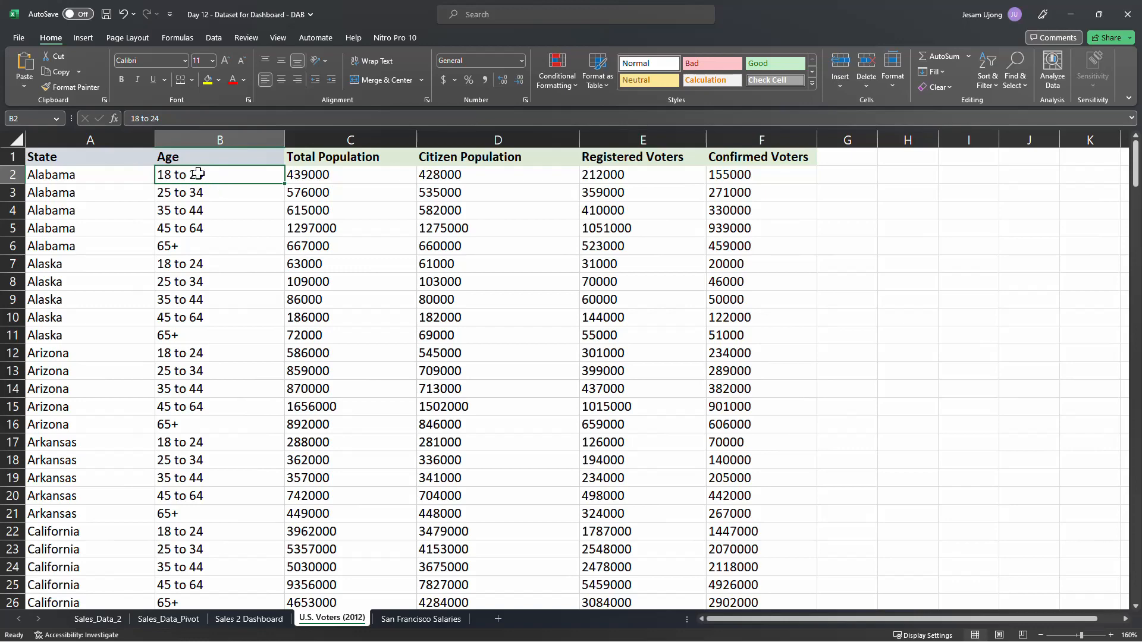
click(331, 173)
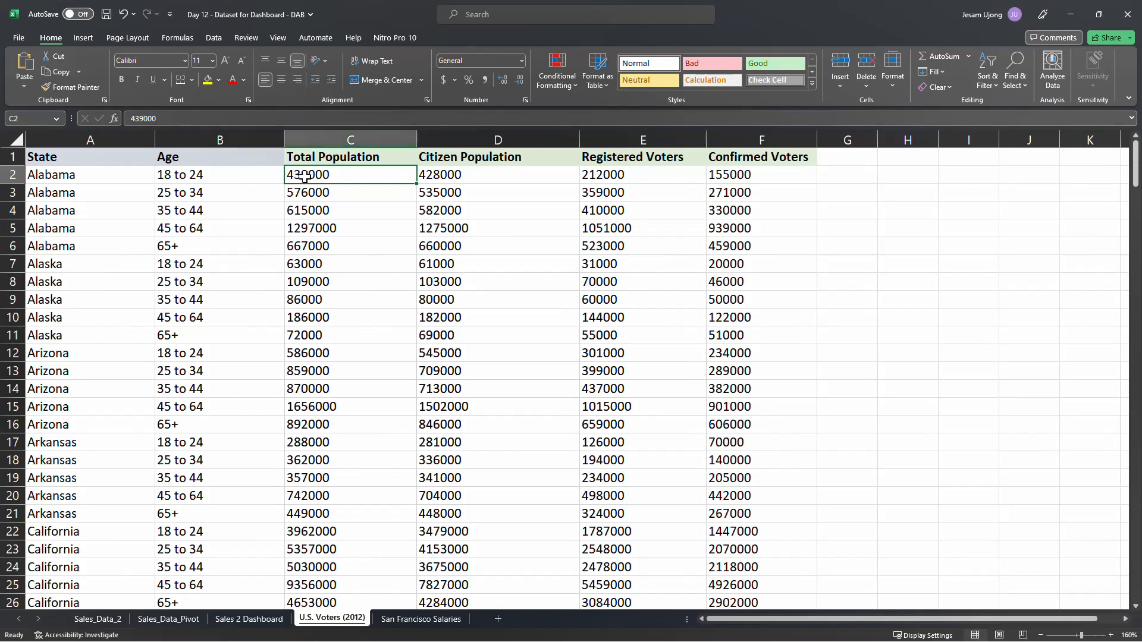
click(215, 179)
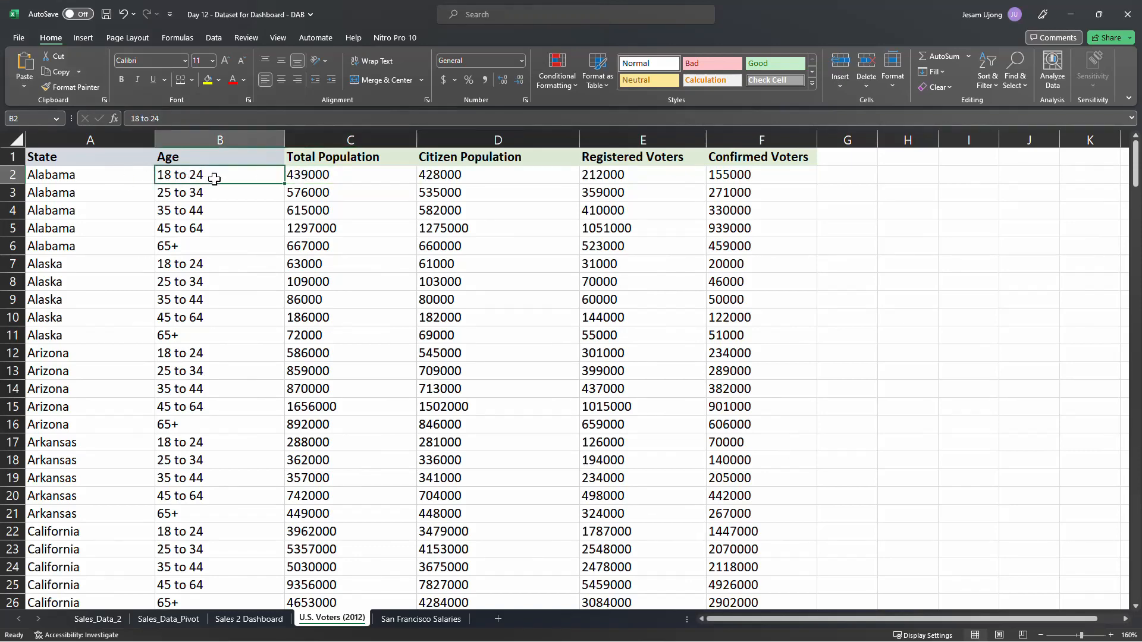
click(301, 174)
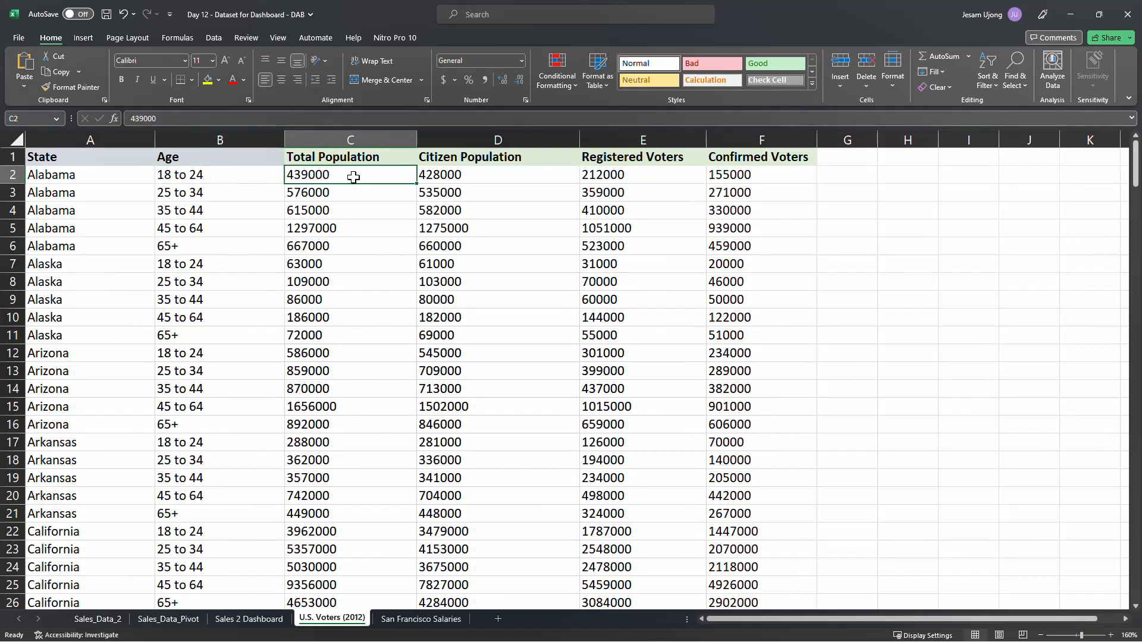
click(452, 172)
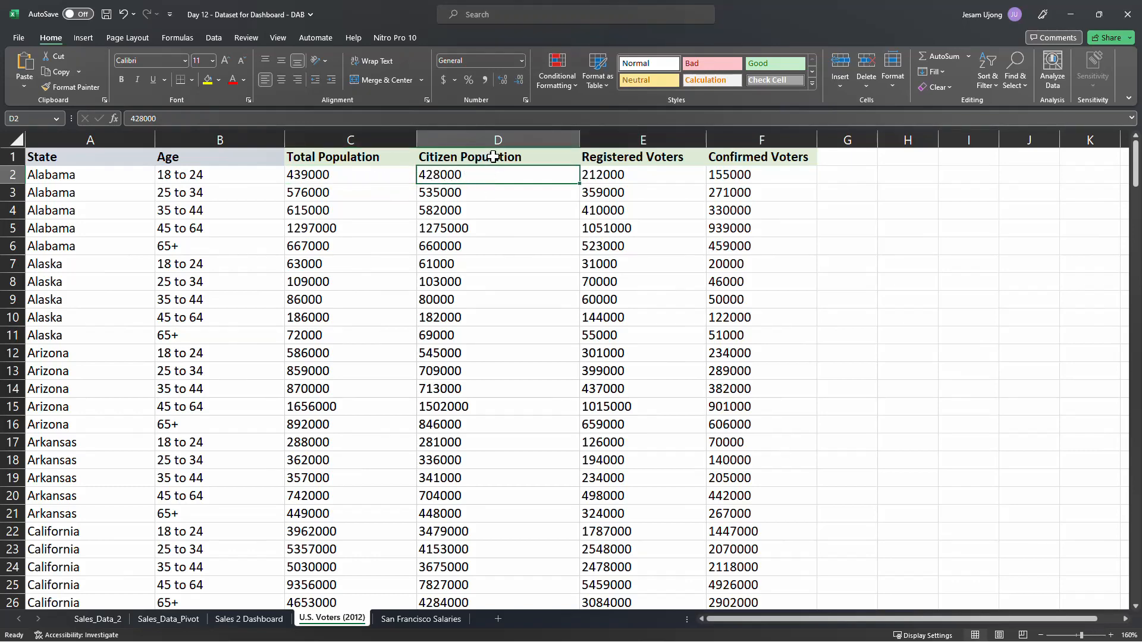
click(496, 157)
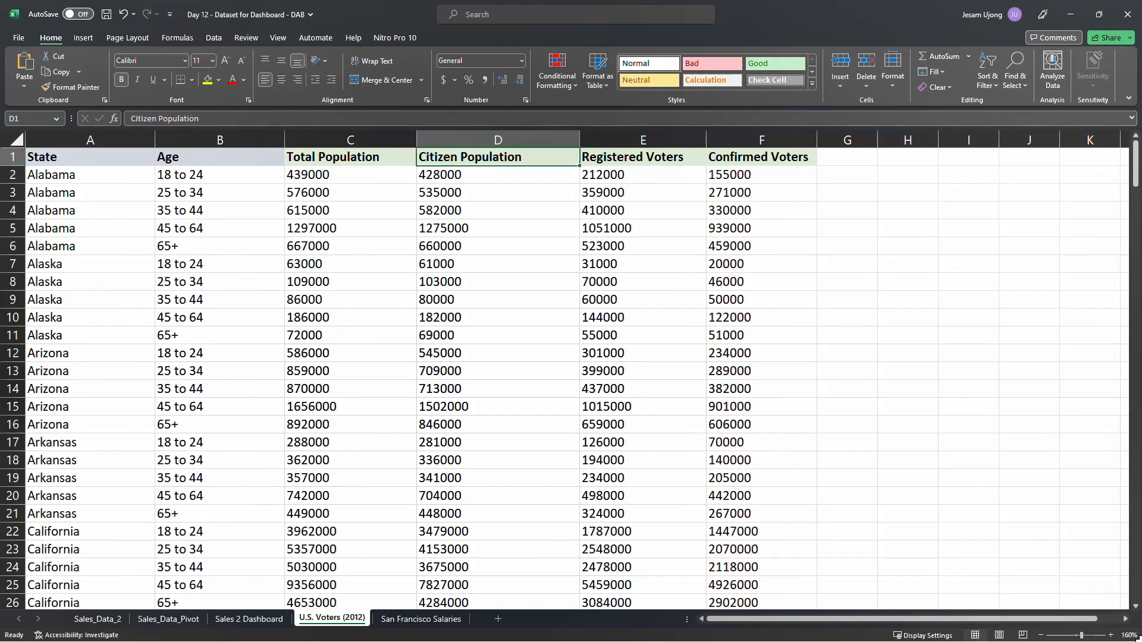
click(1111, 635)
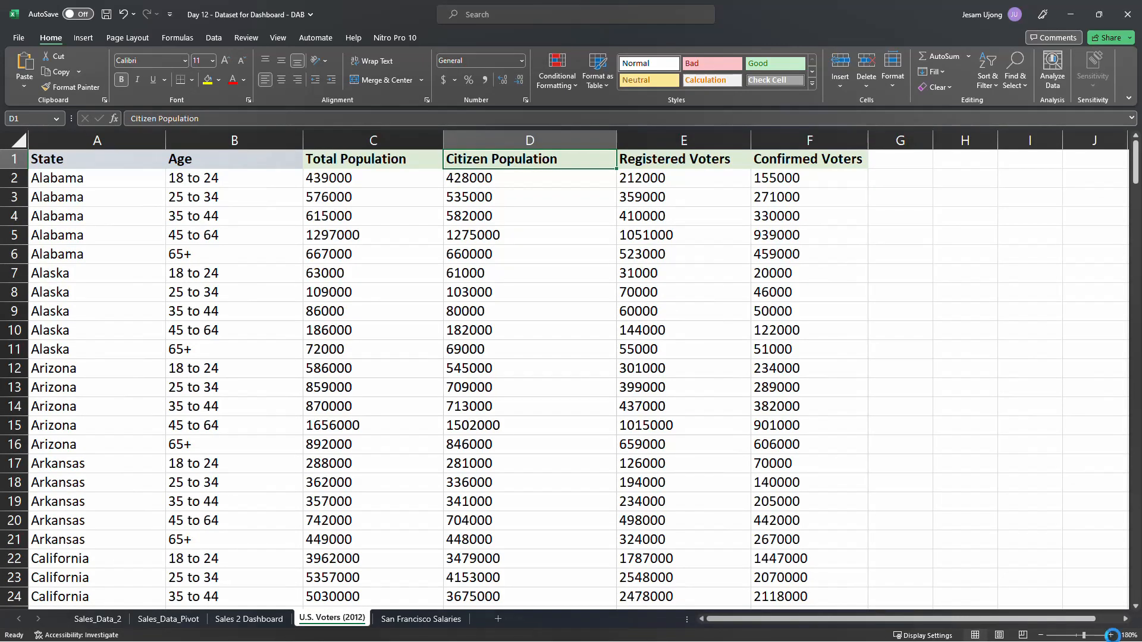
click(1111, 635)
click(522, 182)
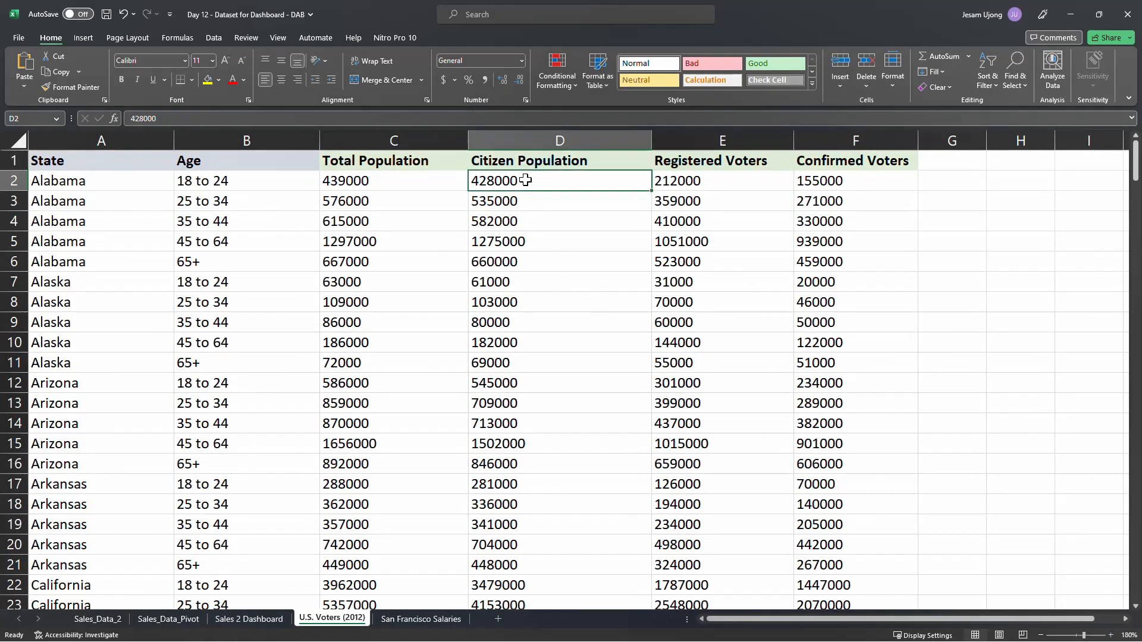
click(694, 180)
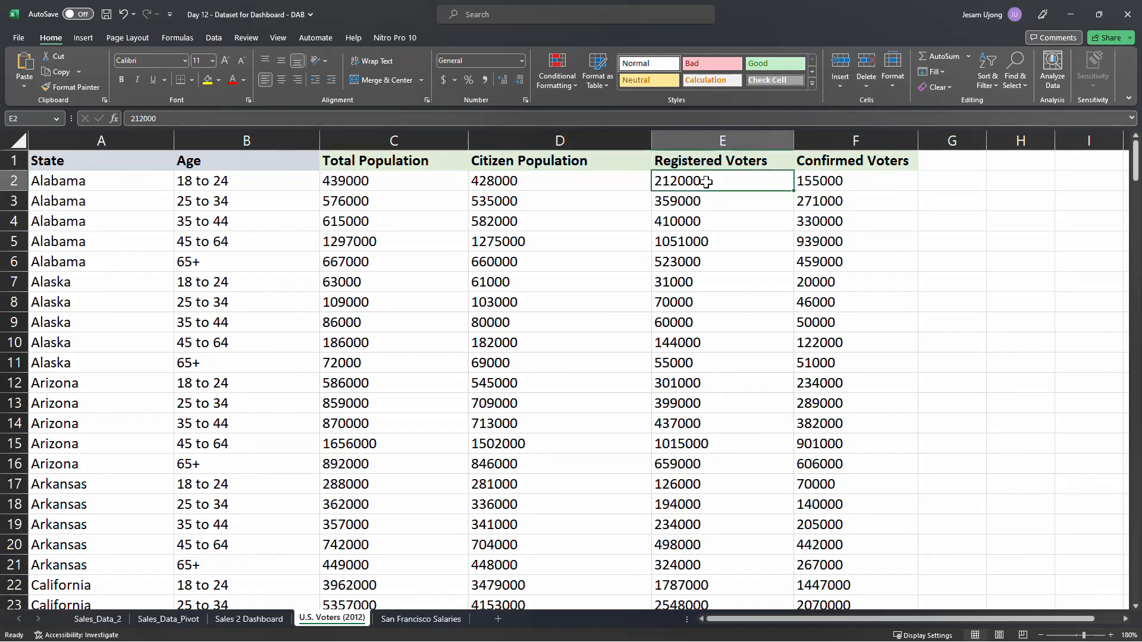
click(844, 181)
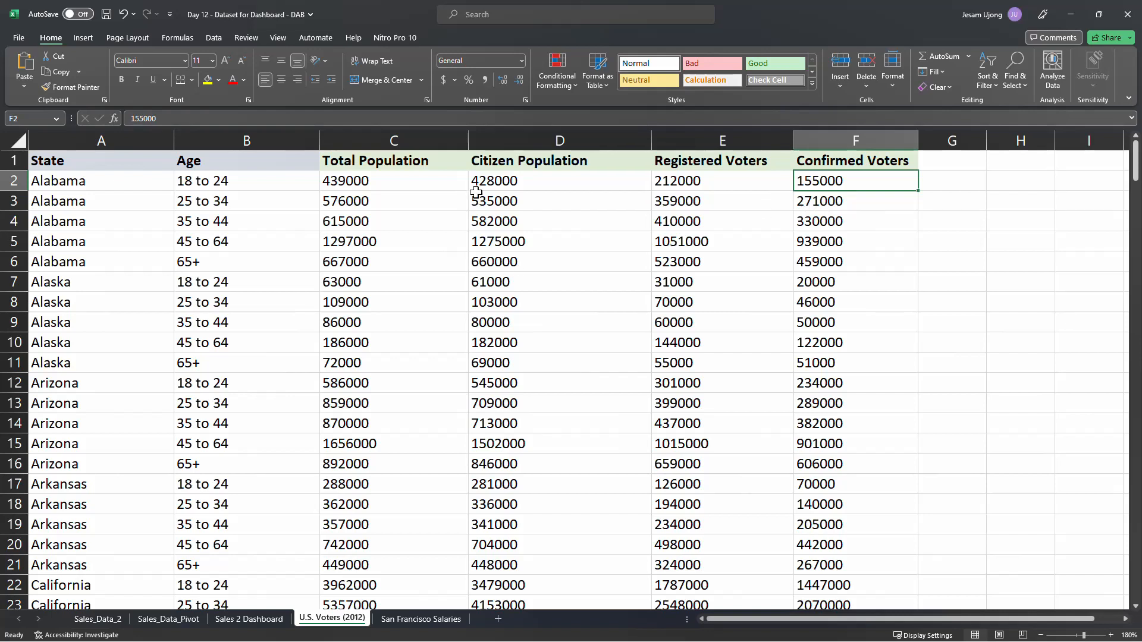
- Compare the Citizen Population and Total Population values of the Alabama 18 to 24 record, checking them against its state and age group
click(516, 161)
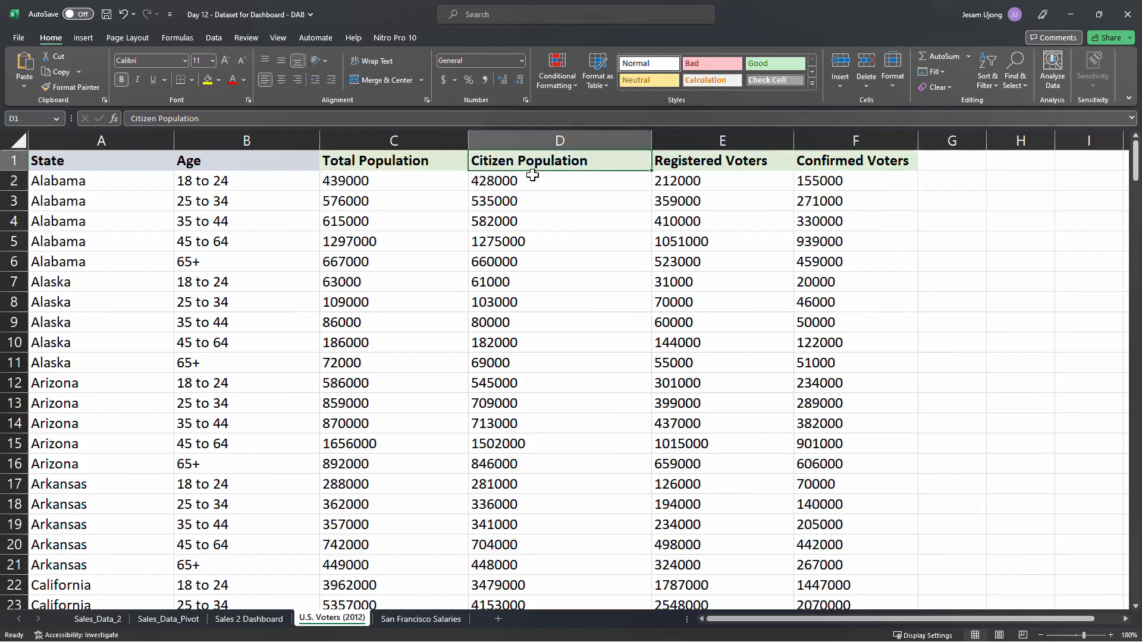
click(545, 186)
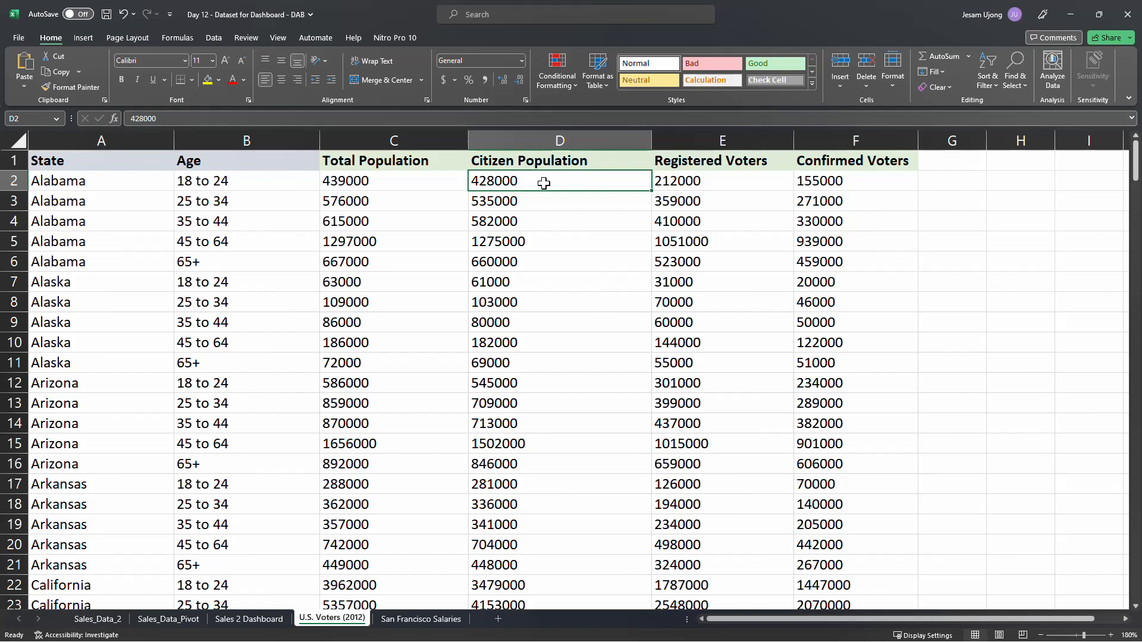
click(414, 162)
click(410, 181)
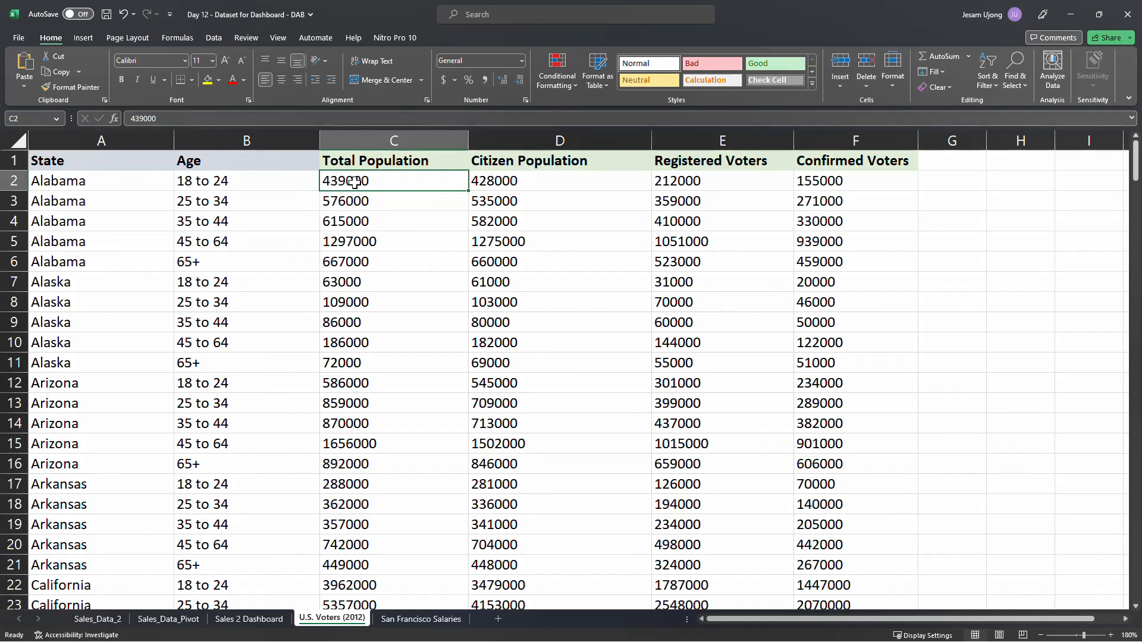
click(238, 185)
click(136, 184)
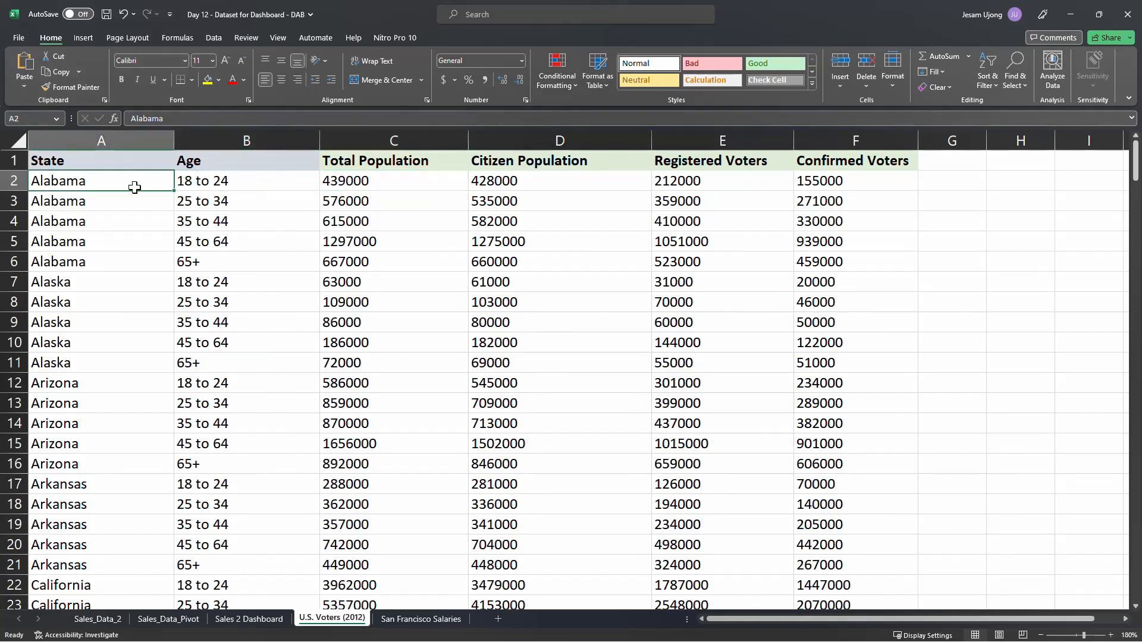
click(503, 186)
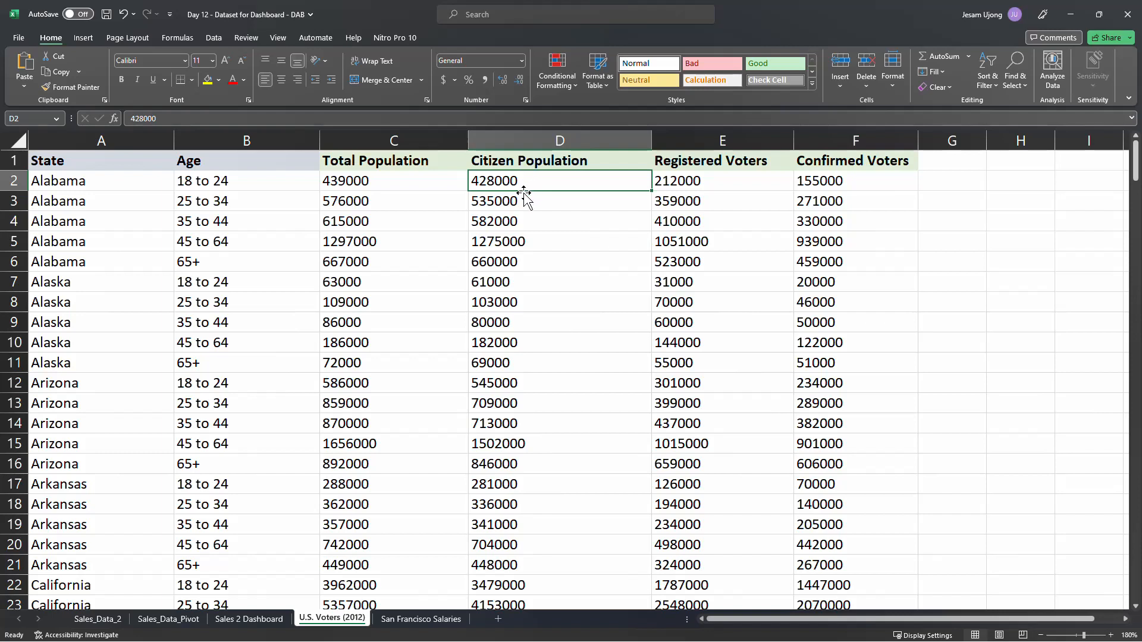
click(508, 164)
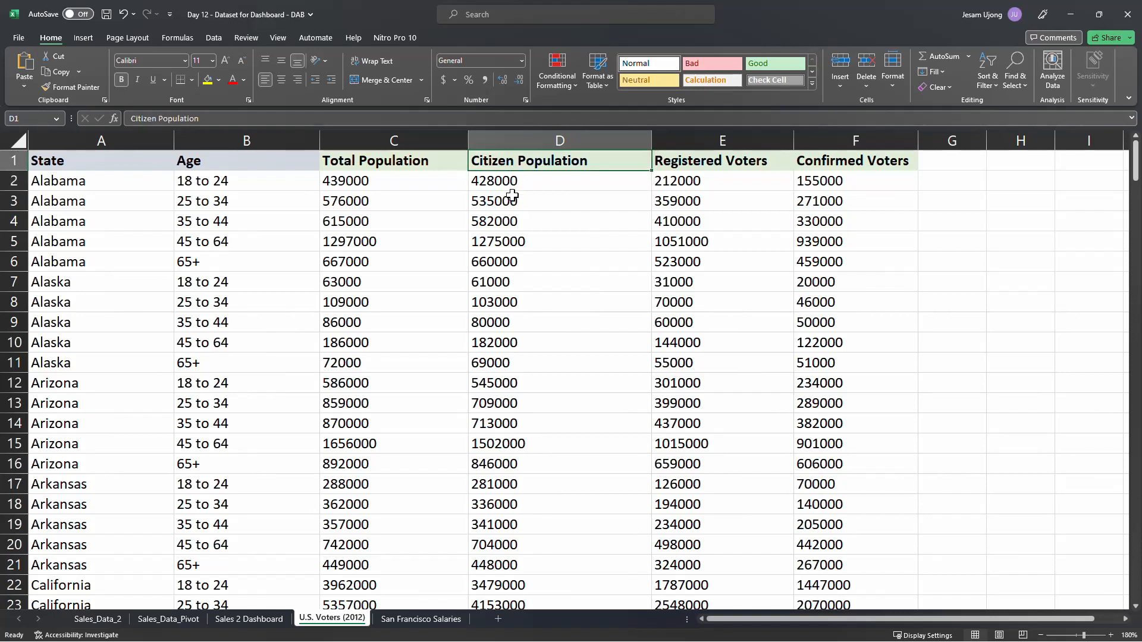
click(518, 183)
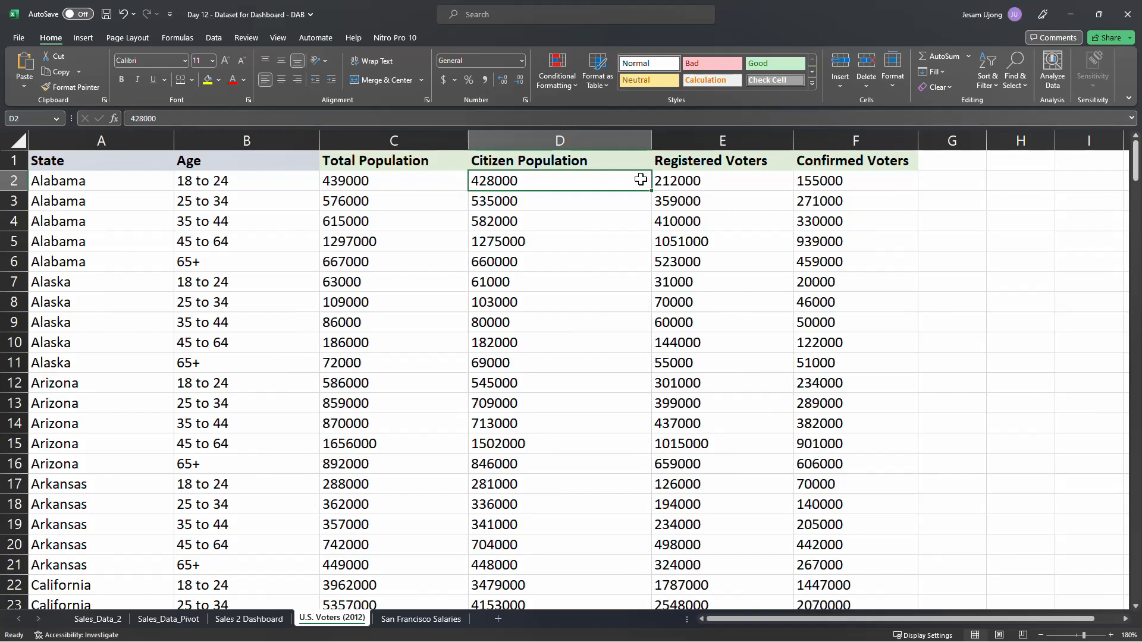
click(384, 178)
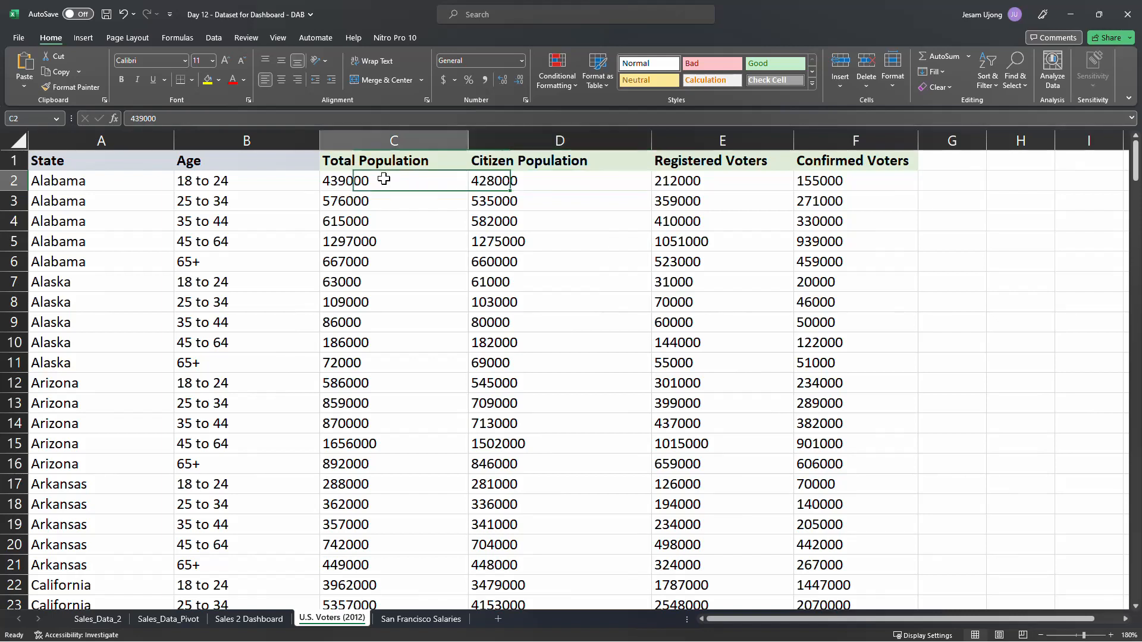
click(550, 159)
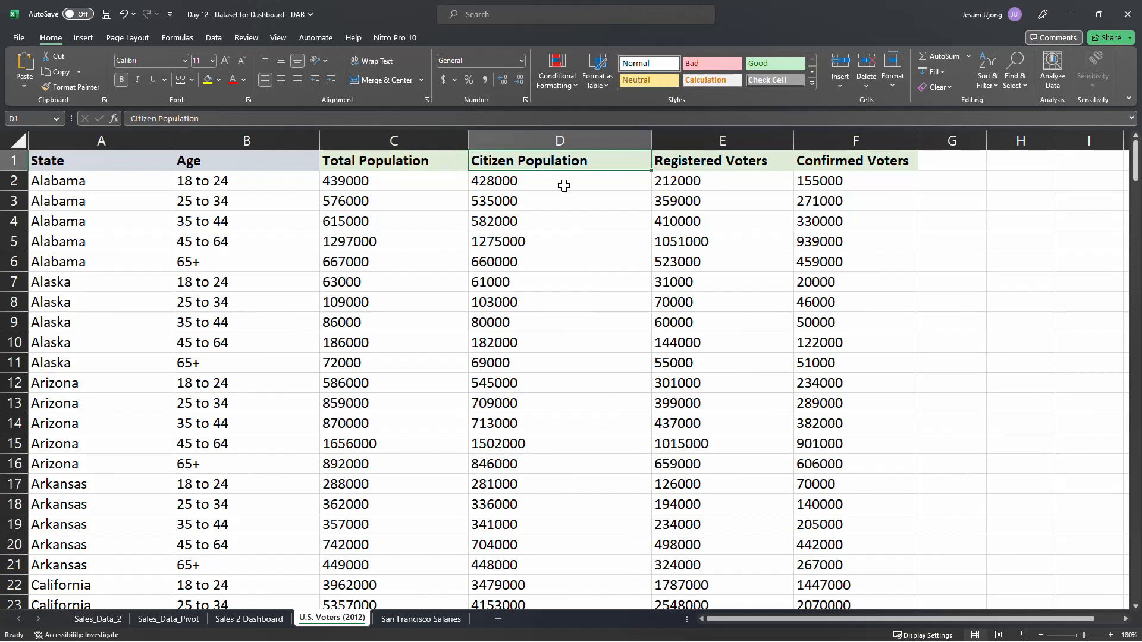
click(605, 185)
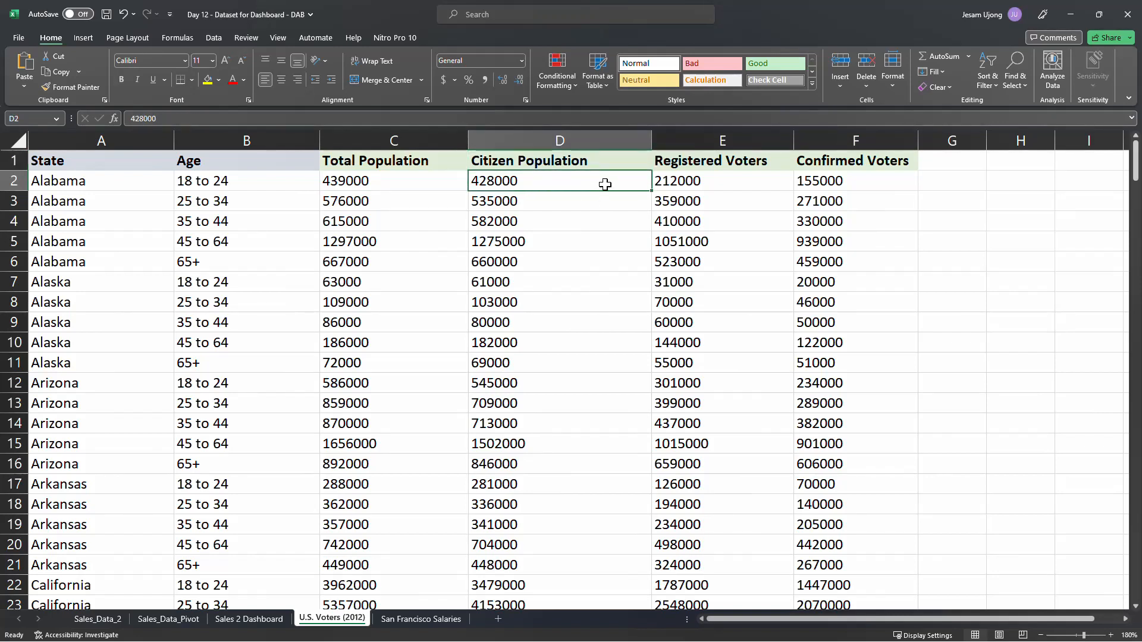
- Read the Alabama 18 to 24 record's Citizen Population, Registered Voters and Confirmed Voters values against their headers, comparing registered with confirmed voters
click(560, 166)
click(559, 183)
click(705, 183)
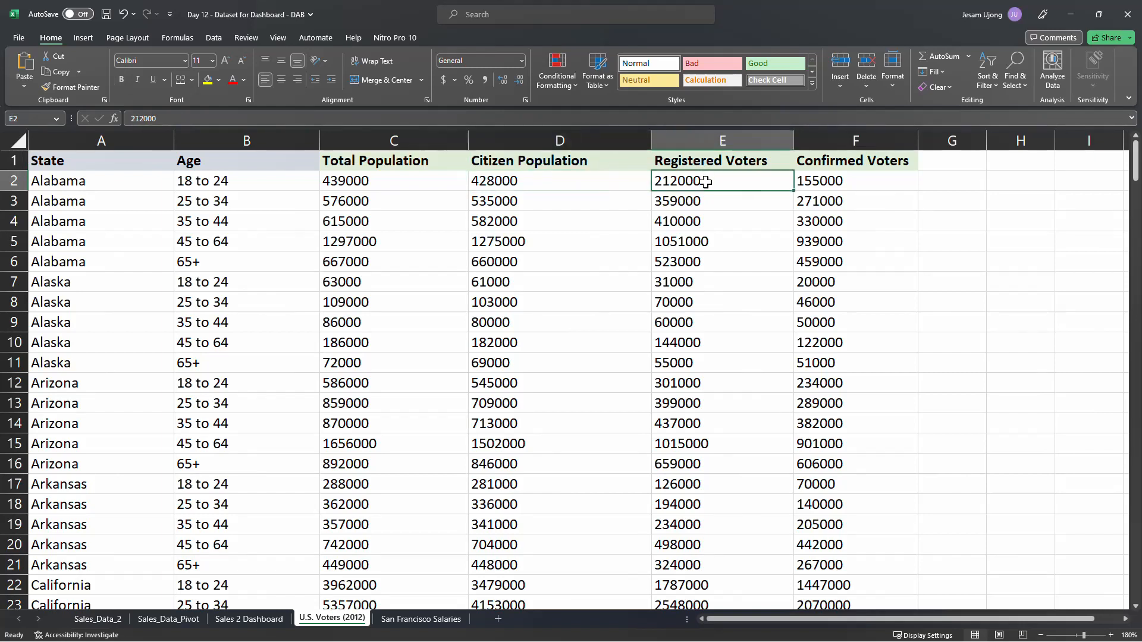
click(732, 159)
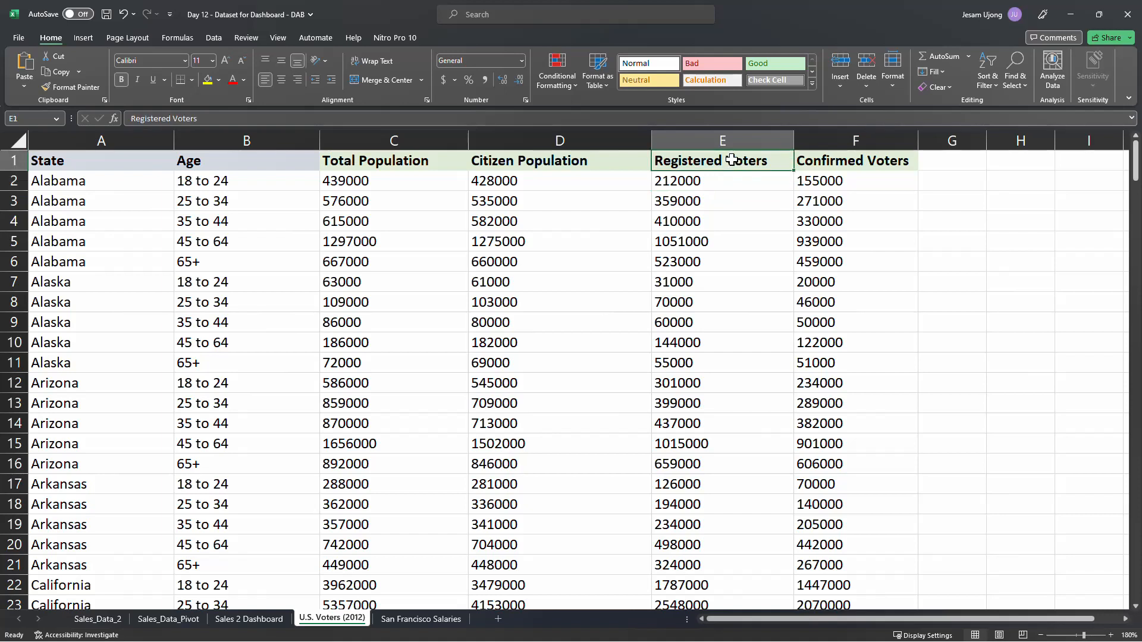
click(712, 187)
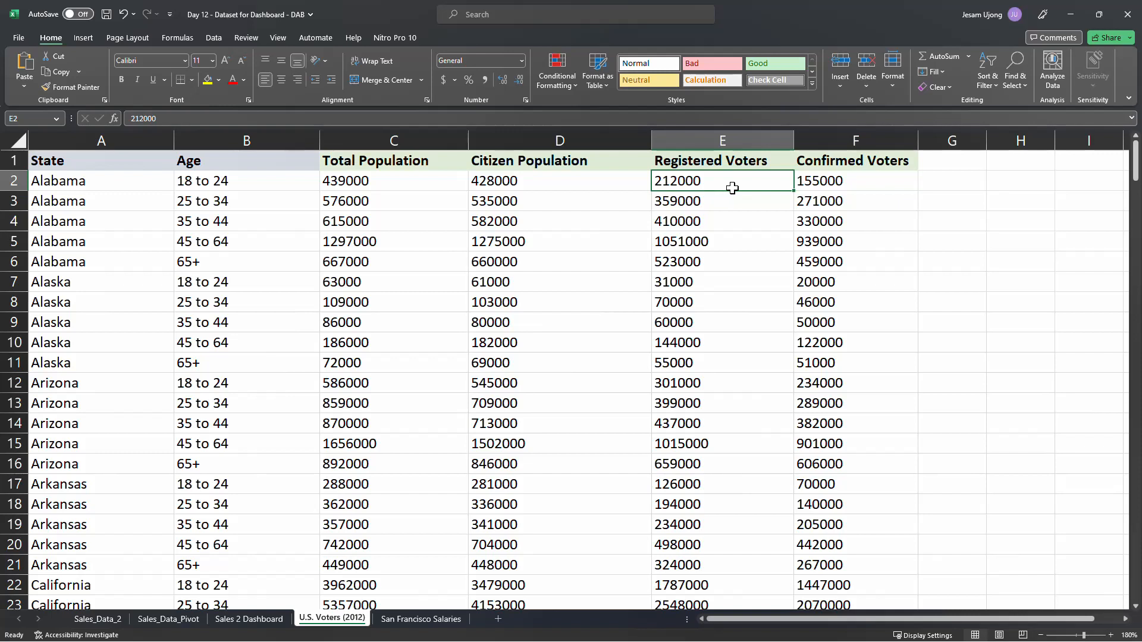
click(826, 181)
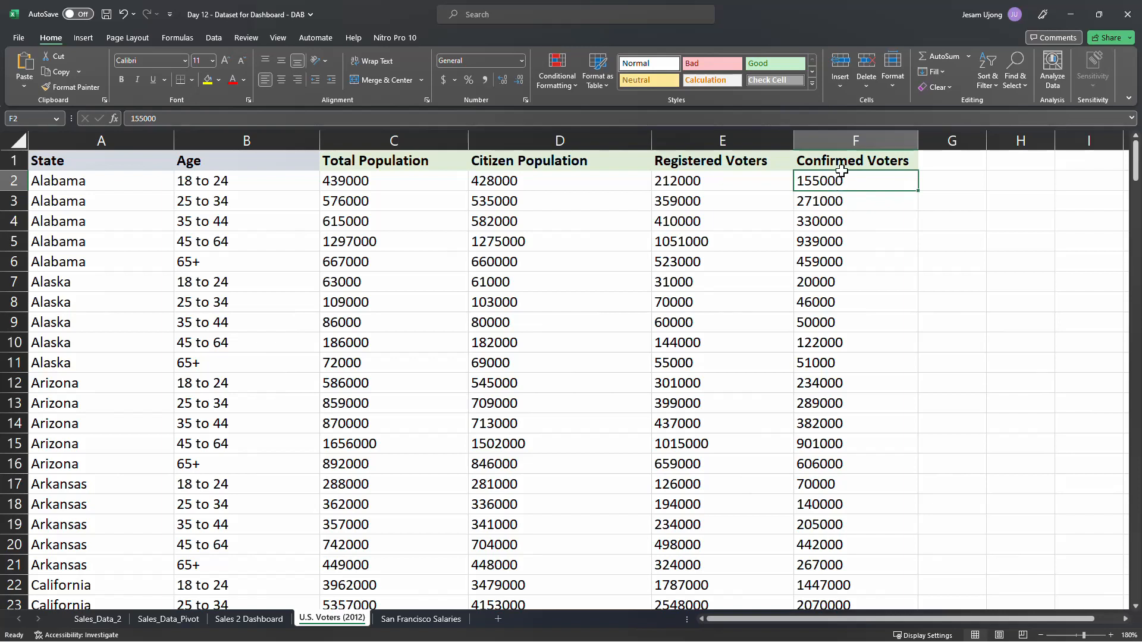
click(842, 164)
click(839, 179)
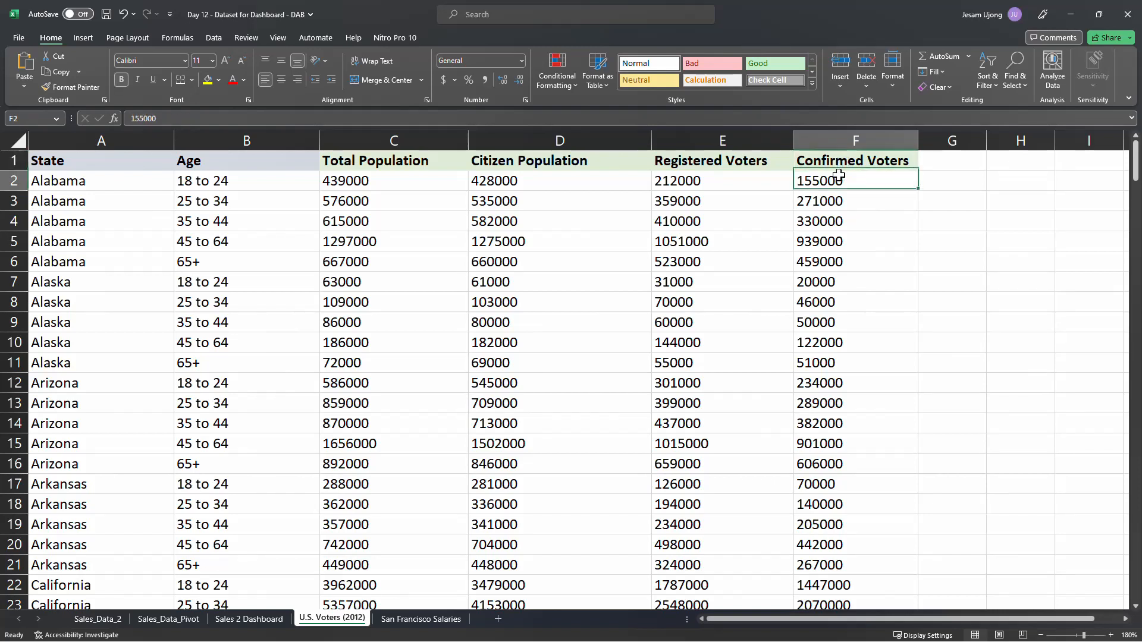
click(737, 186)
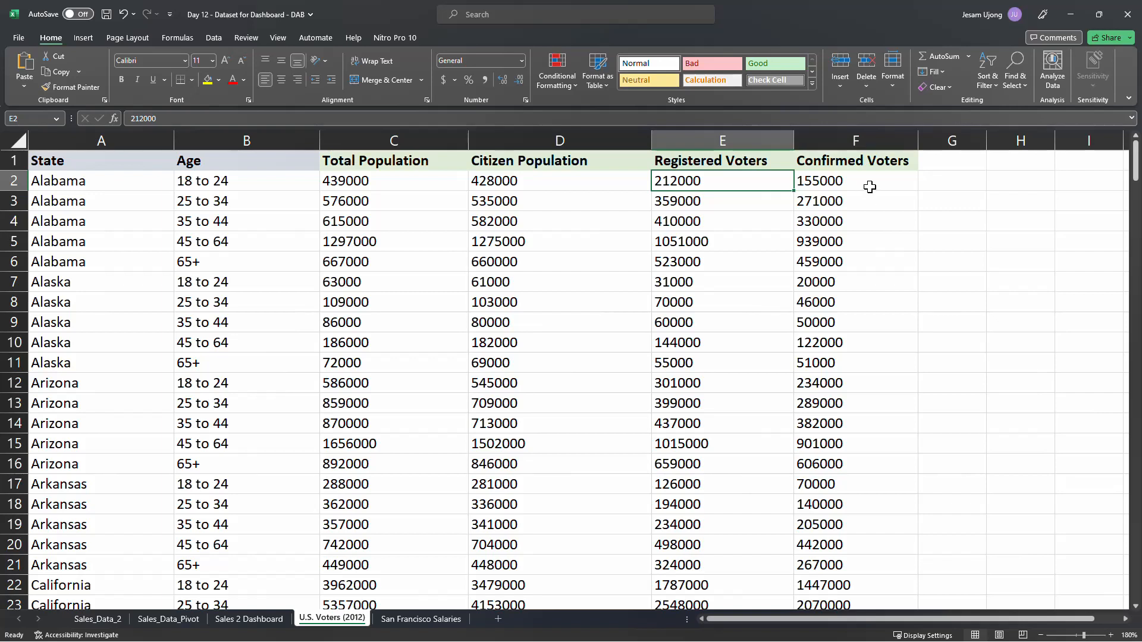
click(869, 184)
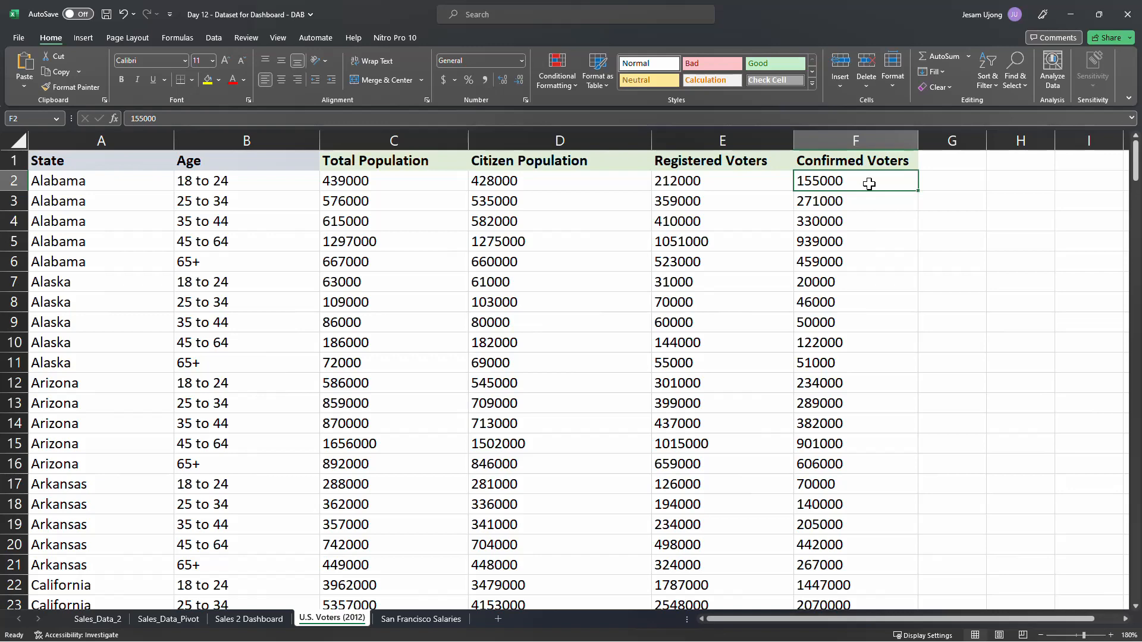
- Review the Citizen Population, Registered Voters and Confirmed Voters columns in turn, ending on the Alabama 18 to 24 record
click(545, 182)
drag(566, 141, 809, 138)
click(563, 139)
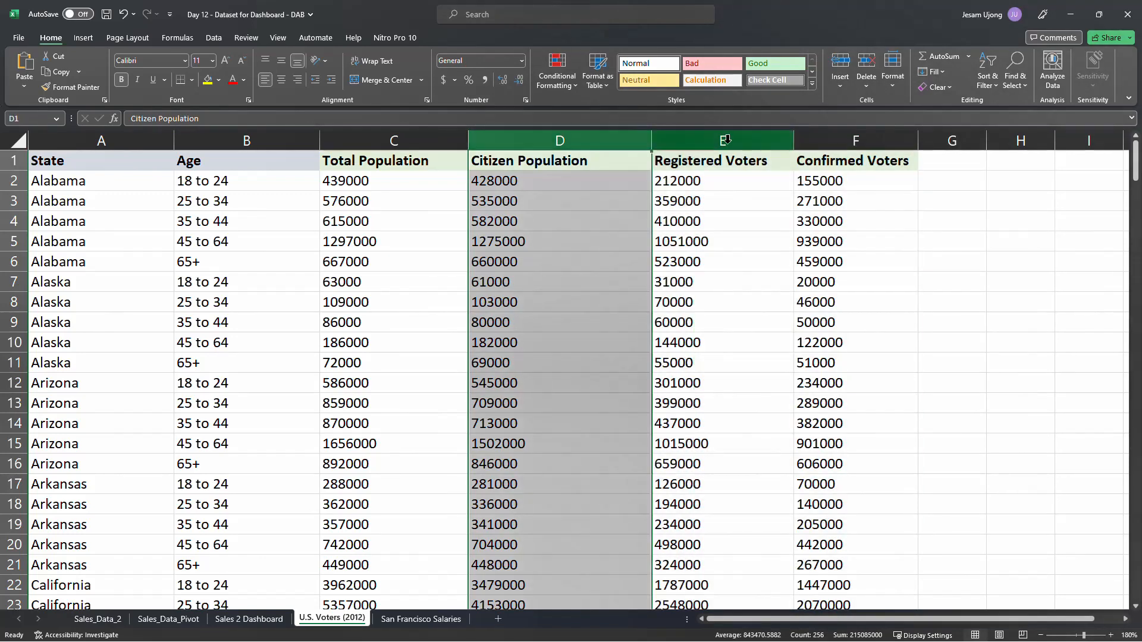
click(776, 133)
click(884, 131)
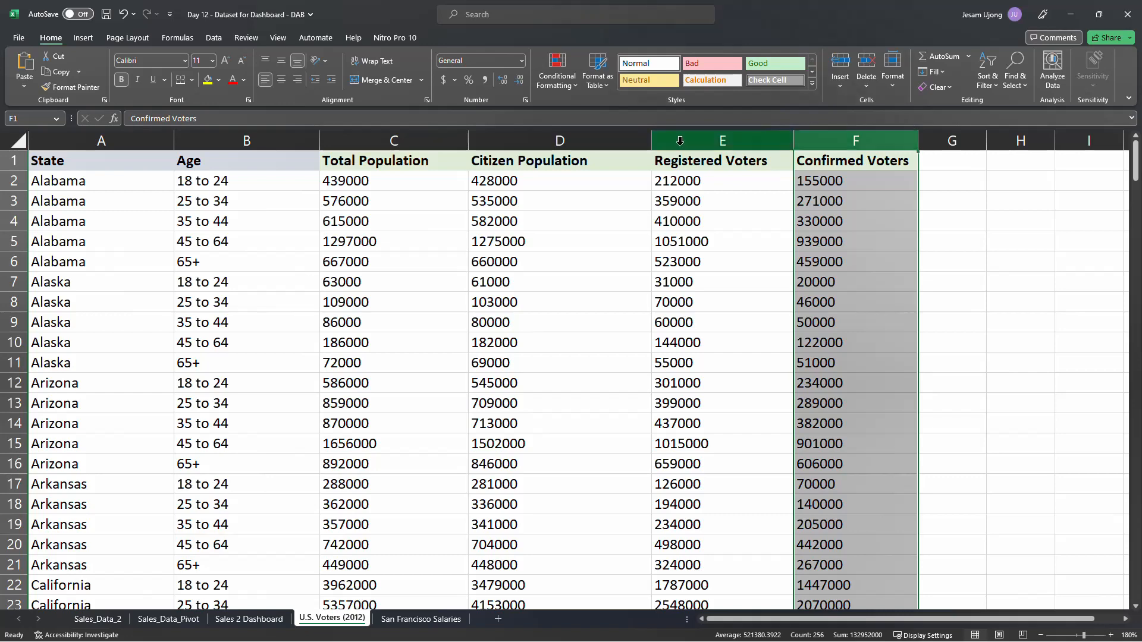
click(495, 180)
click(955, 185)
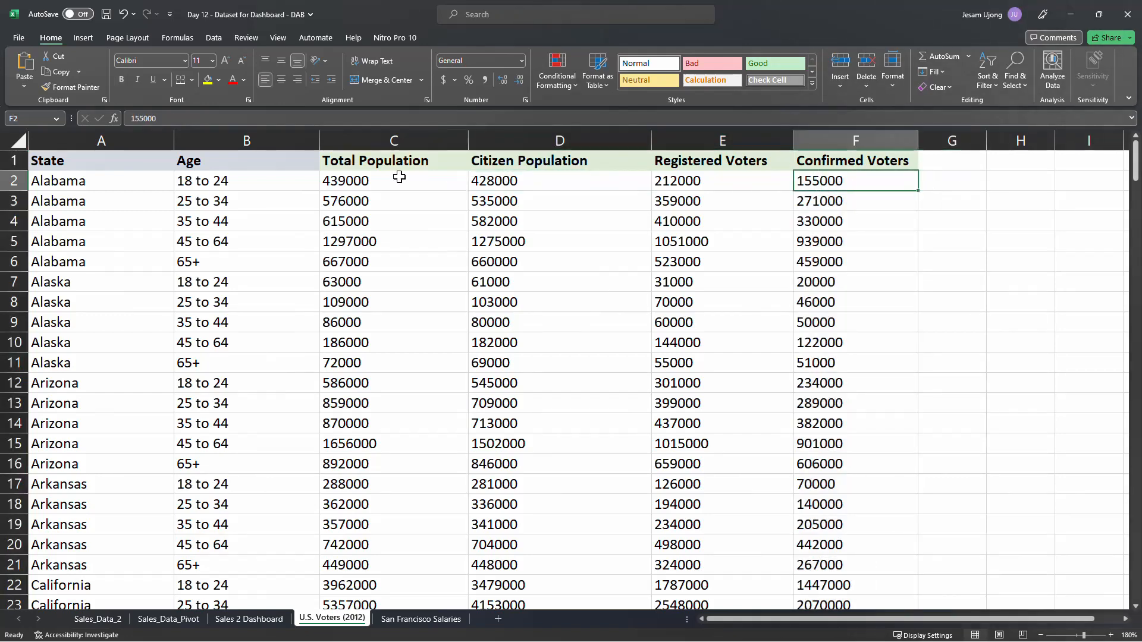
- Compare Total Population with Citizen Population for Alabama 18 to 24, and check the State and Age entries of the record in row 3
click(379, 179)
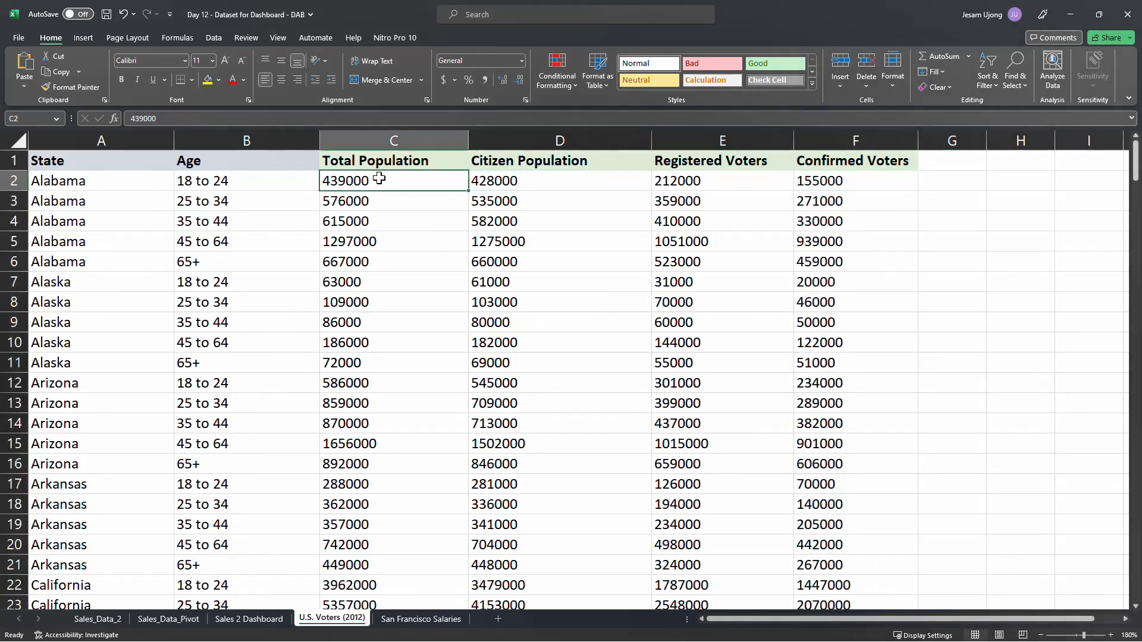
click(557, 185)
click(362, 182)
click(263, 359)
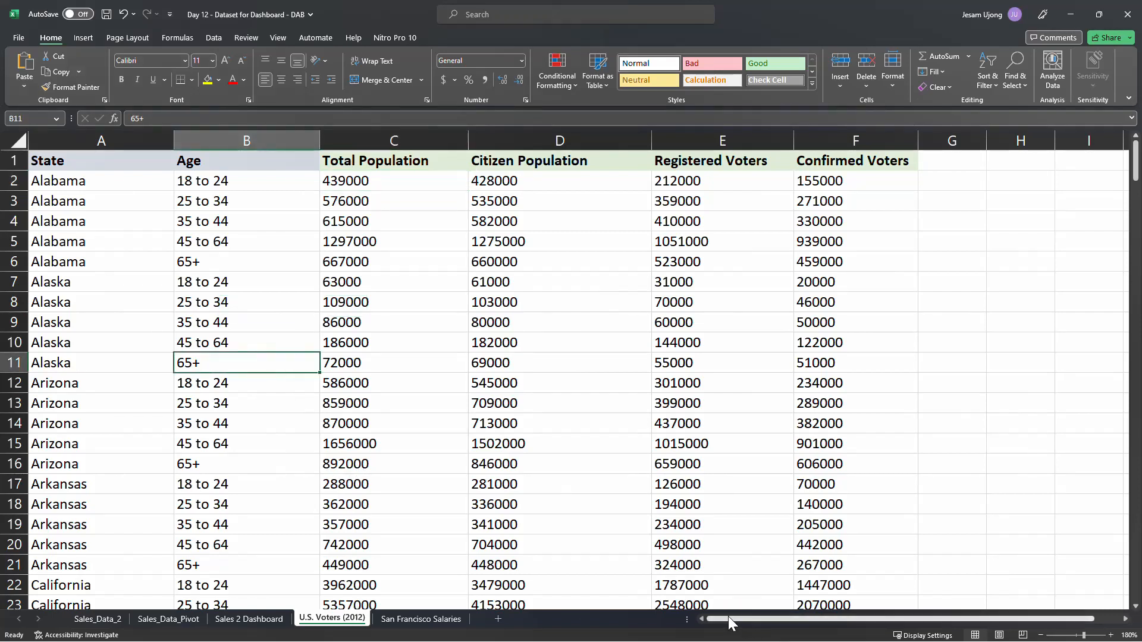
click(111, 195)
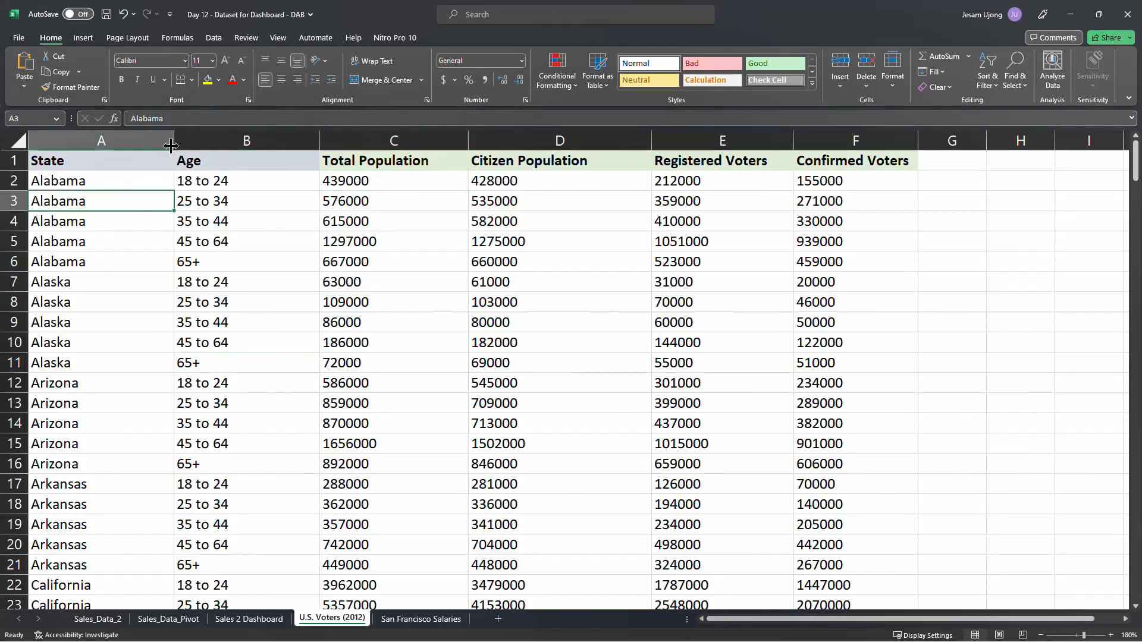
click(229, 200)
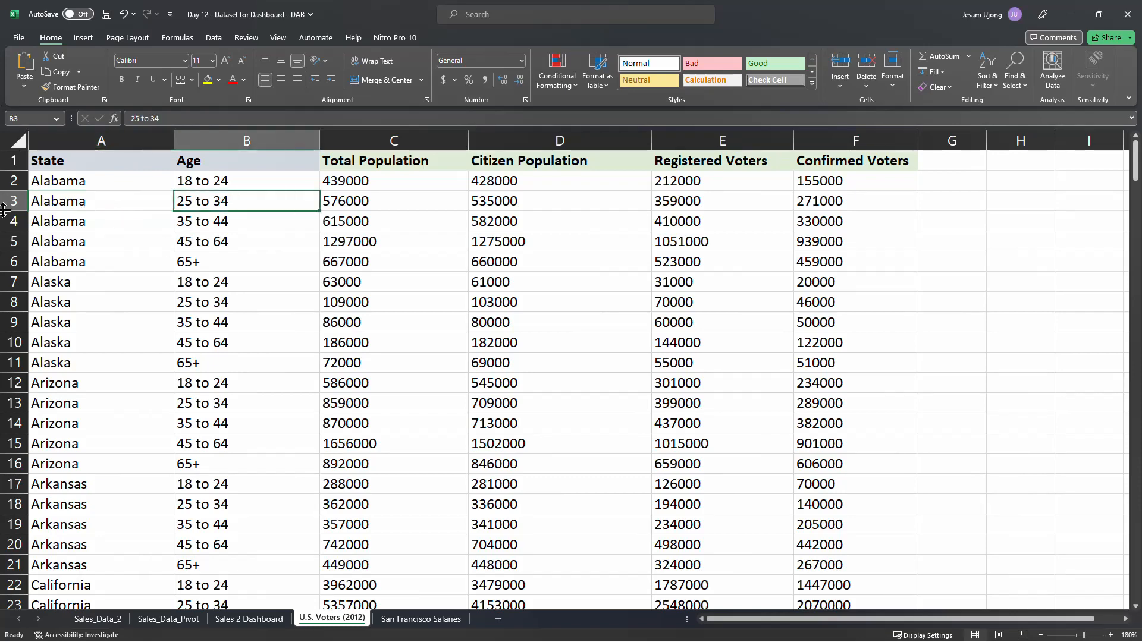
- Insert a PivotTable from the U.S. Voters (2012) data range A1:F256 on a new worksheet
click(95, 206)
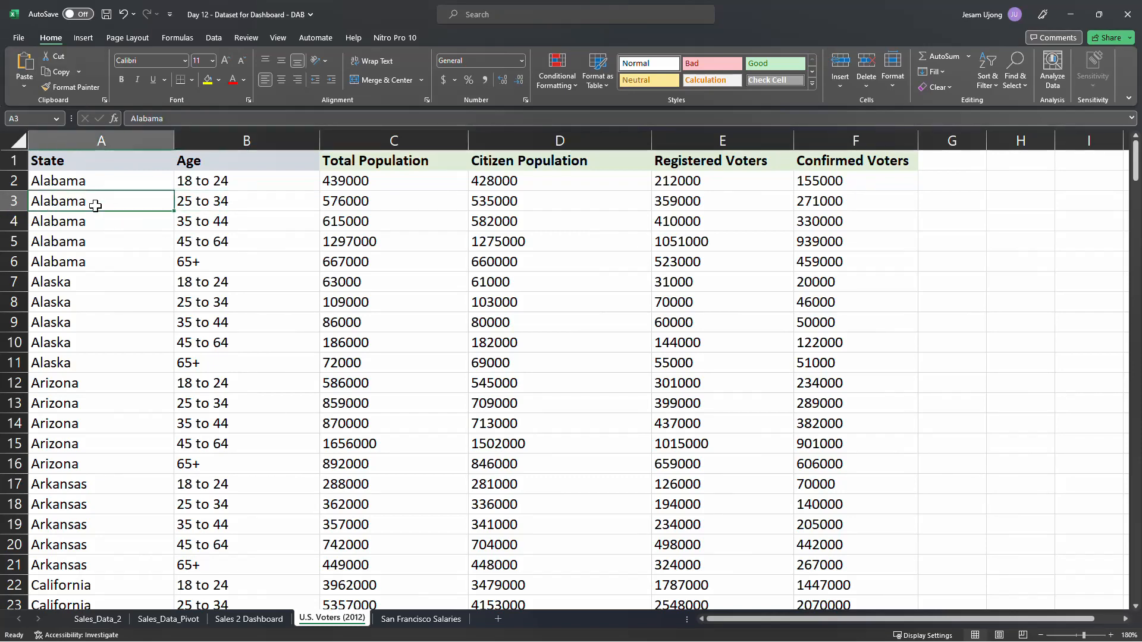
click(88, 37)
click(30, 67)
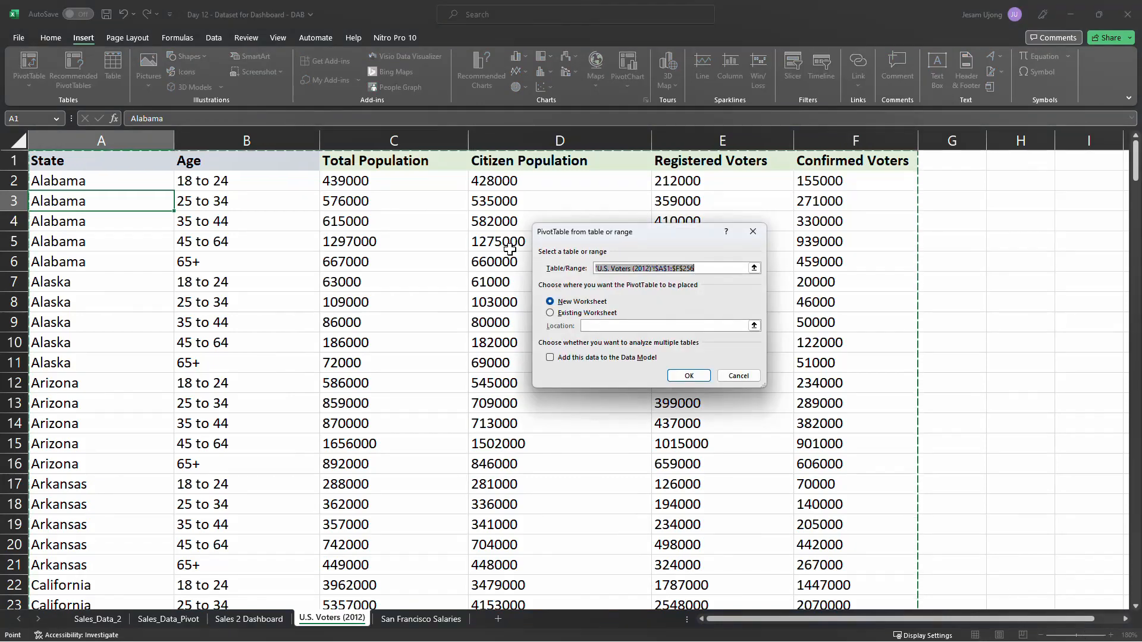
click(687, 378)
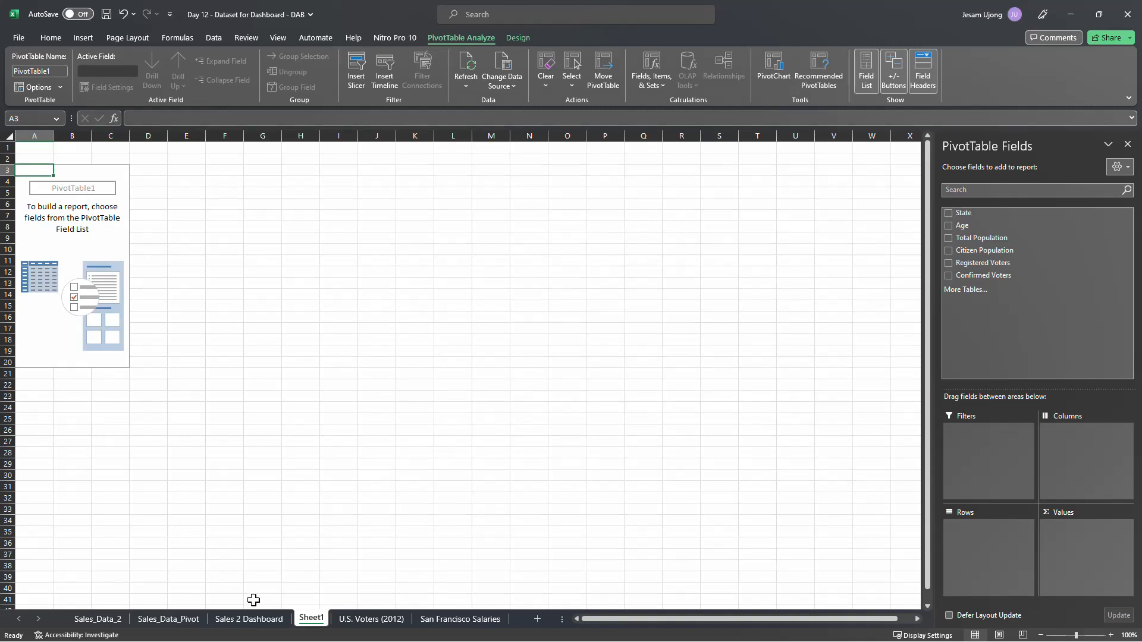
- Rename the new pivot sheet as U.S> Voters Pivot and move it directly after U.S. Voters (2012)
double_click(311, 620)
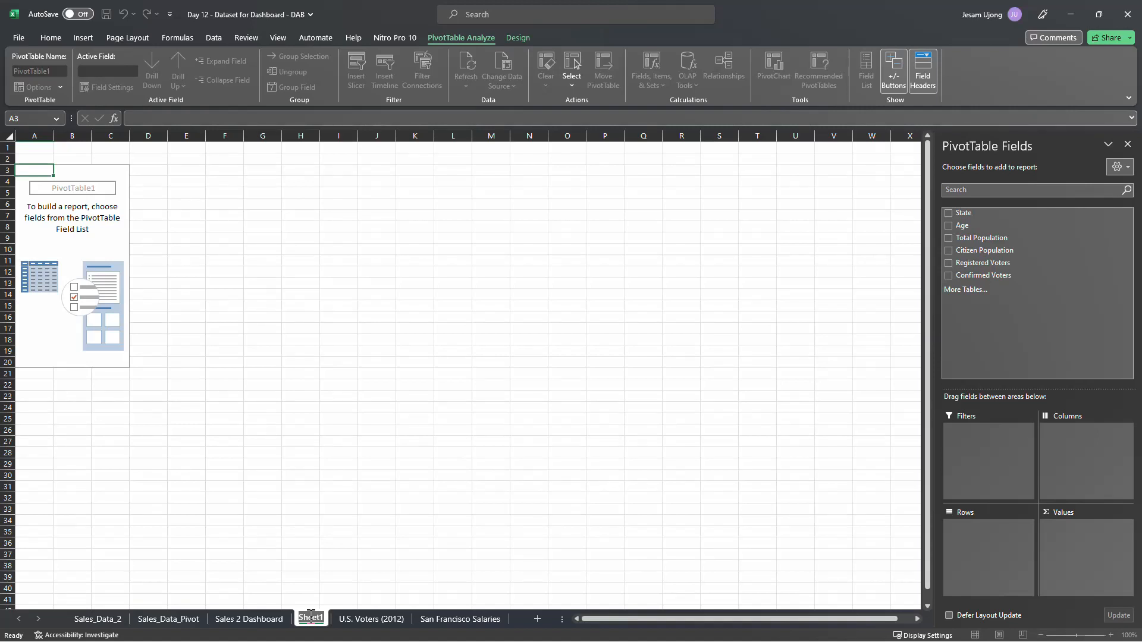
text(U)
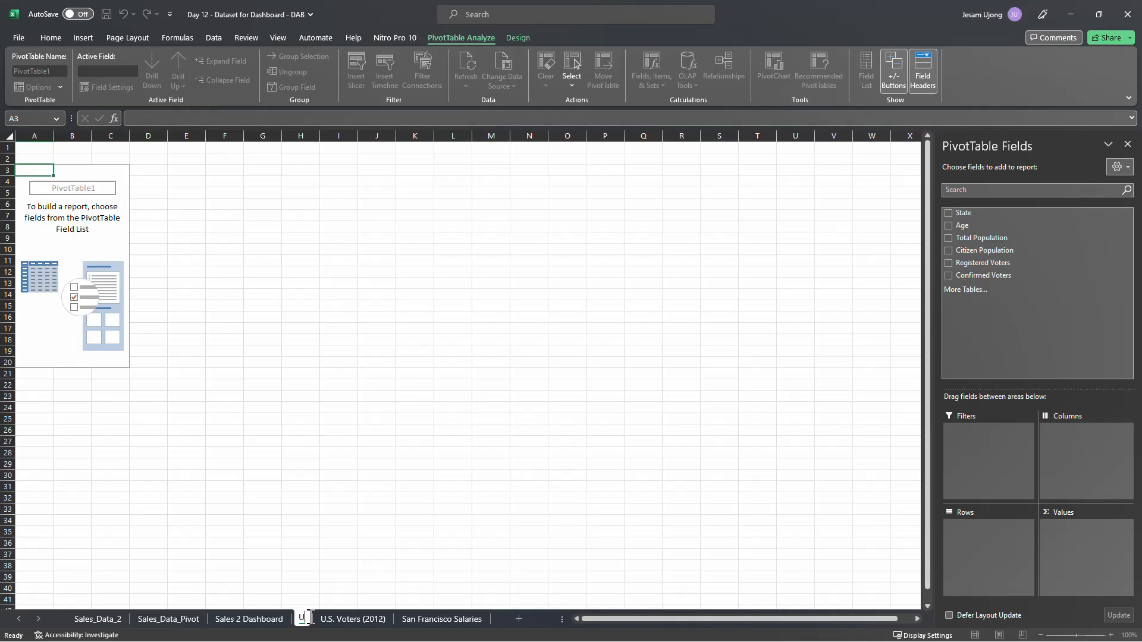
text(.S)
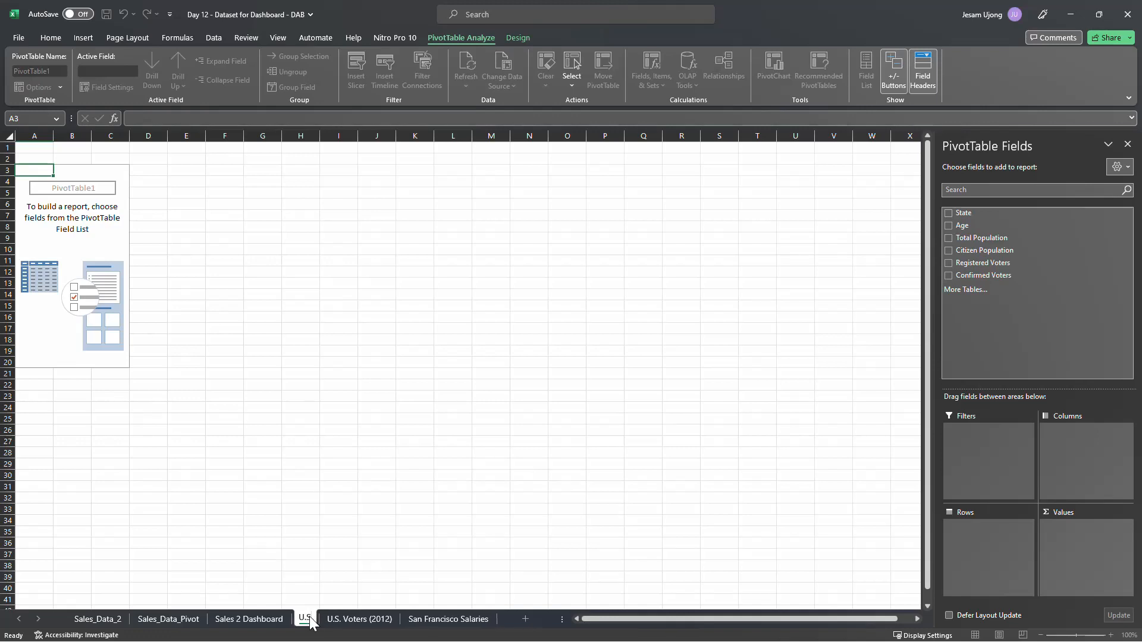
text(. Vo)
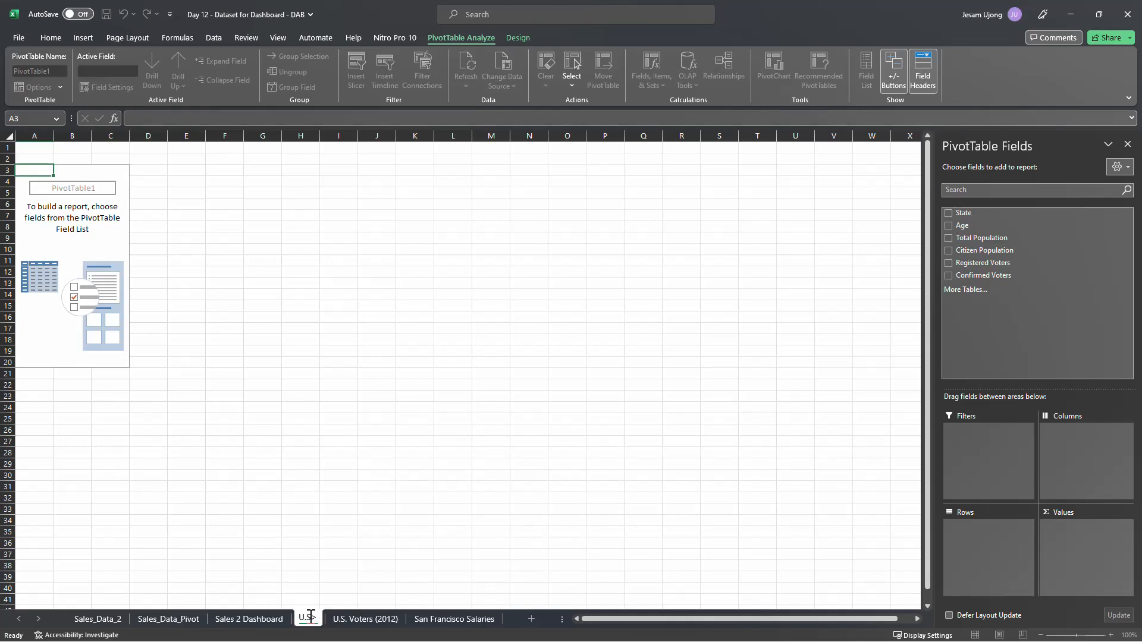
text(ters)
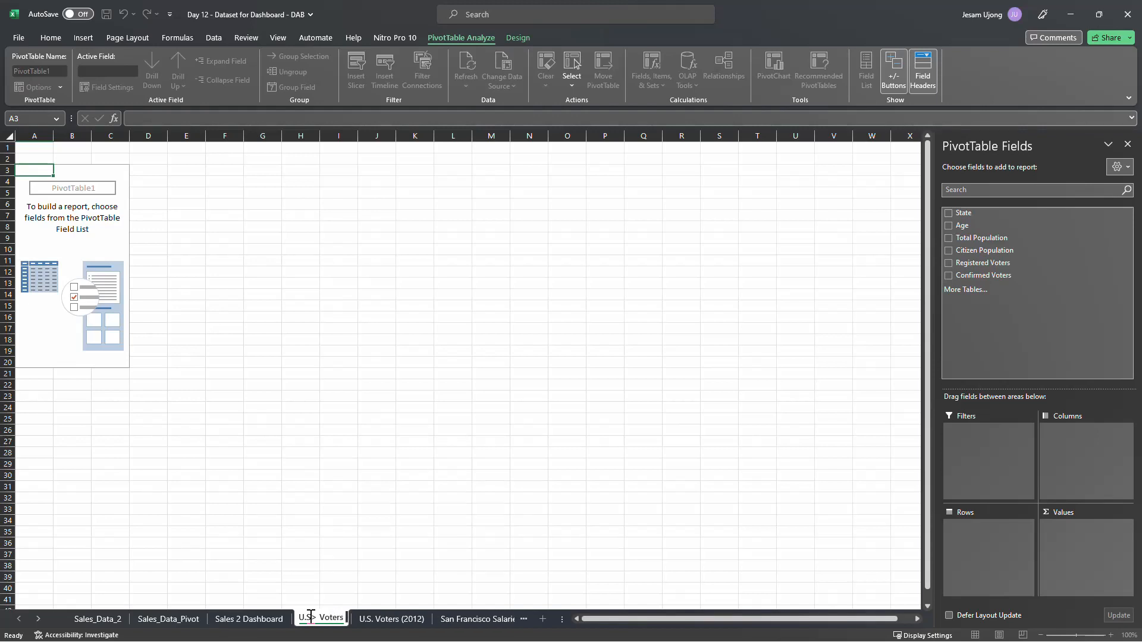
text( Pivot)
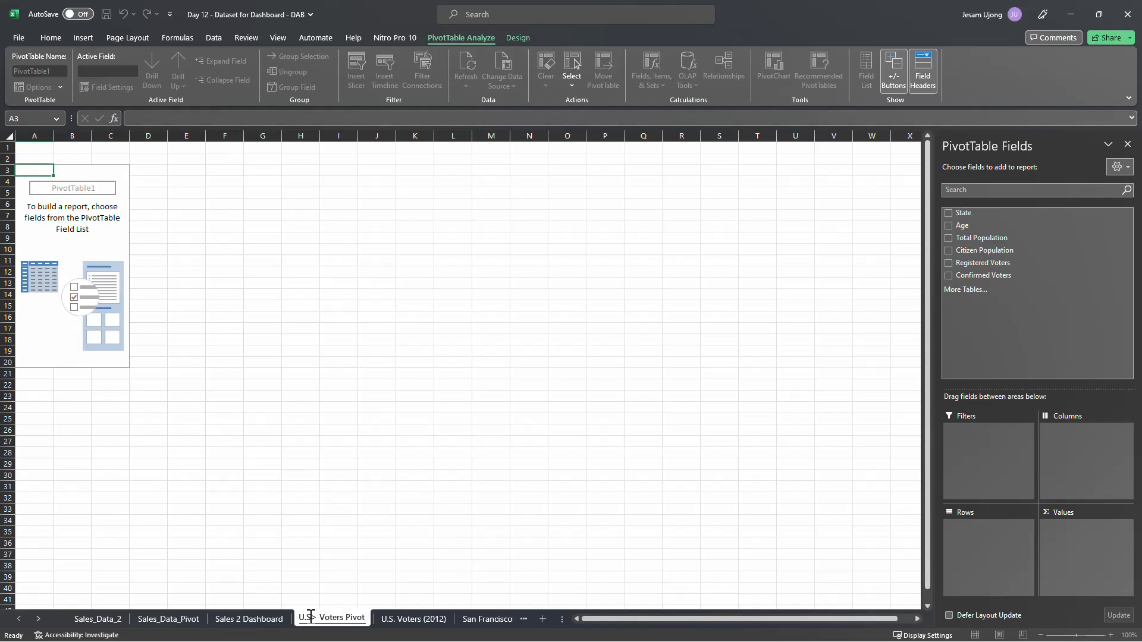
key(Return)
drag(310, 618, 456, 631)
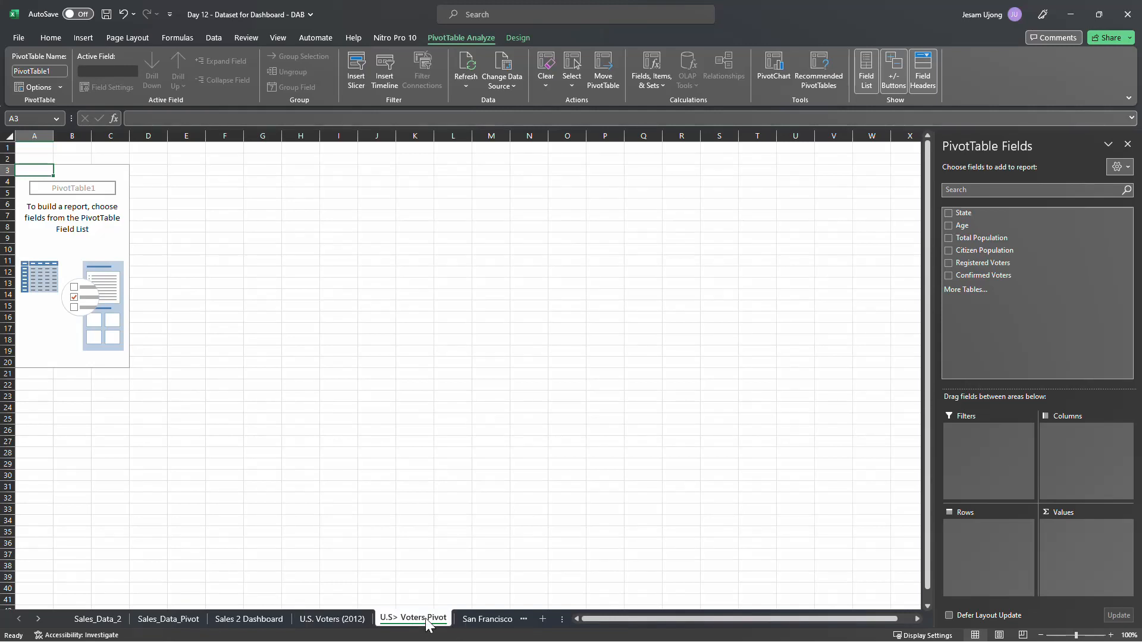
- Correct the pivot sheet's name to U.S. Voters Pivot
double_click(400, 619)
click(398, 617)
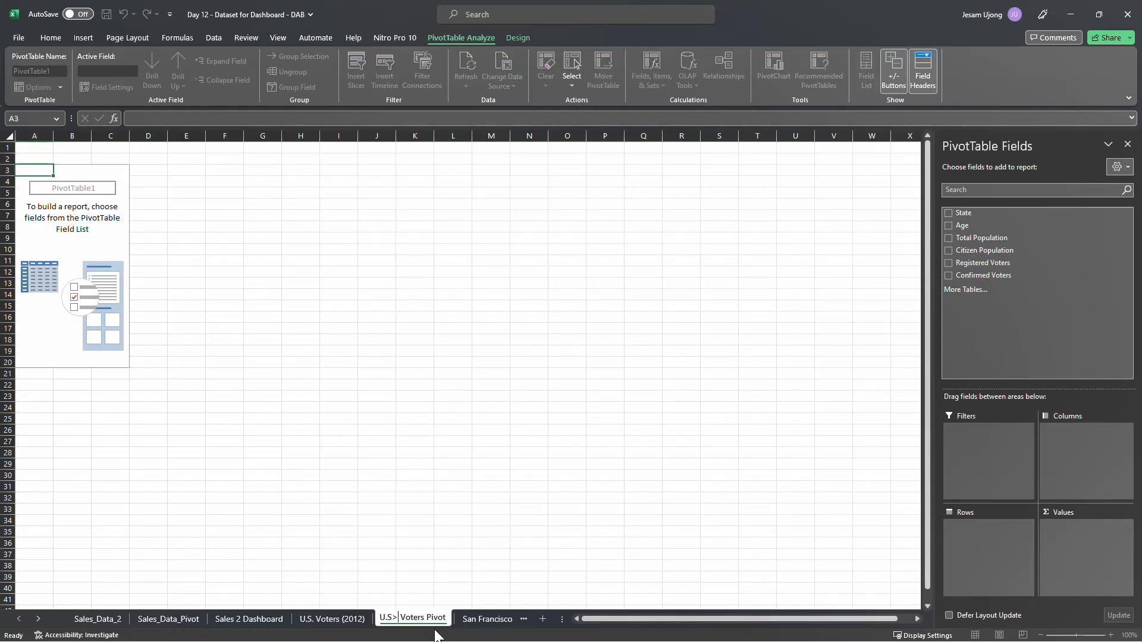
key(BackSpace)
key(BackSpace)
text(.)
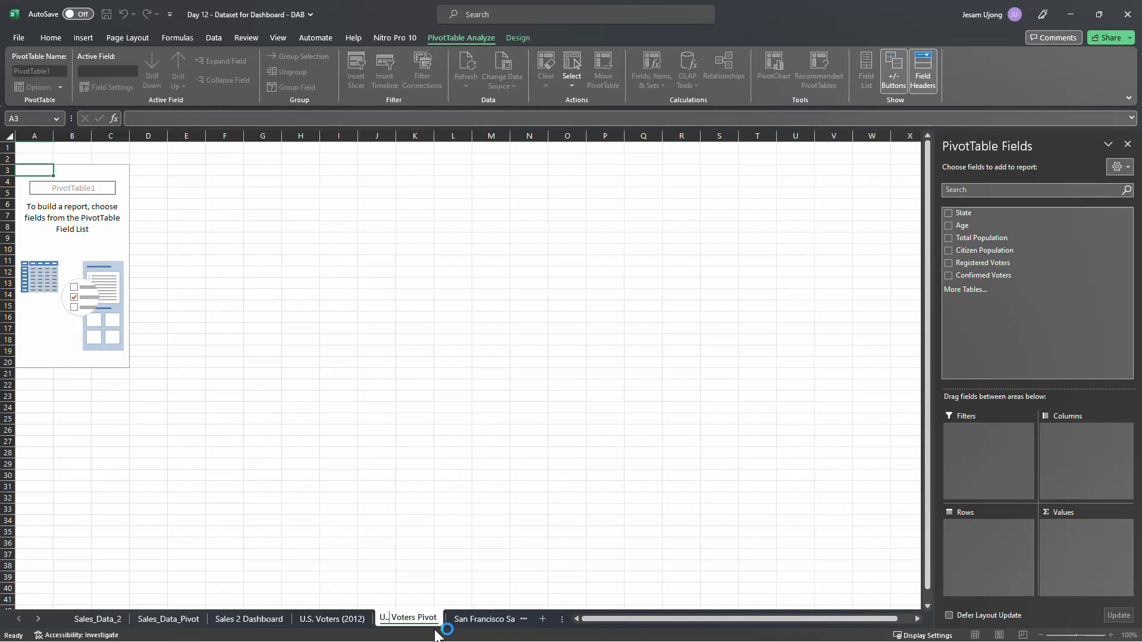
key(BackSpace)
text(S.)
key(Return)
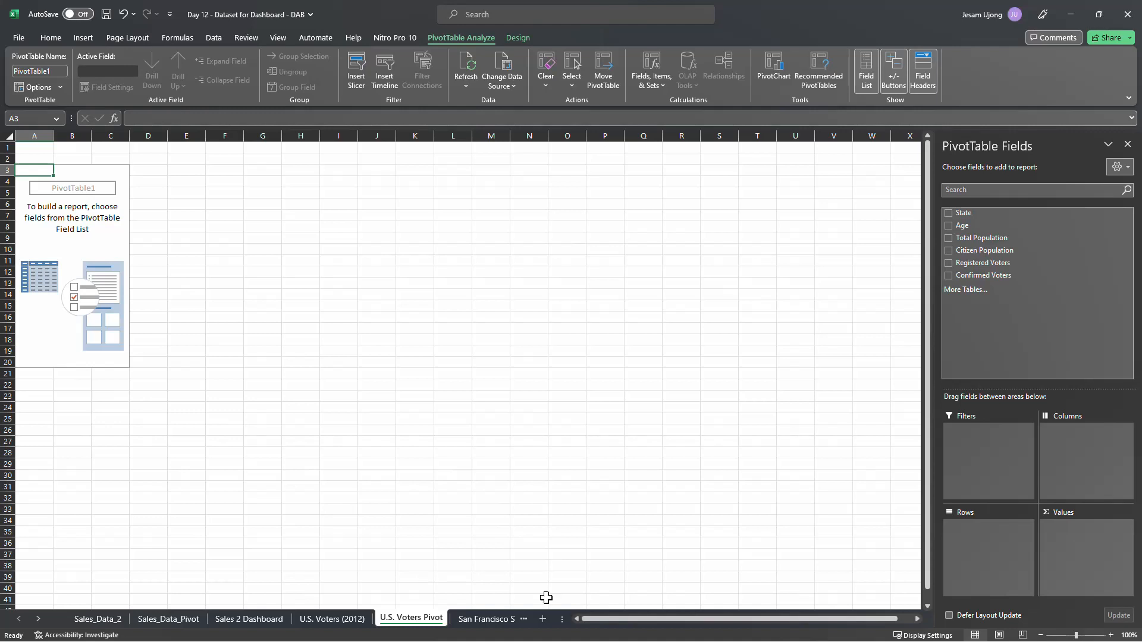
- Add State and Age to the pivot table's rows and take State out again, keeping Age as the only row field
click(1089, 637)
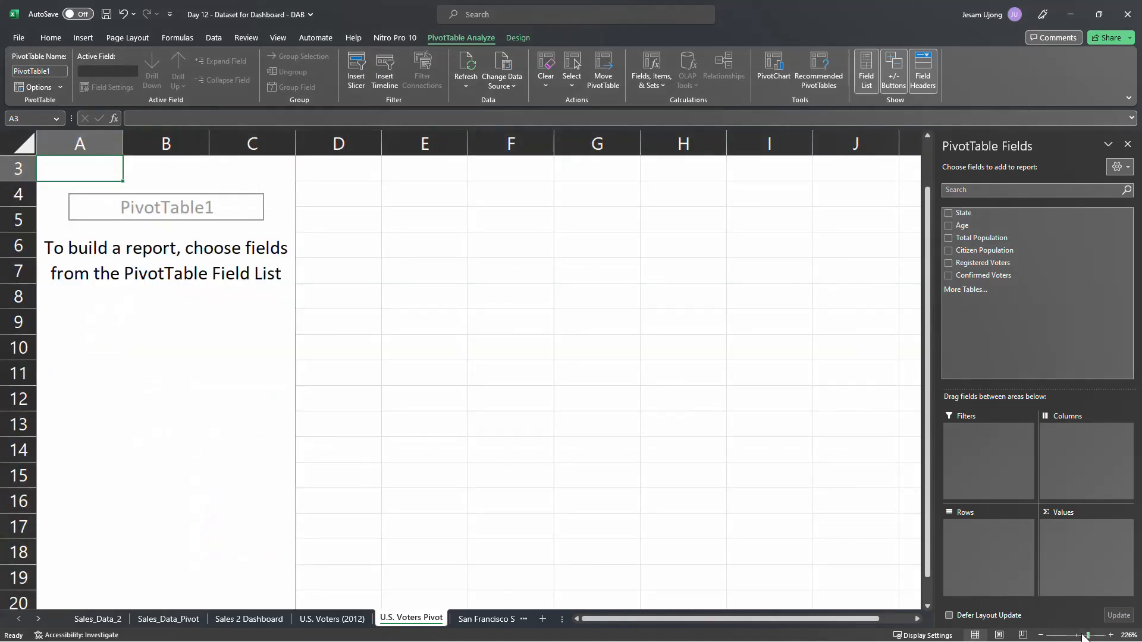
click(1041, 635)
click(1041, 636)
click(1041, 635)
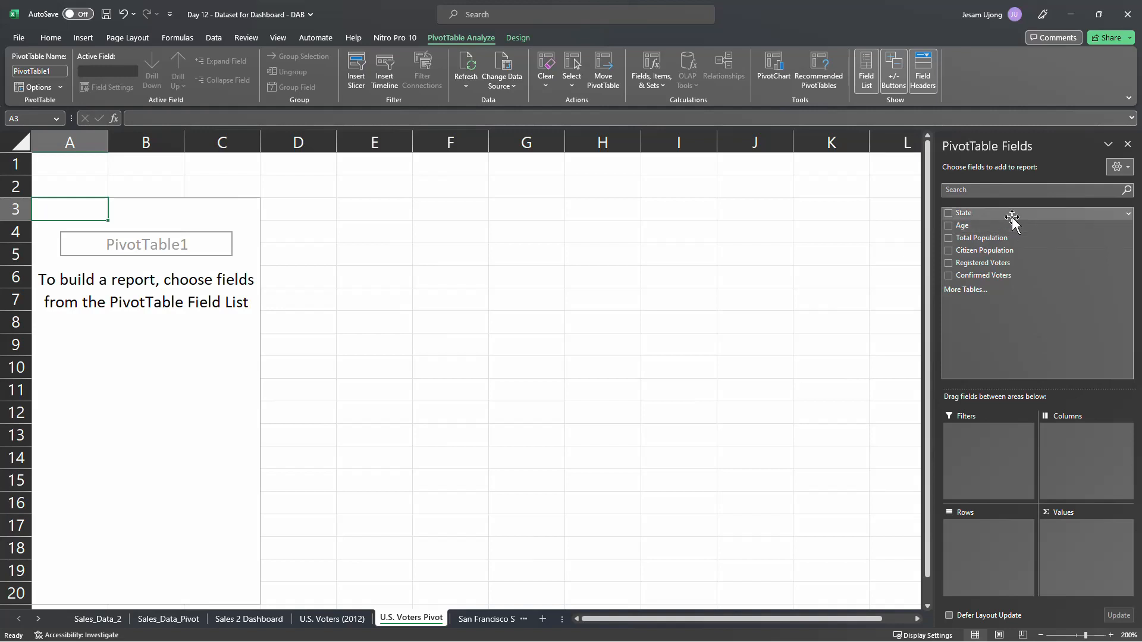
drag(1013, 217, 981, 532)
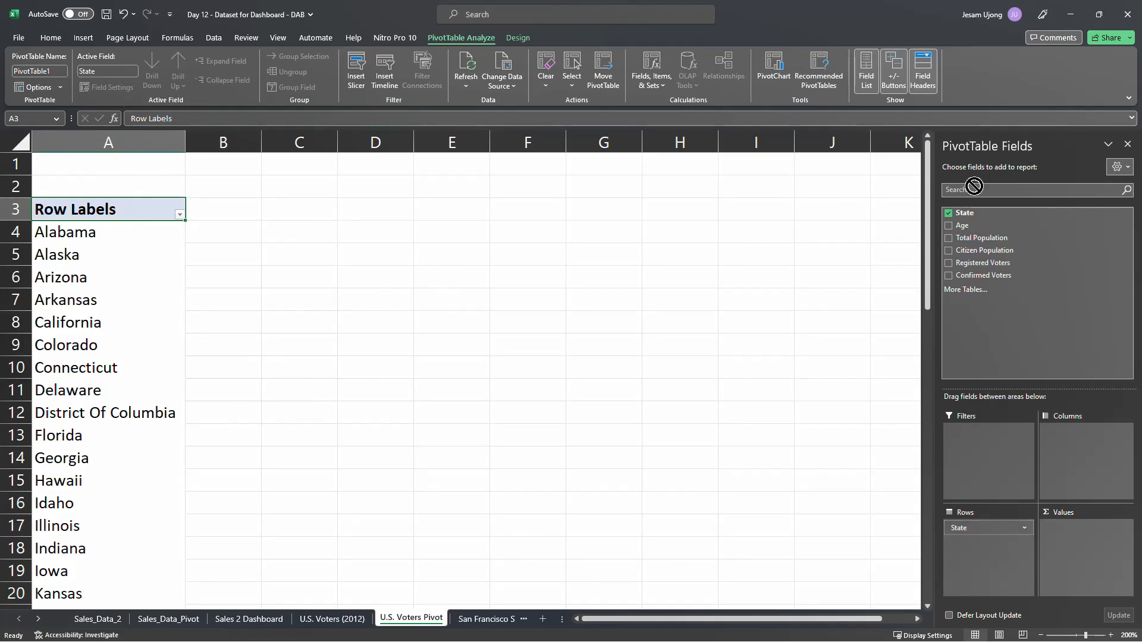
drag(965, 226, 977, 571)
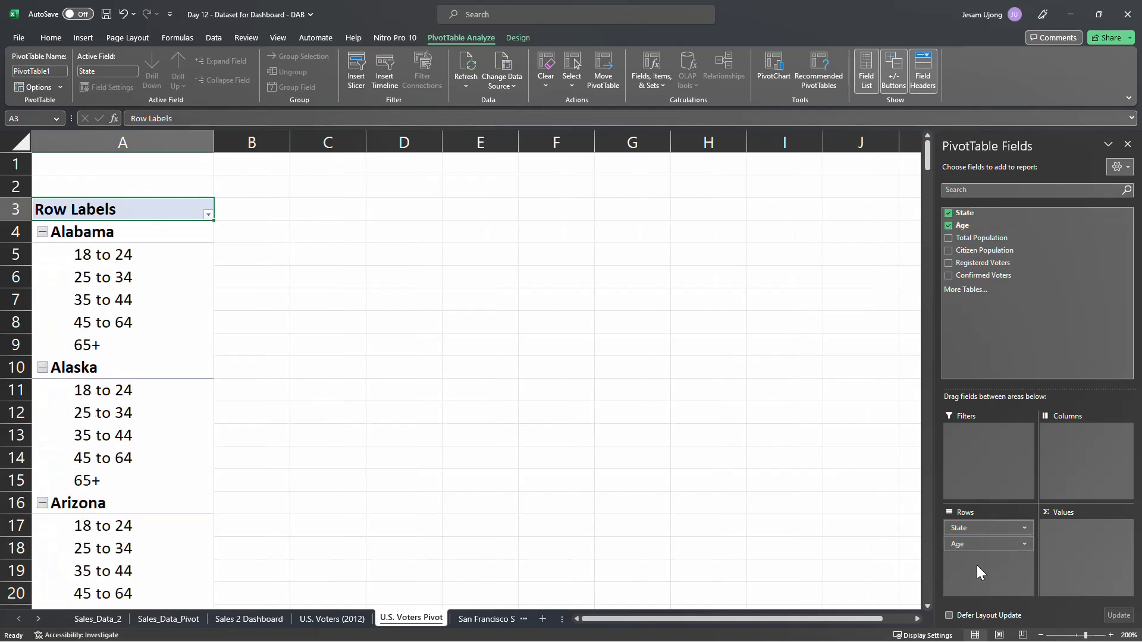
drag(976, 519, 797, 510)
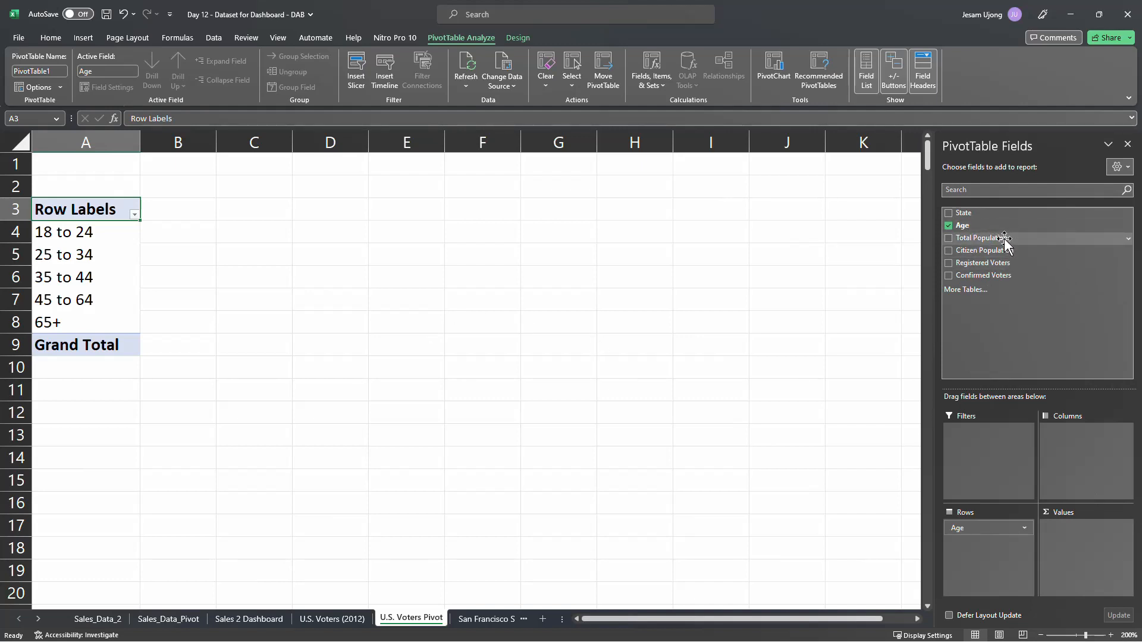
- Add Total Population and Citizen Population to the pivot table as summed values for each age group
drag(1005, 239, 1077, 525)
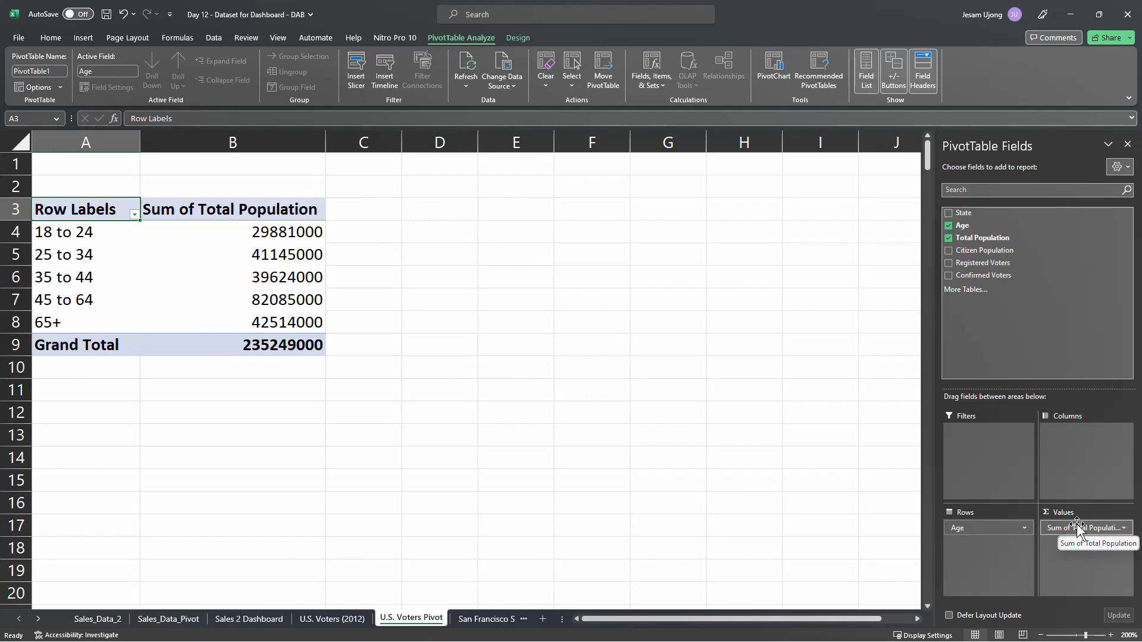
drag(994, 250, 1094, 530)
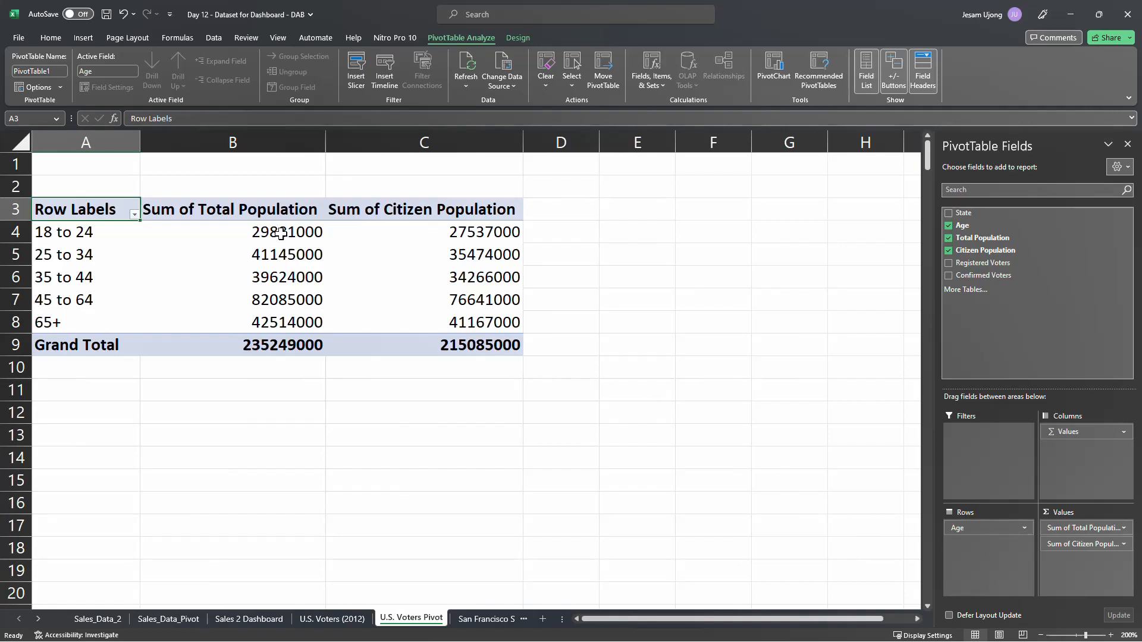
- Format the Sum of Total Population values as Number with a thousands separator and 0 decimal places
drag(281, 234, 462, 340)
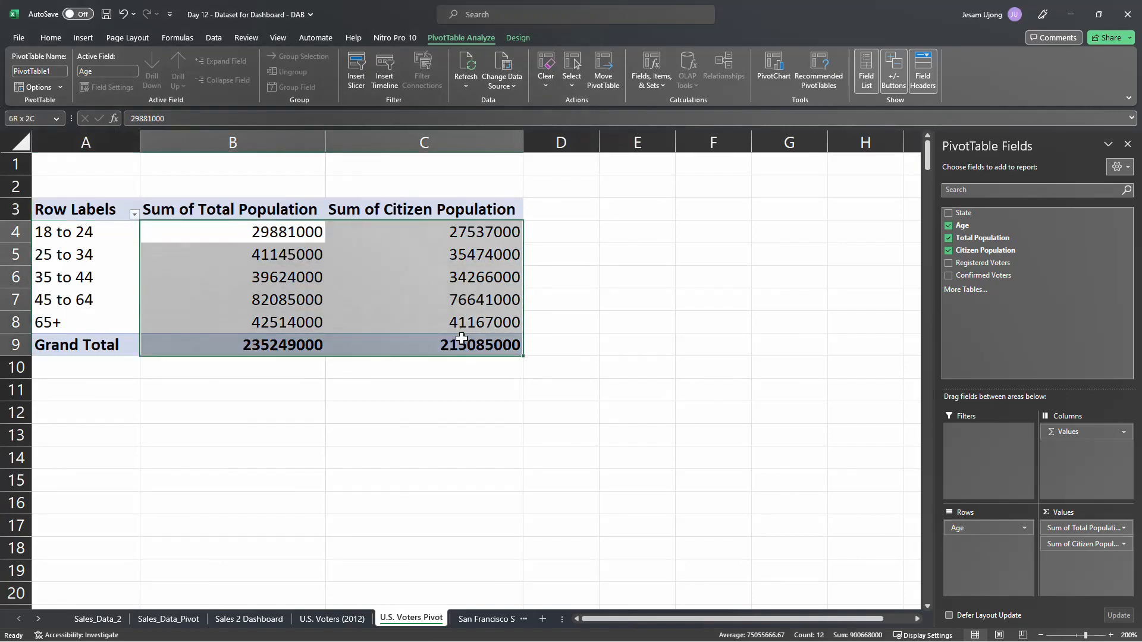
click(301, 237)
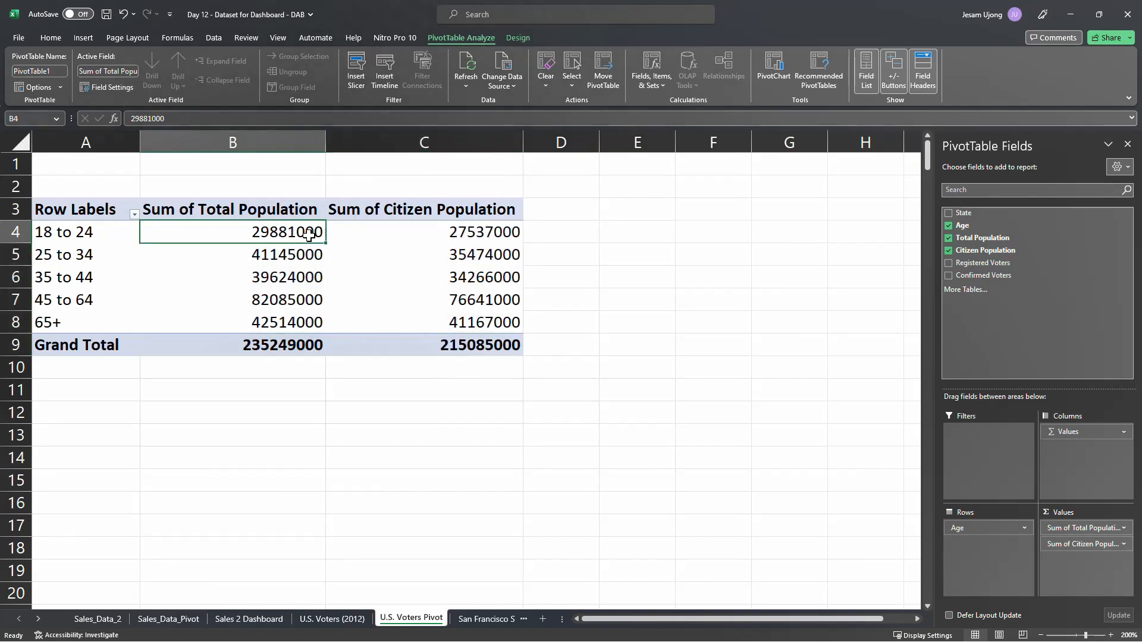
right_click(309, 235)
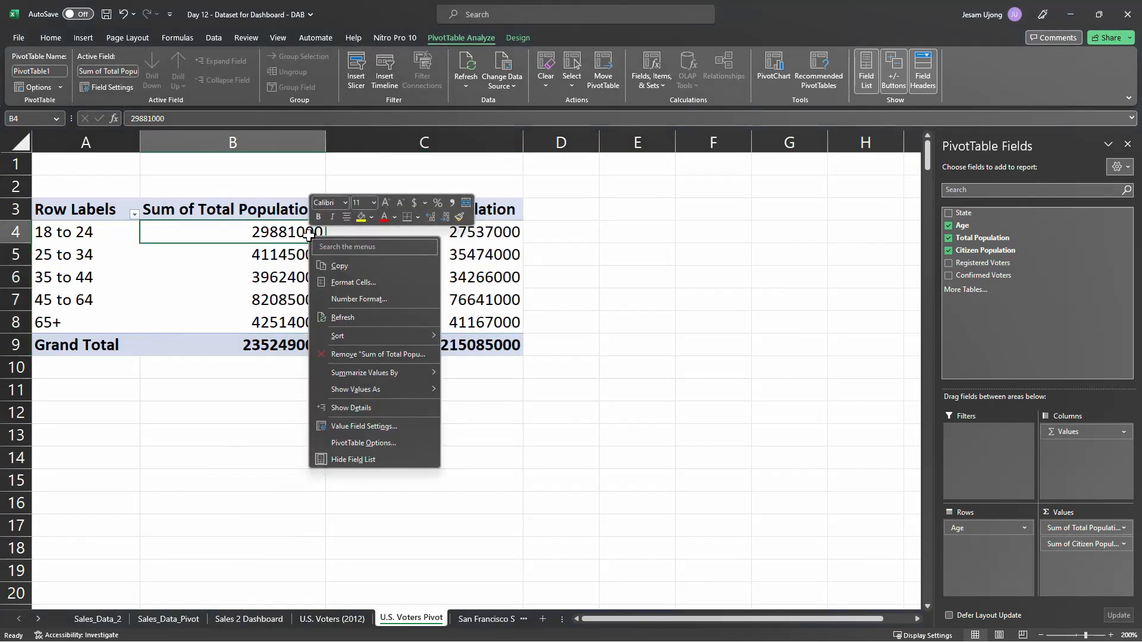
click(420, 298)
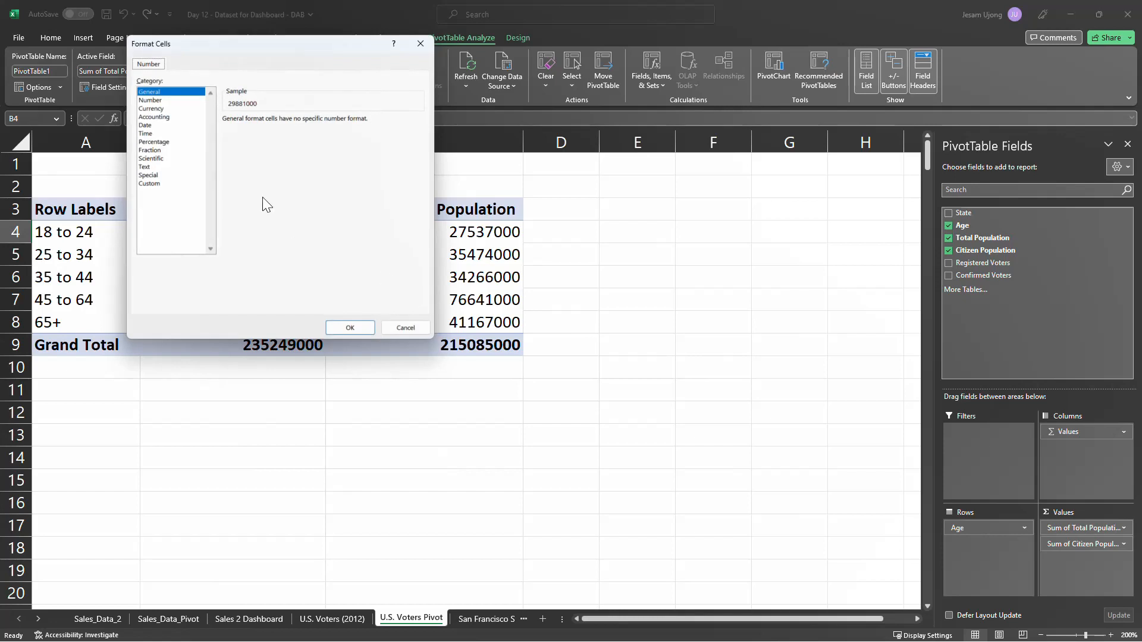
click(161, 100)
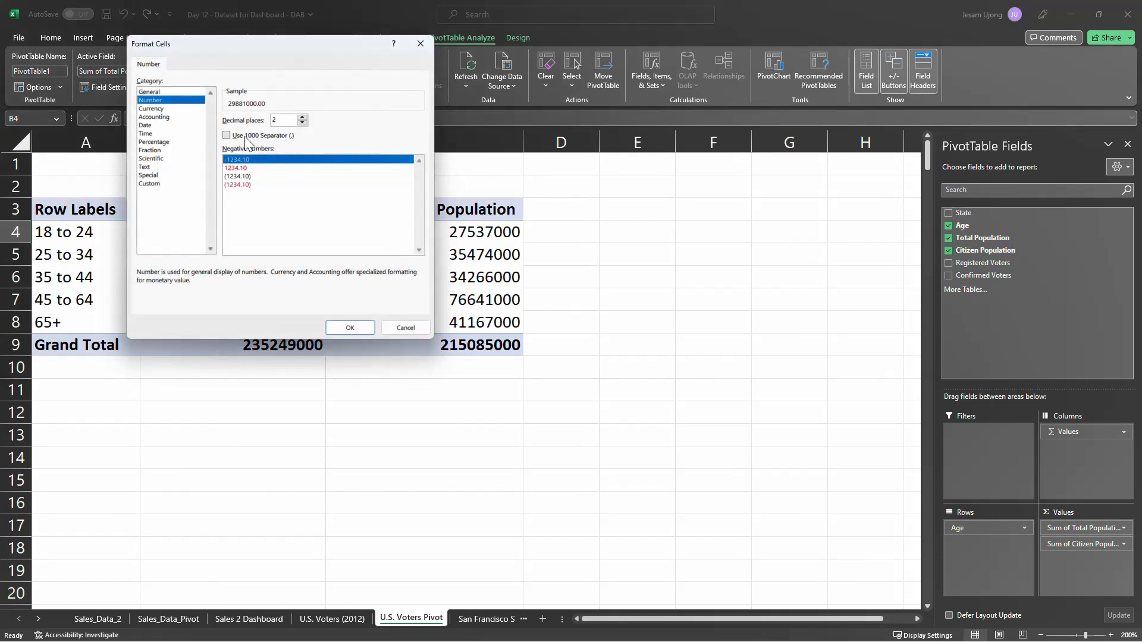
click(230, 136)
click(303, 123)
click(304, 123)
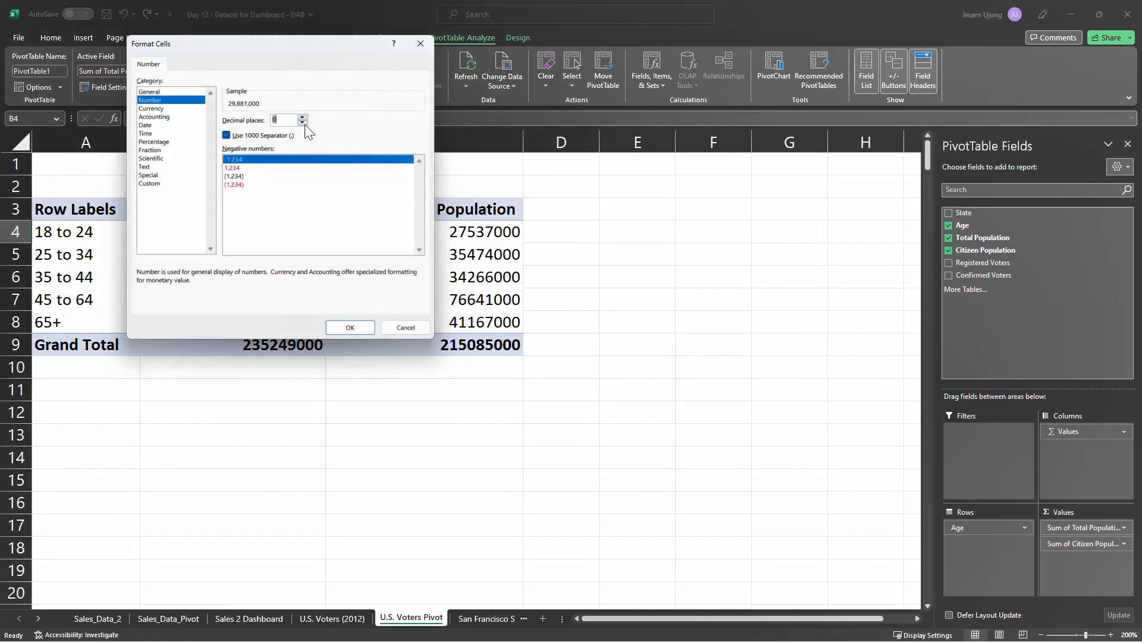
click(350, 328)
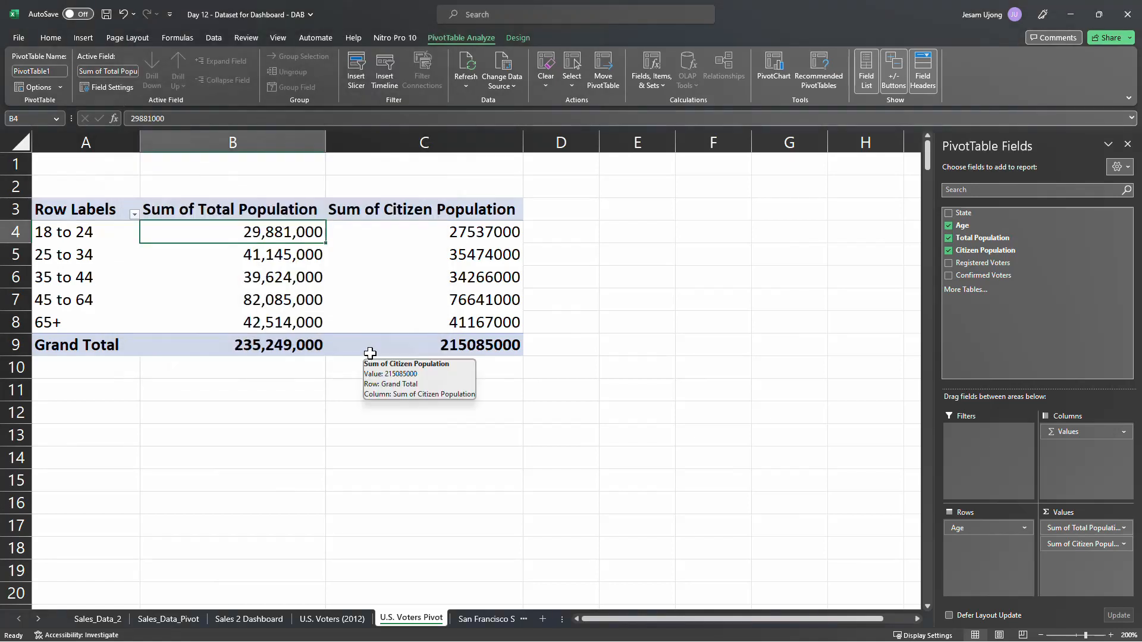
- Copy the Sum of Total Population number format onto the Sum of Citizen Population values, including the grand total, with Format Painter
click(50, 40)
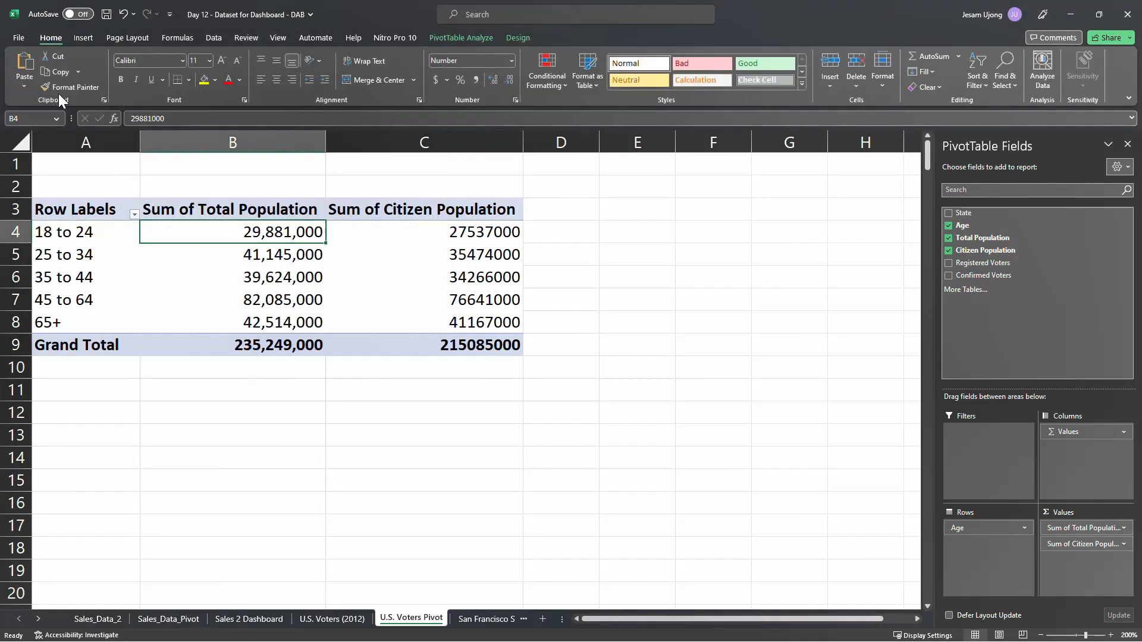
click(59, 88)
click(489, 234)
drag(489, 234, 510, 346)
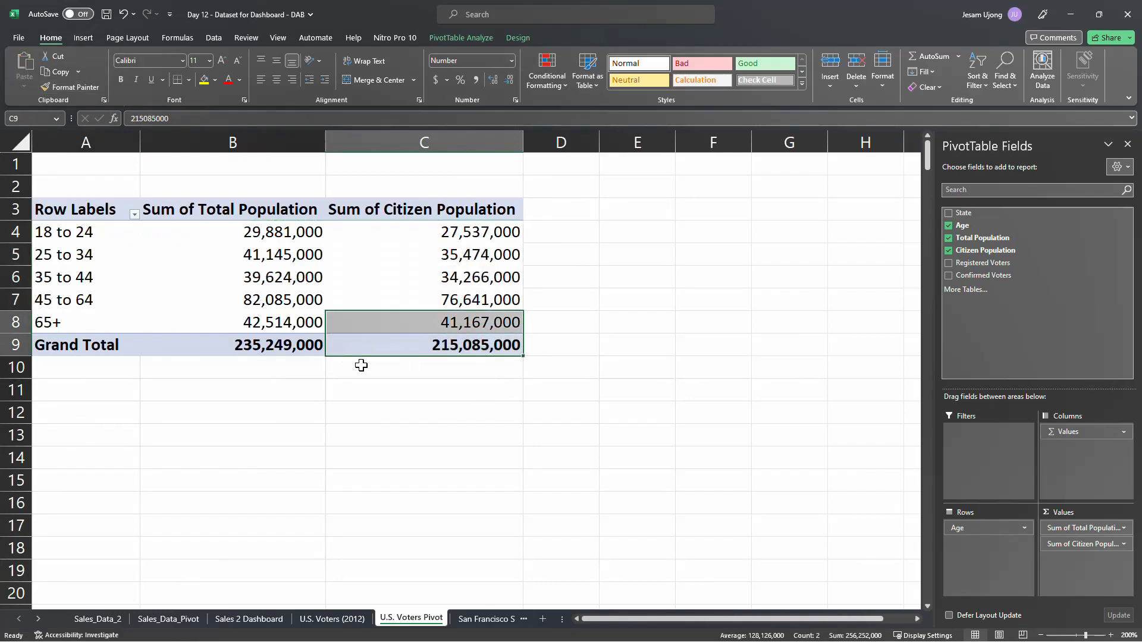
click(561, 241)
click(436, 232)
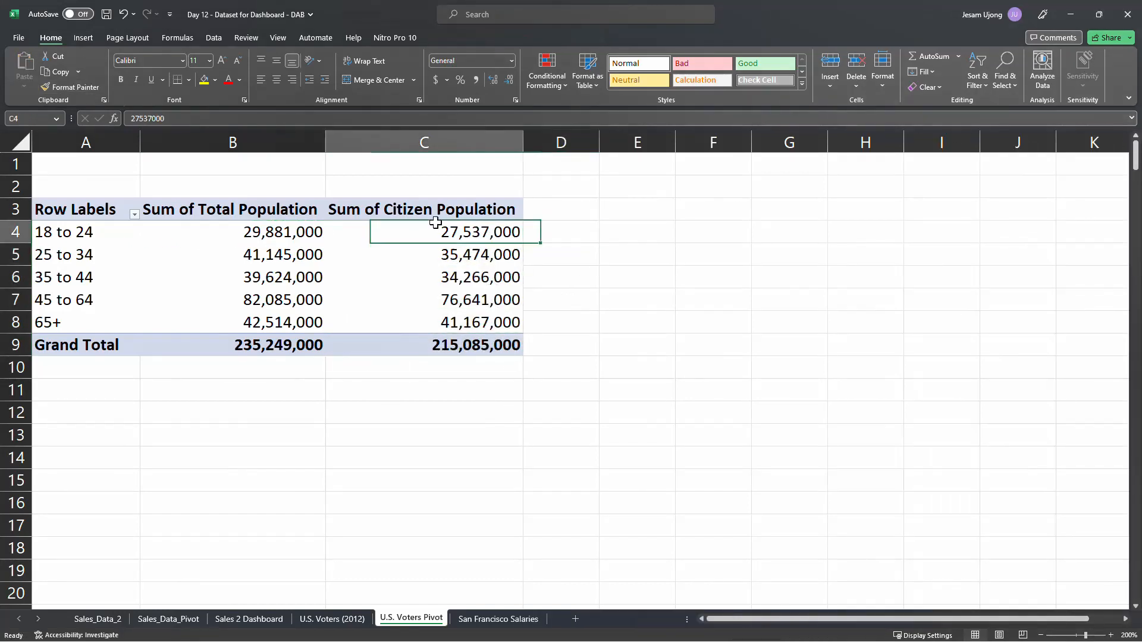
click(441, 279)
click(467, 301)
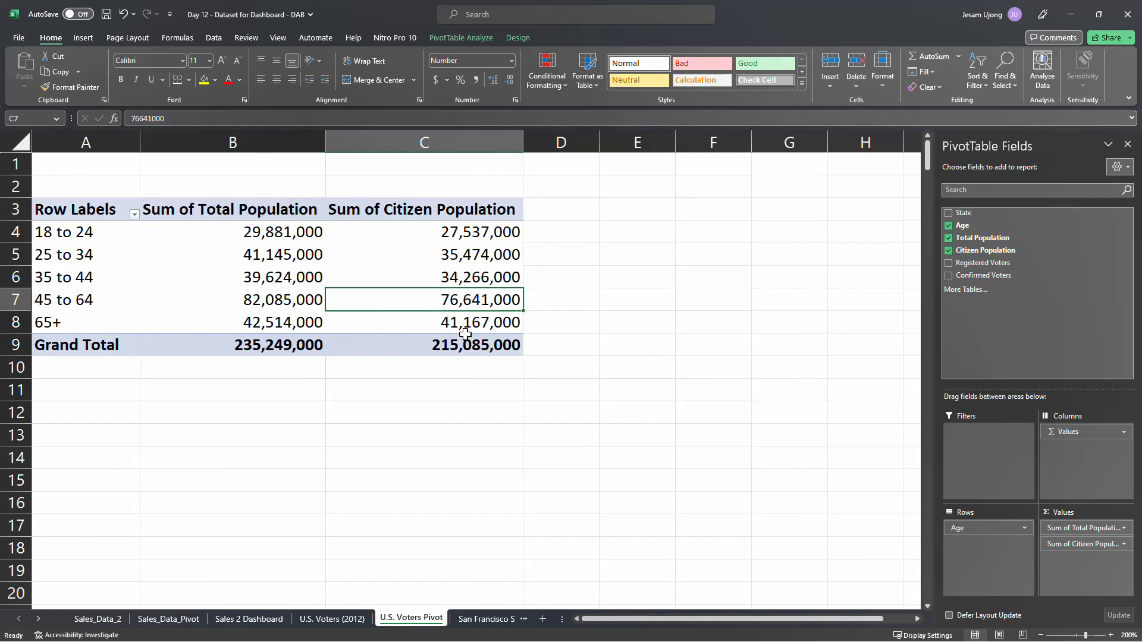
- Rename the pivot table's Row Labels header in A3 as Age
click(97, 212)
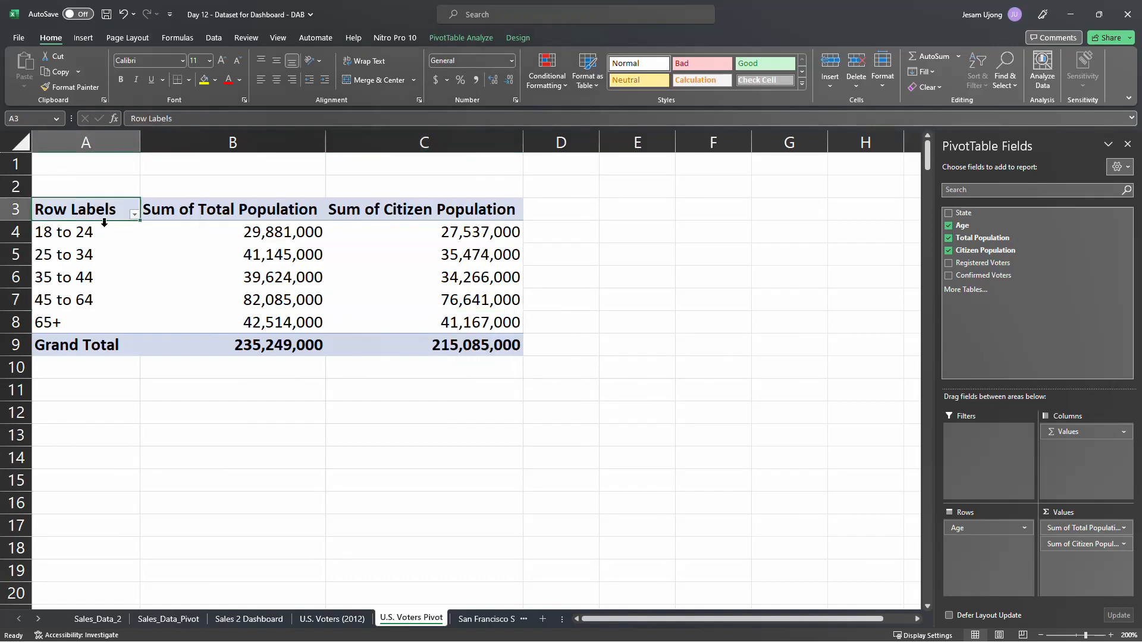
text(Age)
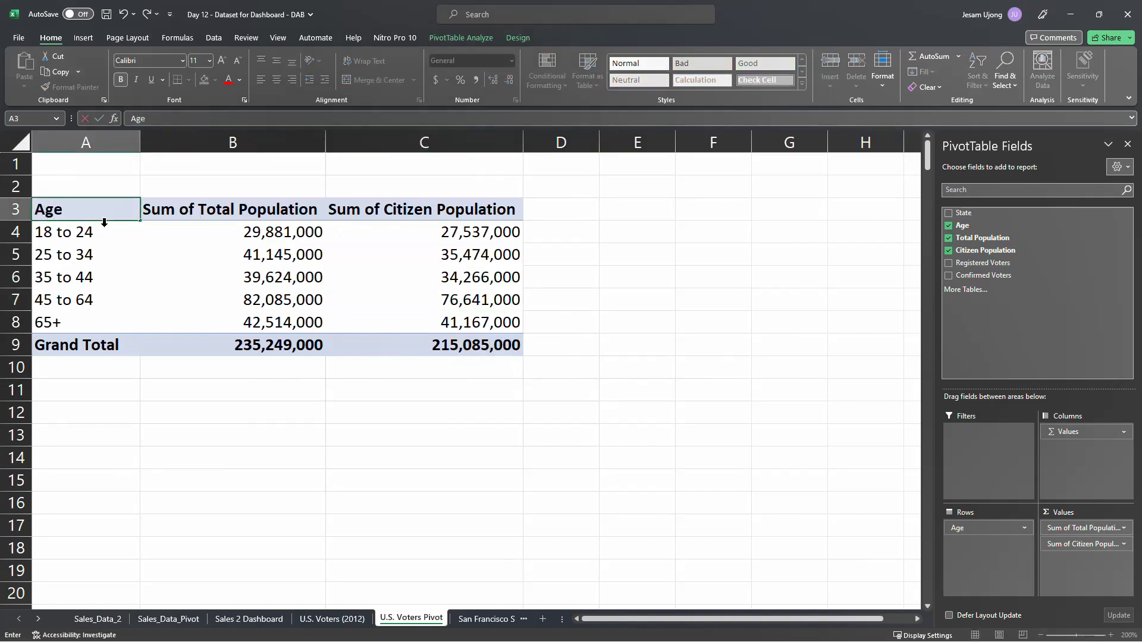
key(Return)
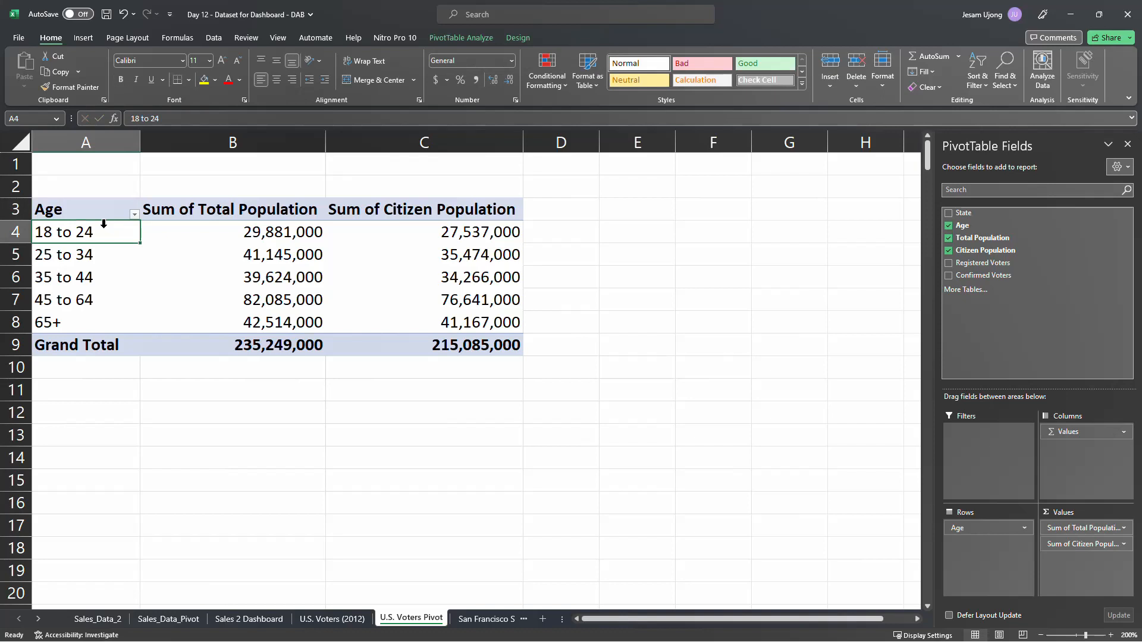
click(172, 278)
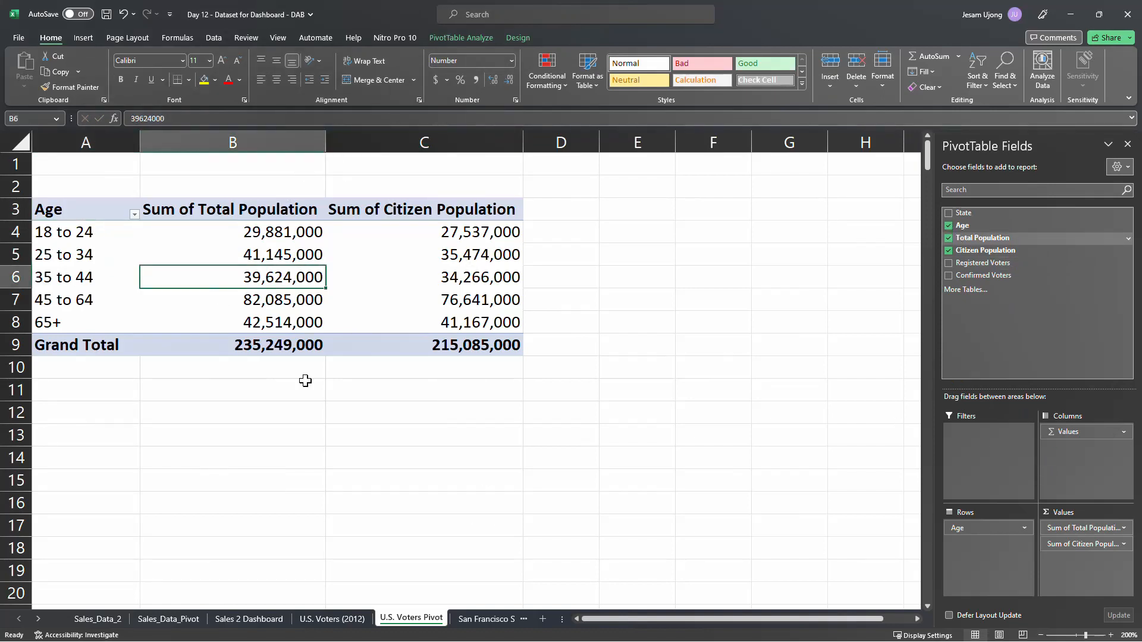
click(276, 239)
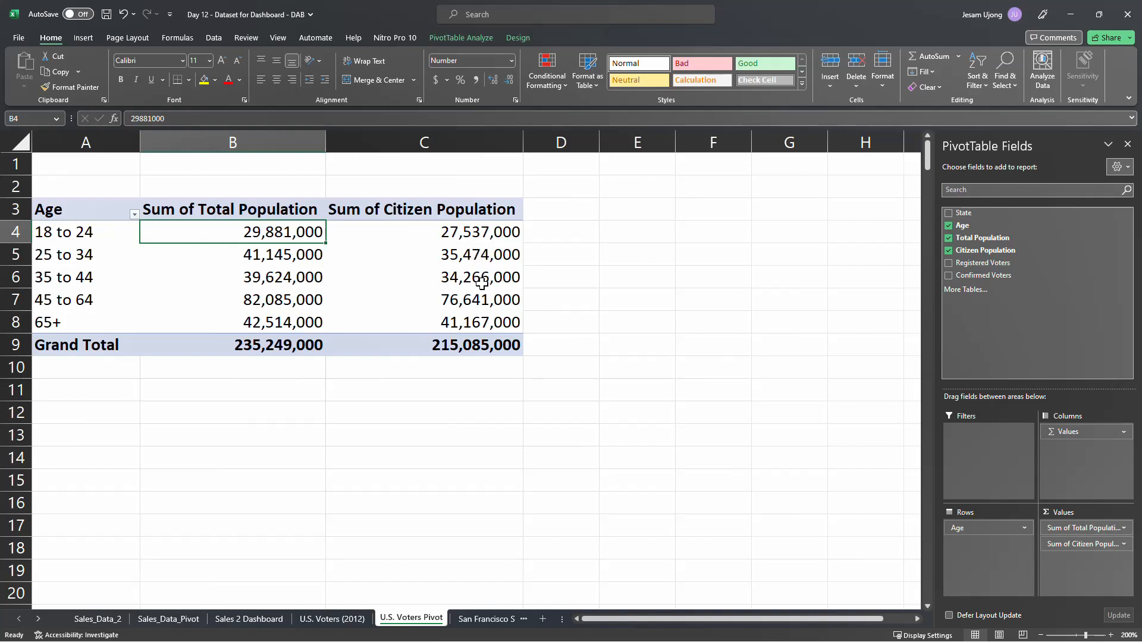
mouse_move(499, 233)
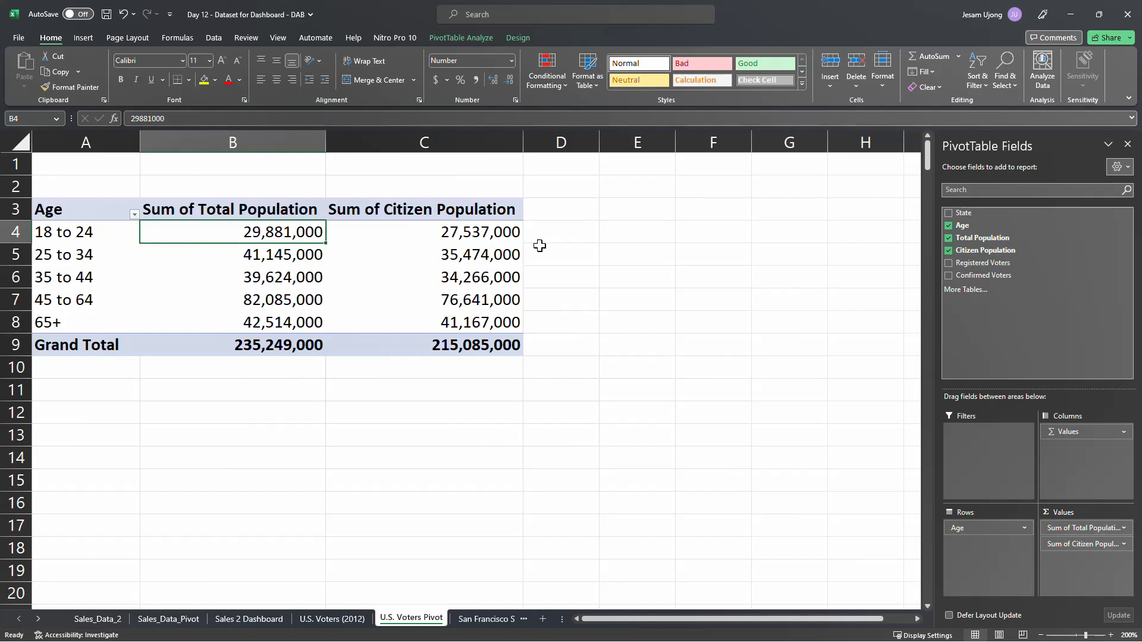
click(471, 233)
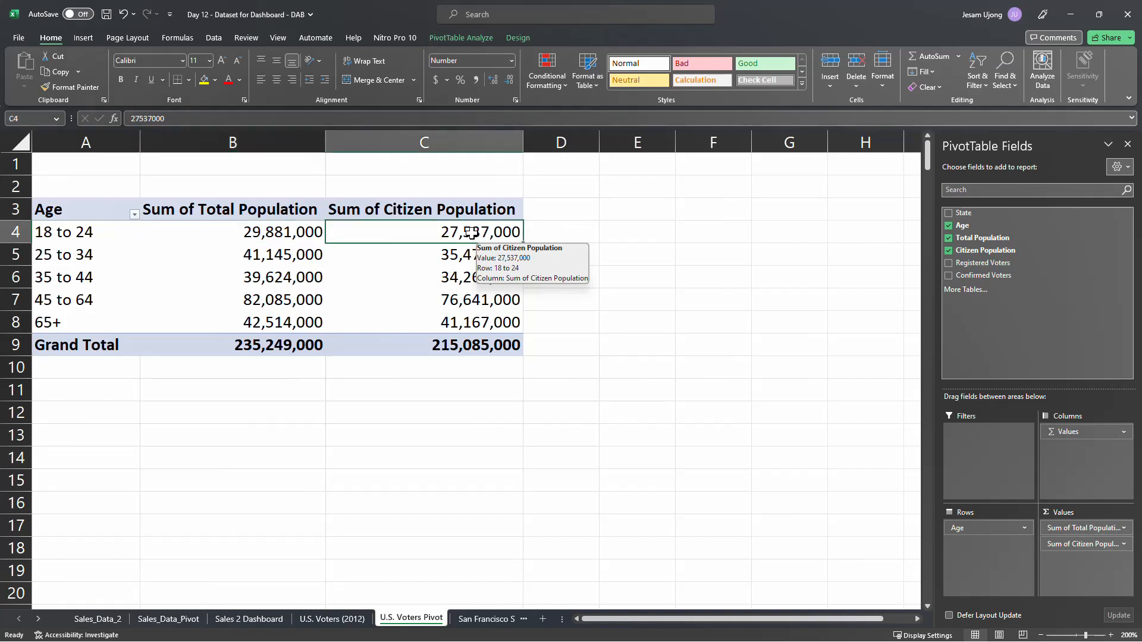
click(266, 233)
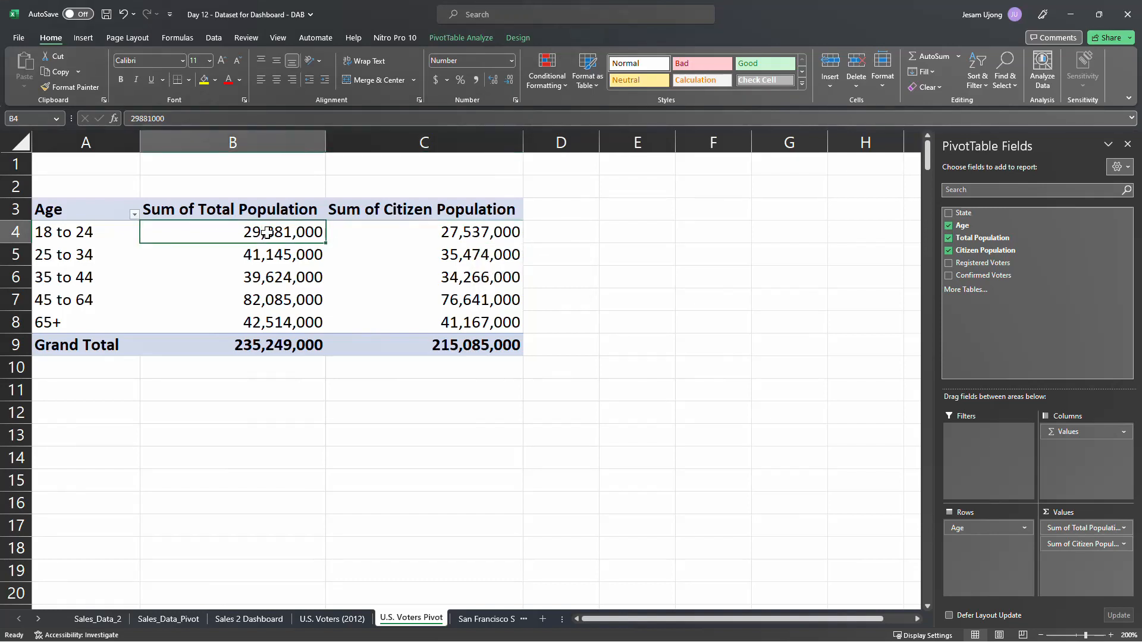
click(454, 231)
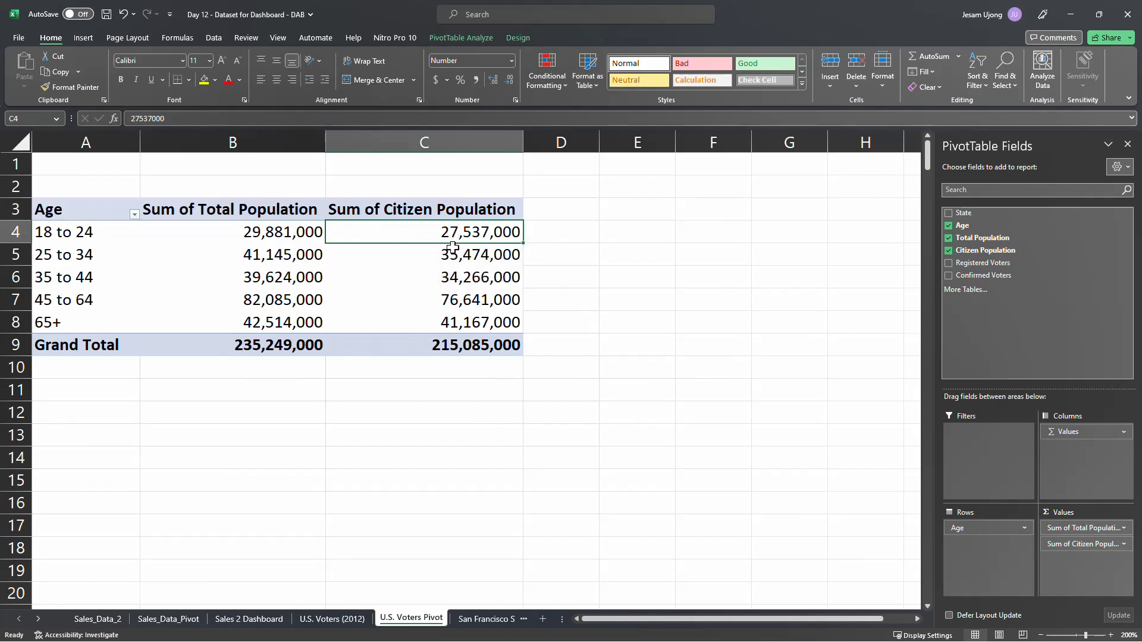
- Copy the two population headers with their 18 to 24 values (B3:C4) and paste them without formatting at F3
drag(266, 214, 408, 224)
key(ctrl+c)
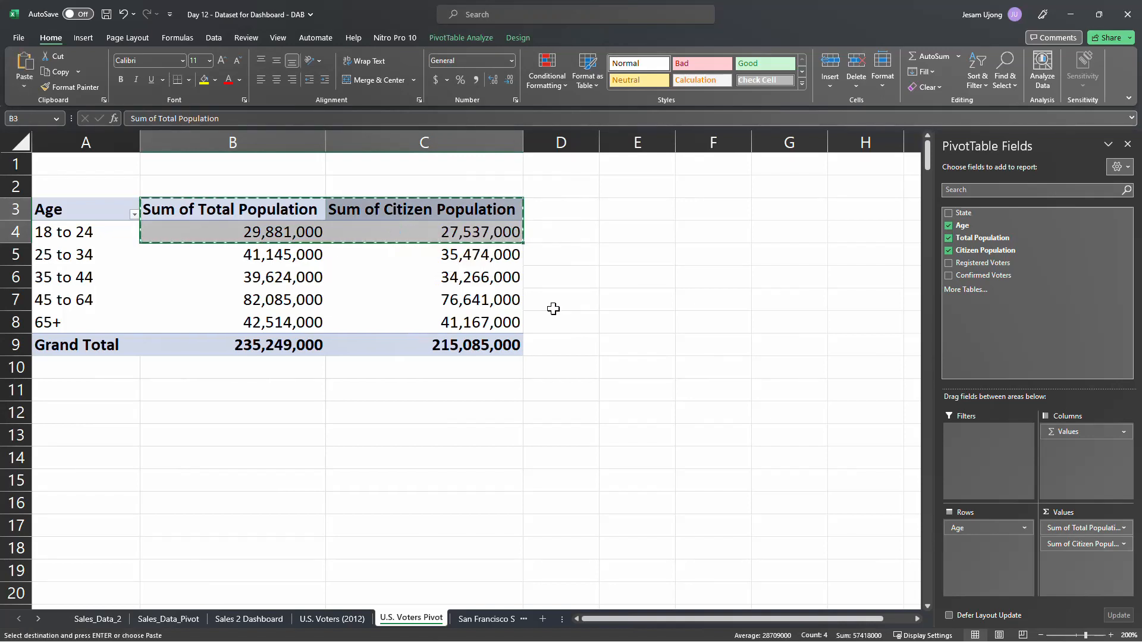
click(424, 413)
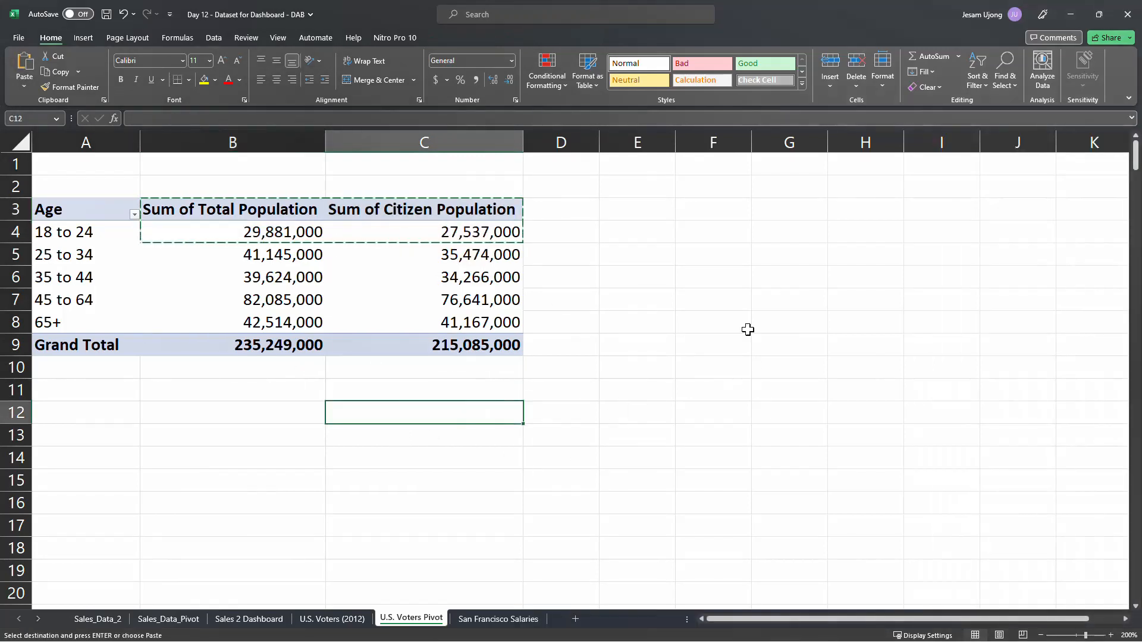
click(724, 208)
drag(910, 623, 1018, 625)
right_click(660, 206)
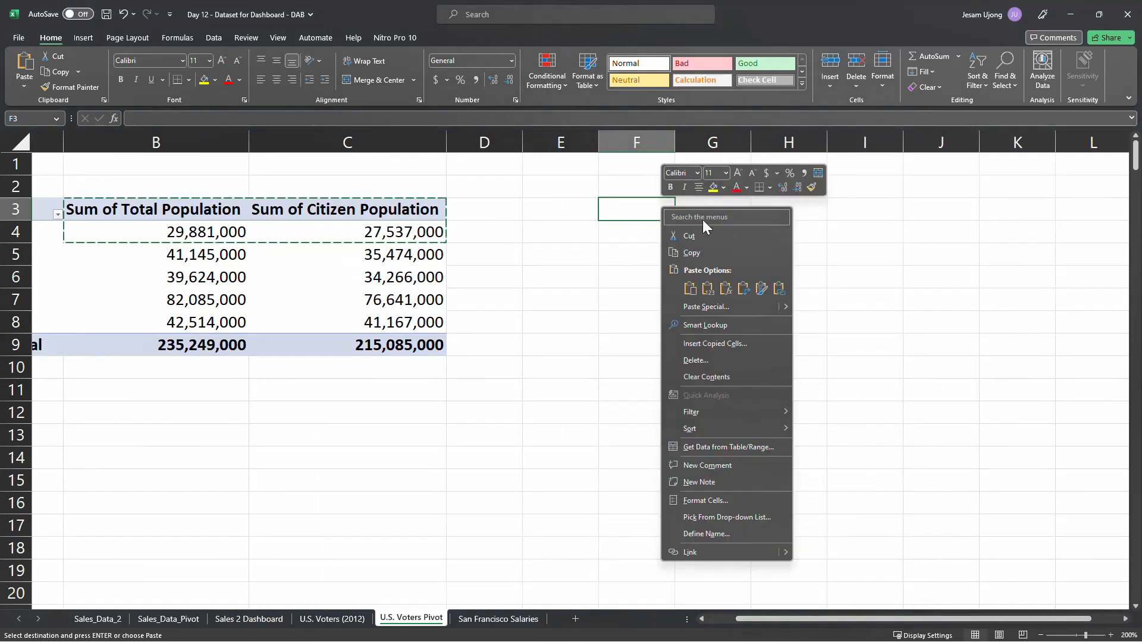
click(726, 290)
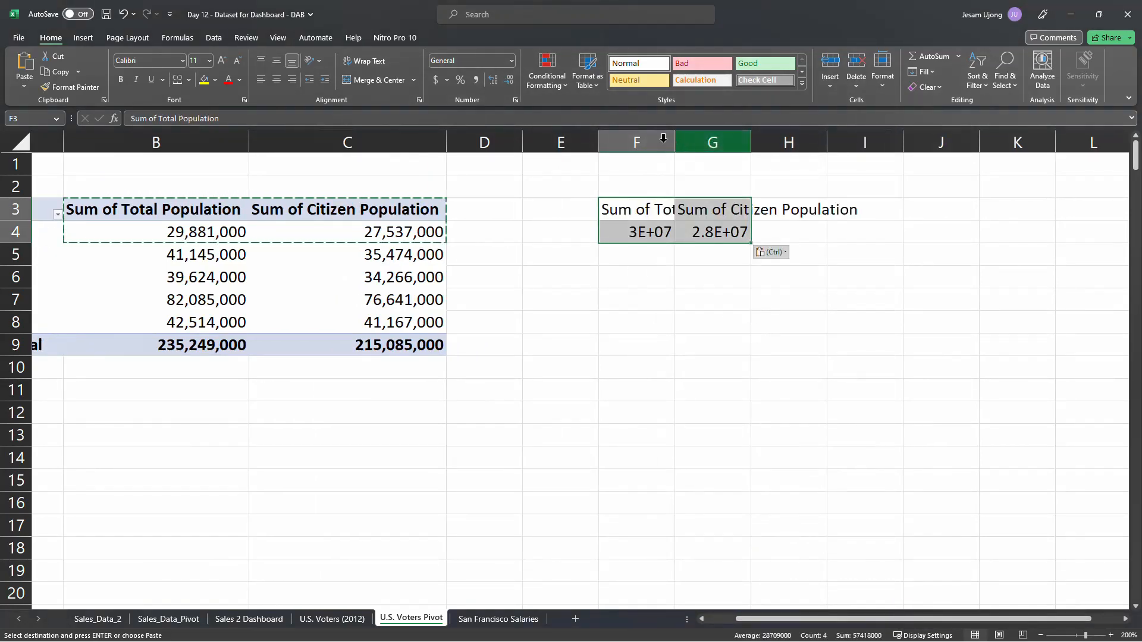
- Fit columns F and G to their contents and make the pasted headers in F3:G3 bold
click(662, 138)
drag(724, 135, 723, 136)
double_click(751, 142)
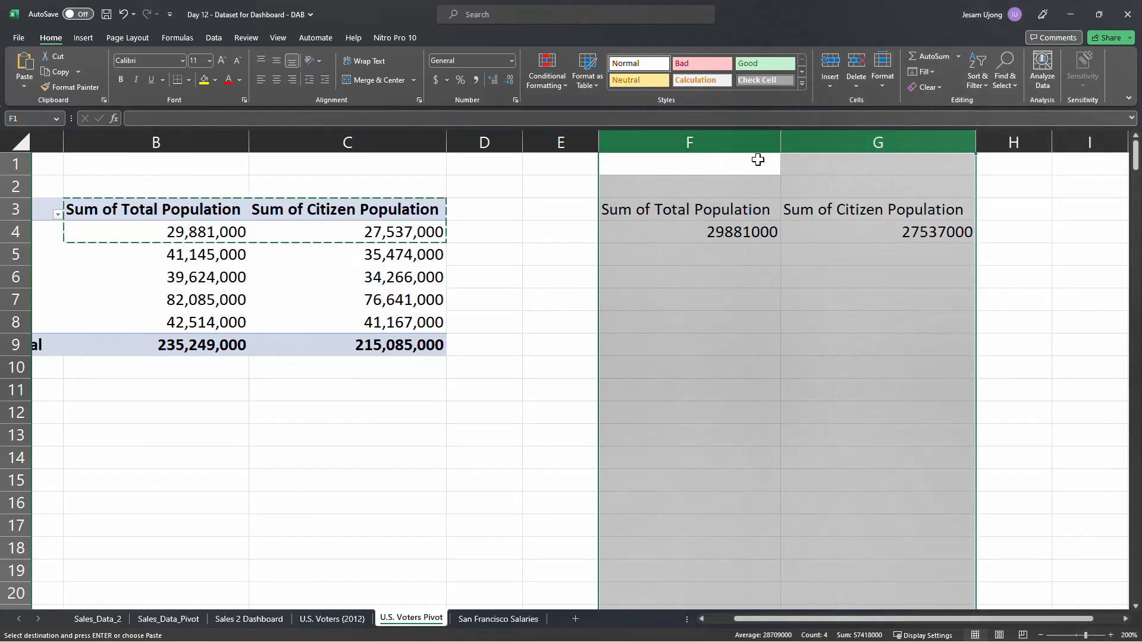
drag(778, 240, 791, 241)
drag(736, 211, 872, 214)
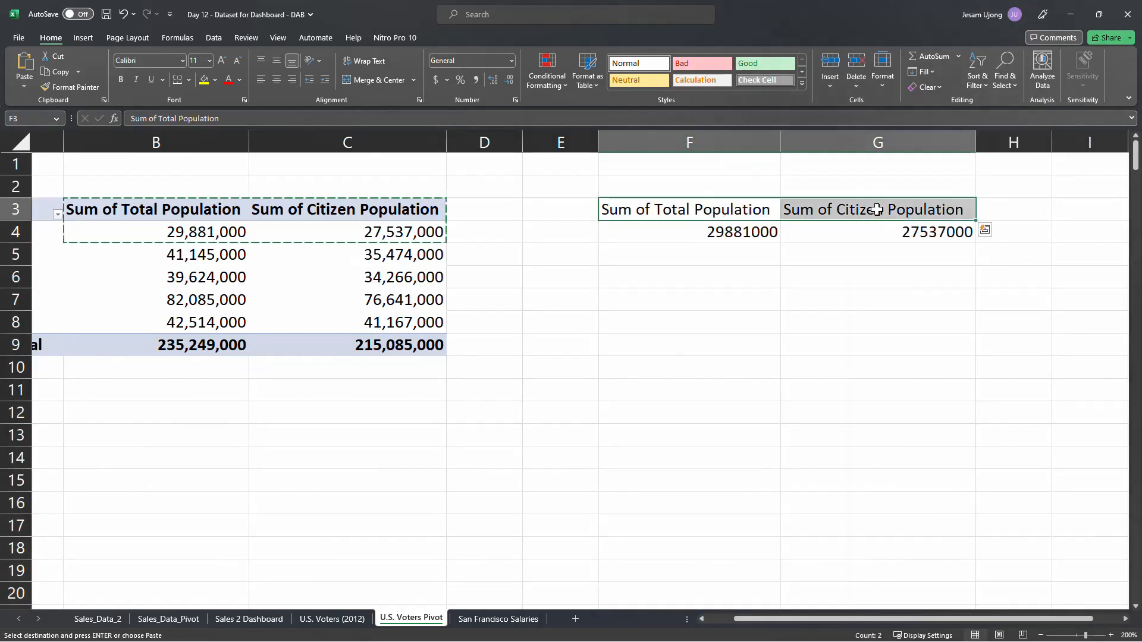
click(122, 80)
- Apply the number format of C4 to the pasted values in F4:G4 with Format Painter
click(738, 231)
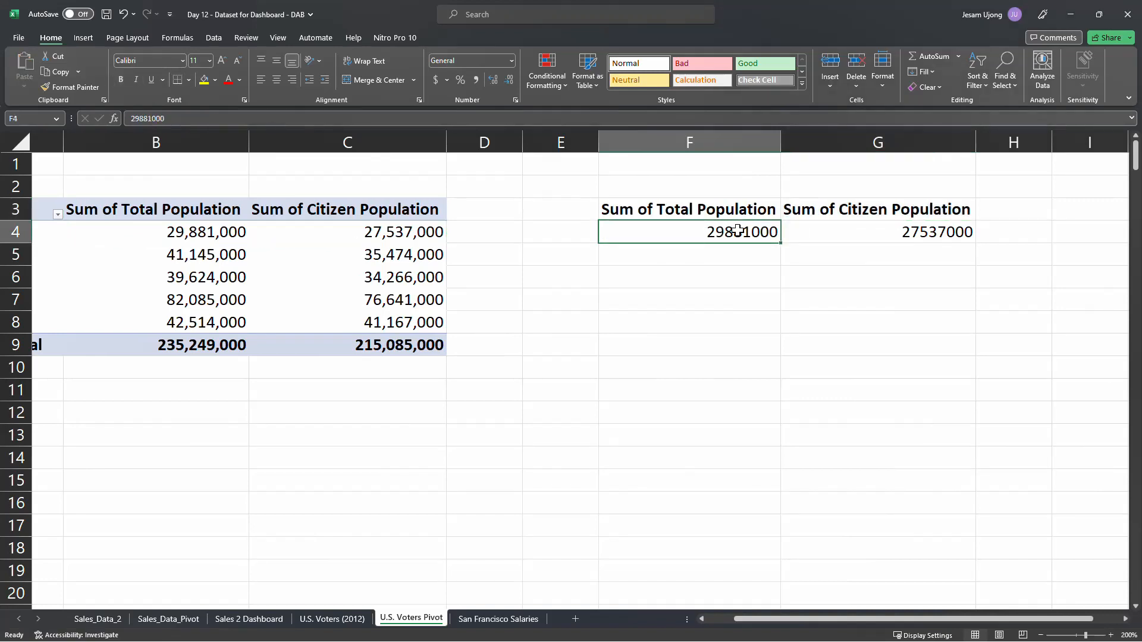
click(440, 232)
click(69, 87)
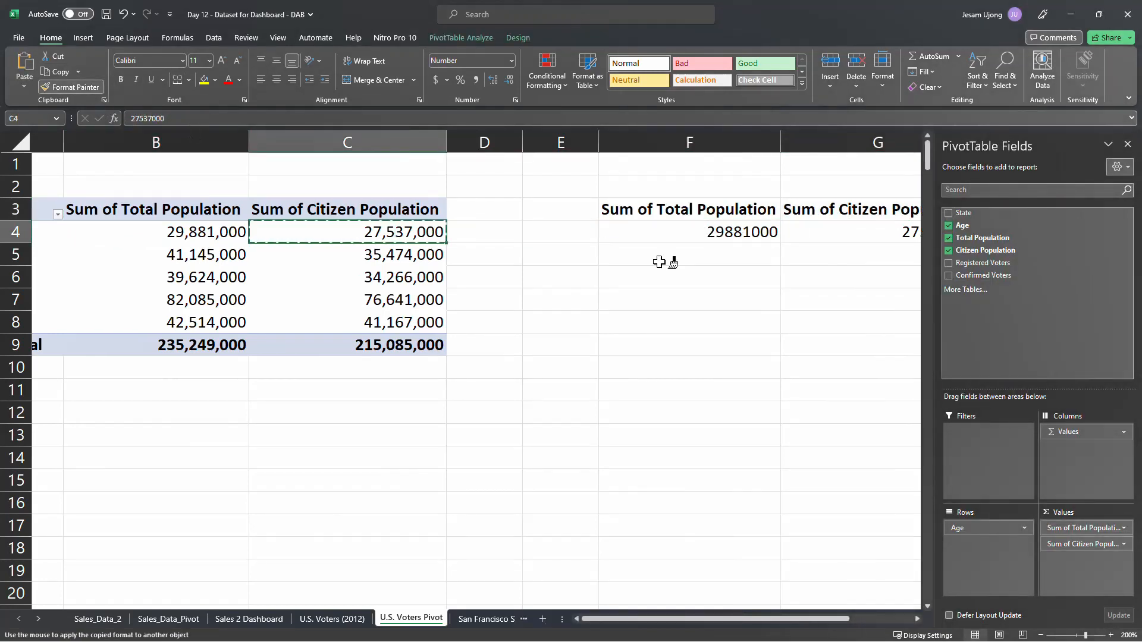
drag(678, 229, 819, 225)
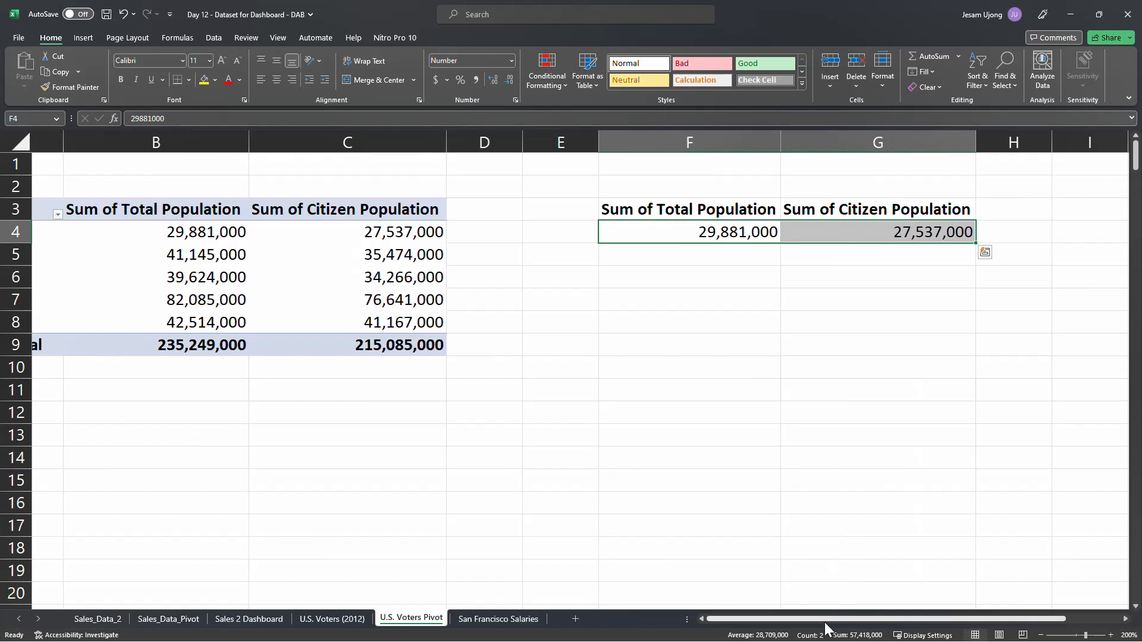
click(787, 235)
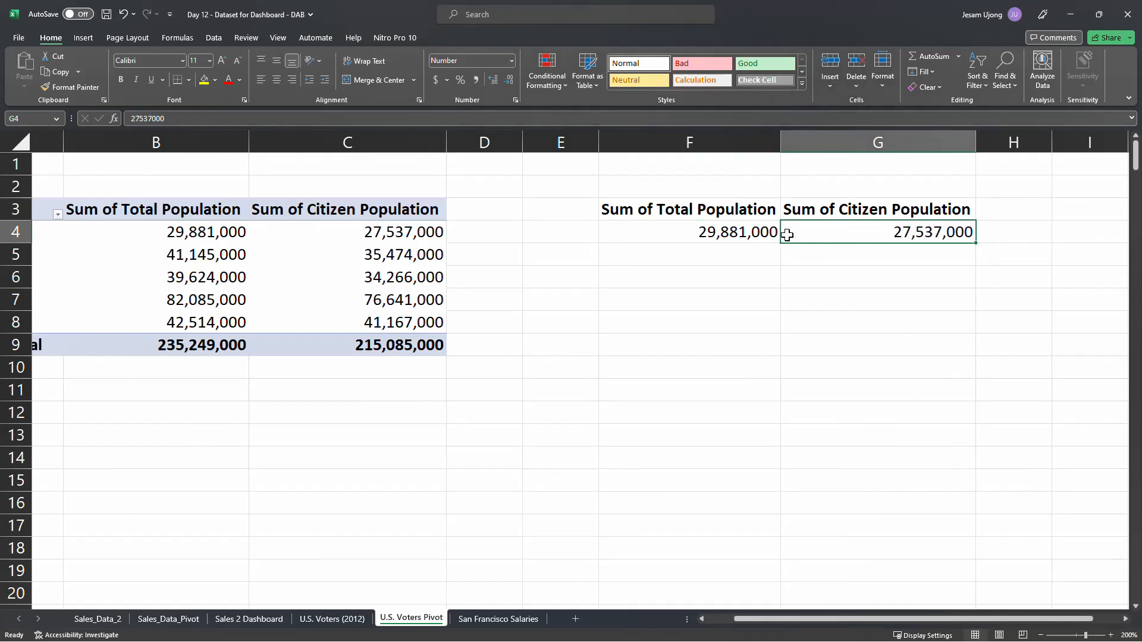
click(748, 231)
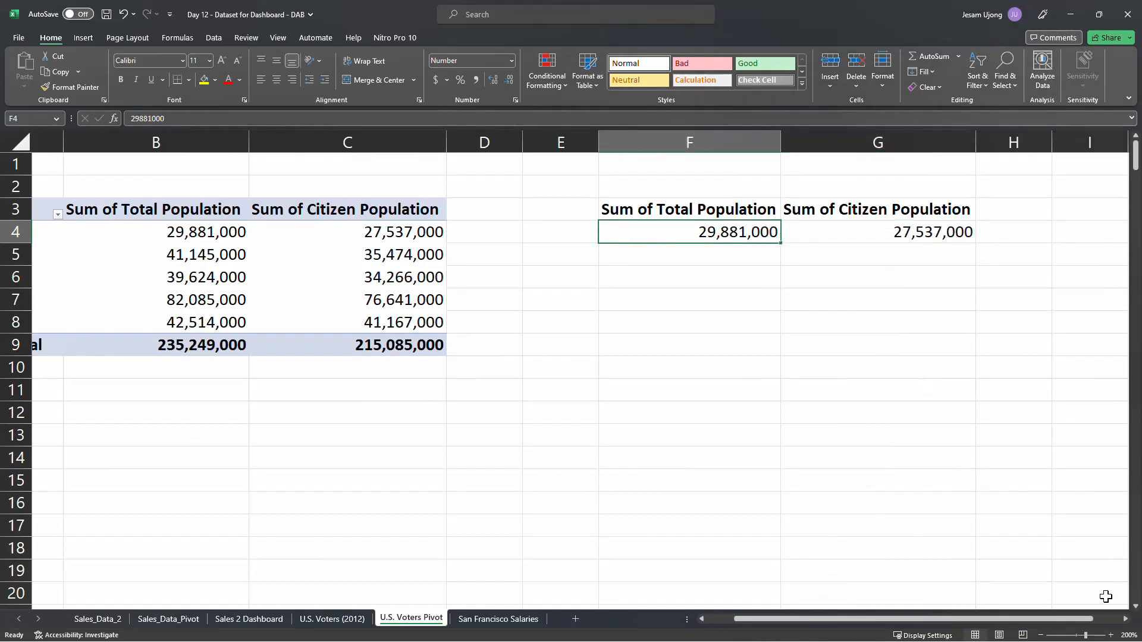
- Shorten the copied headers to Total Population in F3 and Citizen Population in G3 by removing "Sum of"
click(1111, 635)
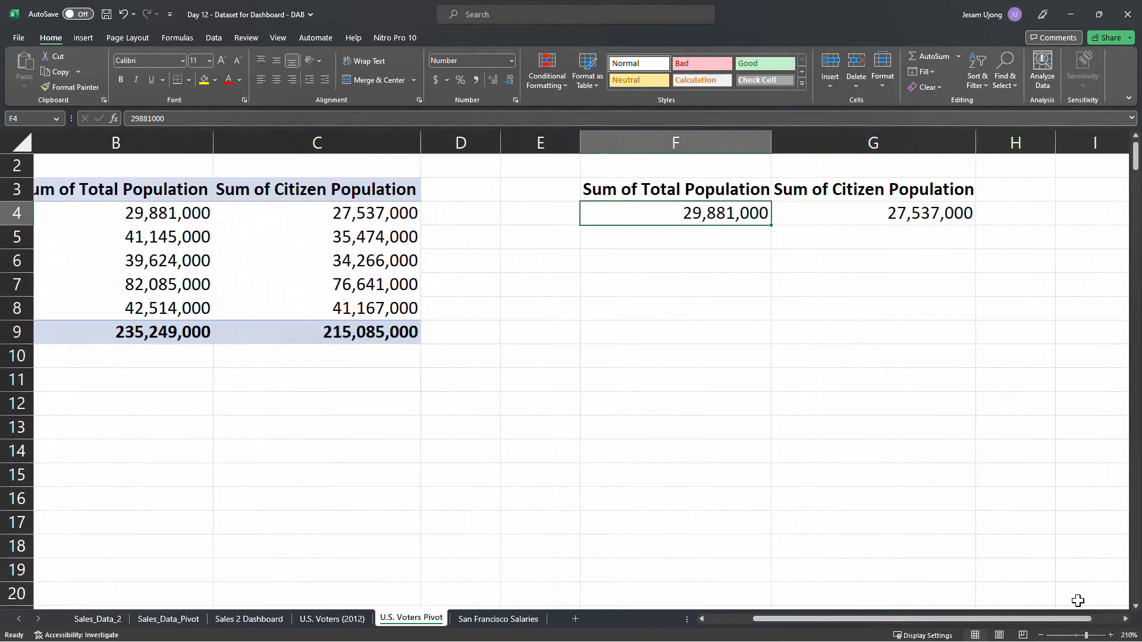
scroll(775, 286, up, 1)
click(762, 219)
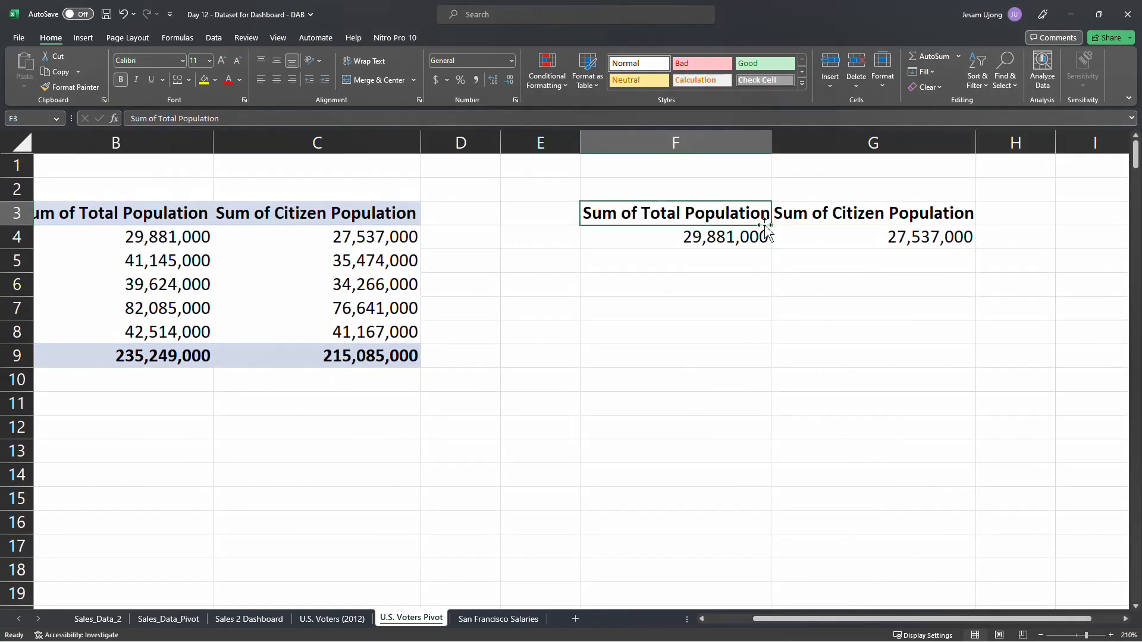
click(843, 209)
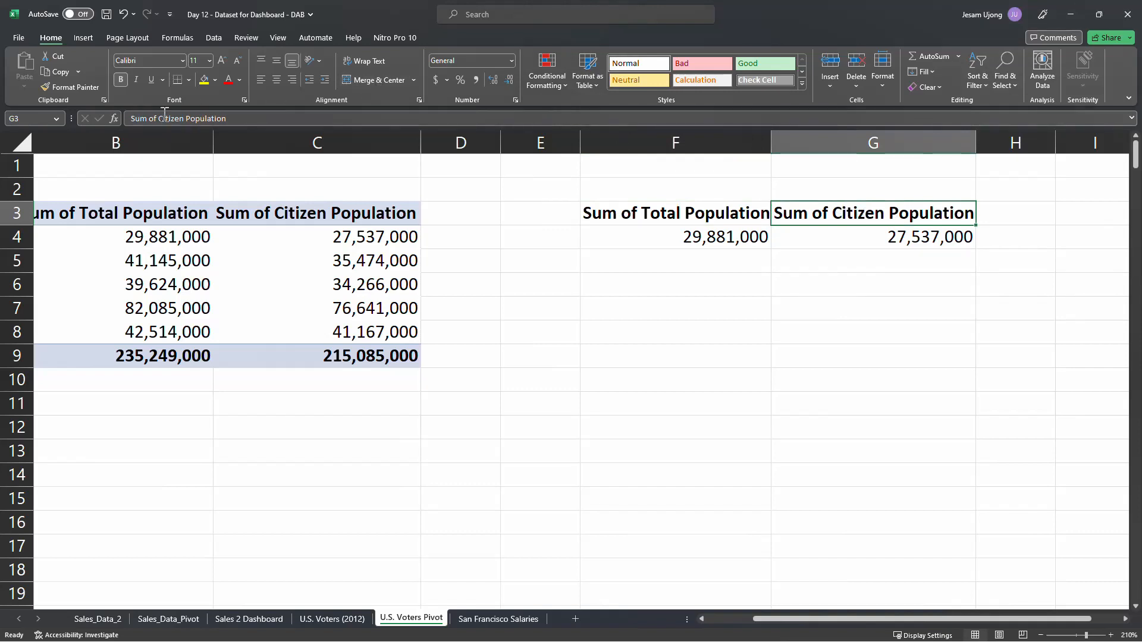
drag(158, 119, 130, 118)
key(BackSpace)
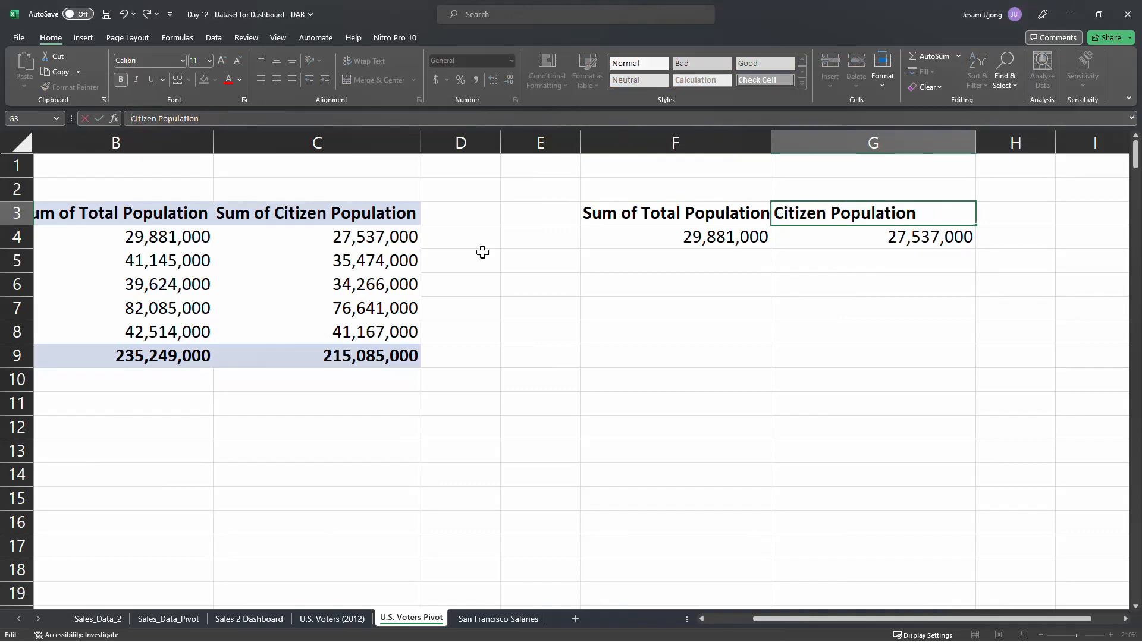
click(630, 219)
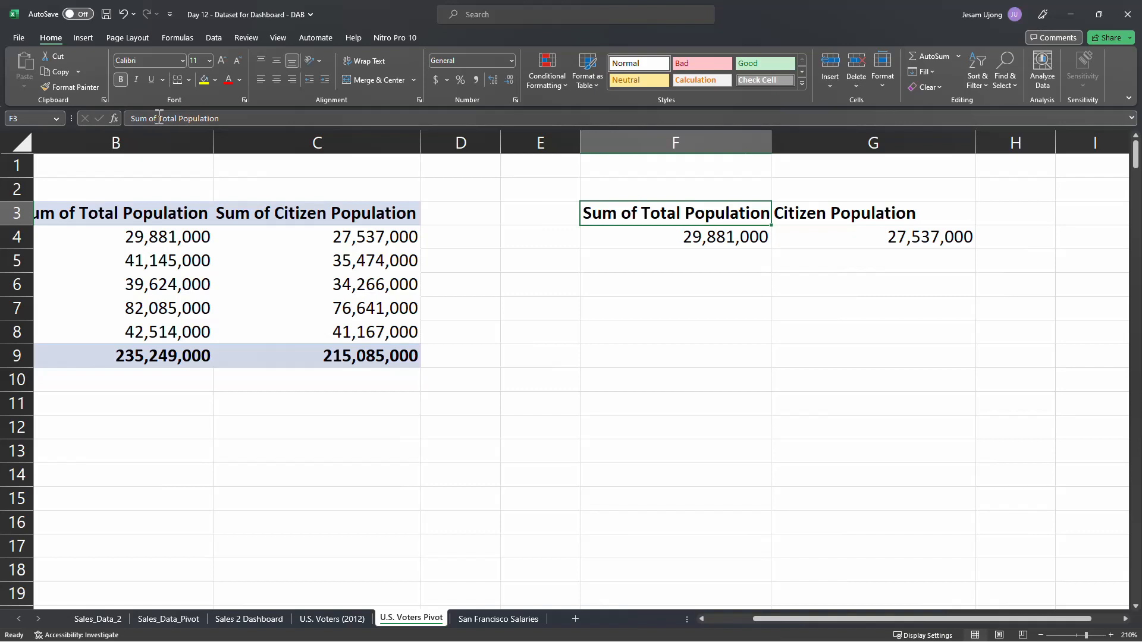
drag(159, 119, 131, 118)
key(BackSpace)
click(735, 311)
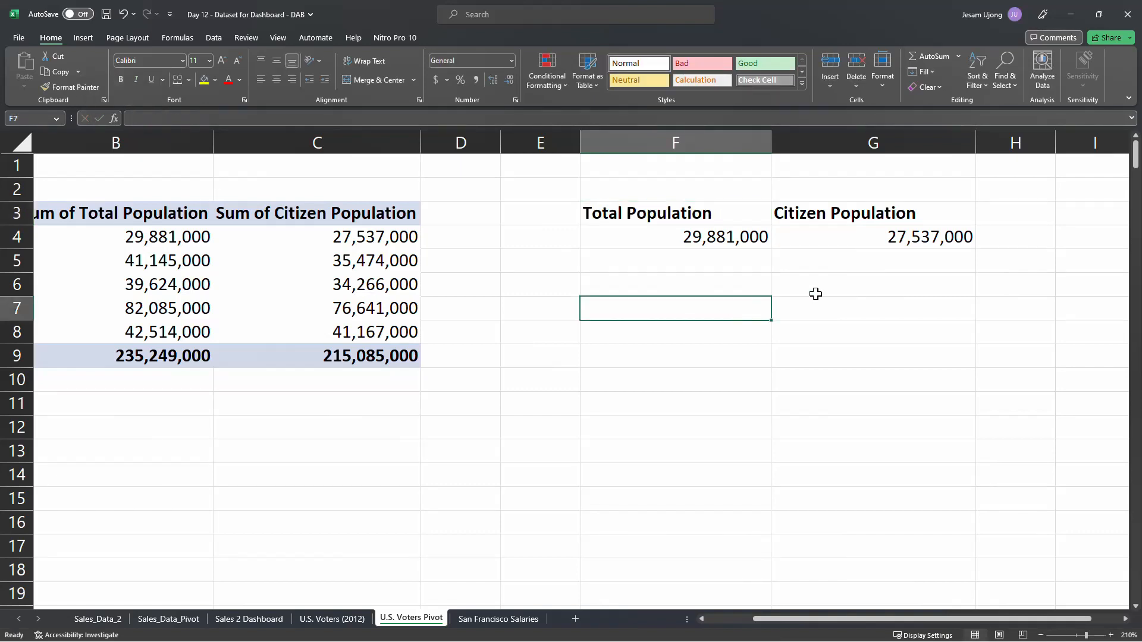
- Examine the Total Population and Citizen Population headers and their values in F3:G4
drag(668, 149, 841, 143)
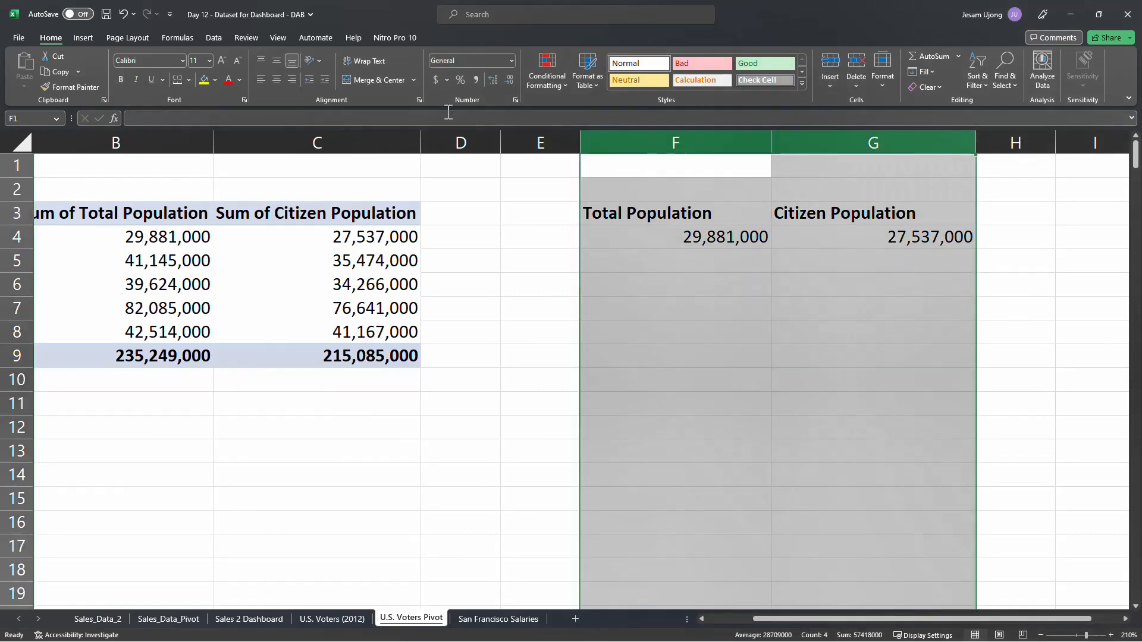
click(693, 216)
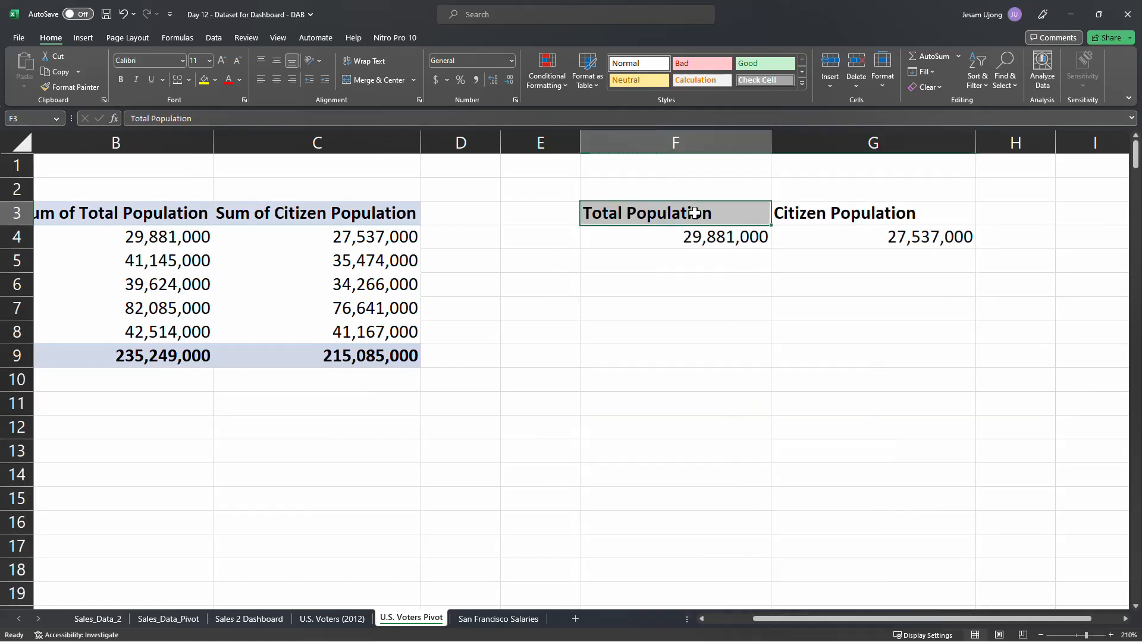
click(720, 247)
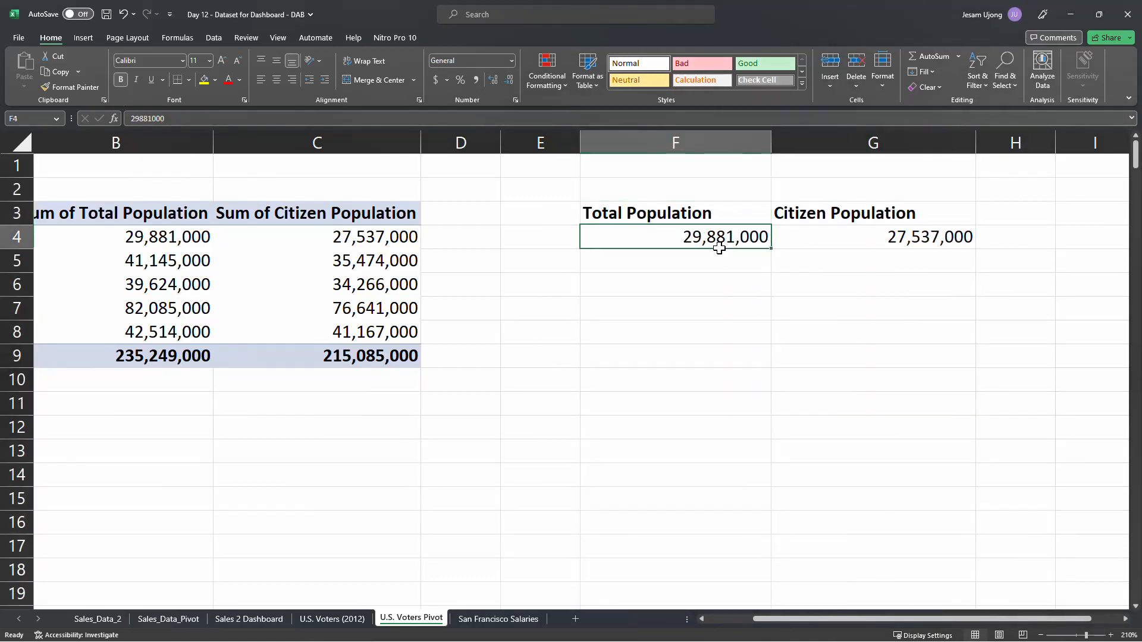
click(891, 246)
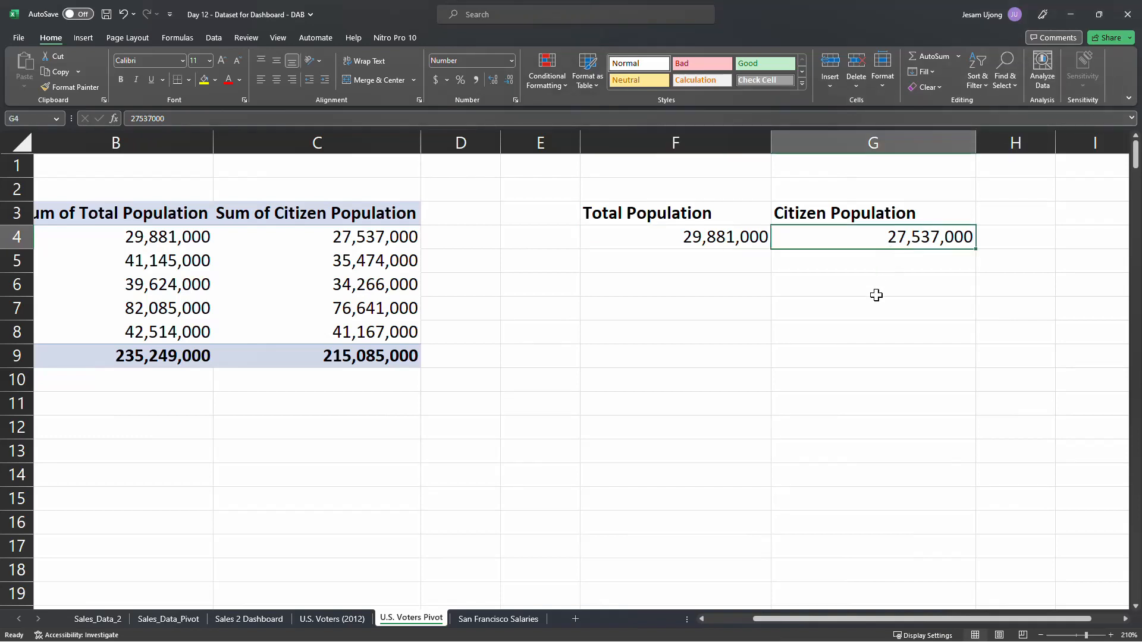
click(1125, 619)
click(1125, 620)
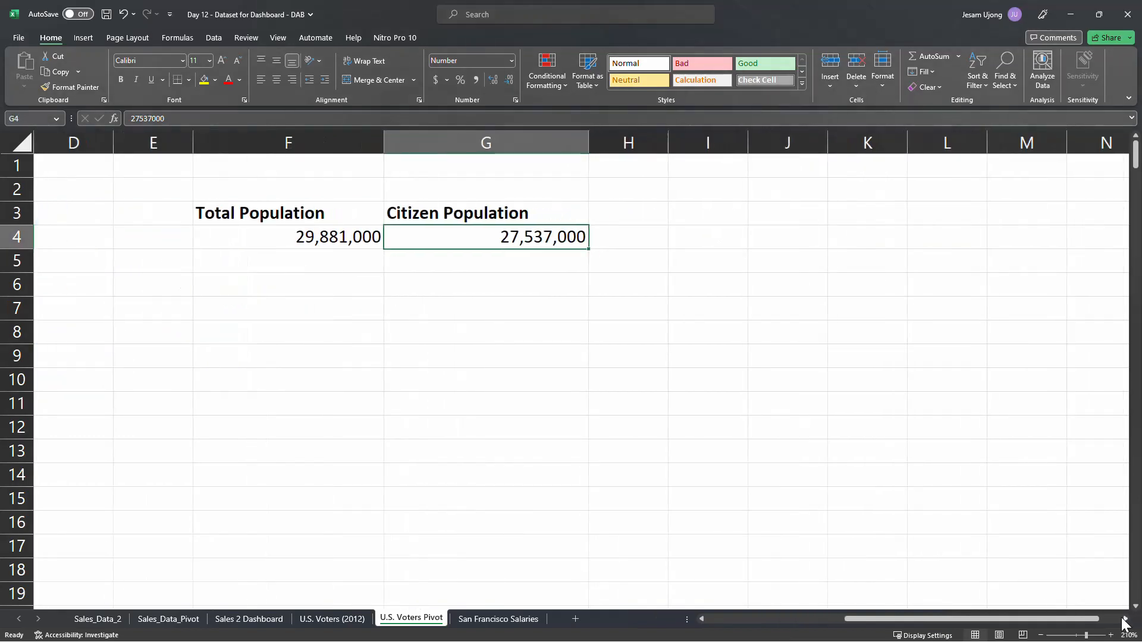
click(338, 229)
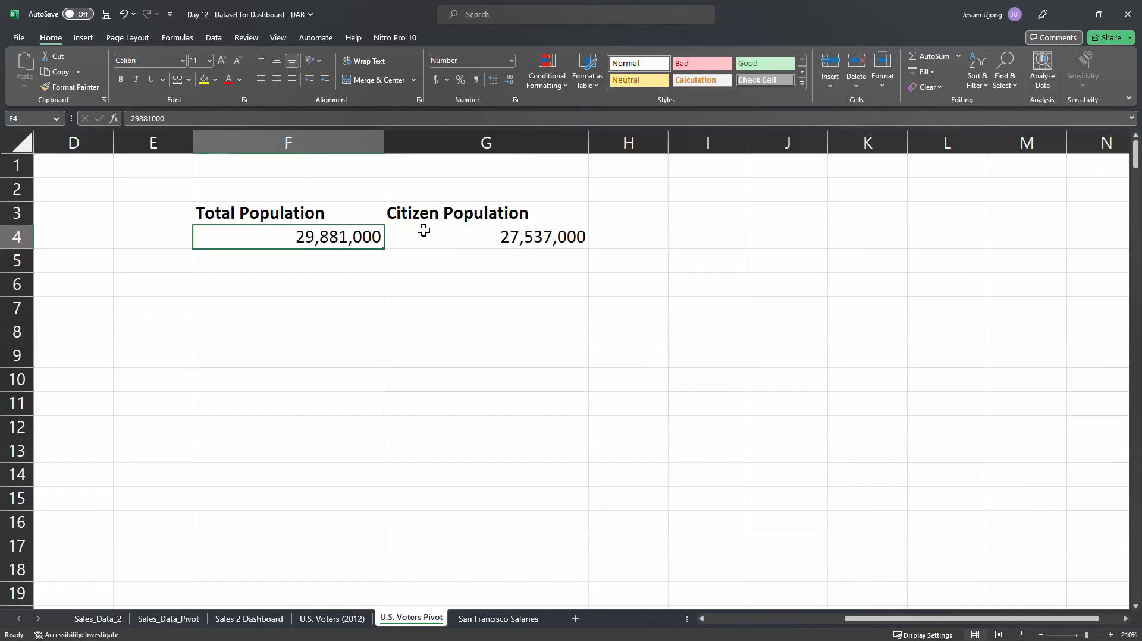
click(510, 215)
click(527, 244)
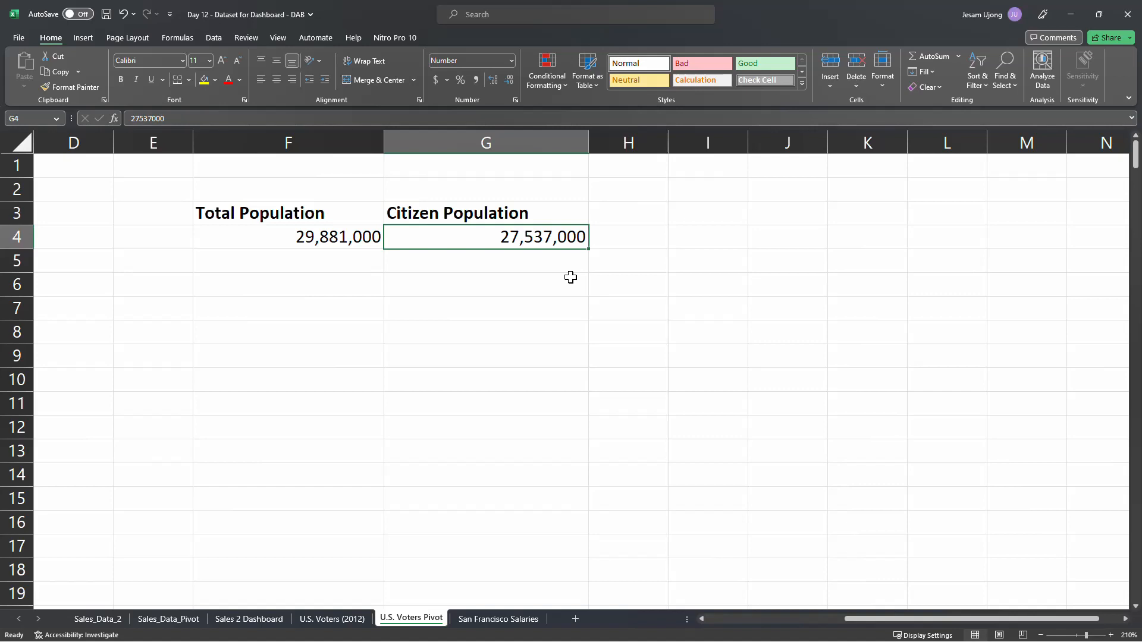
click(666, 237)
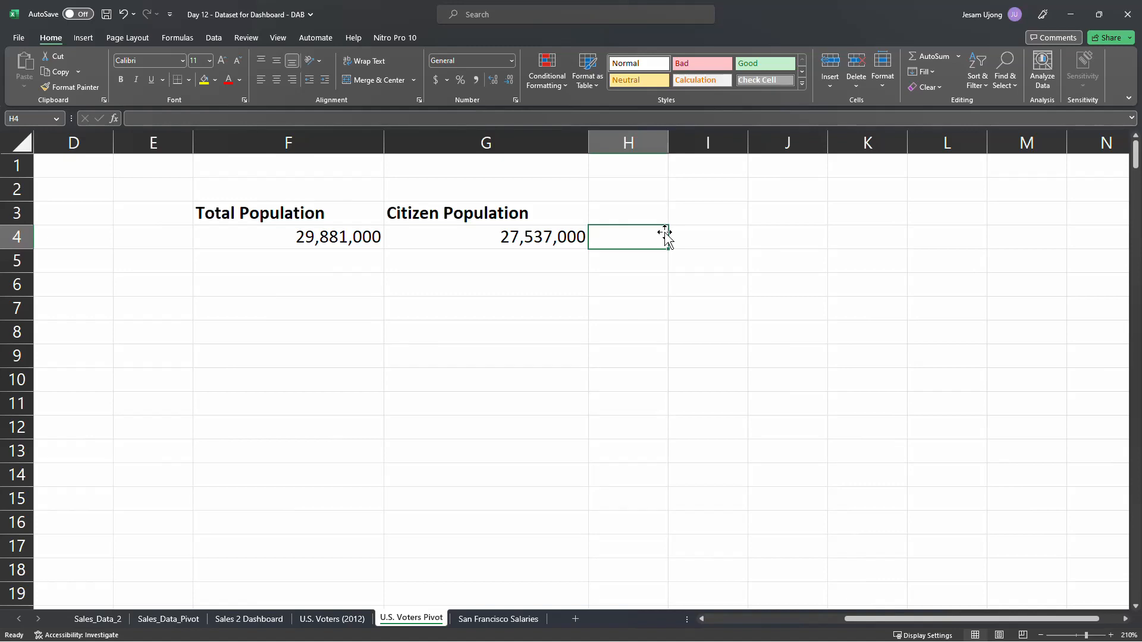
click(524, 237)
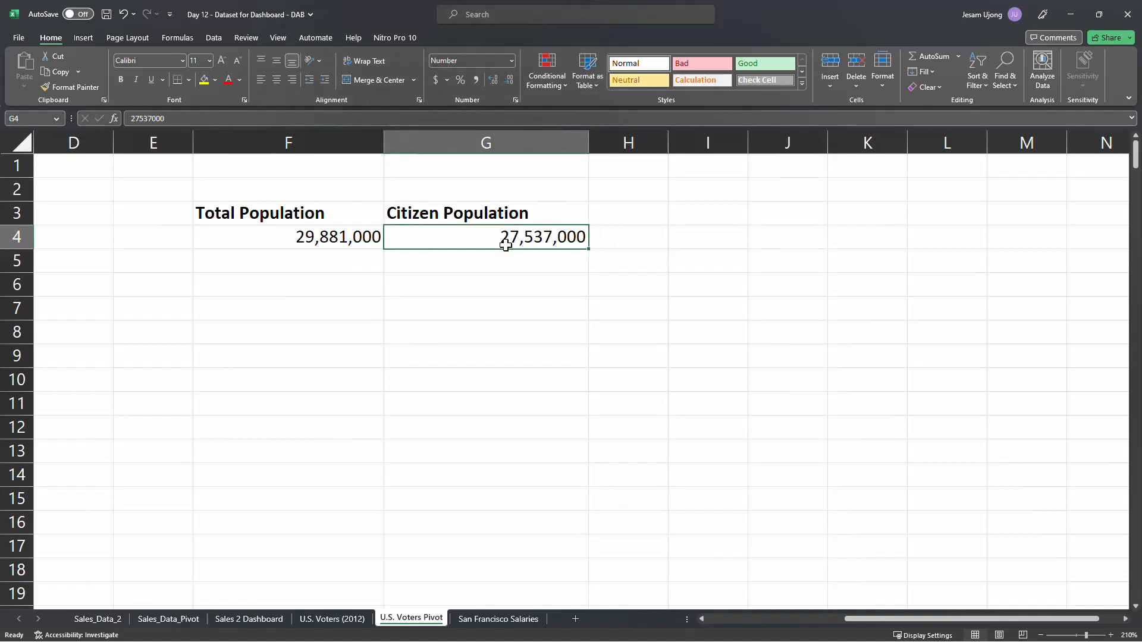
click(352, 238)
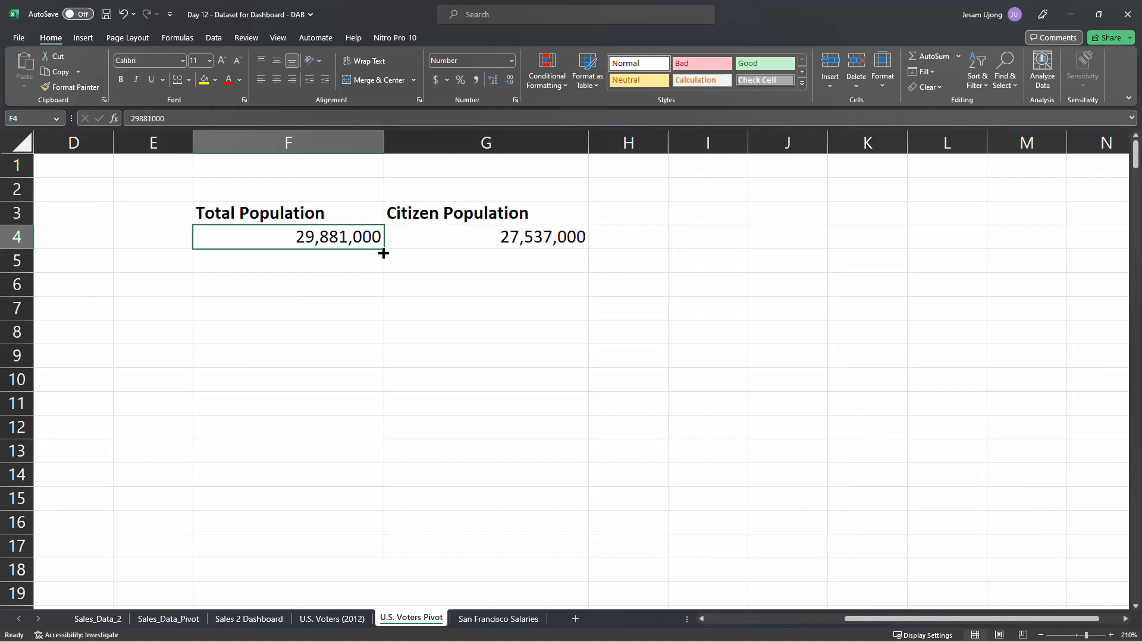